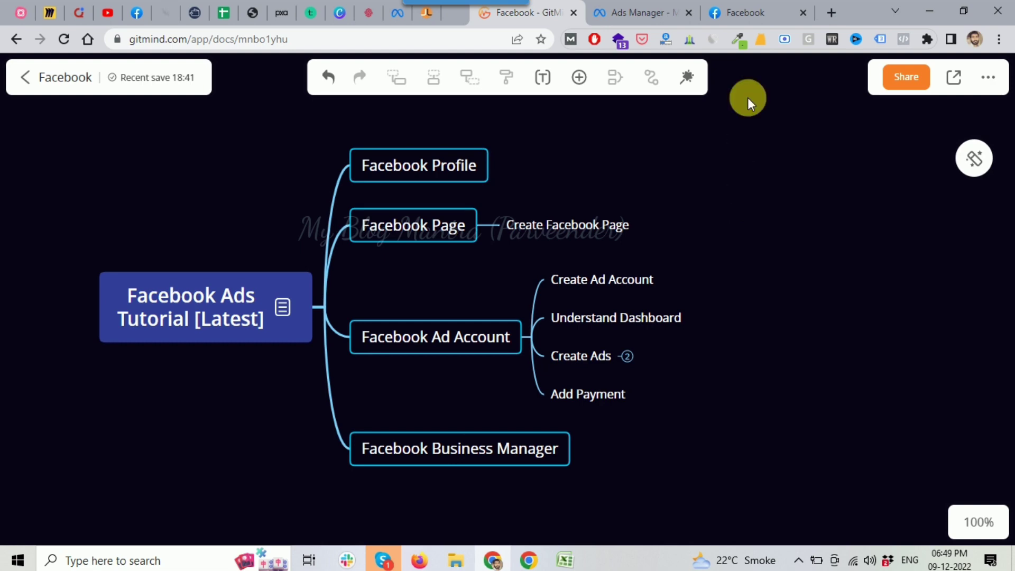
- Browse the Facebook news feed for examples of sponsored posts, and return to the Facebook Ads mind map
left_click(741, 16)
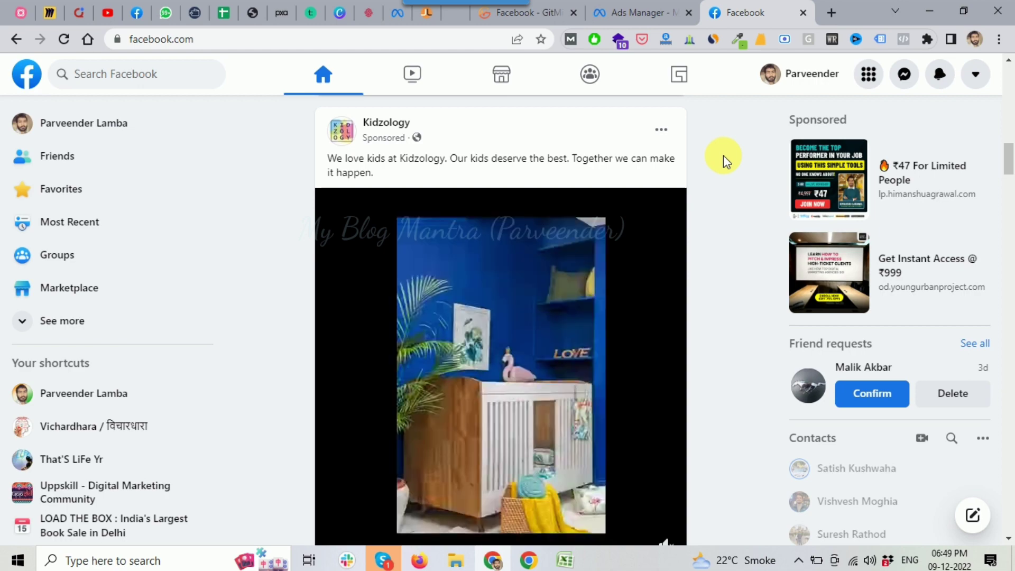
scroll(722, 155, "down", 20)
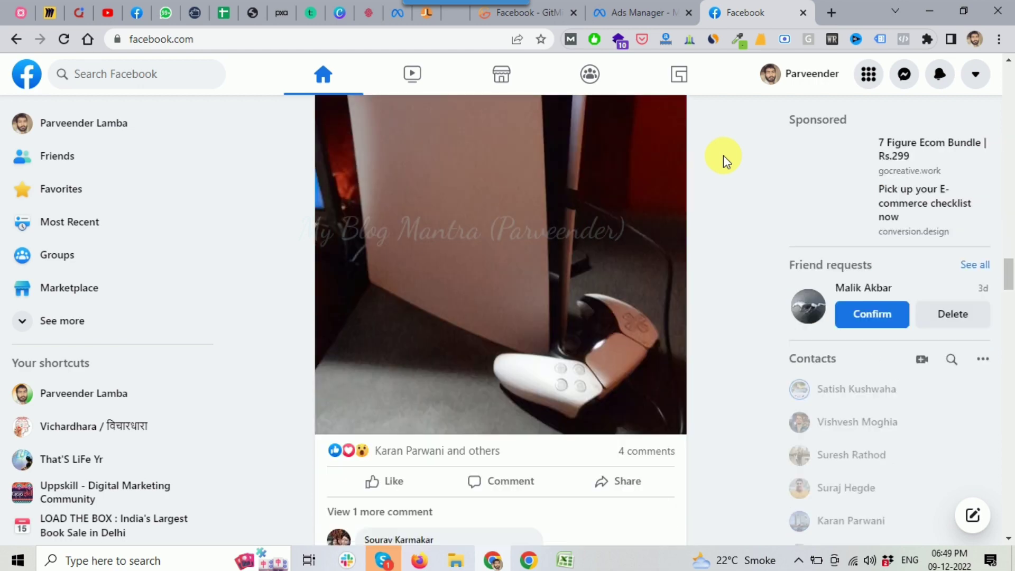
scroll(723, 155, "down", 16)
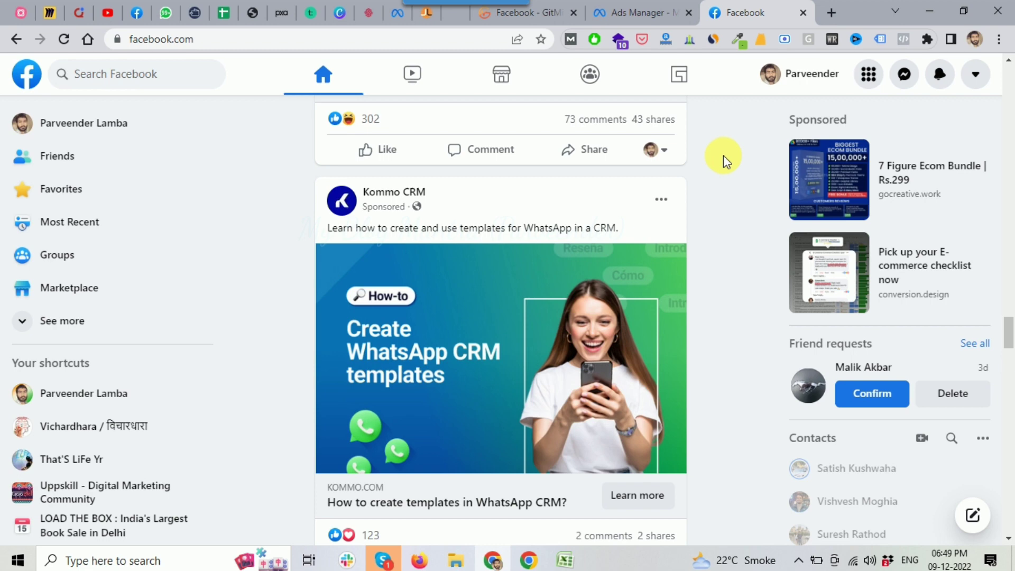
left_click(528, 22)
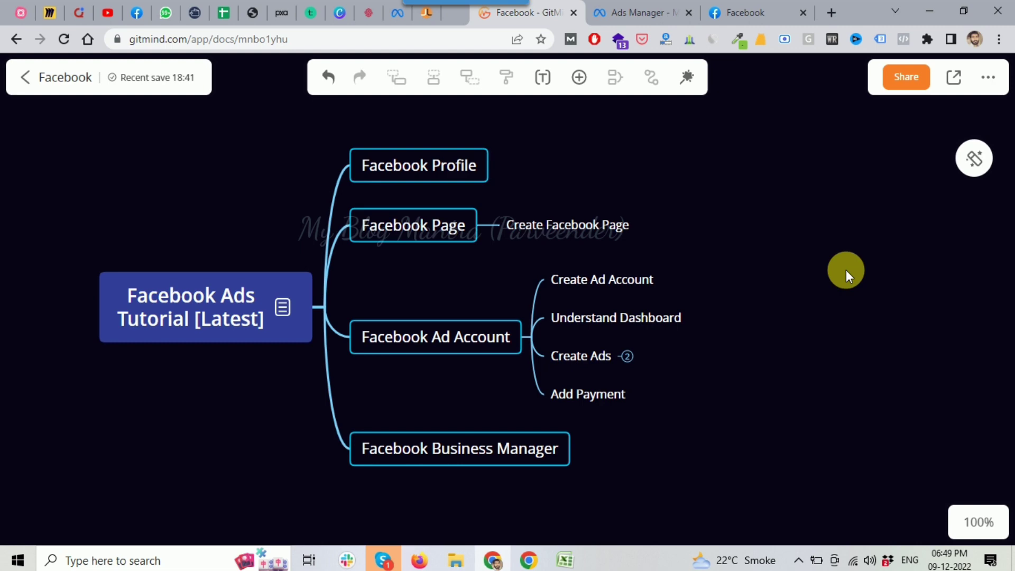
- Return to the Facebook home page and examine all available features, from Social through to Professional and Community Resources
left_click(747, 12)
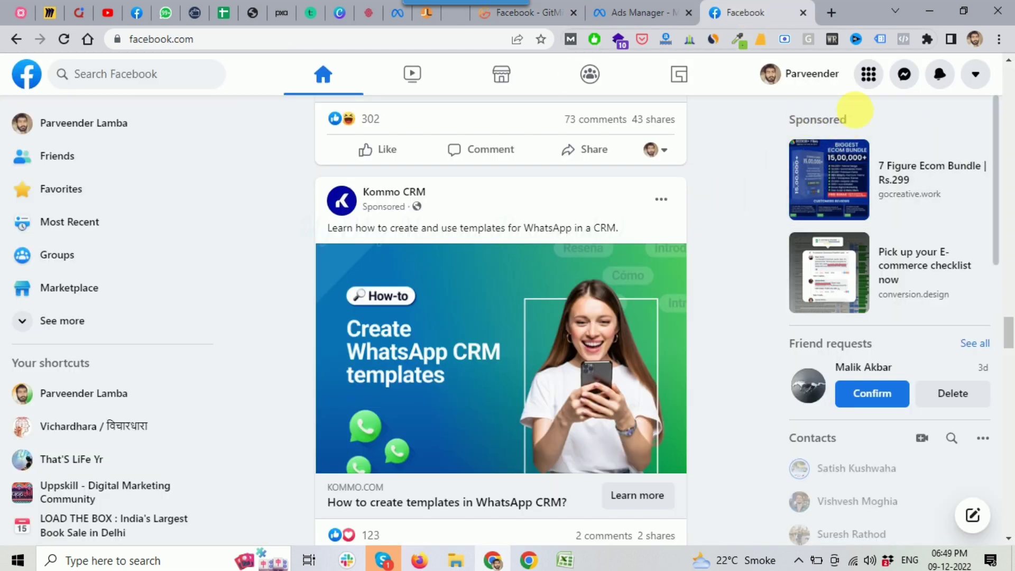
left_click(874, 83)
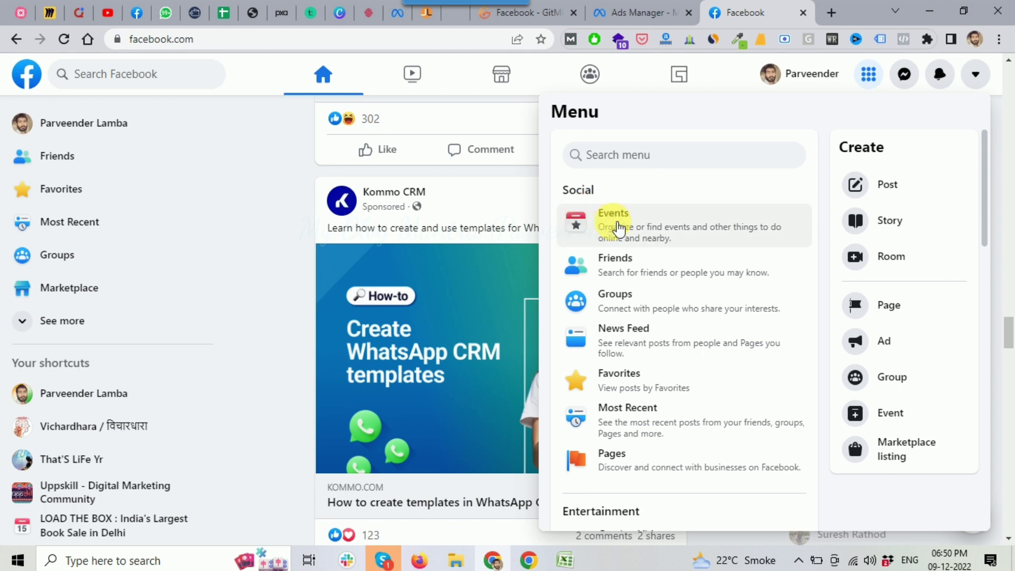
scroll(617, 229, "down", 1)
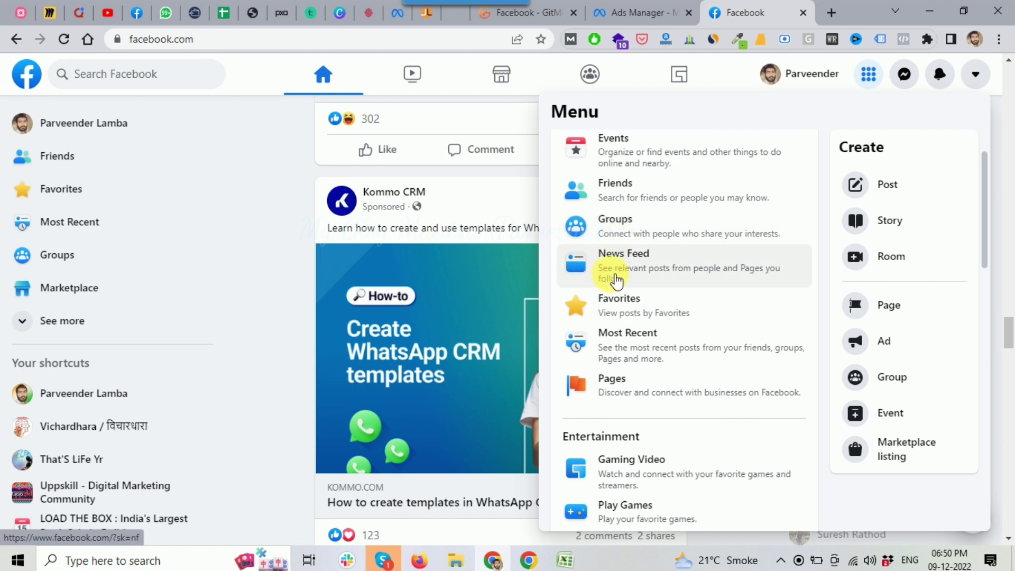
scroll(613, 270, "down", 1)
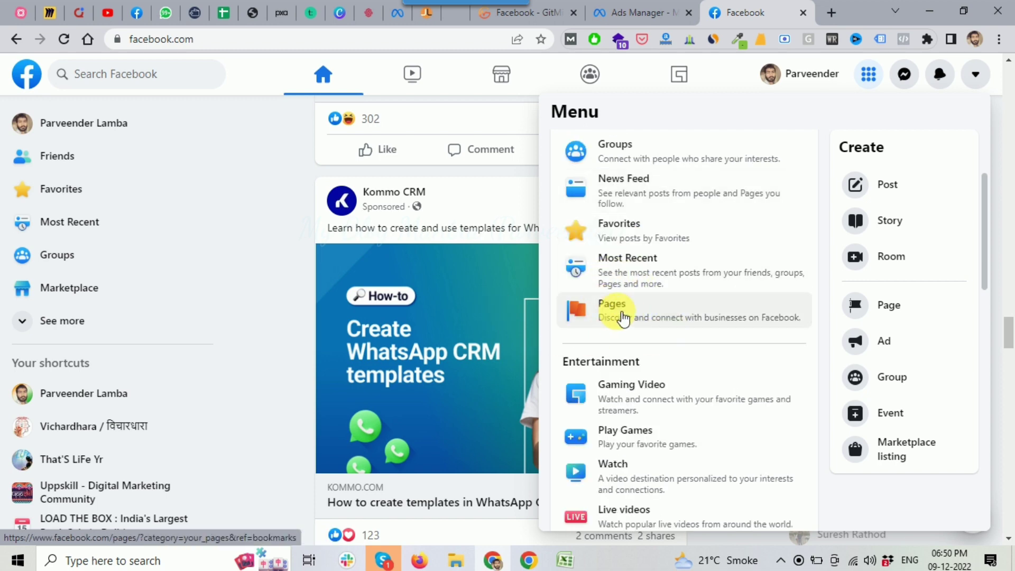
scroll(631, 317, "down", 1)
scroll(633, 317, "down", 2)
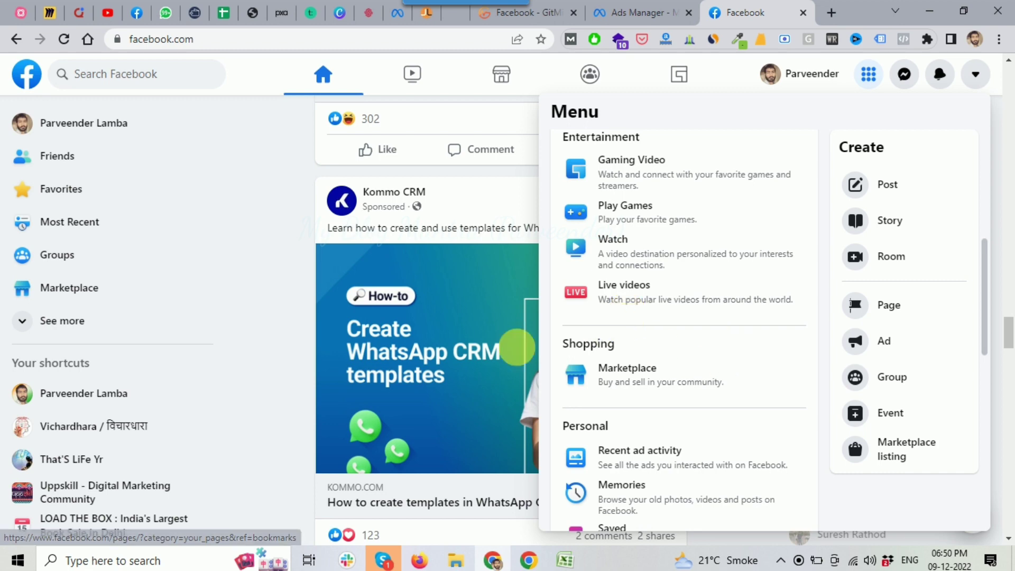
scroll(642, 387, "down", 3)
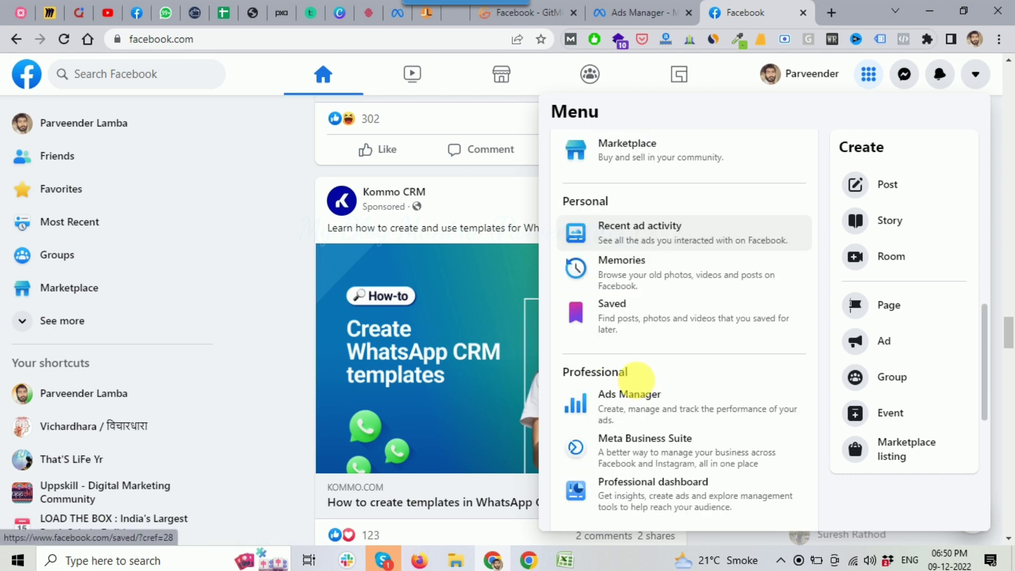
scroll(642, 387, "down", 1)
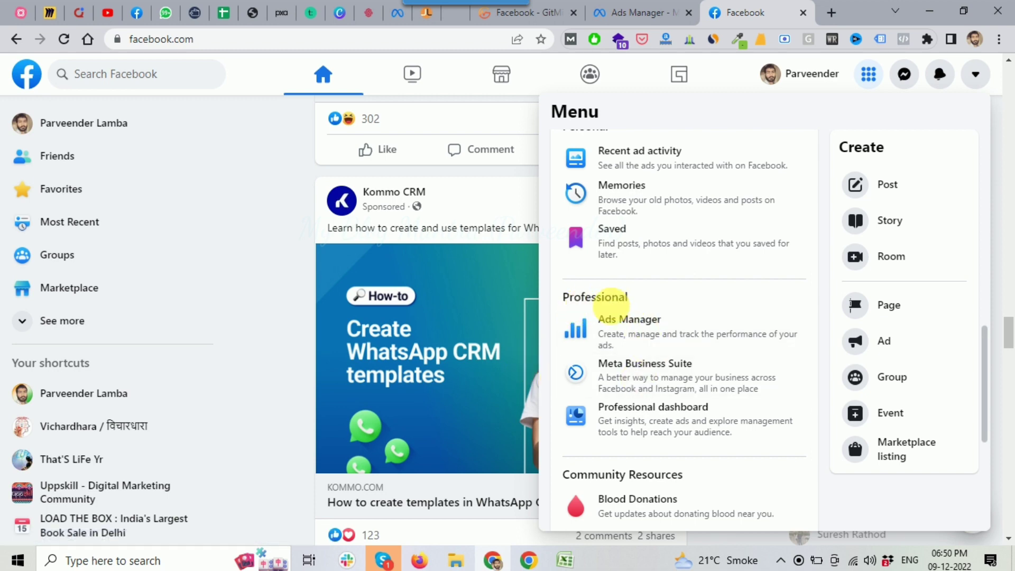
scroll(640, 333, "up", 8)
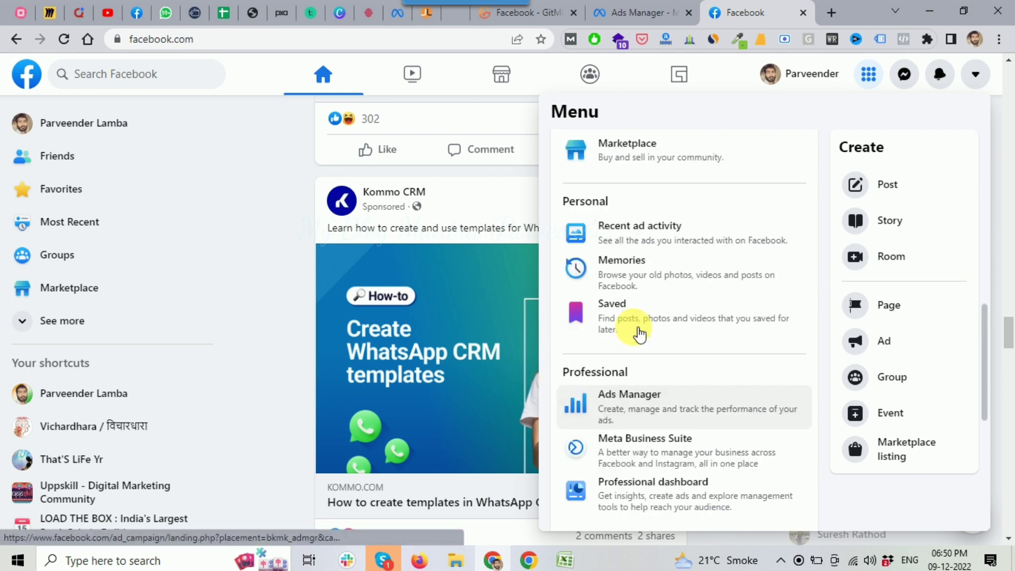
scroll(695, 351, "up", 1)
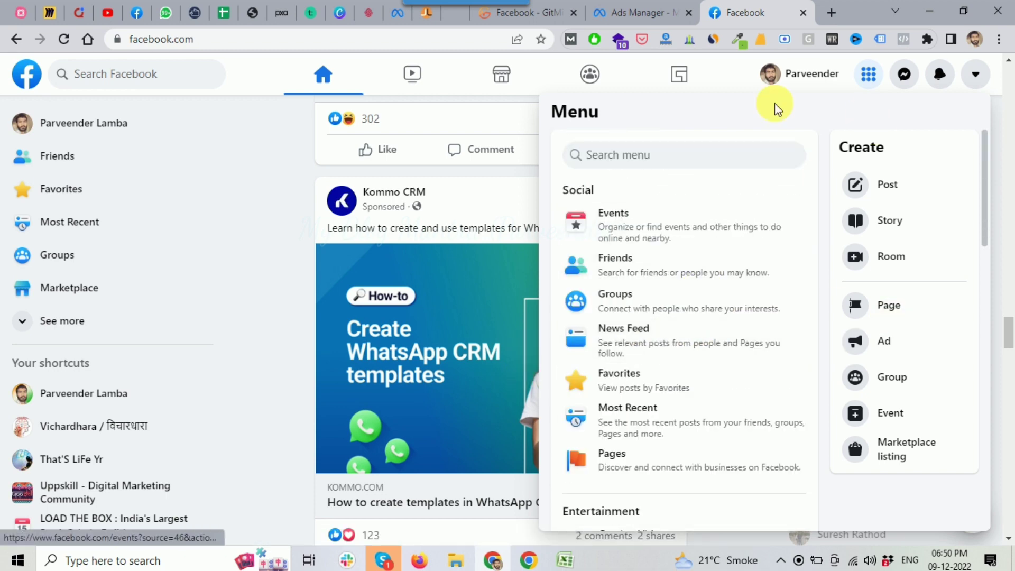
left_click(867, 76)
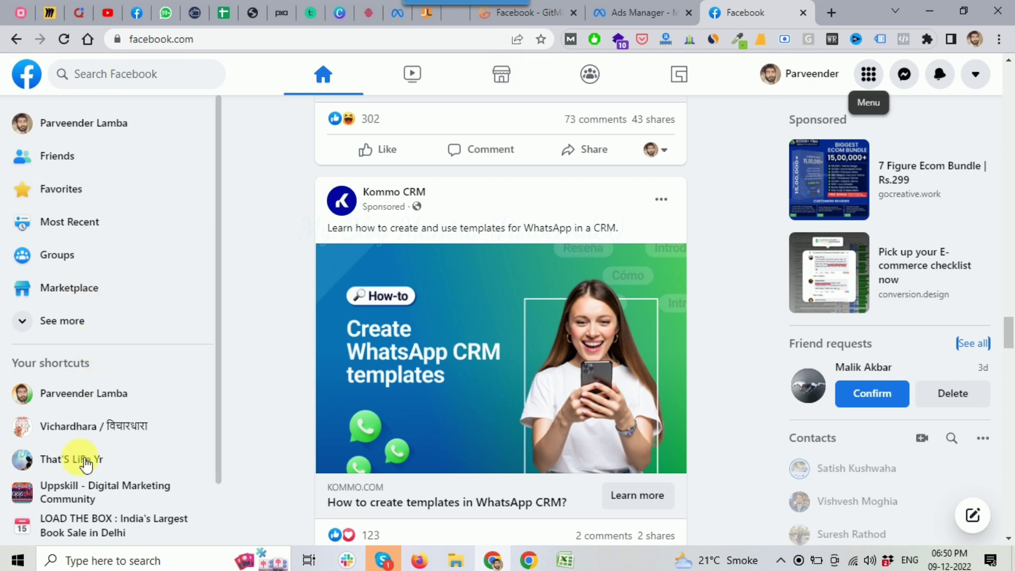
- Expand the home page's full list of shortcuts and look through it for Ads Manager, Meta Business Suite and Pages
left_click(61, 328)
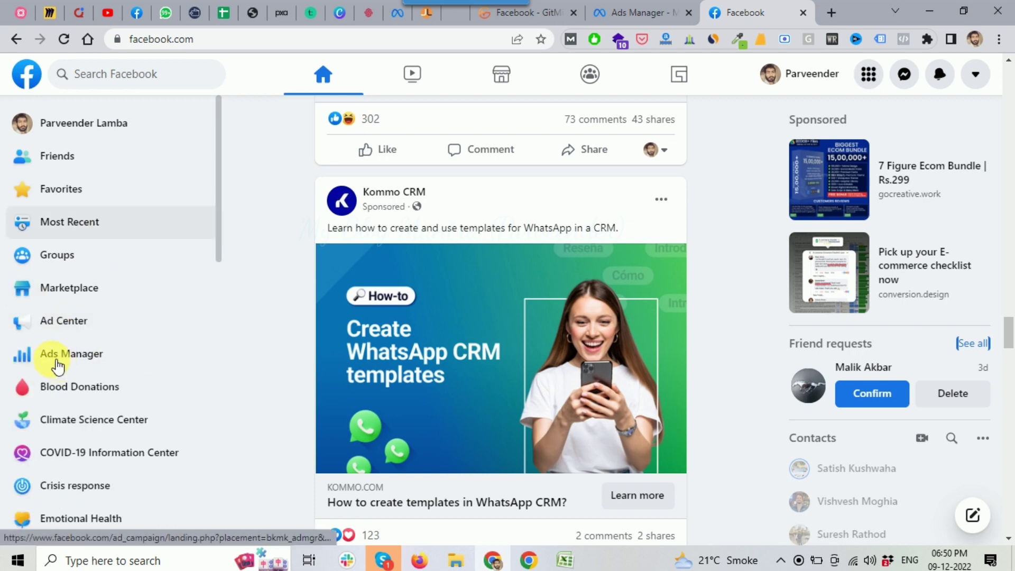
scroll(69, 359, "down", 4)
scroll(72, 359, "down", 3)
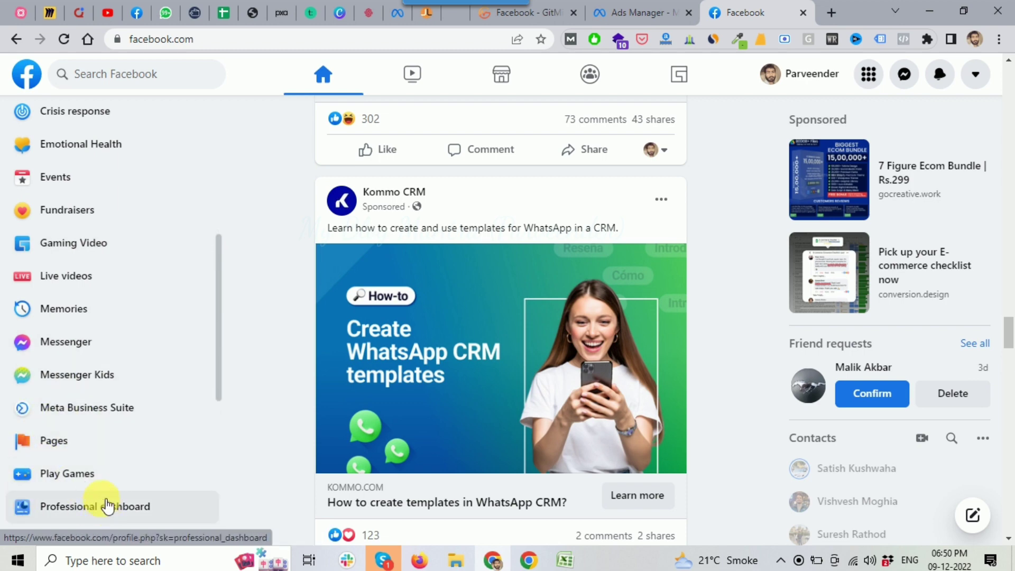
scroll(108, 411, "up", 5)
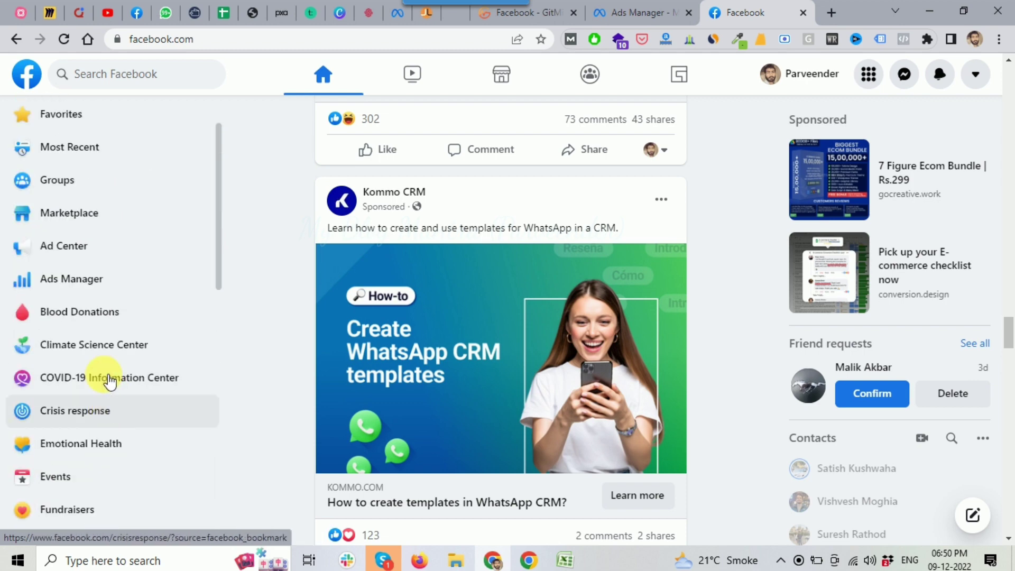
scroll(109, 328, "up", 2)
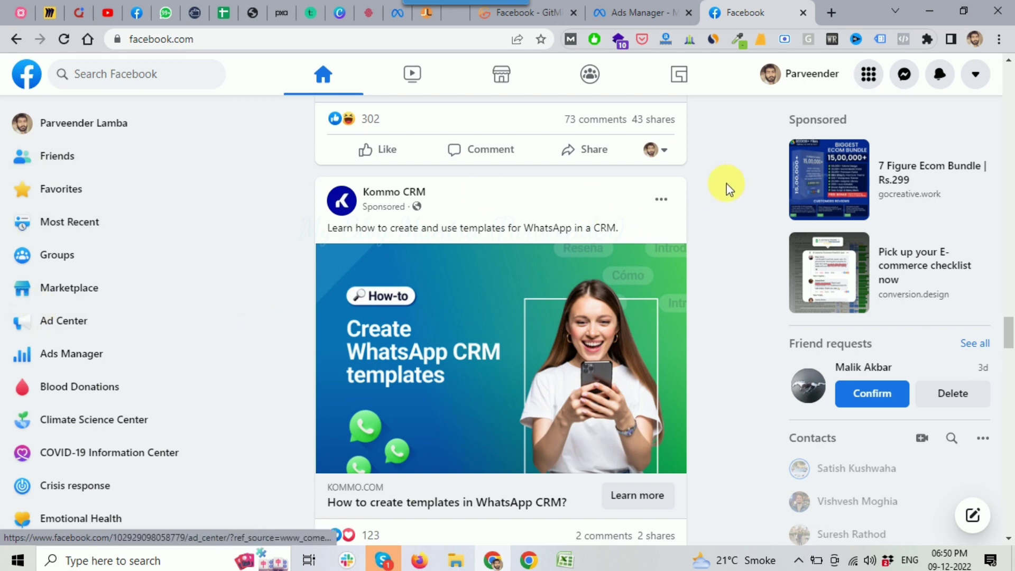
- Open Facebook's Pages section in a separate browser tab and switch to it
left_click(868, 75)
scroll(671, 263, "down", 2)
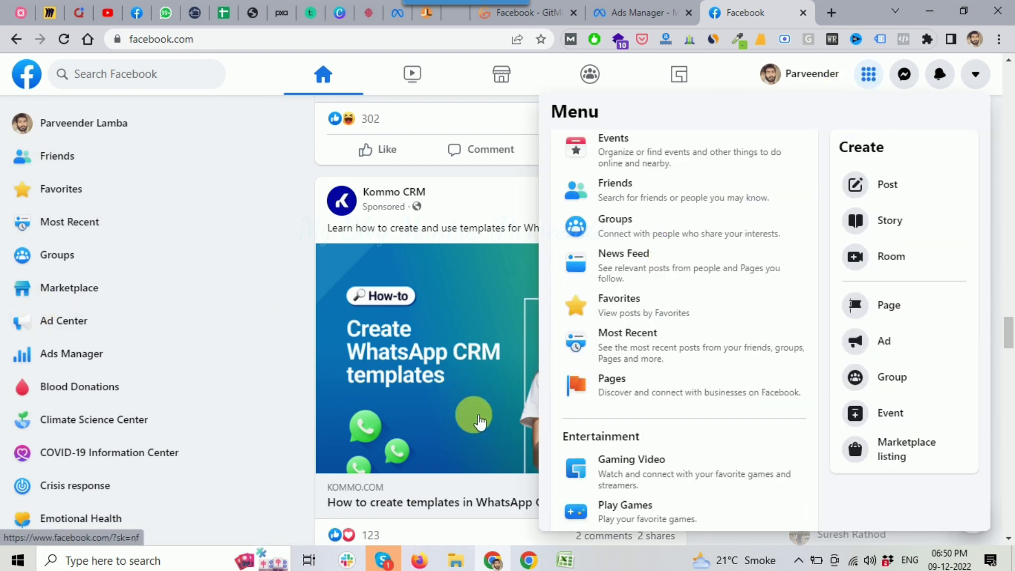
right_click(618, 394)
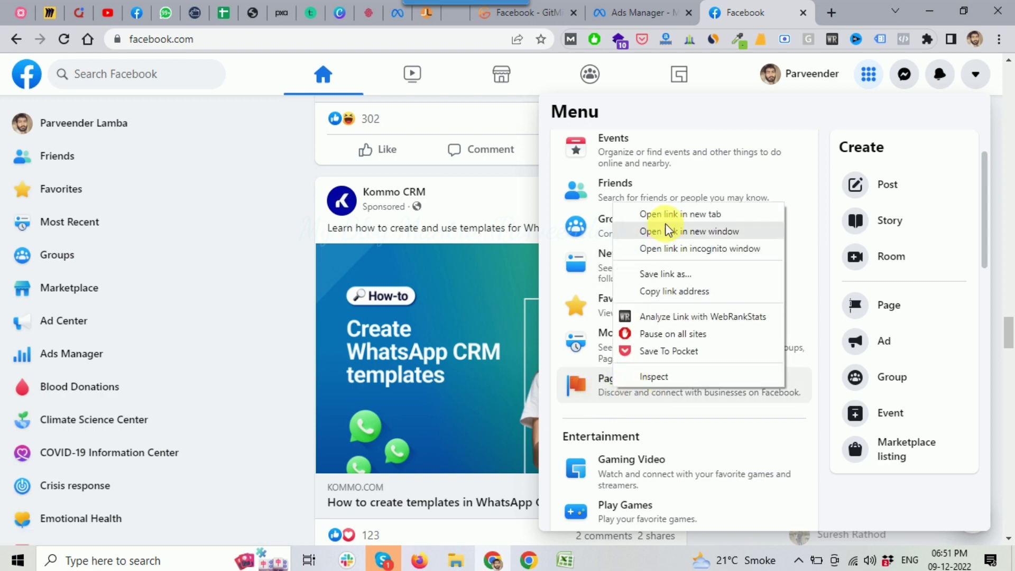
left_click(673, 210)
left_click(761, 18)
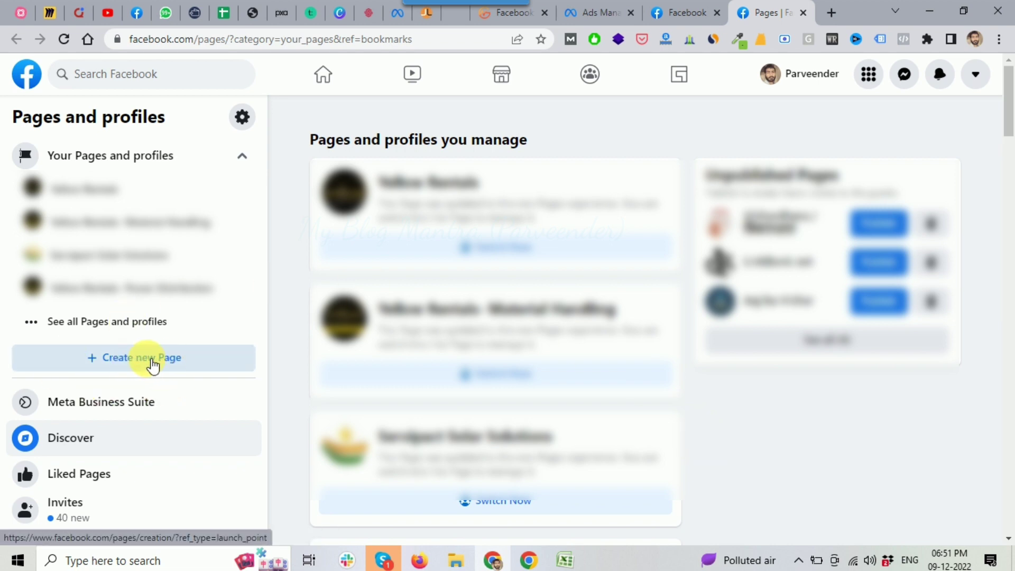
- Open the form for creating a new Page, look through its name, category and bio fields and desktop preview, and close it
left_click(152, 365)
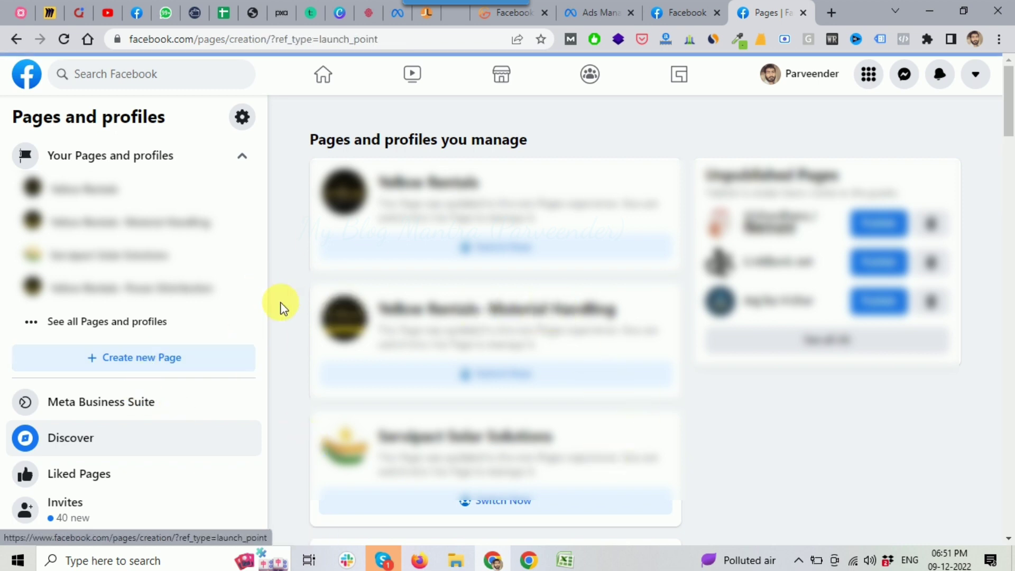
left_click(165, 370)
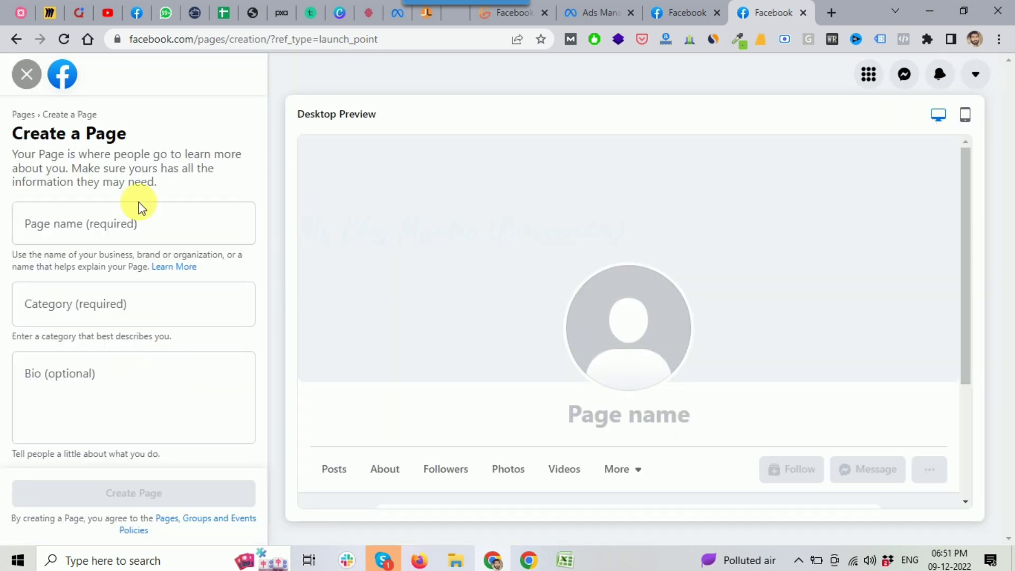
left_click(83, 230)
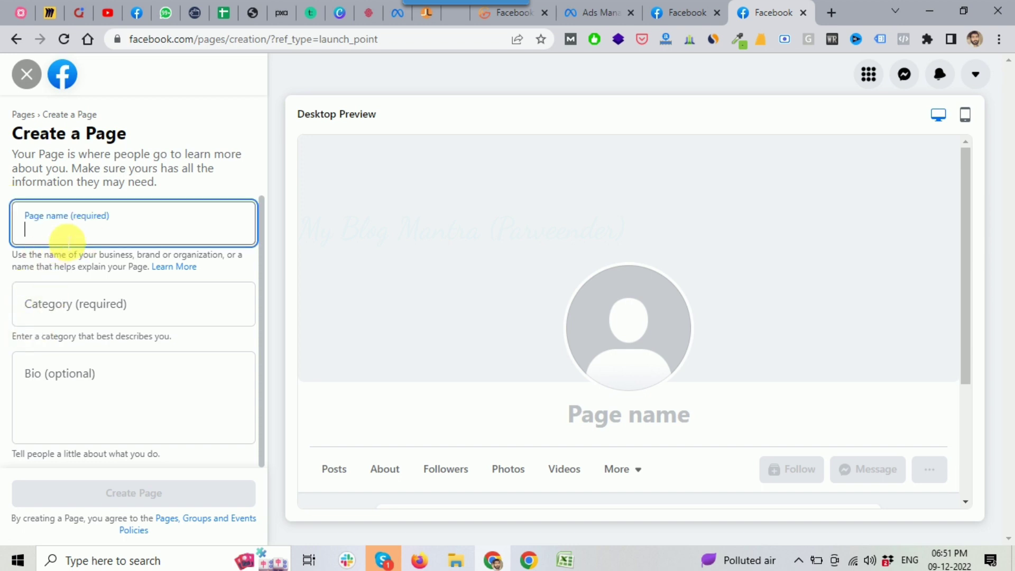
left_click(68, 309)
left_click(106, 412)
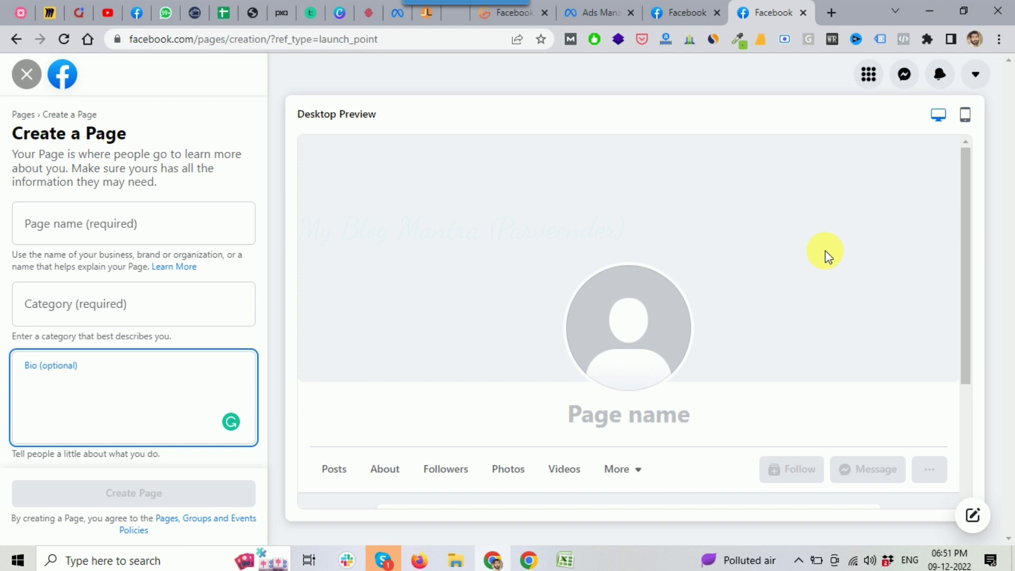
scroll(788, 308, "down", 3)
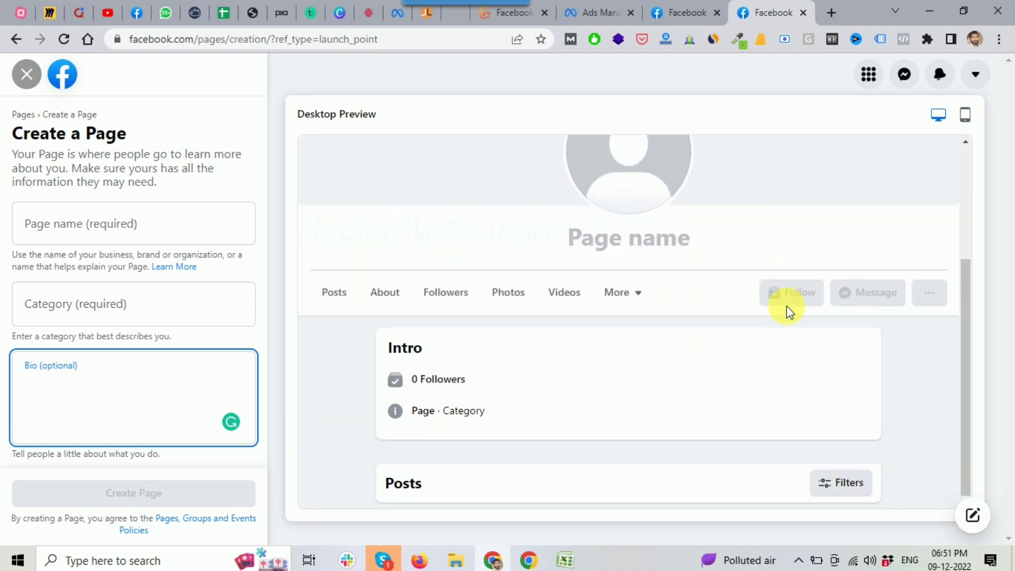
scroll(787, 309, "up", 3)
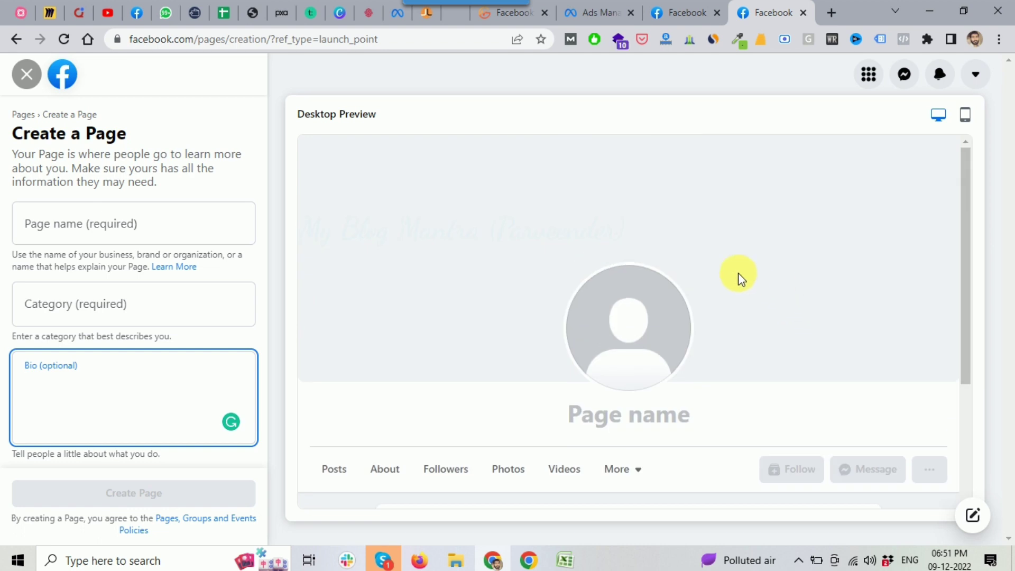
left_click(26, 73)
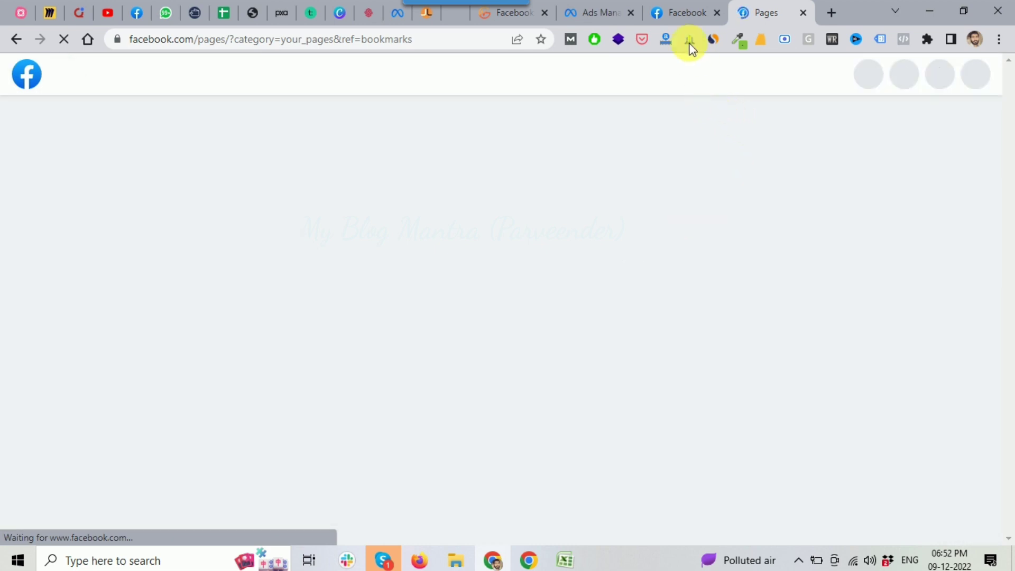
- Return to the Facebook home page and open Ads Manager from the Professional features
left_click(675, 14)
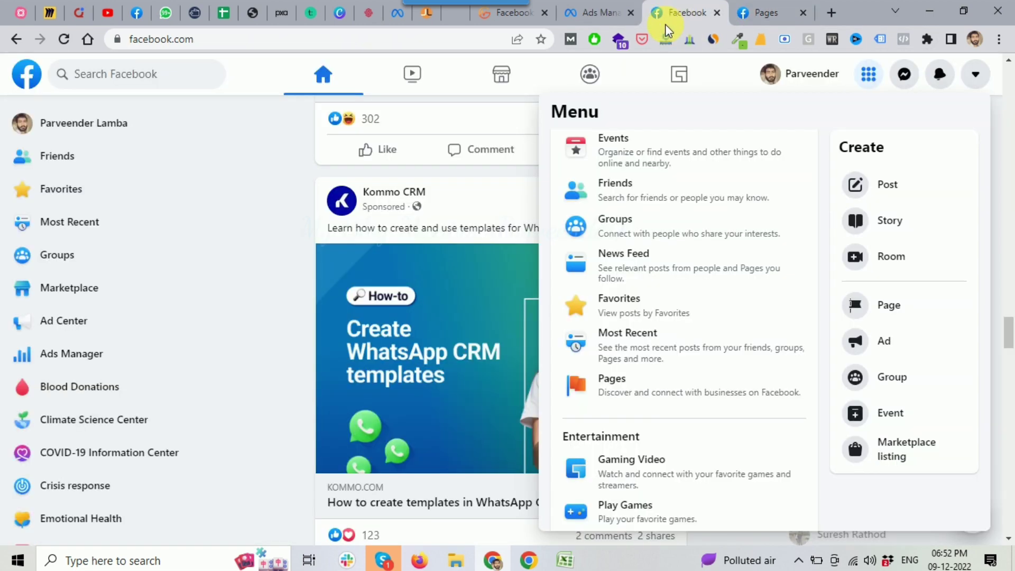
left_click(284, 182)
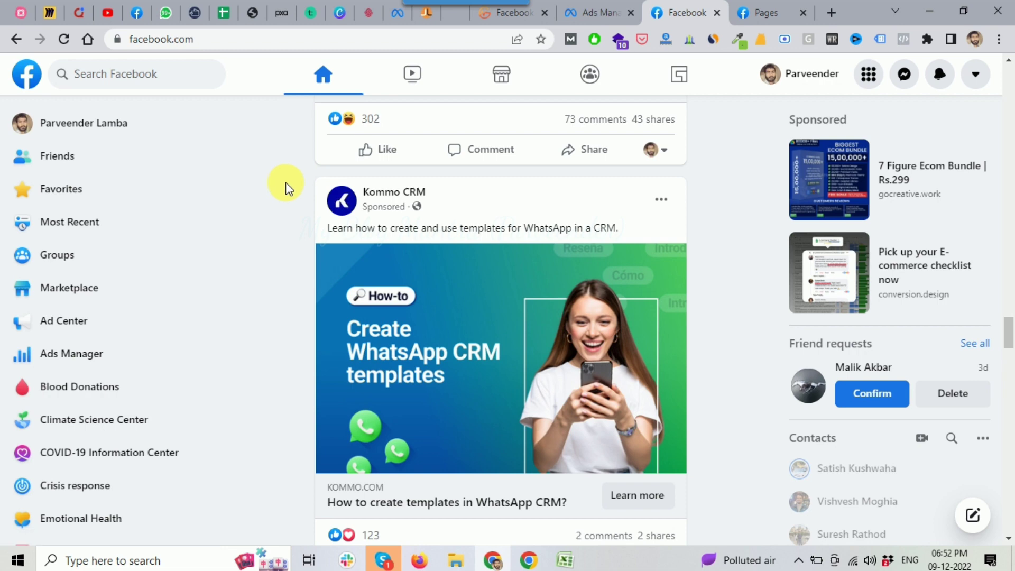
left_click(871, 80)
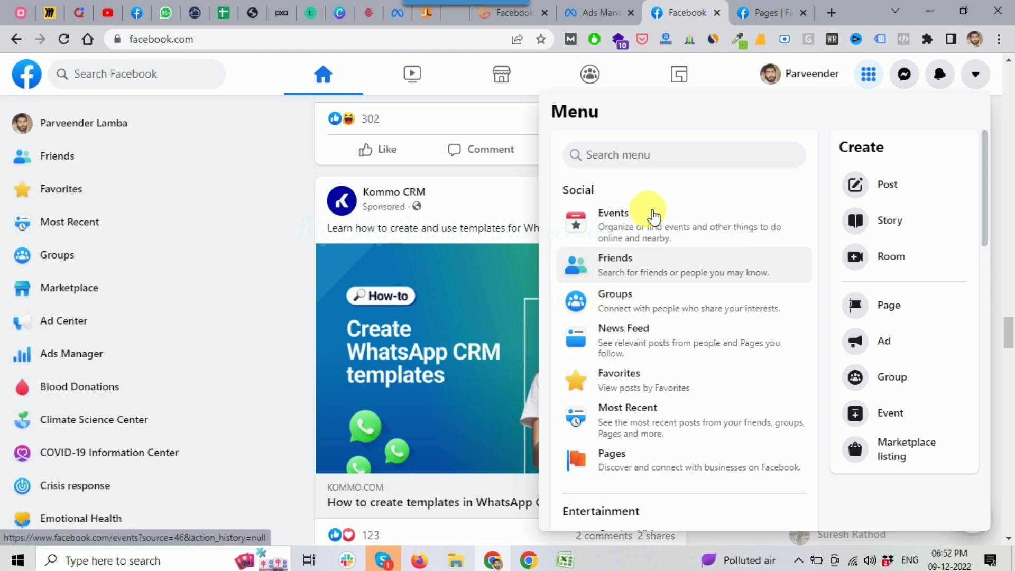
scroll(671, 280, "down", 8)
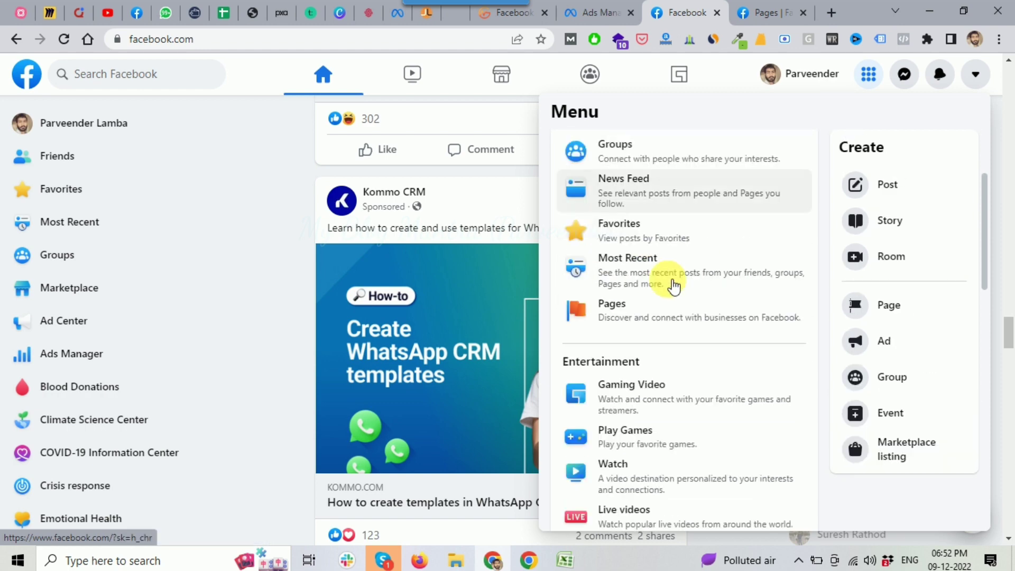
scroll(668, 271, "down", 3)
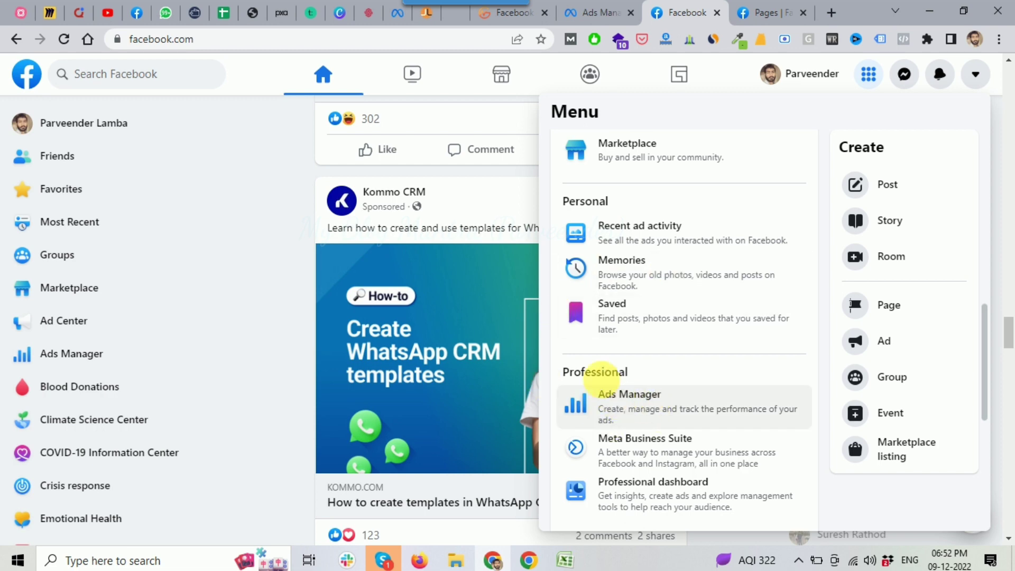
scroll(636, 417, "down", 1)
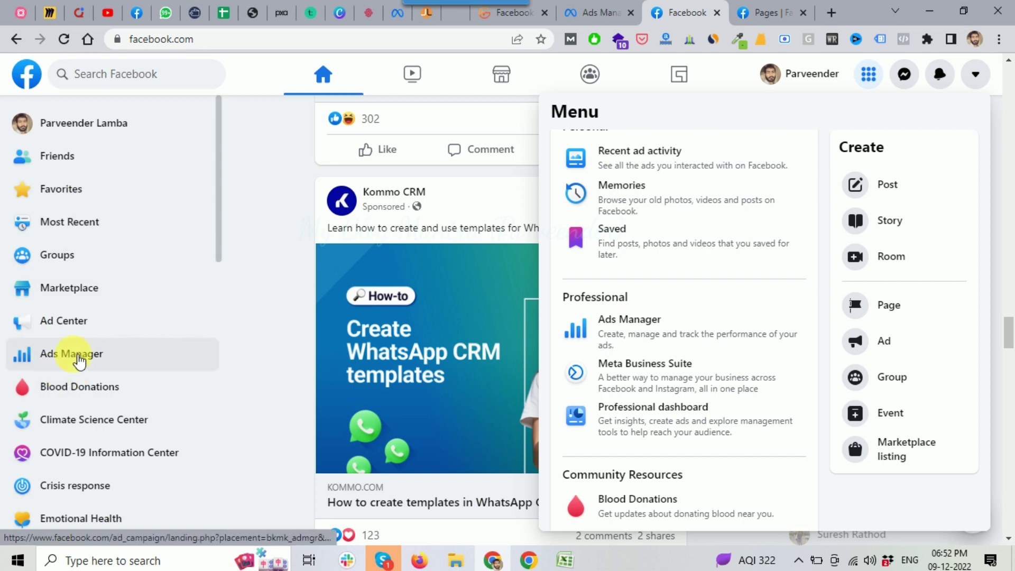
left_click(628, 321)
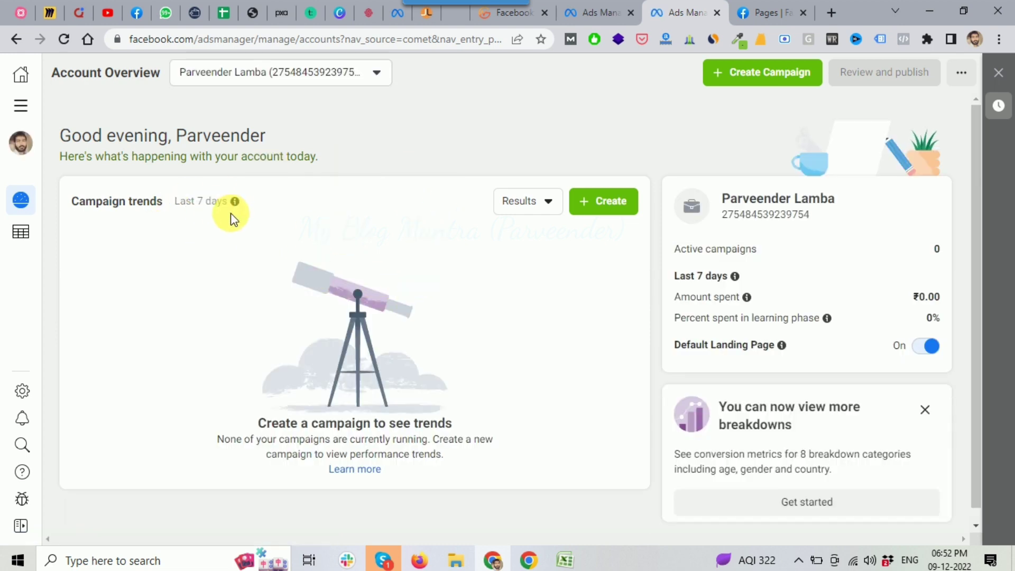
- Switch to the My Journey Guide ad account from the full list of ad accounts and dismiss the payment method notice
left_click(299, 74)
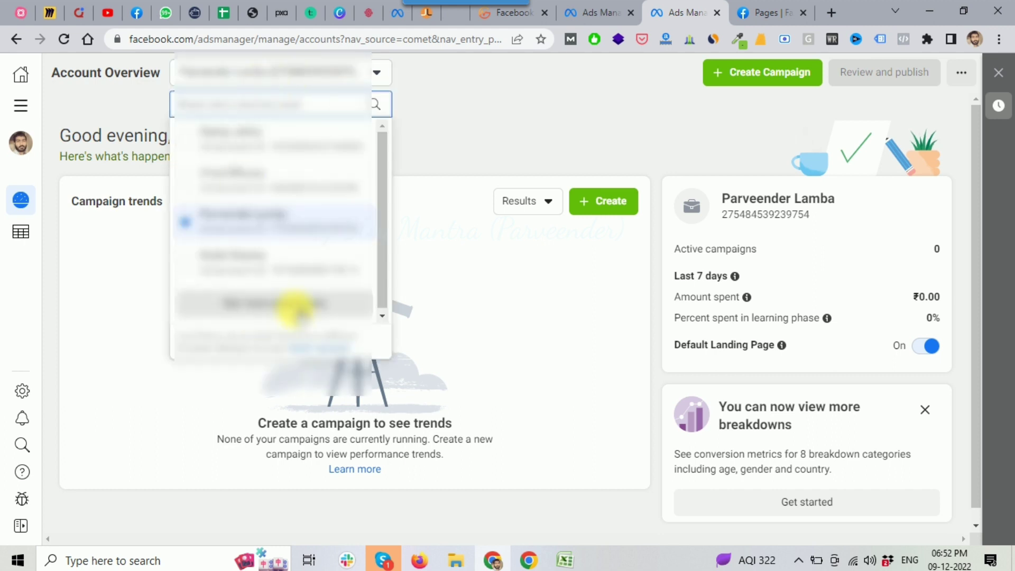
left_click(285, 301)
scroll(295, 283, "down", 3)
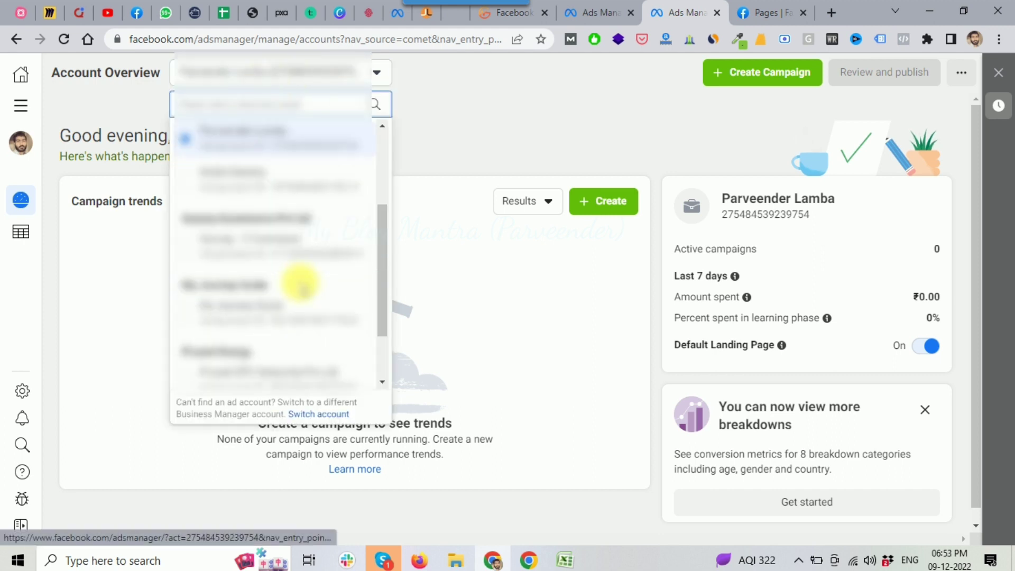
left_click(242, 320)
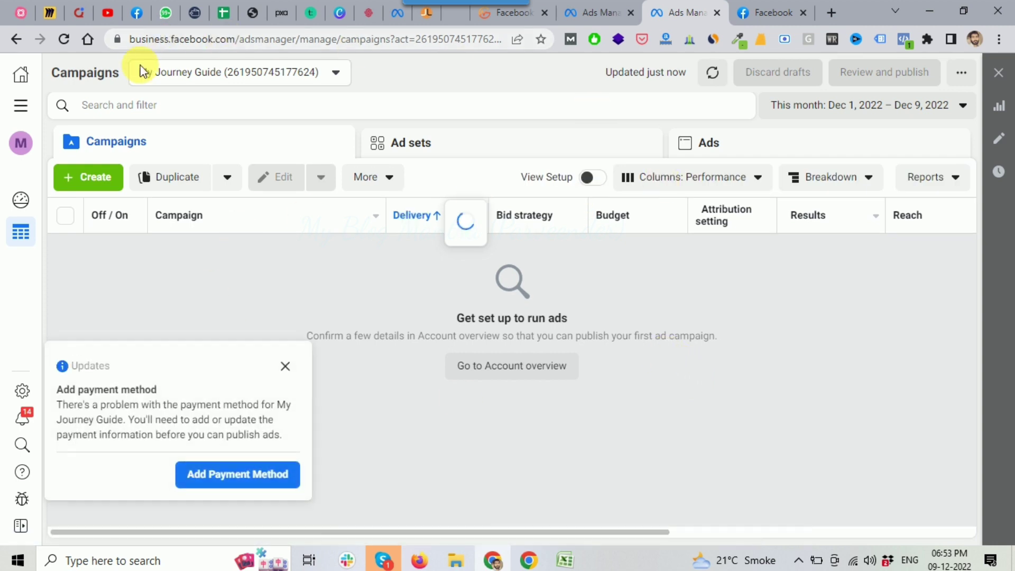
left_click(286, 365)
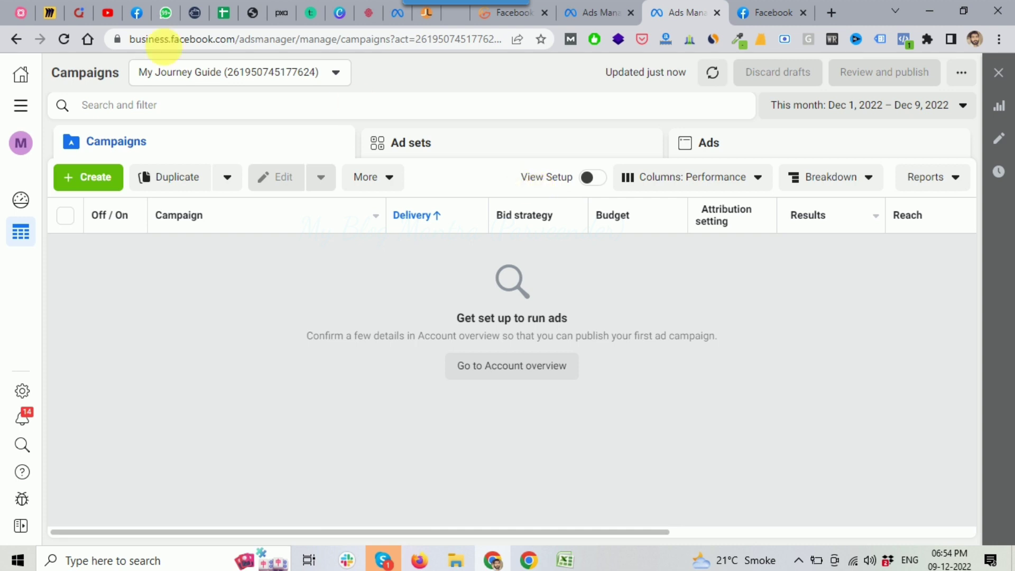
- Start a new campaign and read the introduction to the list of campaign objectives
left_click(97, 181)
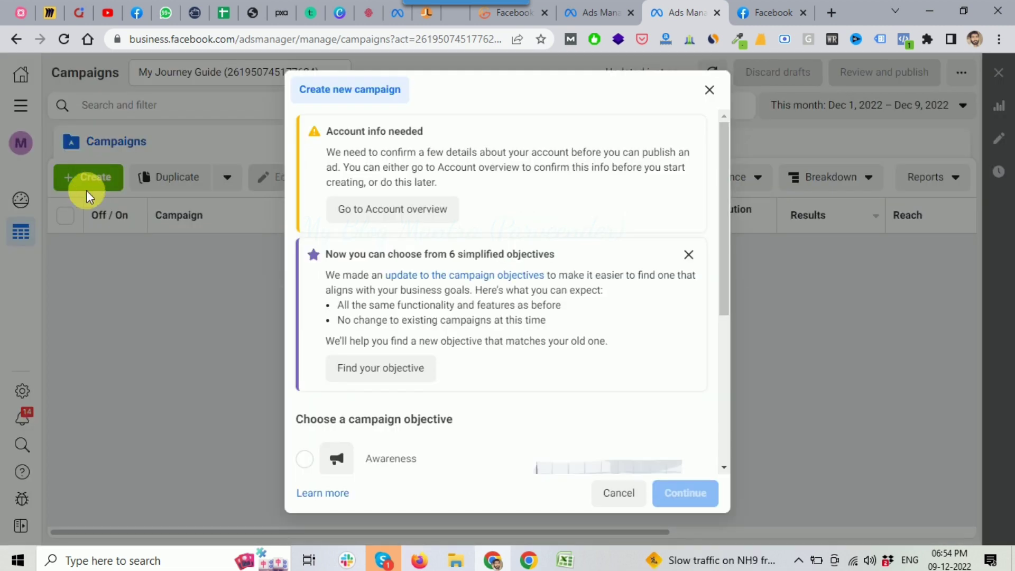
scroll(650, 291, "down", 1)
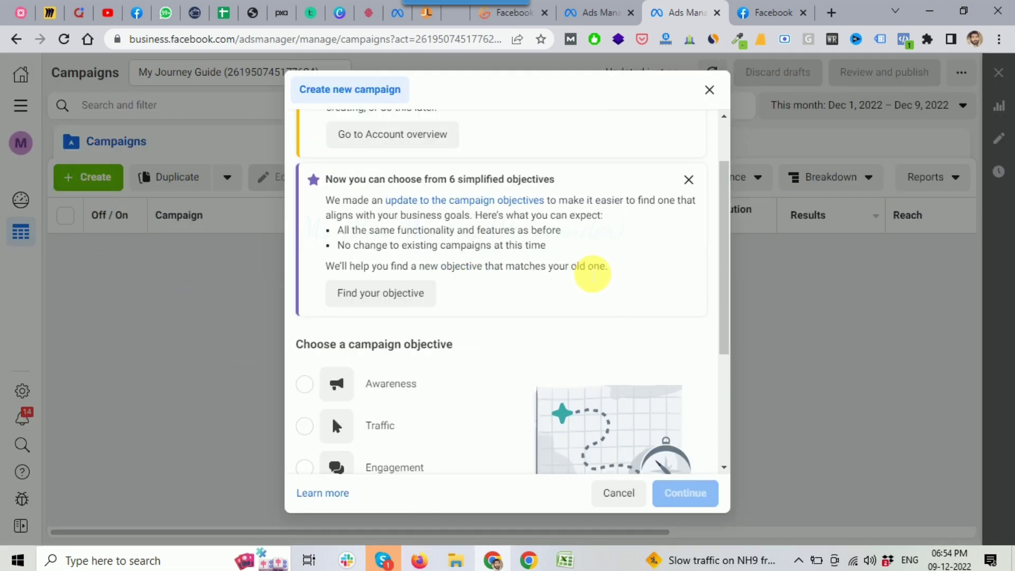
scroll(593, 275, "down", 1)
scroll(591, 274, "down", 2)
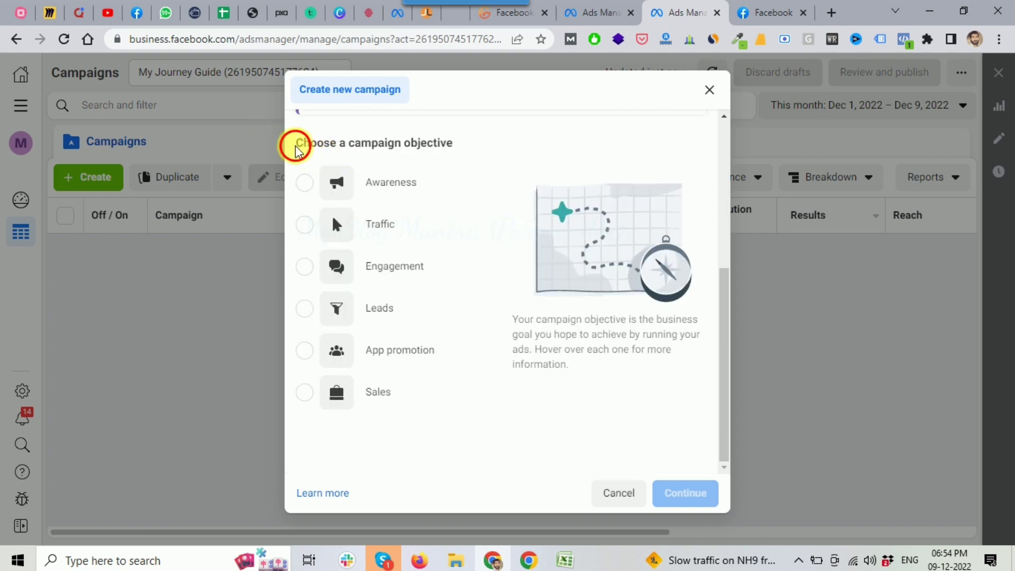
left_click_drag(291, 144, 458, 152)
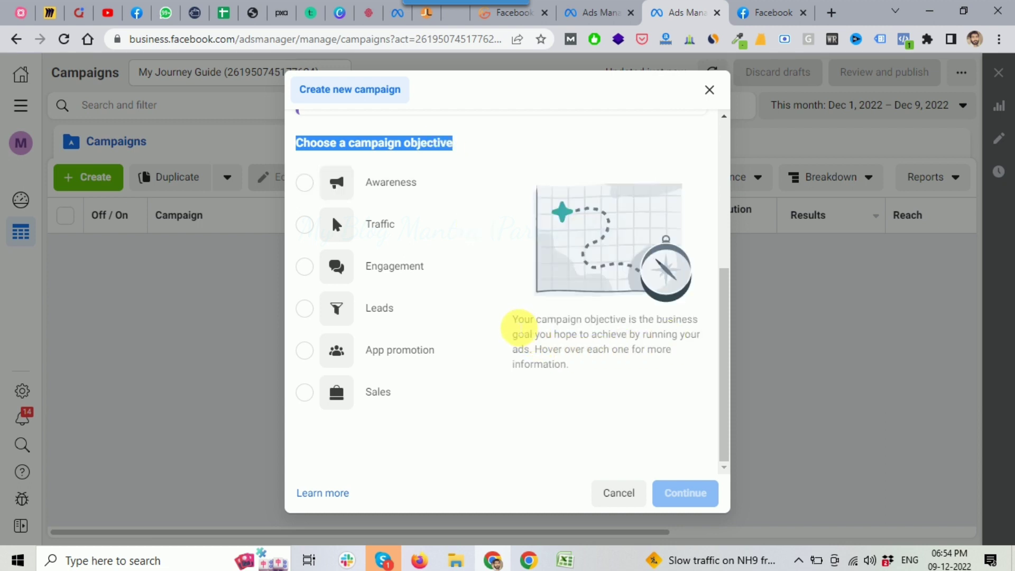
left_click_drag(514, 319, 582, 365)
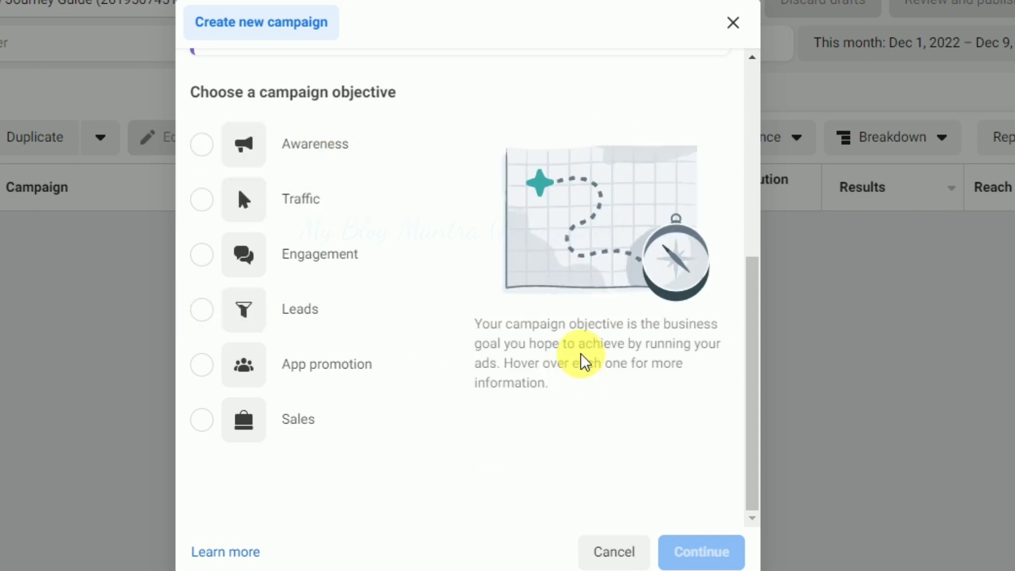
- Preview the descriptions of the Awareness, Engagement, Leads and Sales objectives without choosing one
mouse_move(354, 157)
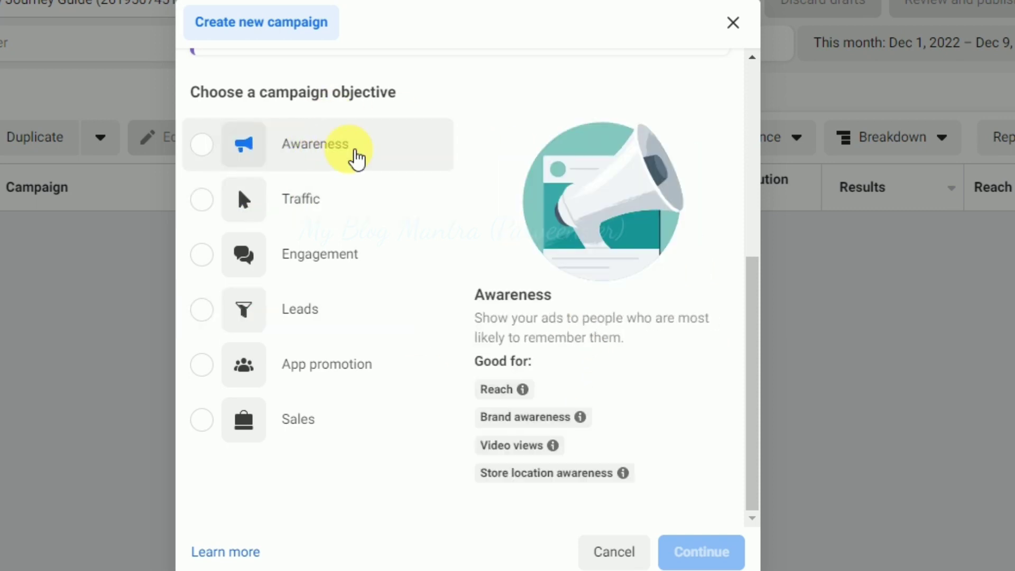
scroll(502, 288, "up", 2)
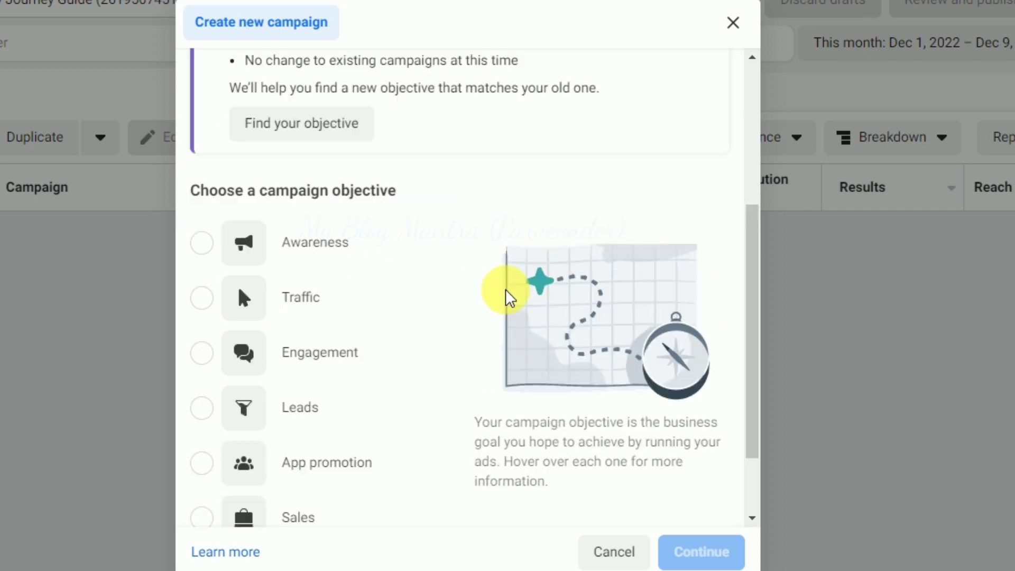
scroll(214, 161, "down", 2)
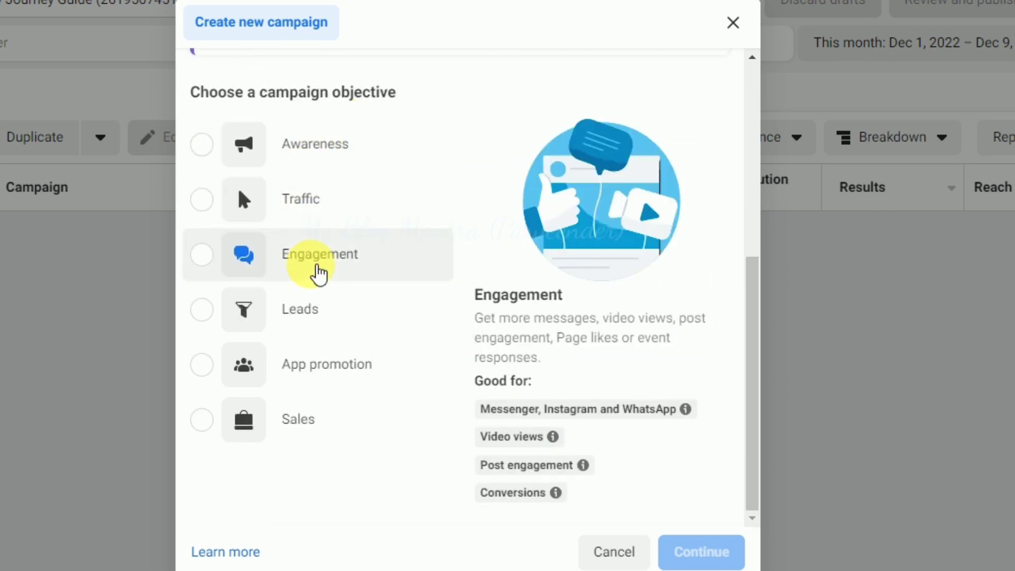
mouse_move(316, 311)
mouse_move(302, 432)
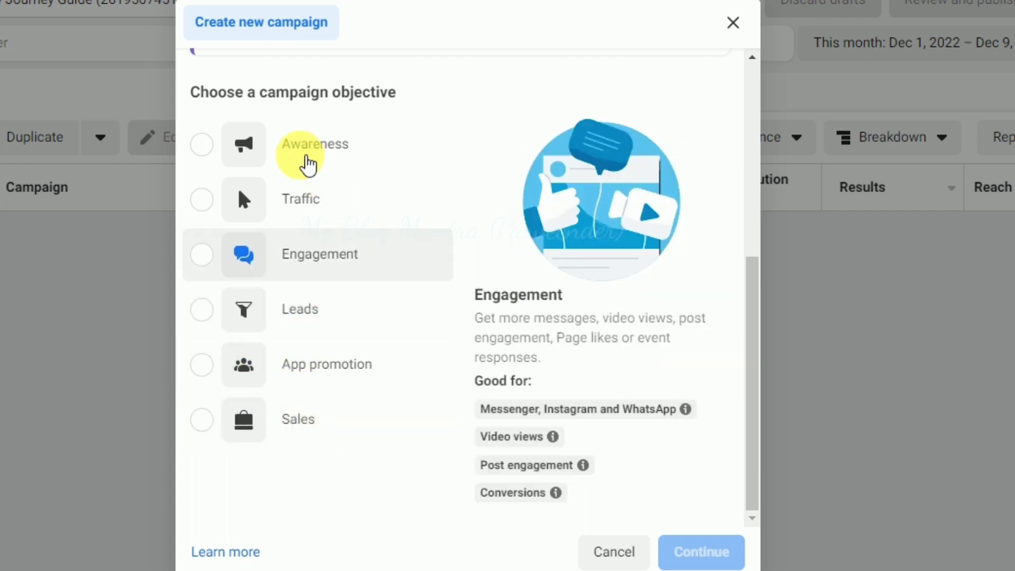
- Select the Awareness objective and read the explanations of its reach, brand awareness, video views and store location awareness uses
left_click(206, 148)
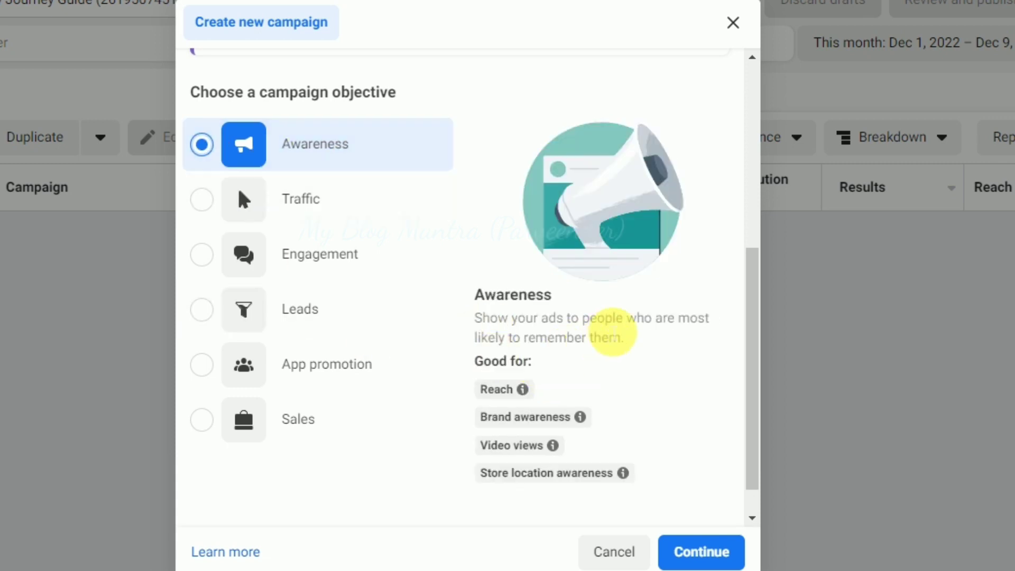
mouse_move(537, 377)
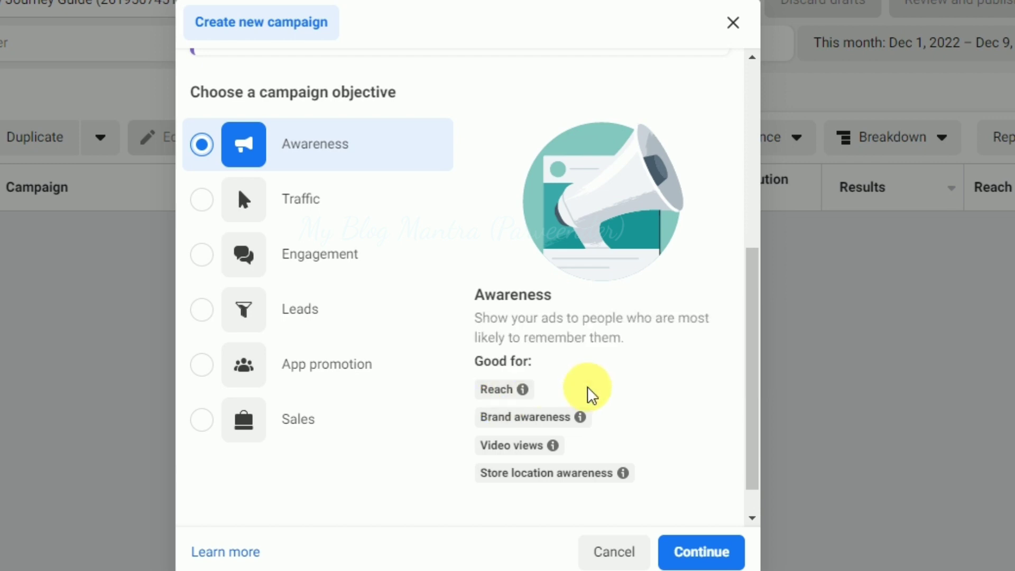
scroll(589, 392, "down", 1)
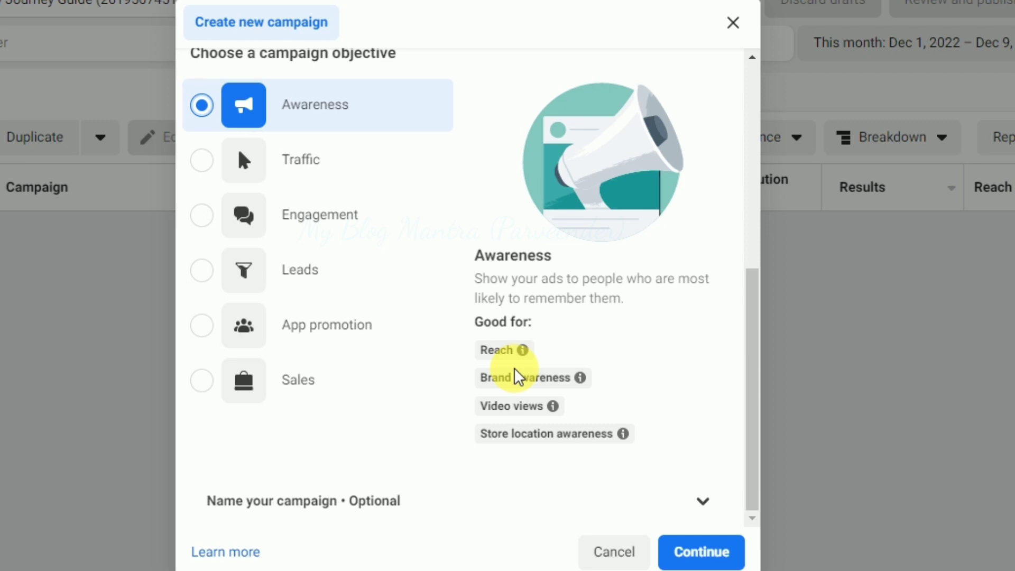
mouse_move(497, 361)
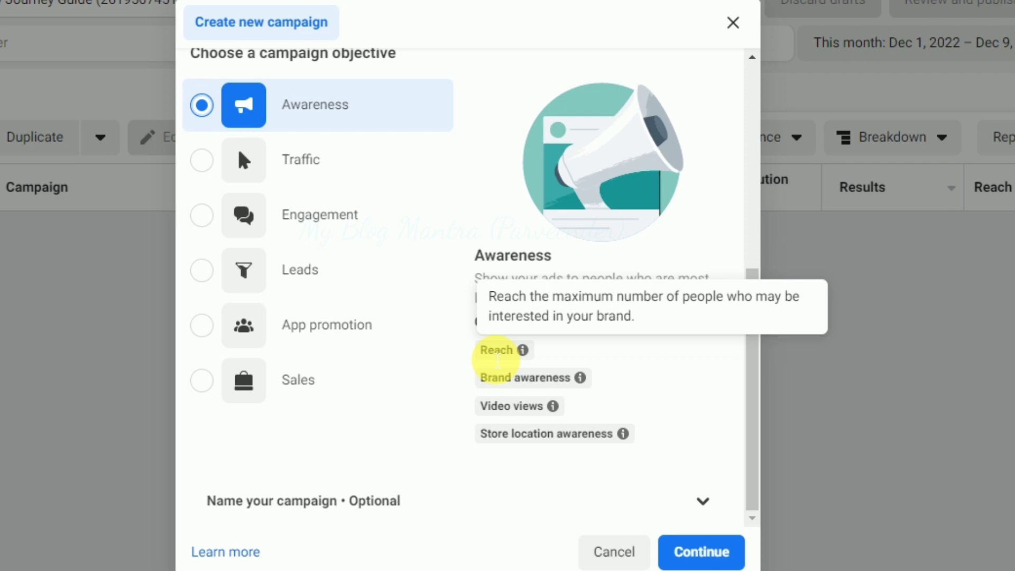
mouse_move(518, 385)
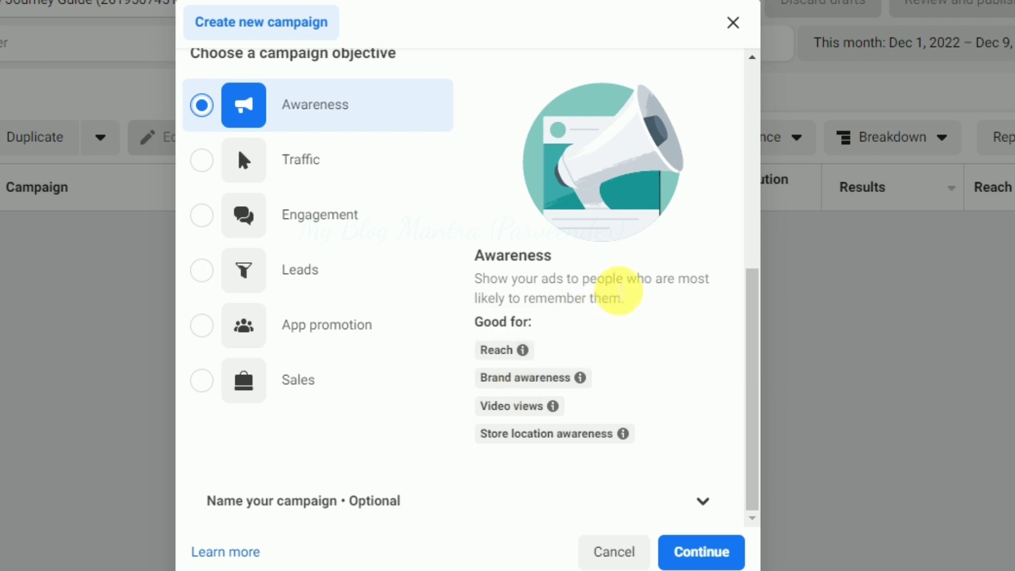
mouse_move(501, 417)
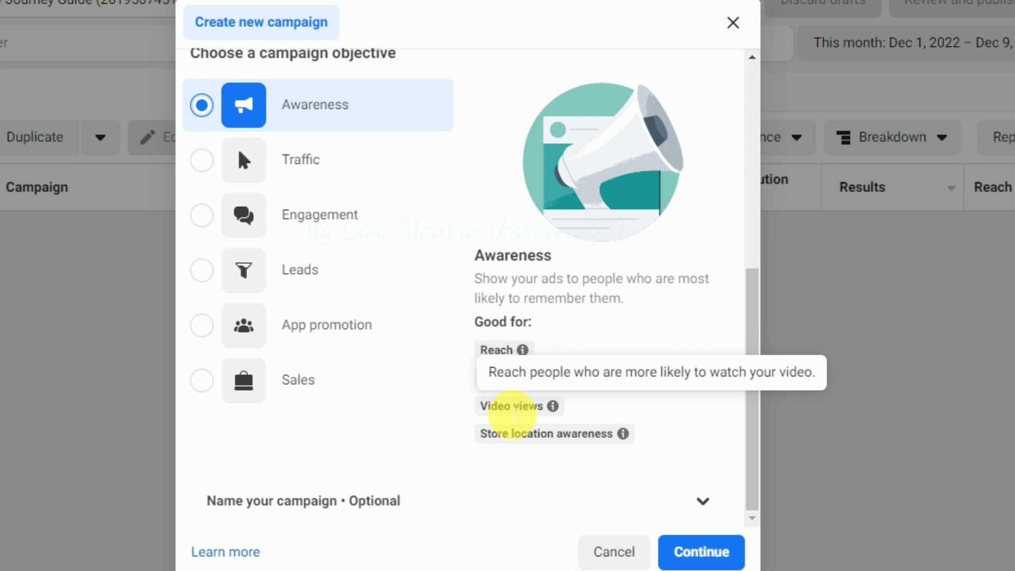
mouse_move(534, 446)
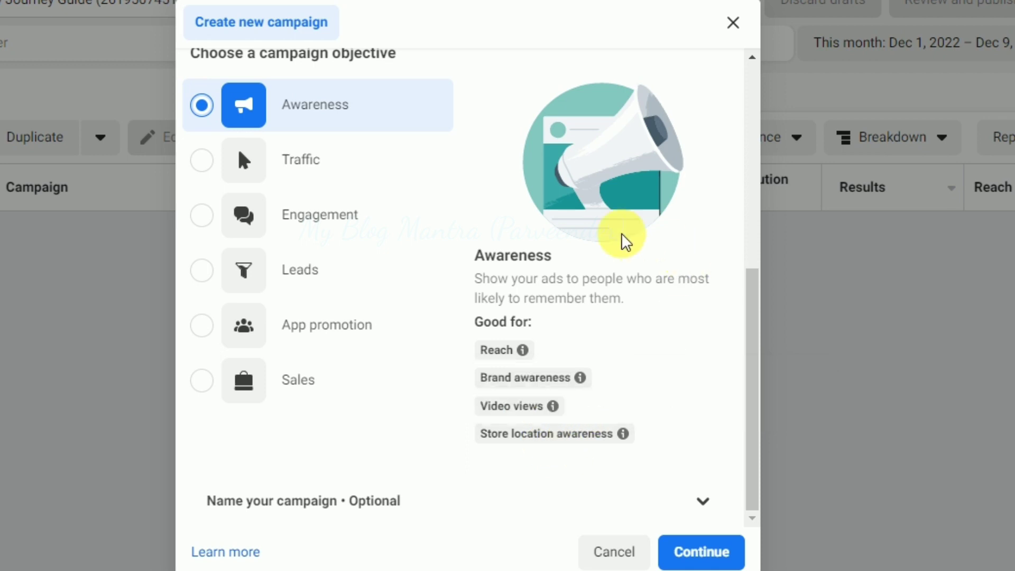
- Select the Traffic objective and read the explanations of its link clicks, landing page views, Messenger and WhatsApp, and calls uses
left_click(296, 167)
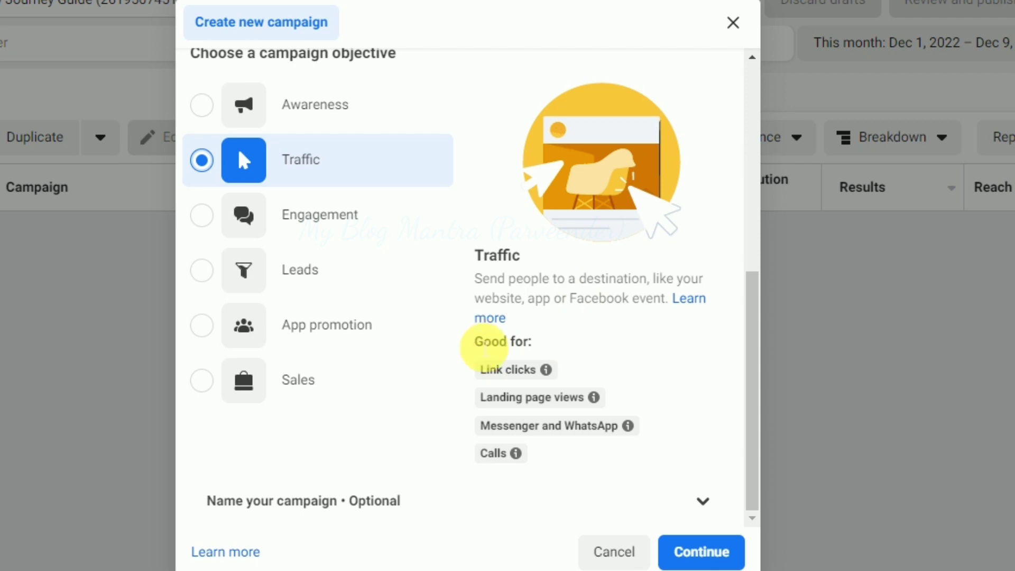
left_click_drag(478, 342, 539, 347)
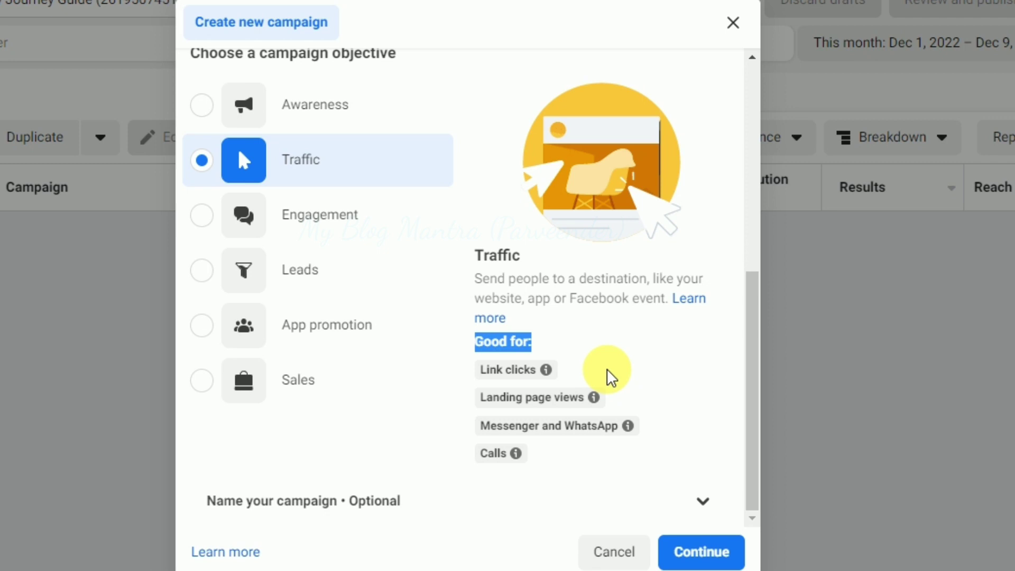
mouse_move(561, 402)
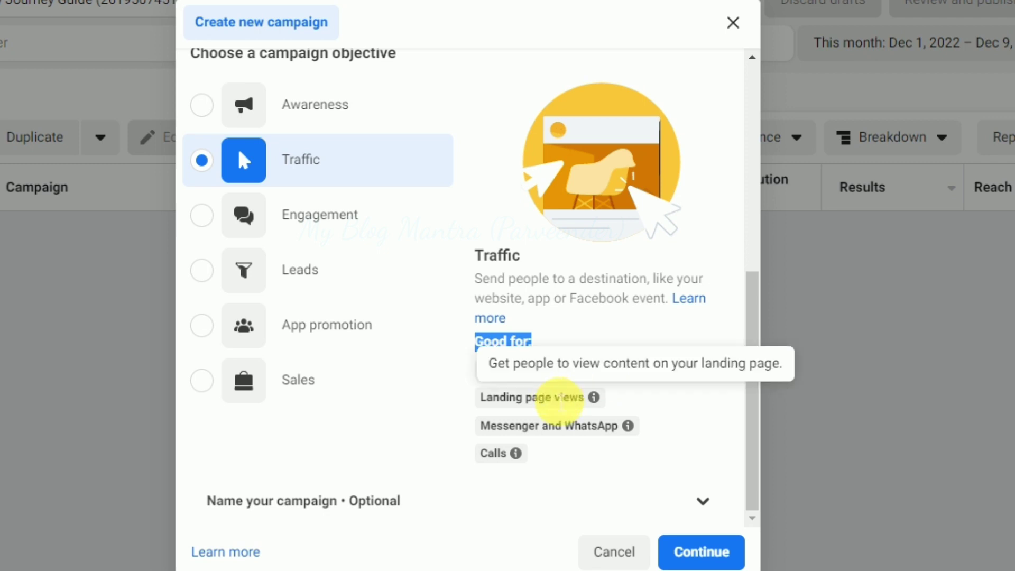
left_click(645, 406)
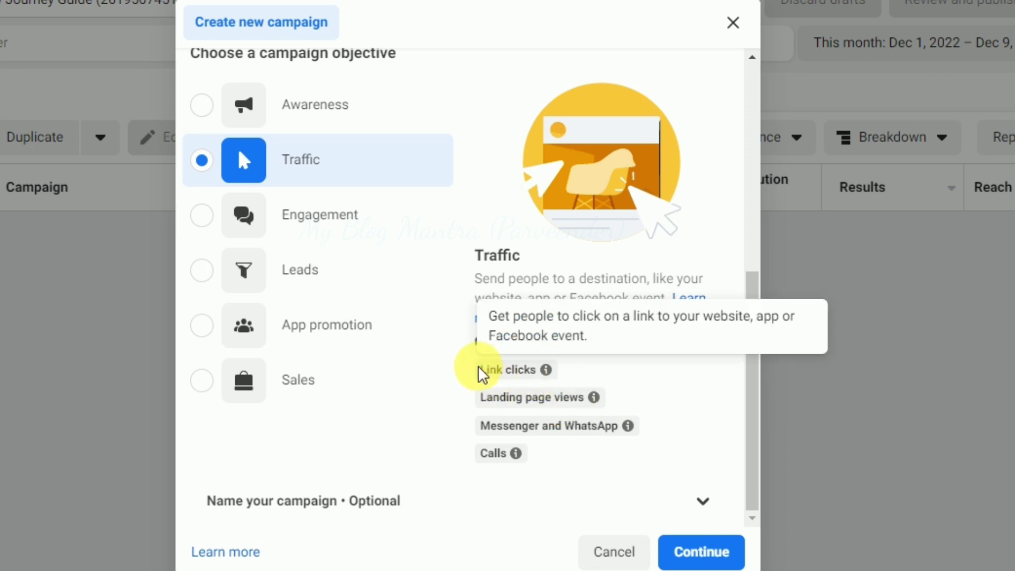
left_click_drag(483, 372, 525, 449)
left_click(577, 460)
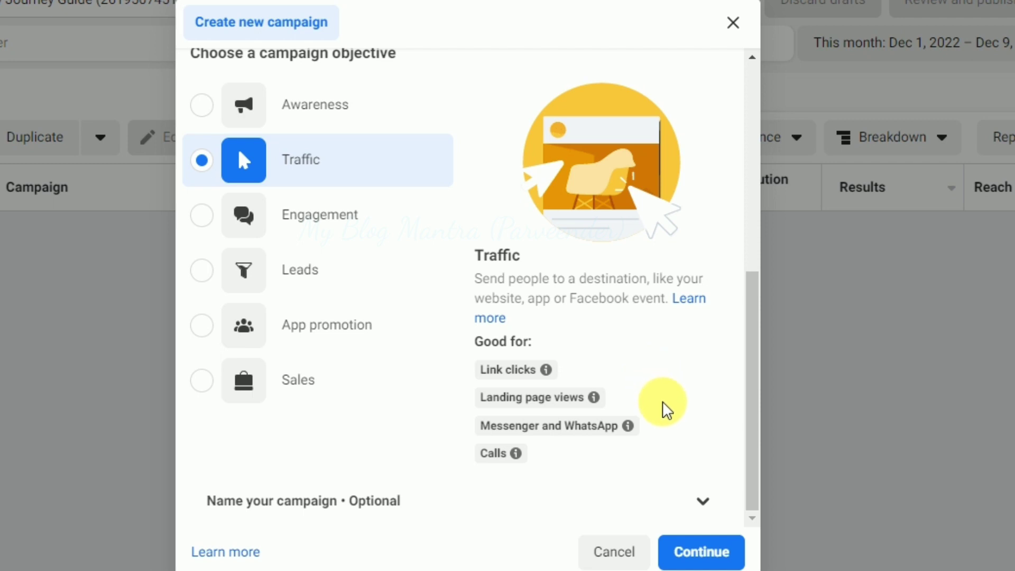
mouse_move(600, 435)
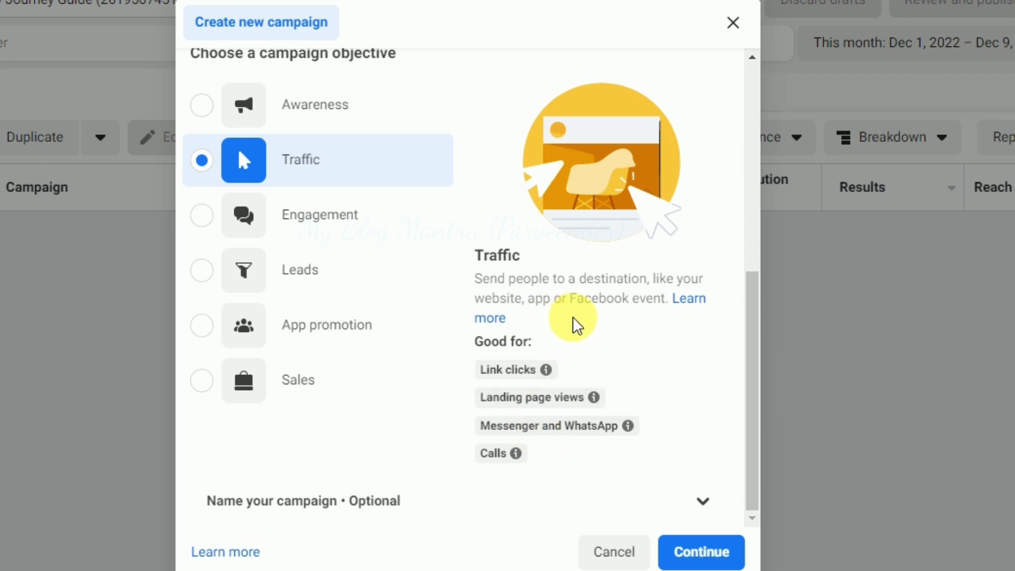
mouse_move(500, 376)
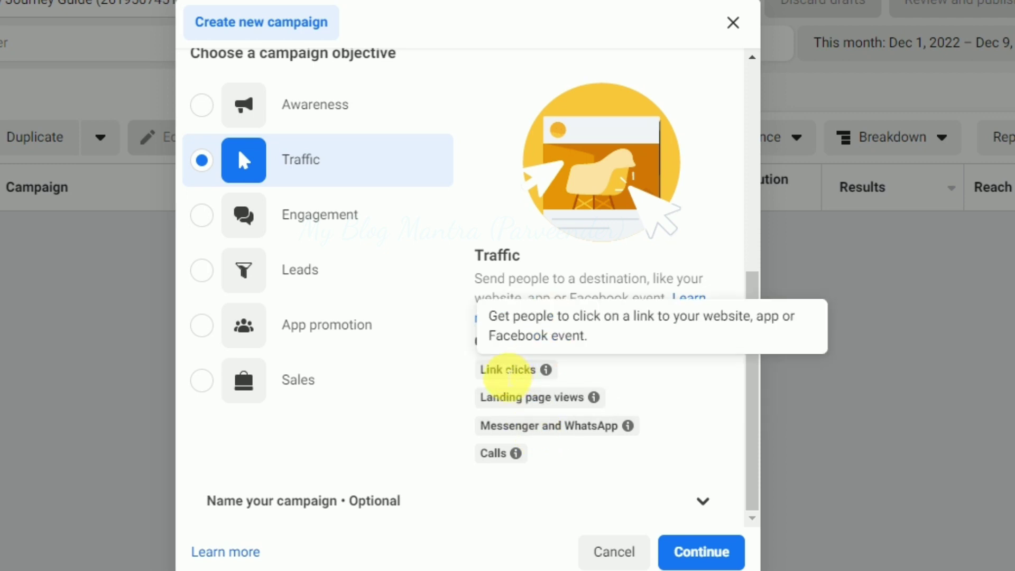
mouse_move(555, 401)
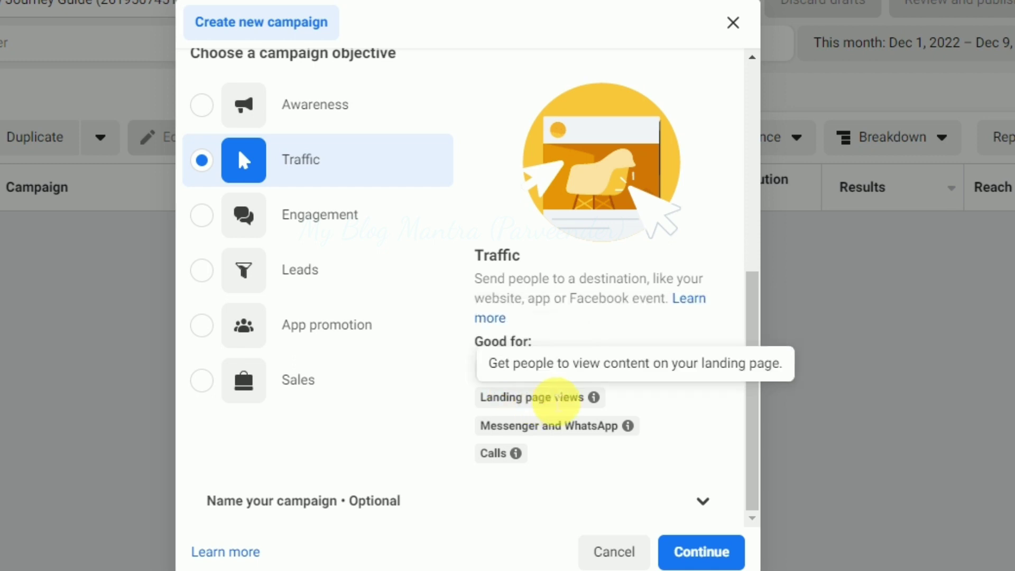
mouse_move(565, 433)
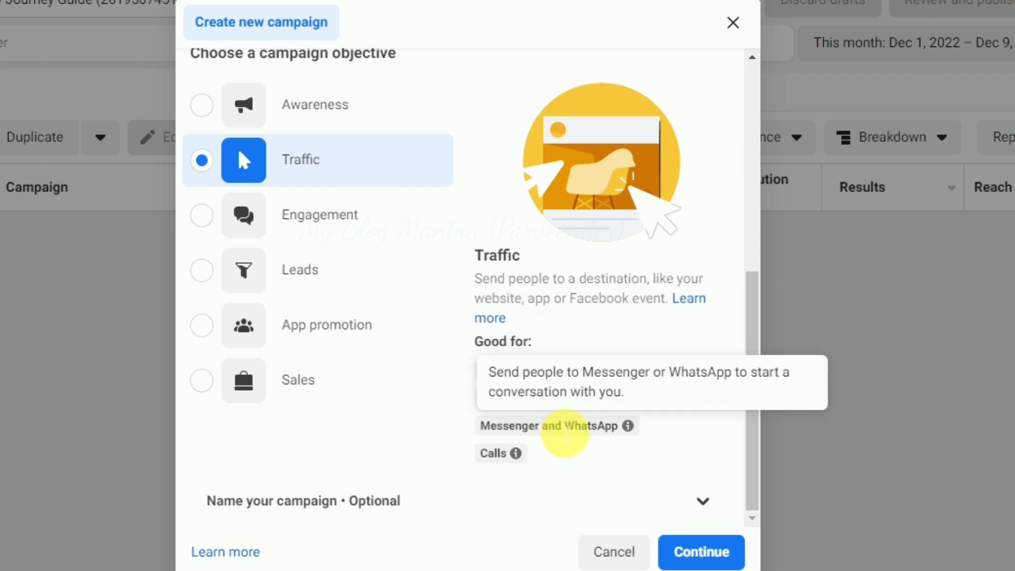
mouse_move(510, 461)
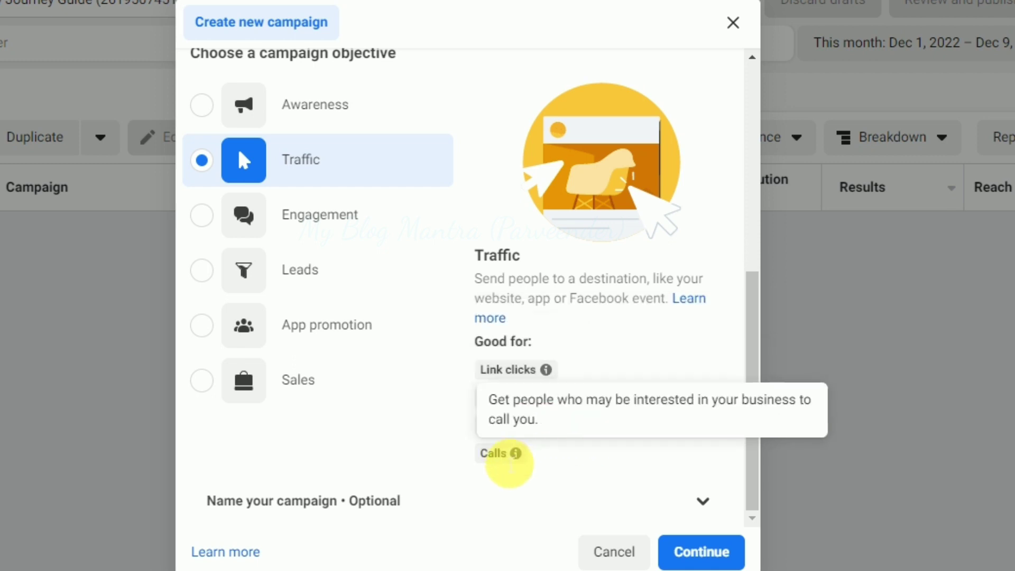
- Select the Engagement objective, examine its description and suggested uses, and compare it with the Awareness objective
mouse_move(226, 287)
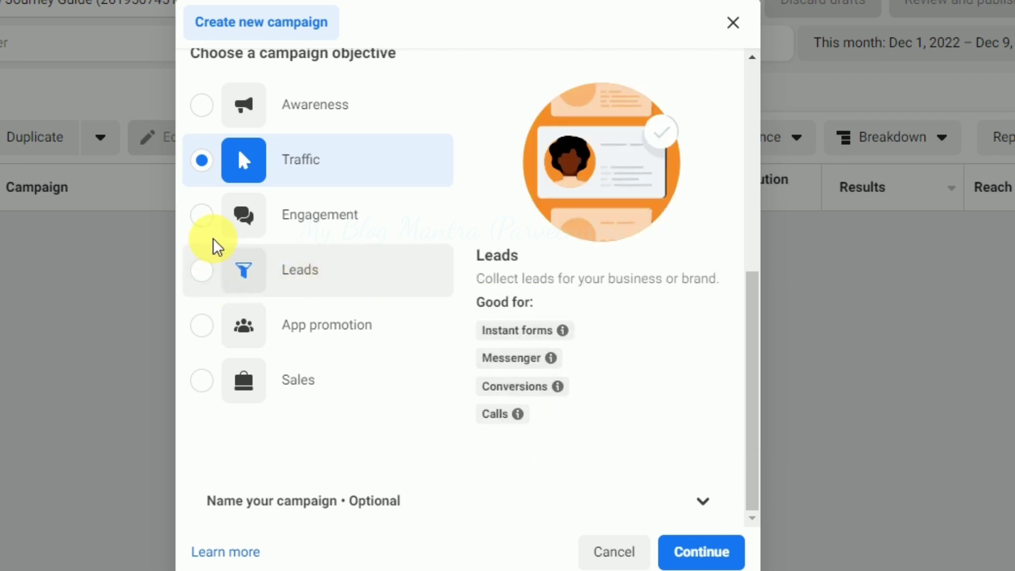
mouse_move(367, 228)
left_click(336, 232)
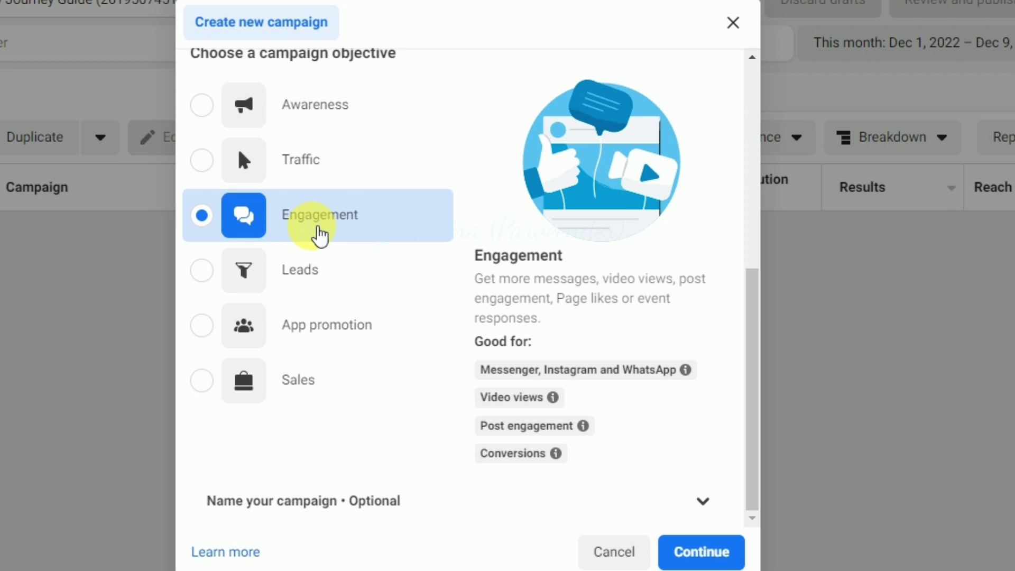
mouse_move(323, 103)
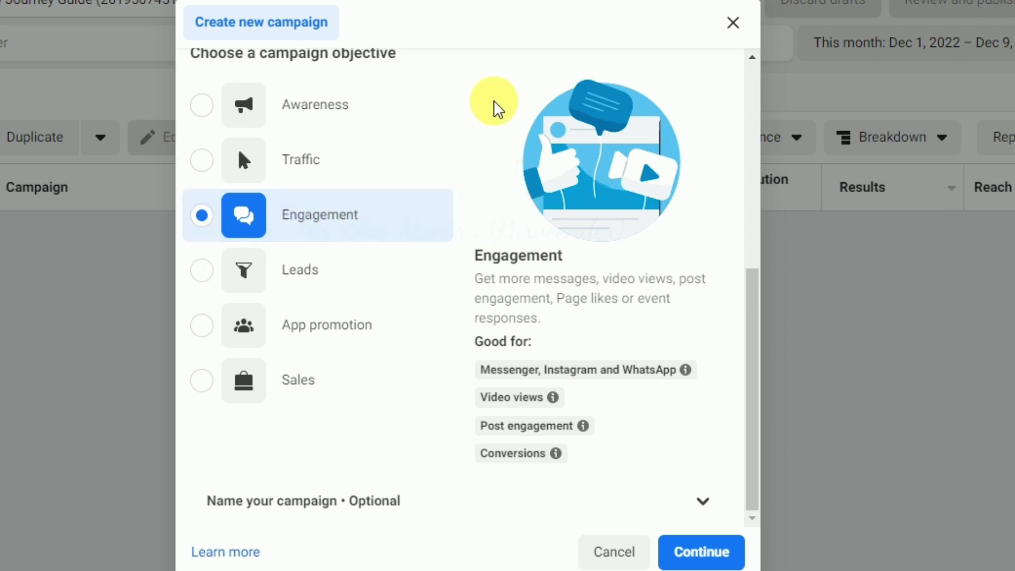
mouse_move(375, 104)
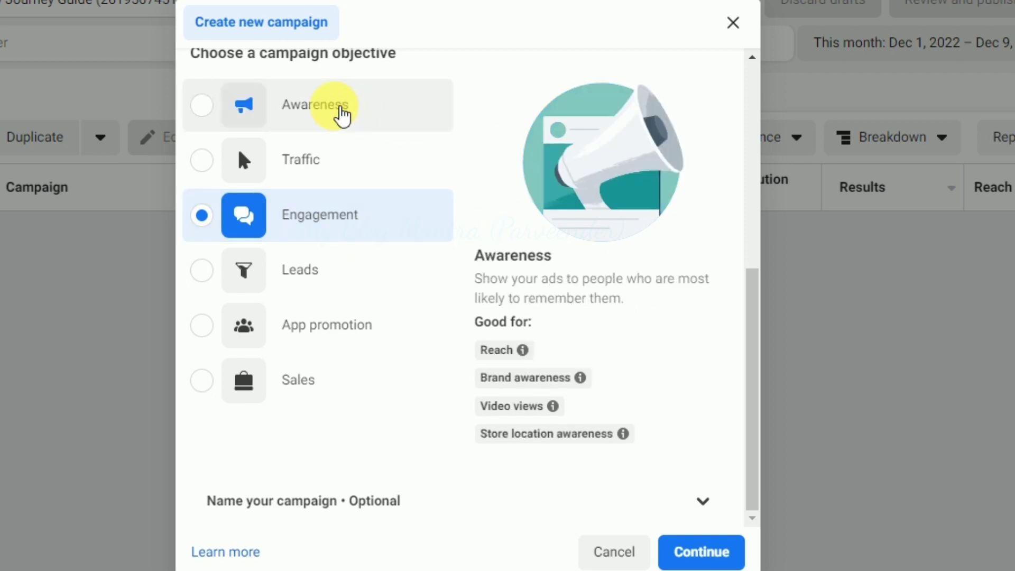
- Select the Leads objective and read the explanations of its instant forms, Messenger, conversions and calls uses
left_click(326, 280)
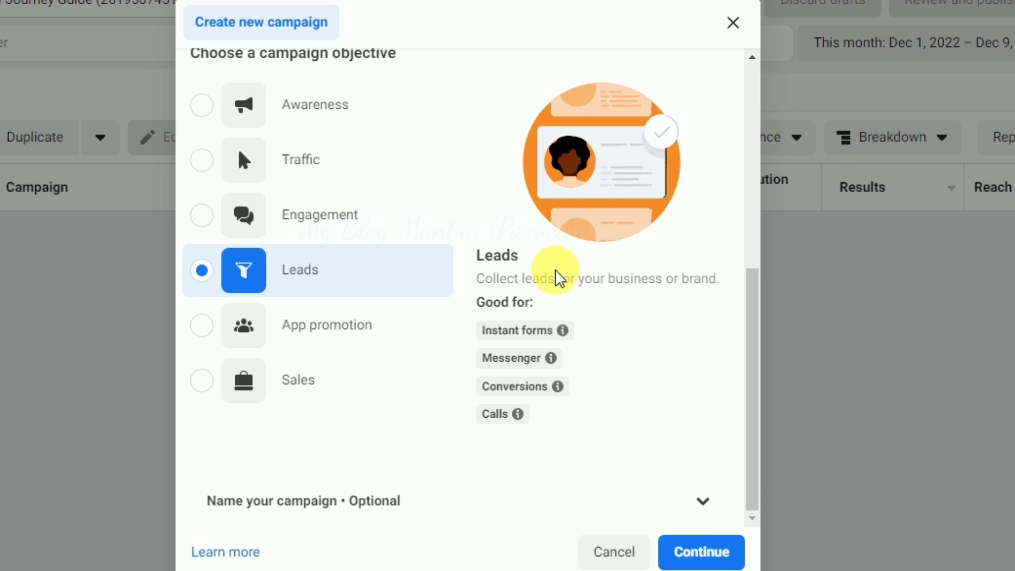
mouse_move(558, 337)
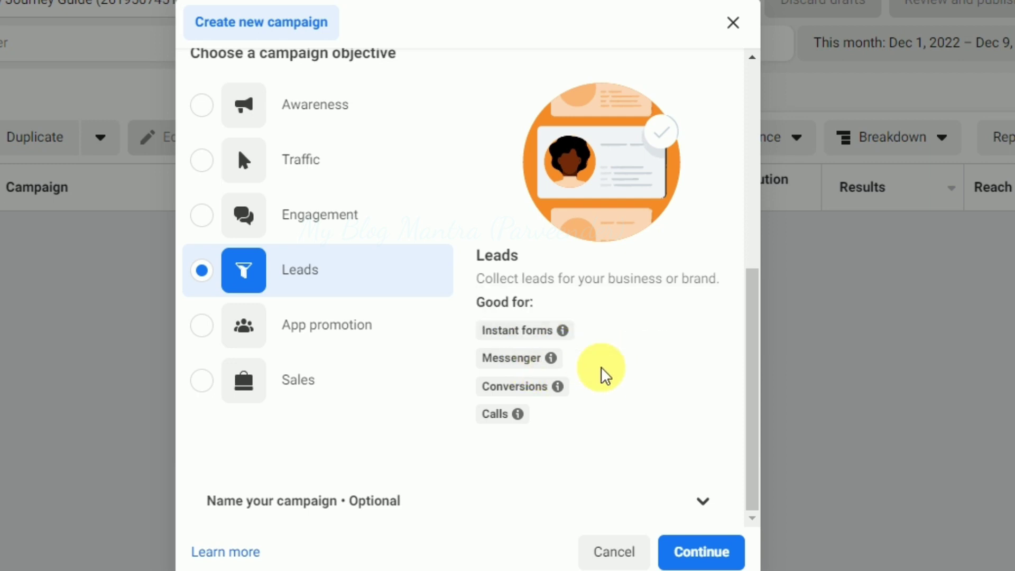
mouse_move(551, 359)
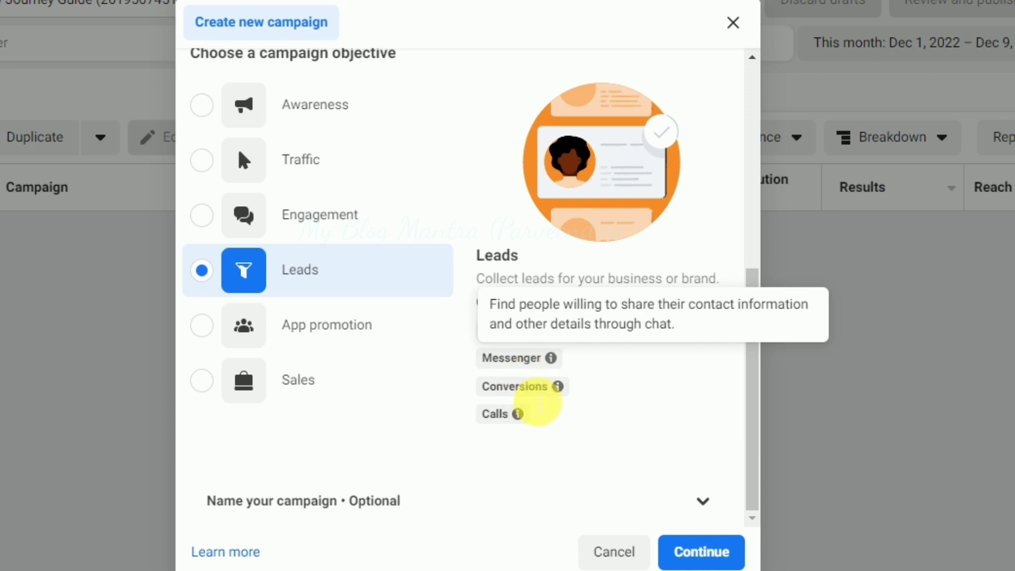
mouse_move(559, 391)
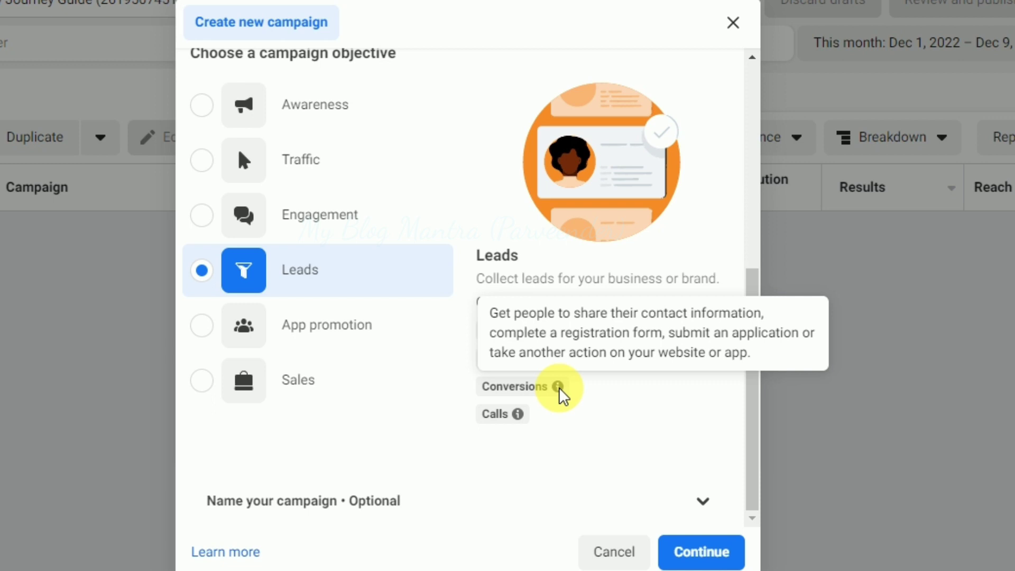
mouse_move(517, 414)
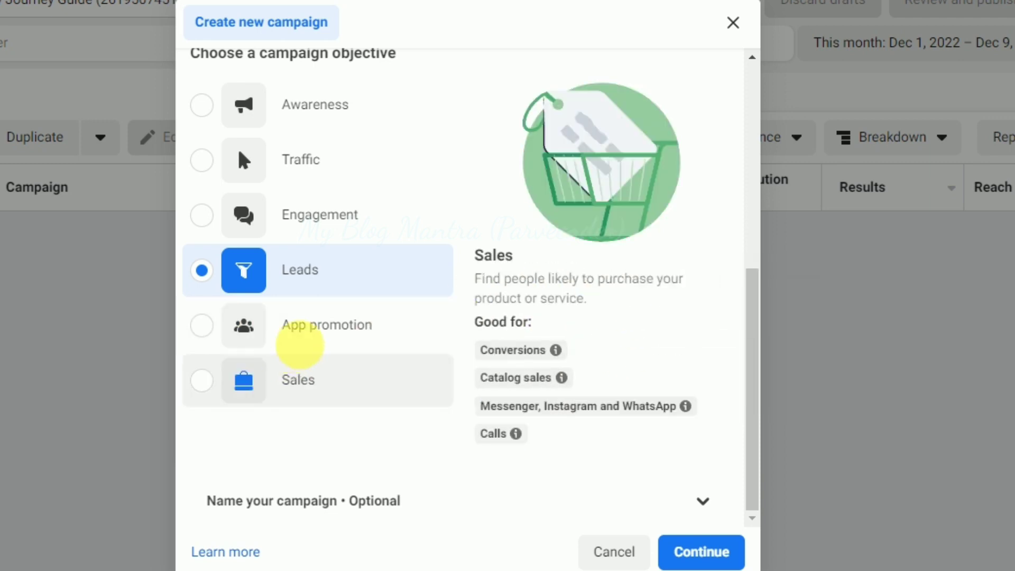
- Select the App promotion objective and read the explanations of its app installs and app events uses
left_click(319, 332)
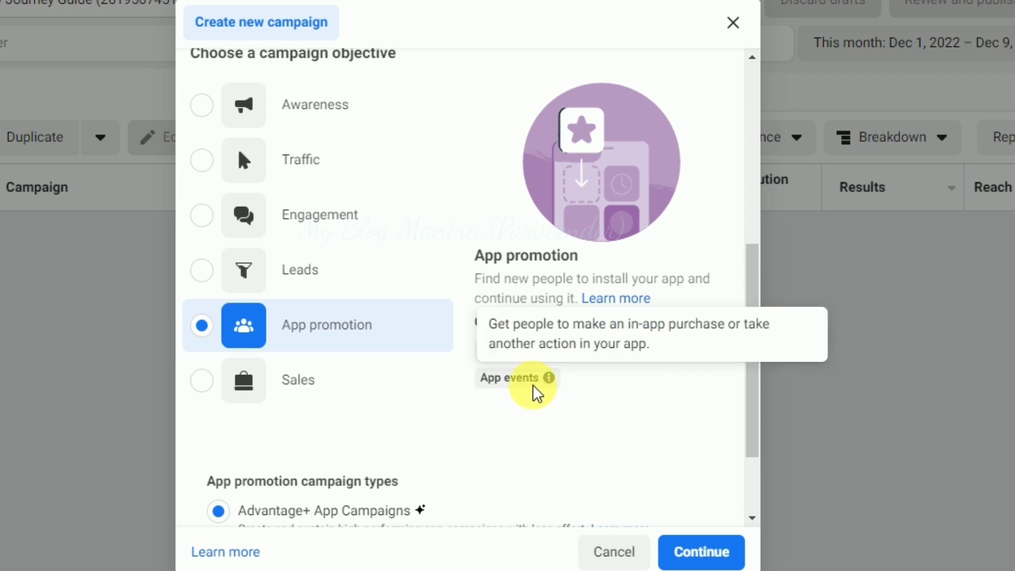
mouse_move(479, 347)
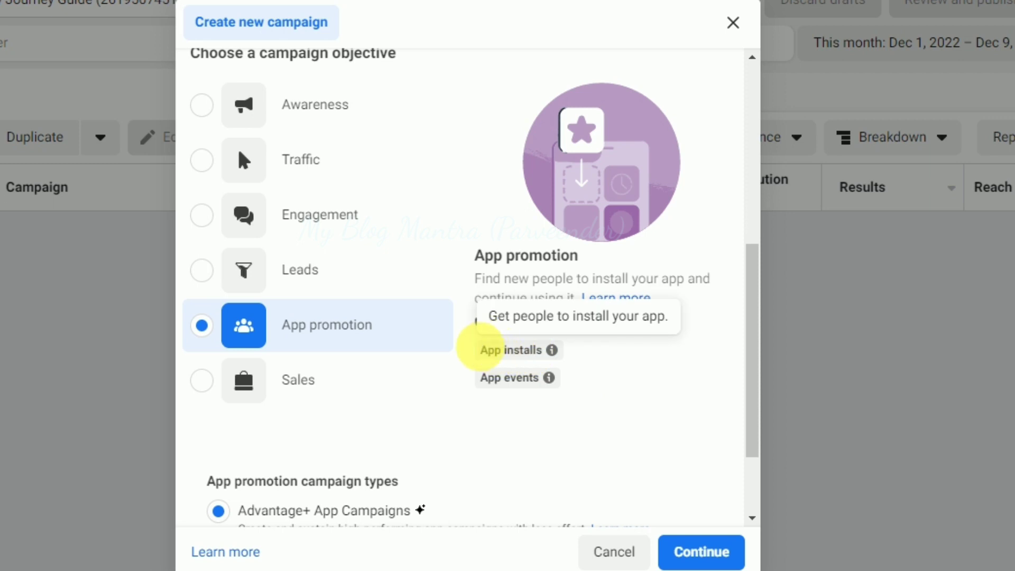
left_click_drag(479, 348, 566, 385)
left_click(649, 406)
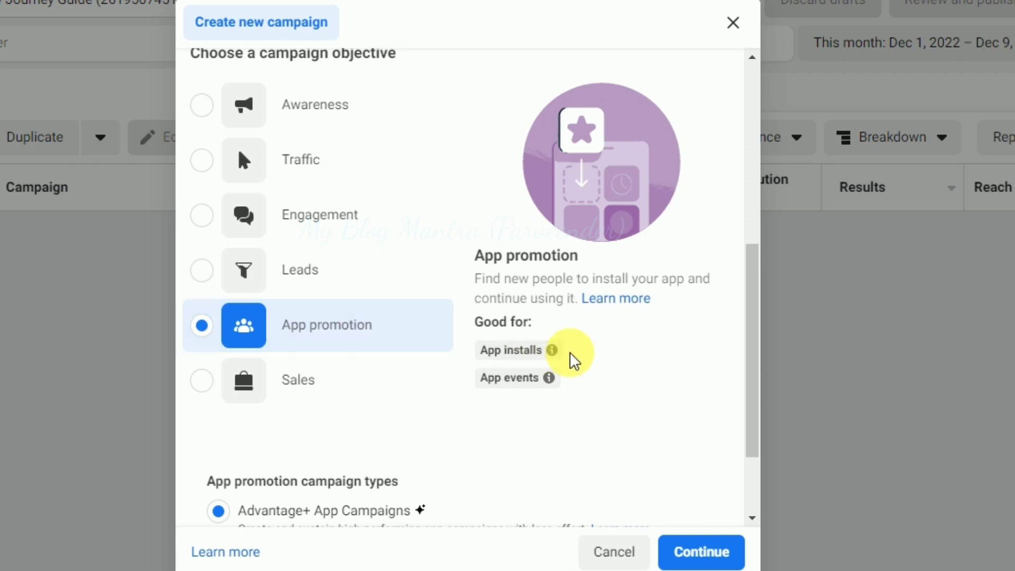
- Select the Sales objective and read the explanations of its catalog sales, Messenger, Instagram and WhatsApp, and calls uses
left_click(314, 382)
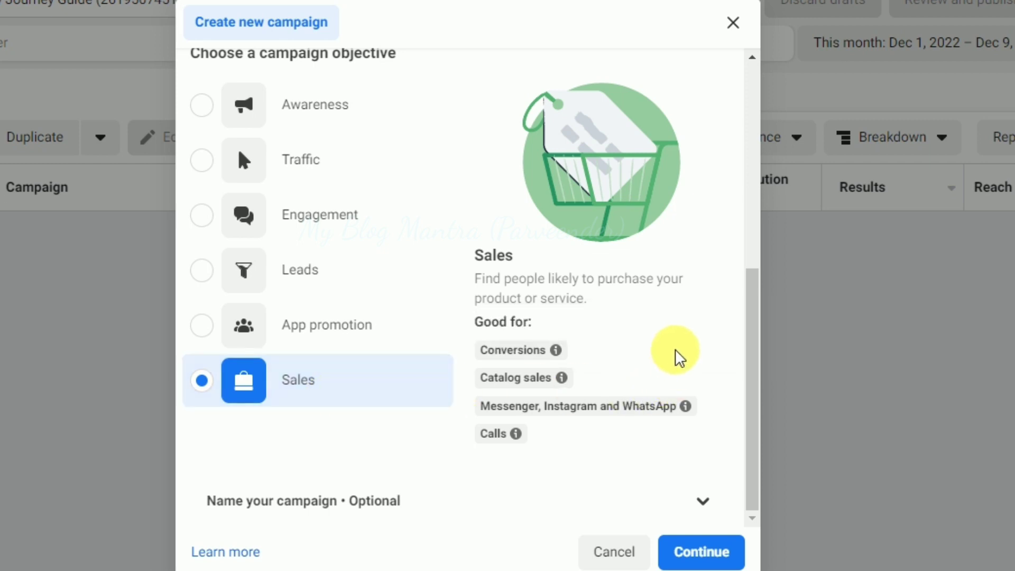
left_click_drag(483, 323, 538, 330)
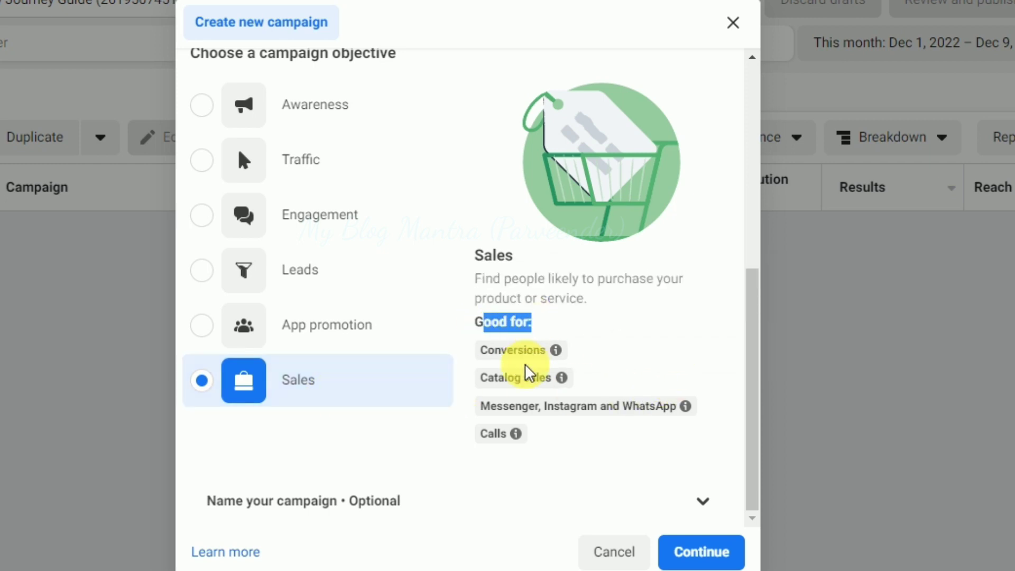
mouse_move(516, 380)
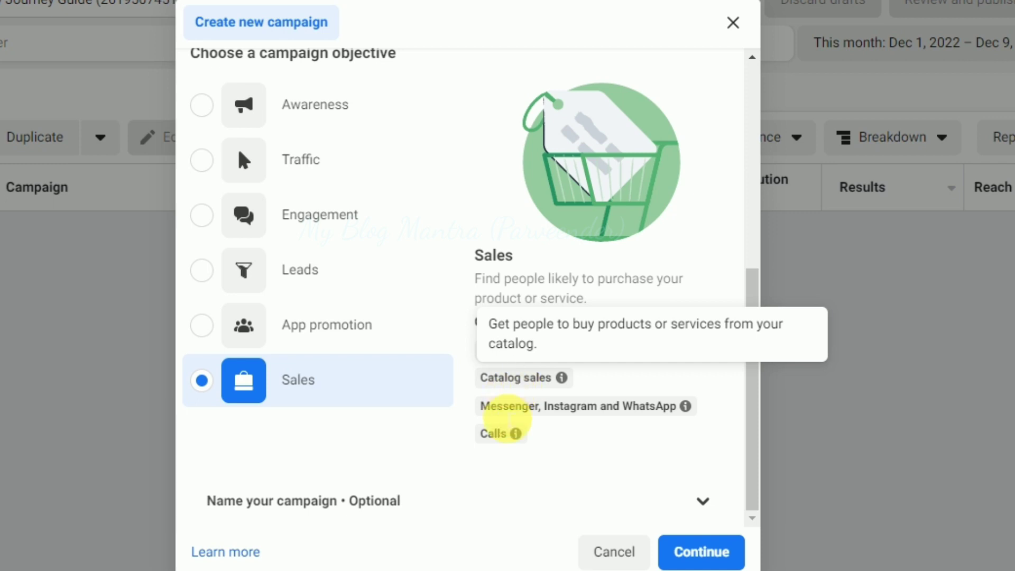
mouse_move(515, 410)
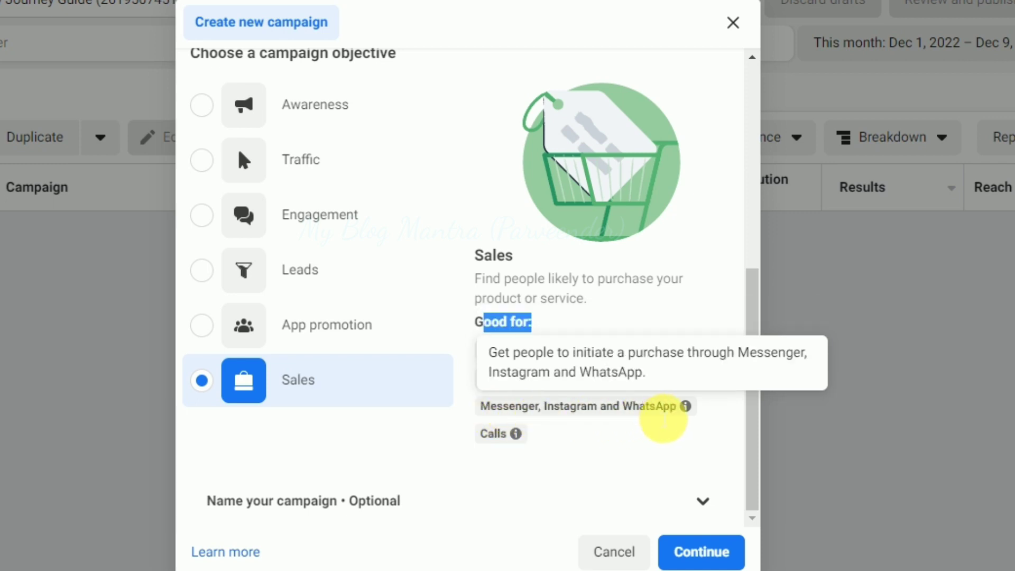
mouse_move(508, 440)
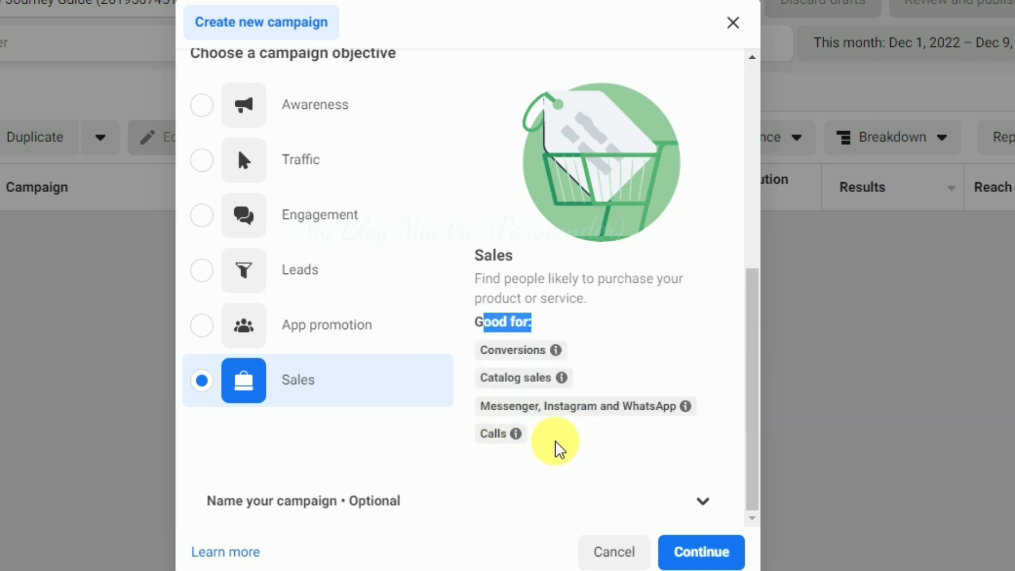
left_click(634, 318)
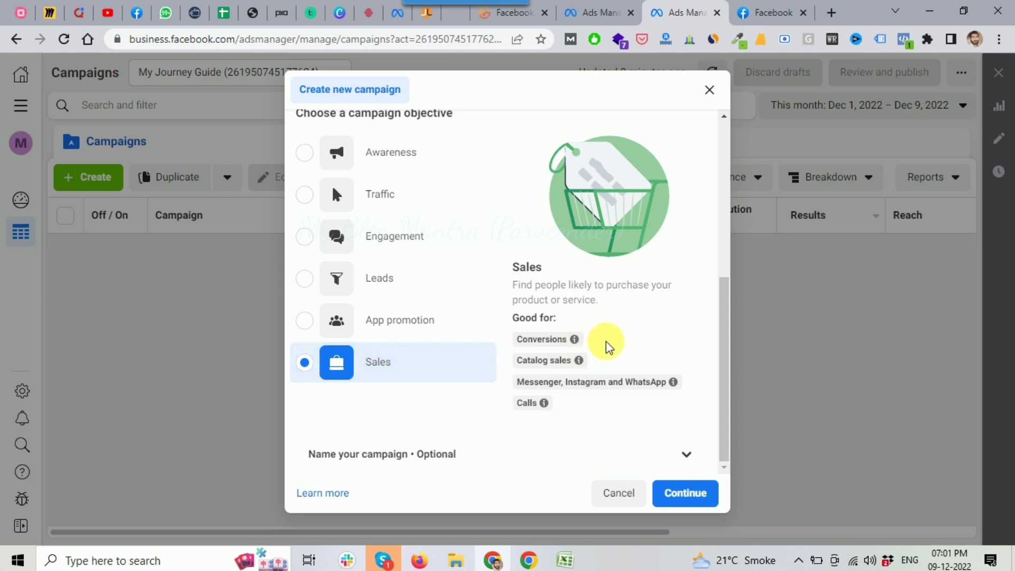
- Revisit the Leads objective's instant forms explanation and the Traffic objective's link clicks explanation
left_click(378, 280)
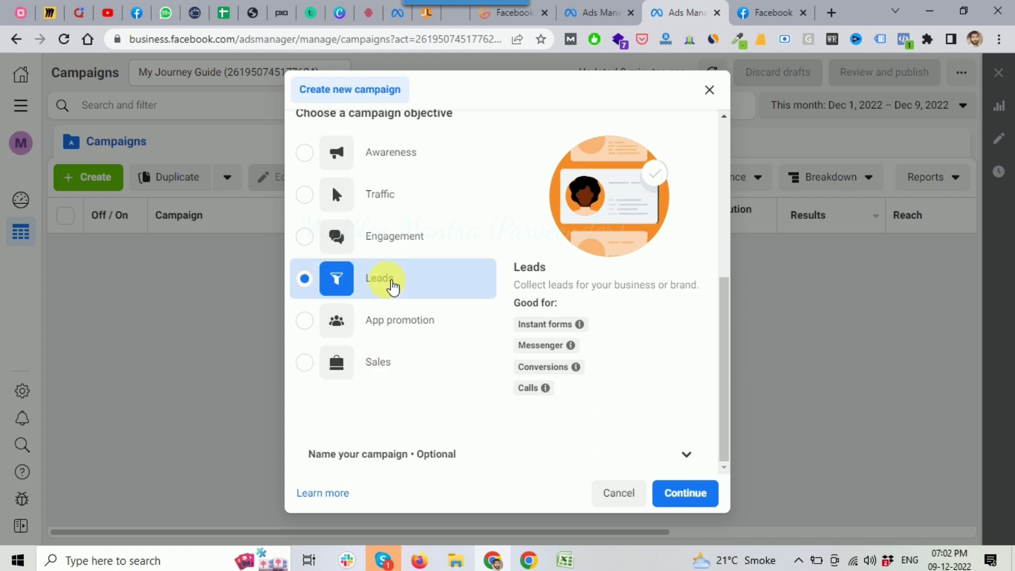
mouse_move(529, 324)
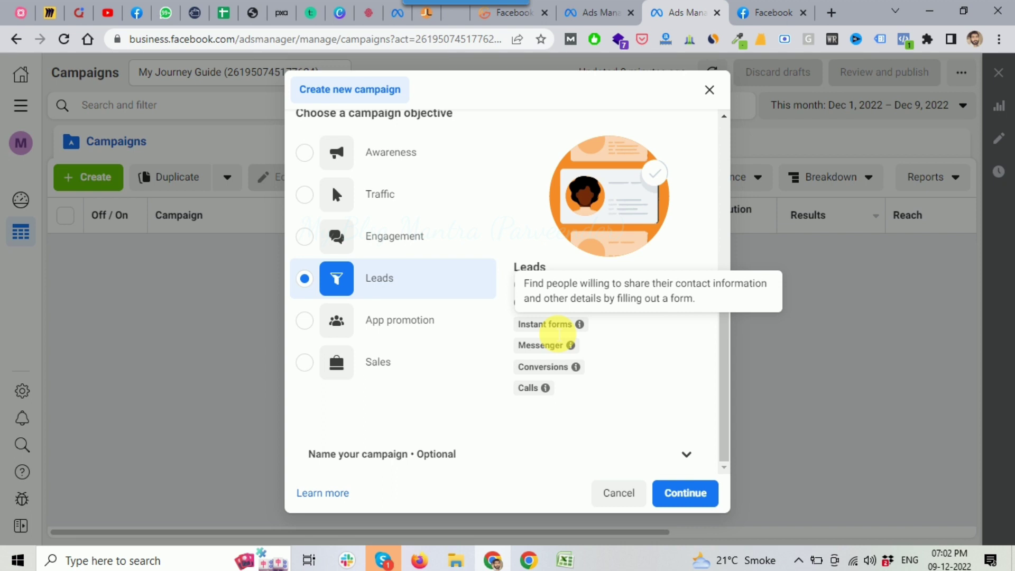
left_click(380, 195)
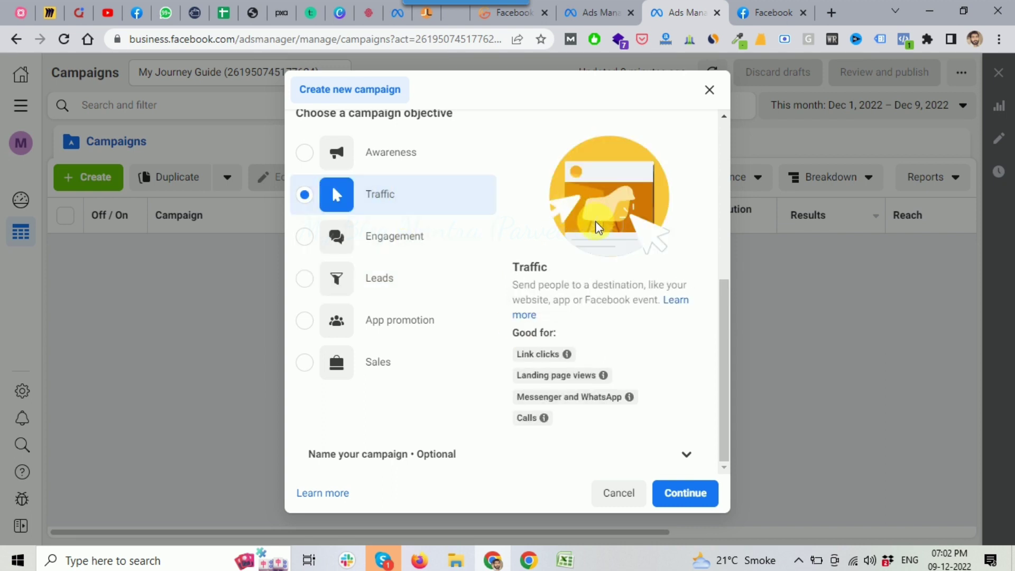
mouse_move(516, 357)
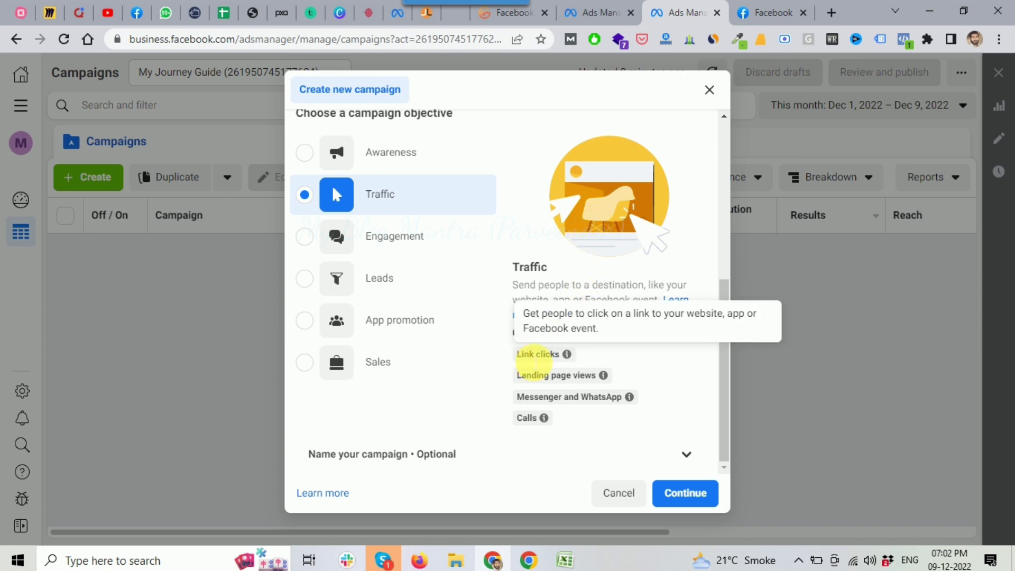
left_click_drag(517, 356, 560, 366)
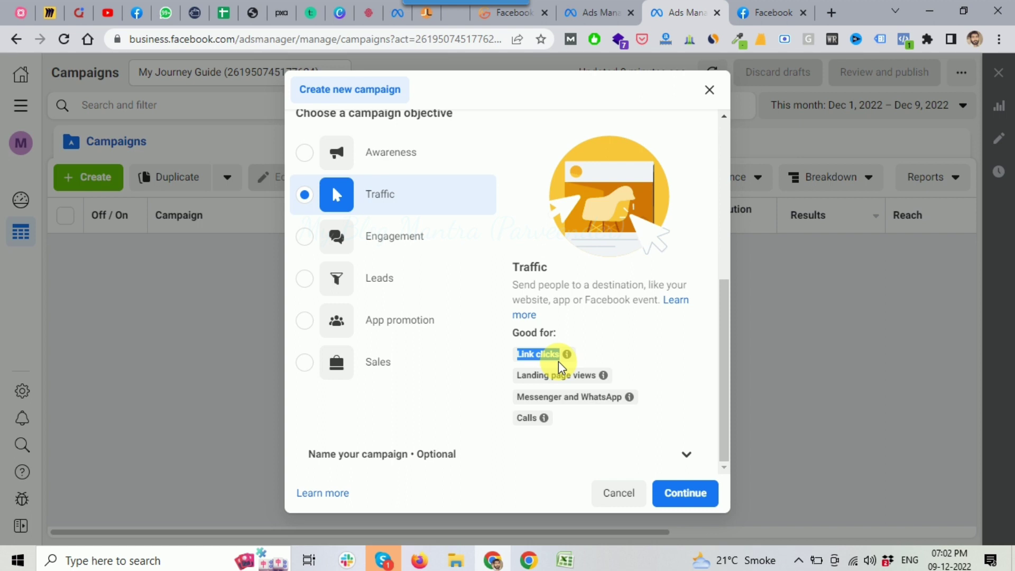
- Select the Awareness objective, read its brand awareness explanation, and open a new browser tab
left_click(397, 164)
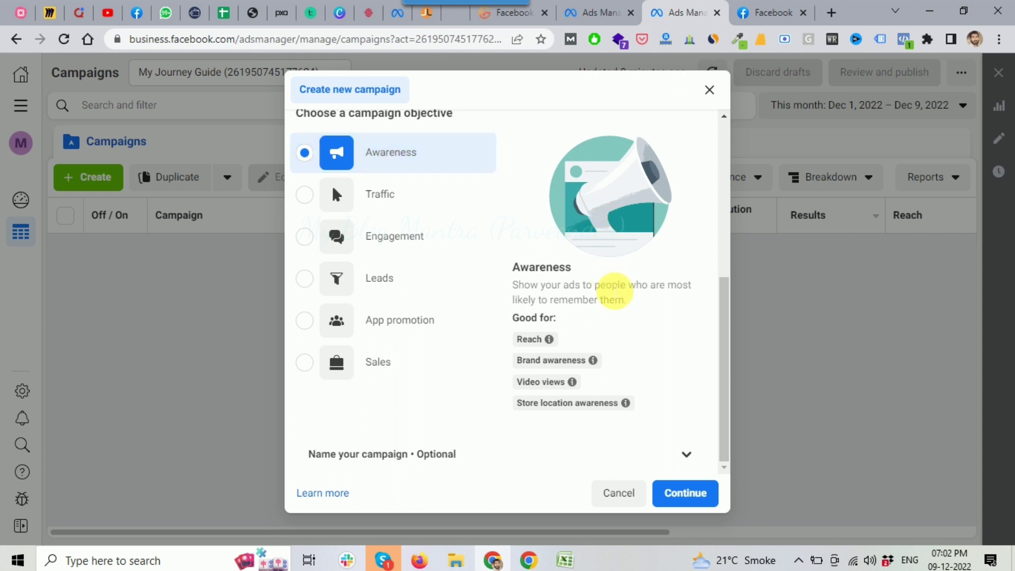
mouse_move(516, 362)
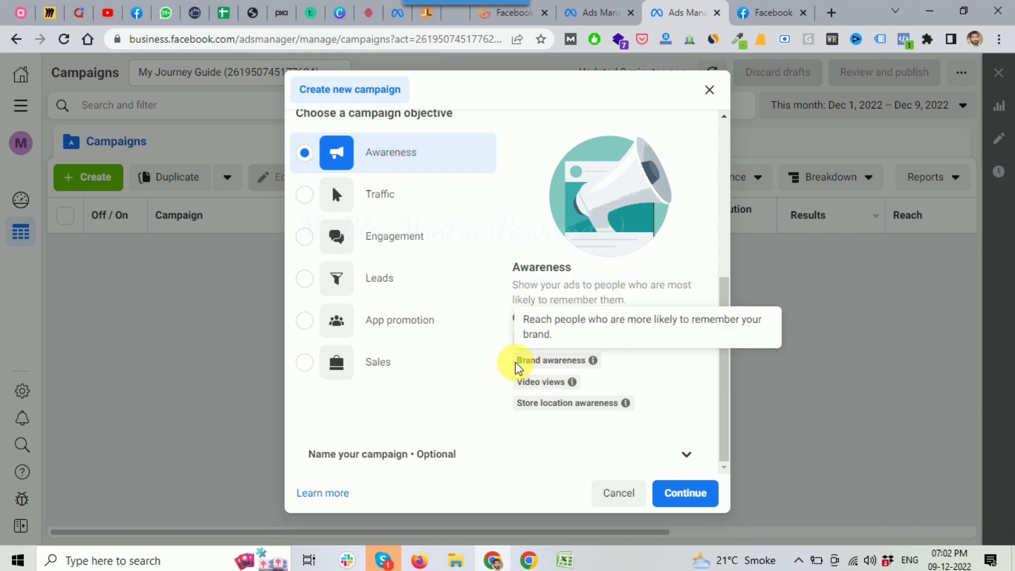
left_click_drag(517, 361, 585, 360)
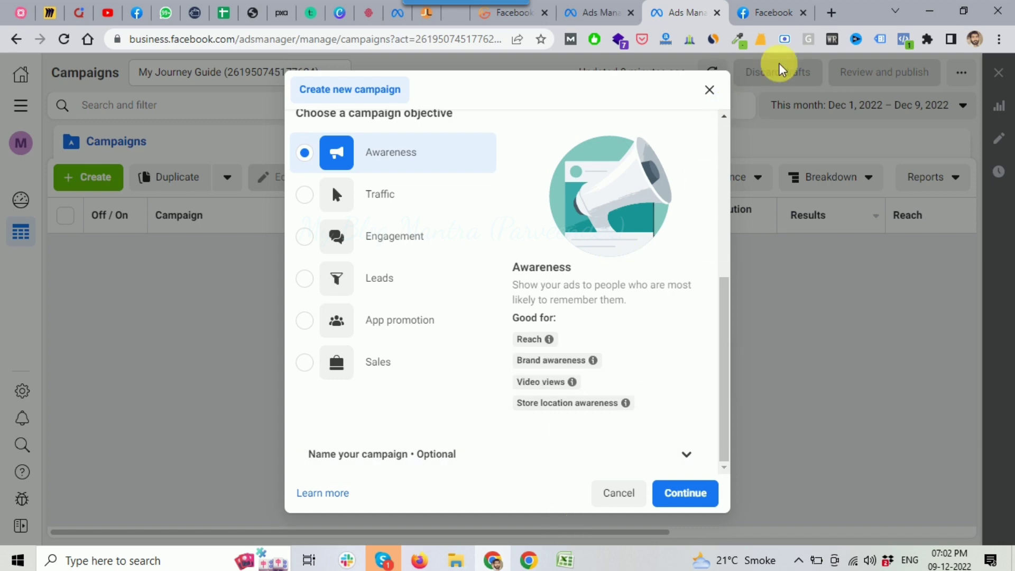
left_click(831, 12)
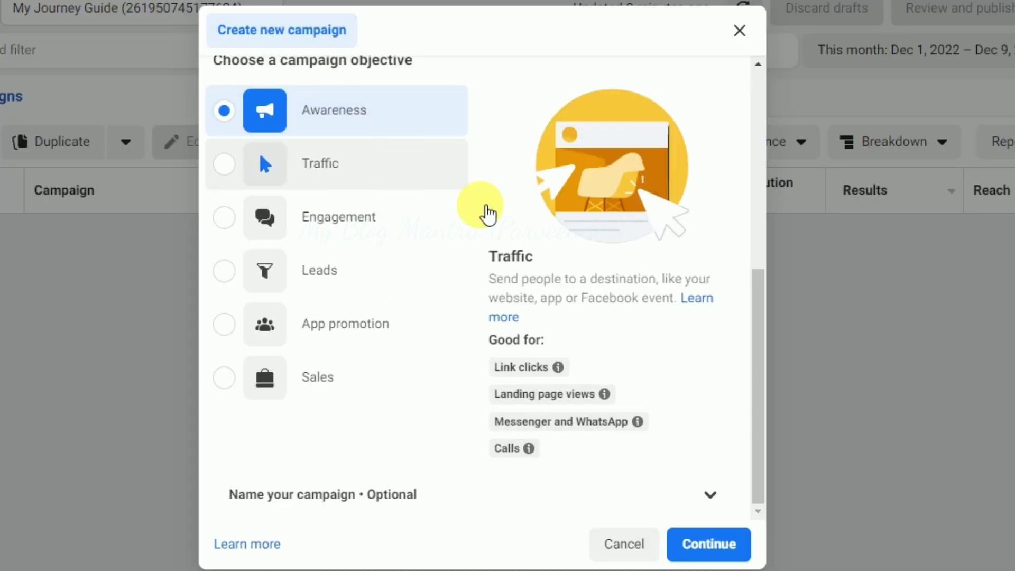
- Review the Awareness objective's reach and brand awareness uses and continue to the campaign setup with it
scroll(492, 211, "up", 2)
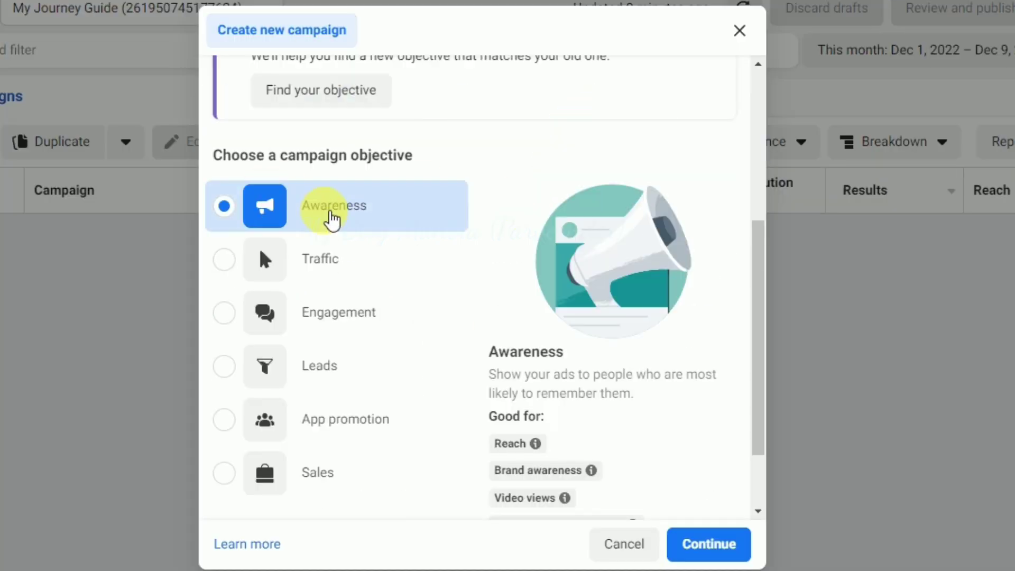
mouse_move(528, 451)
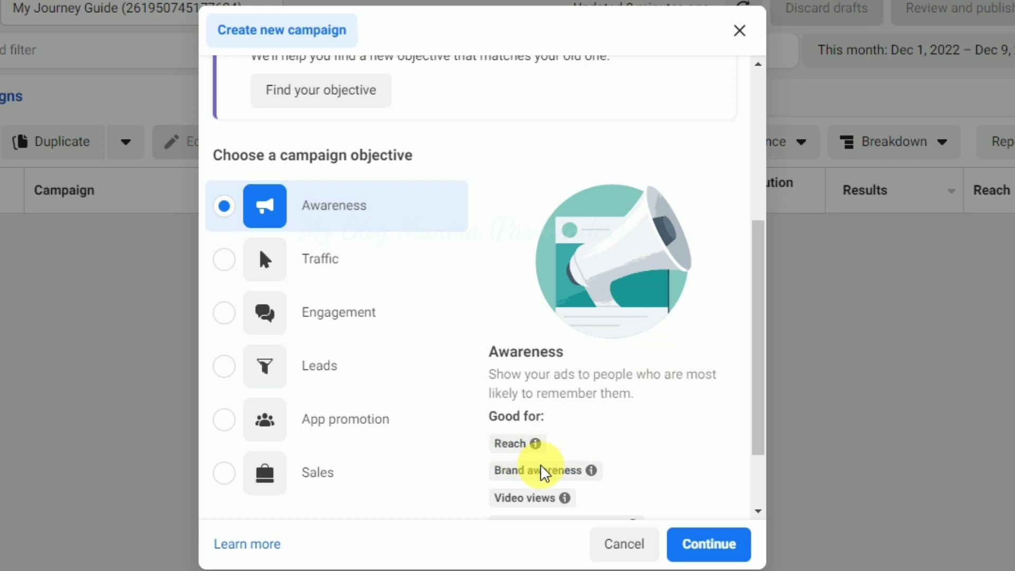
mouse_move(544, 478)
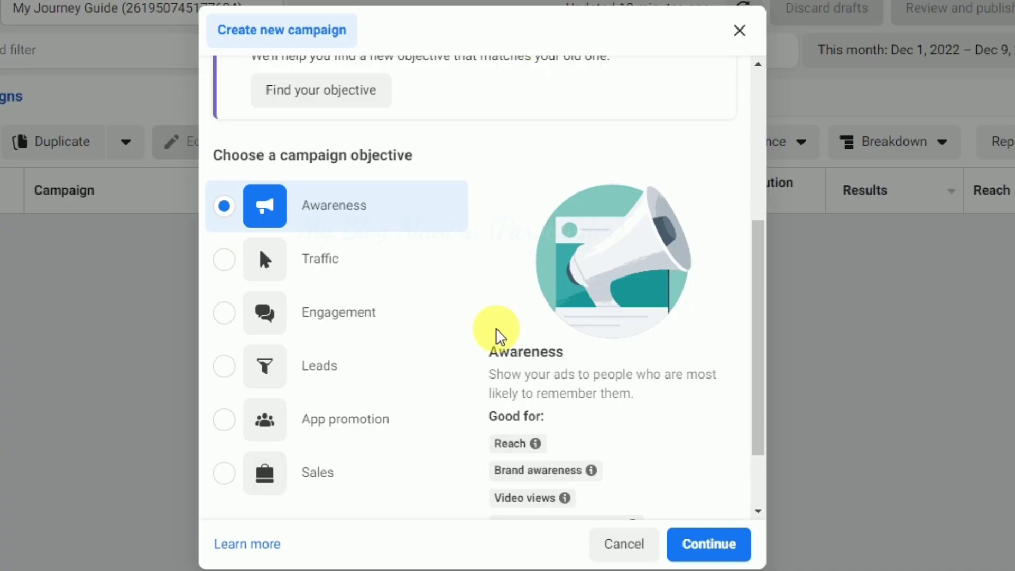
scroll(496, 335, "down", 2)
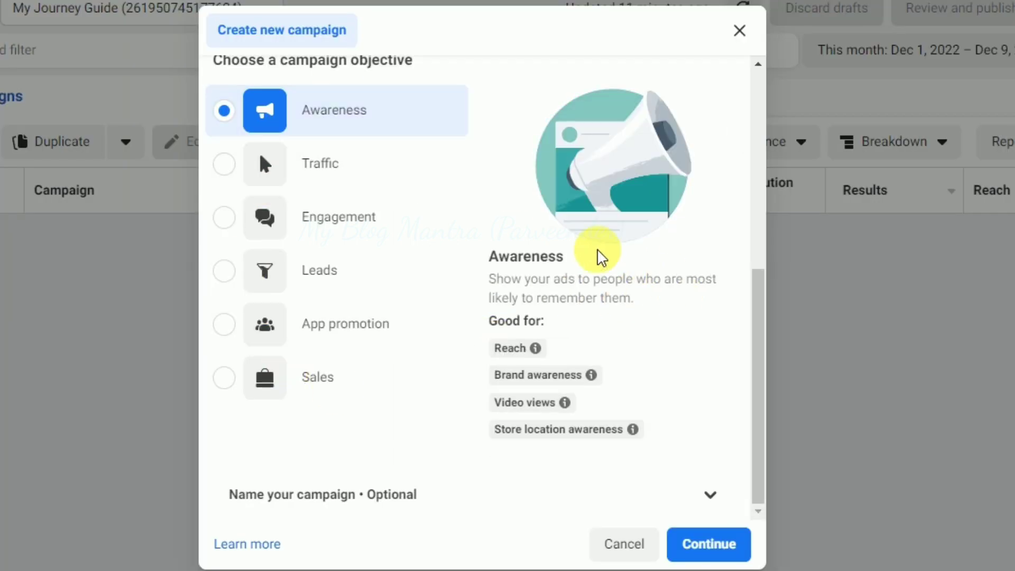
scroll(579, 306, "up", 2)
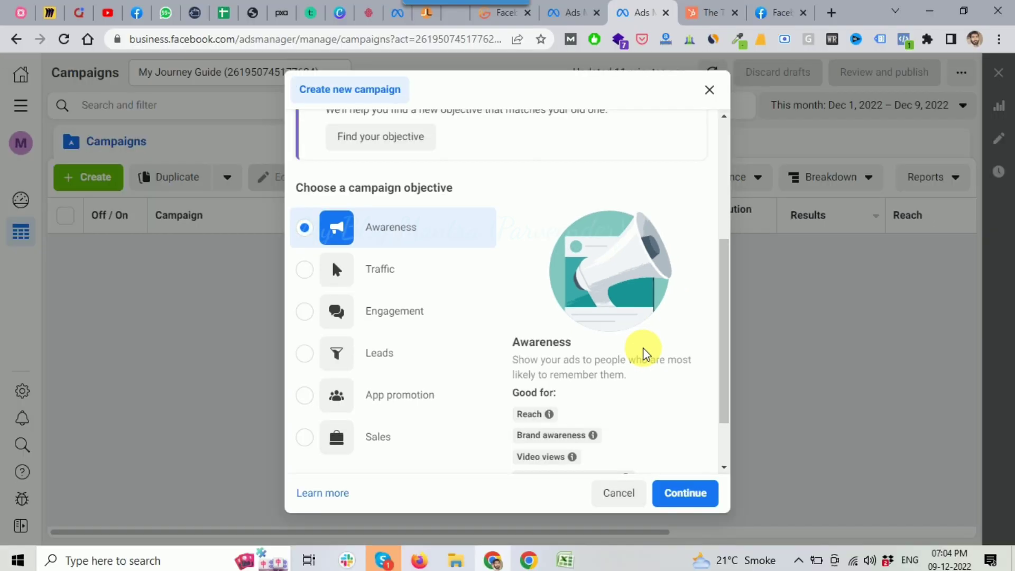
scroll(642, 353, "down", 2)
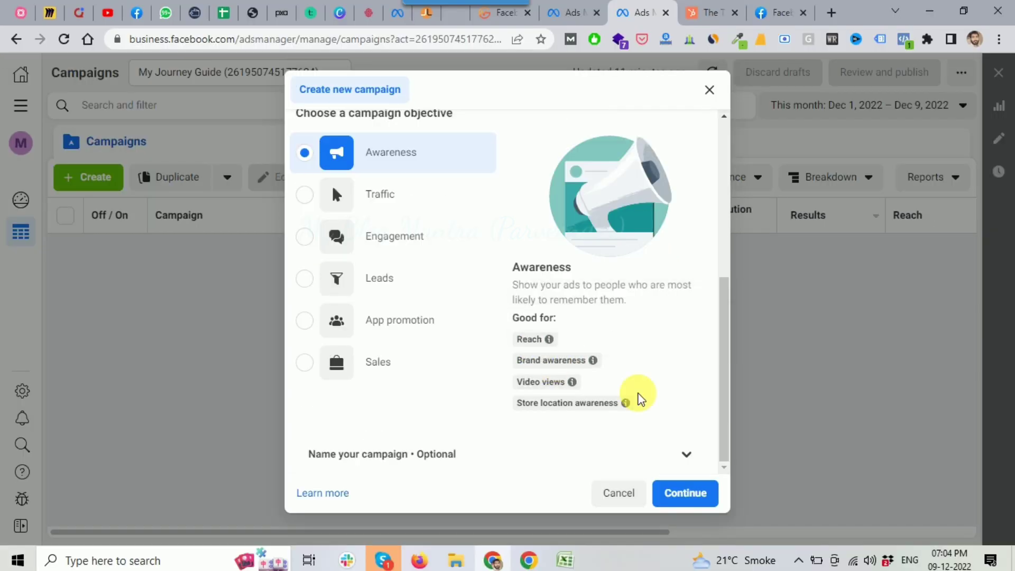
mouse_move(550, 354)
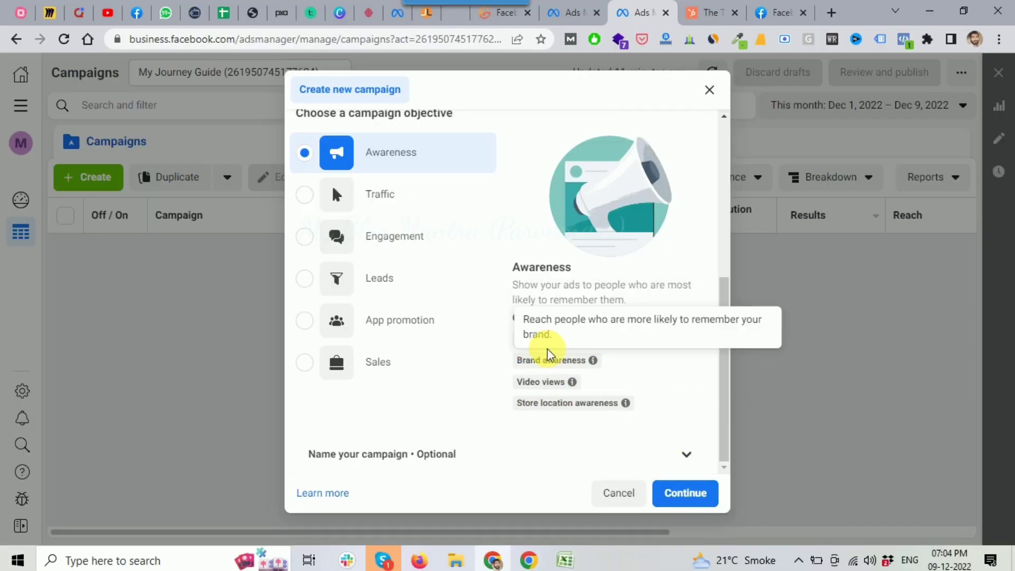
left_click(686, 493)
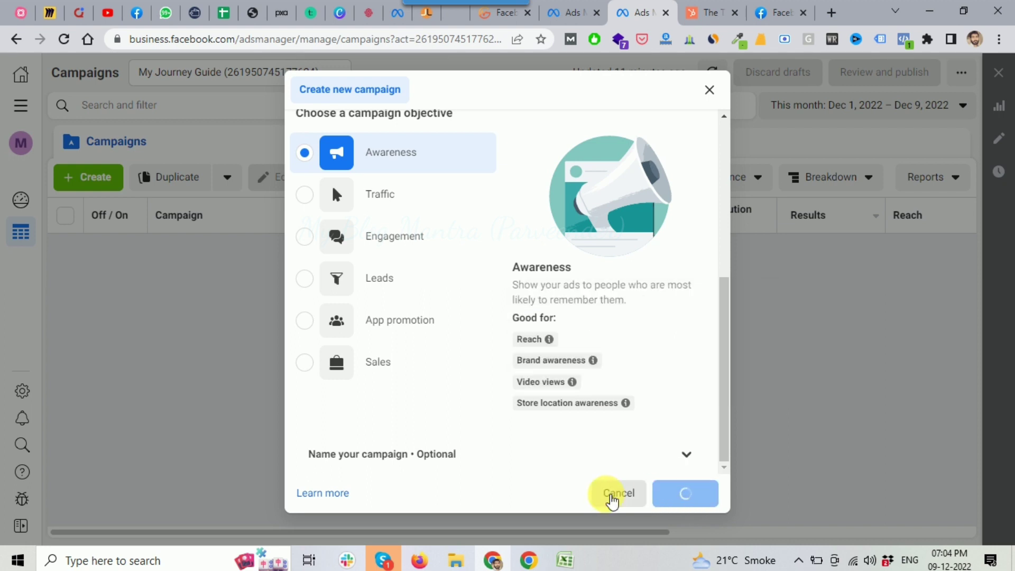
- Examine the new campaign's special ad categories, campaign details, A/B test and Advantage campaign budget sections
mouse_move(564, 394)
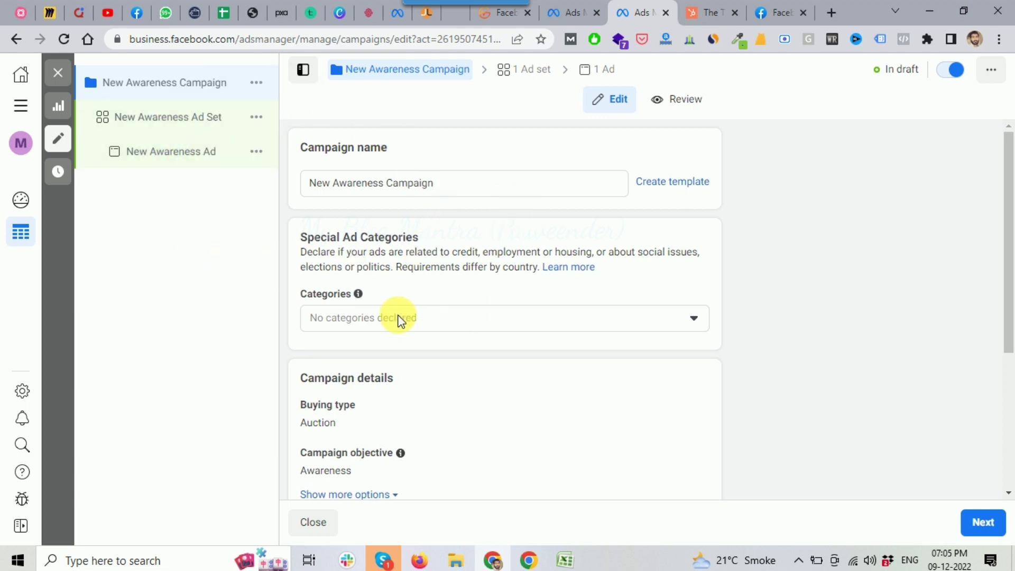
scroll(398, 319, "down", 1)
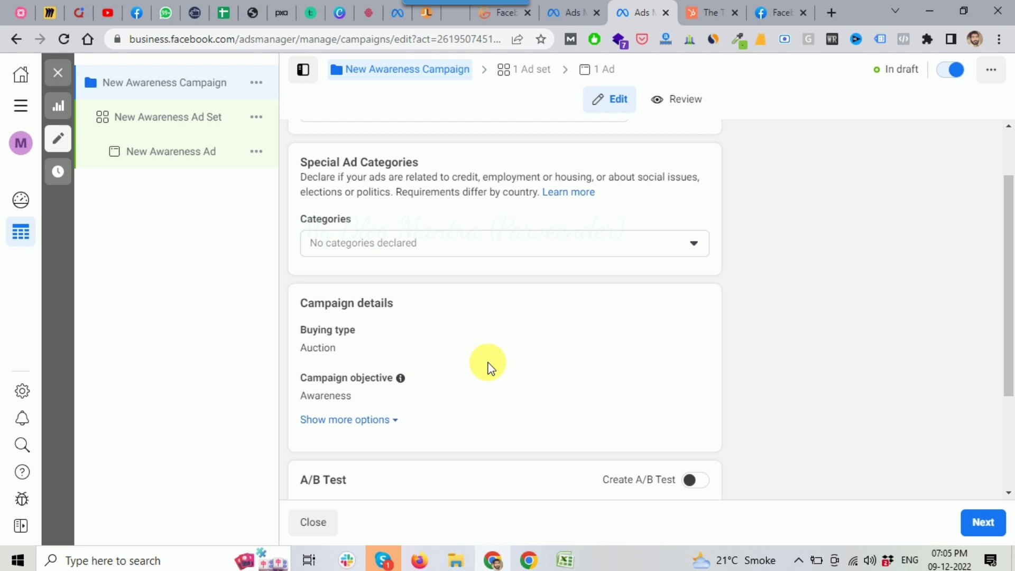
scroll(482, 356, "down", 2)
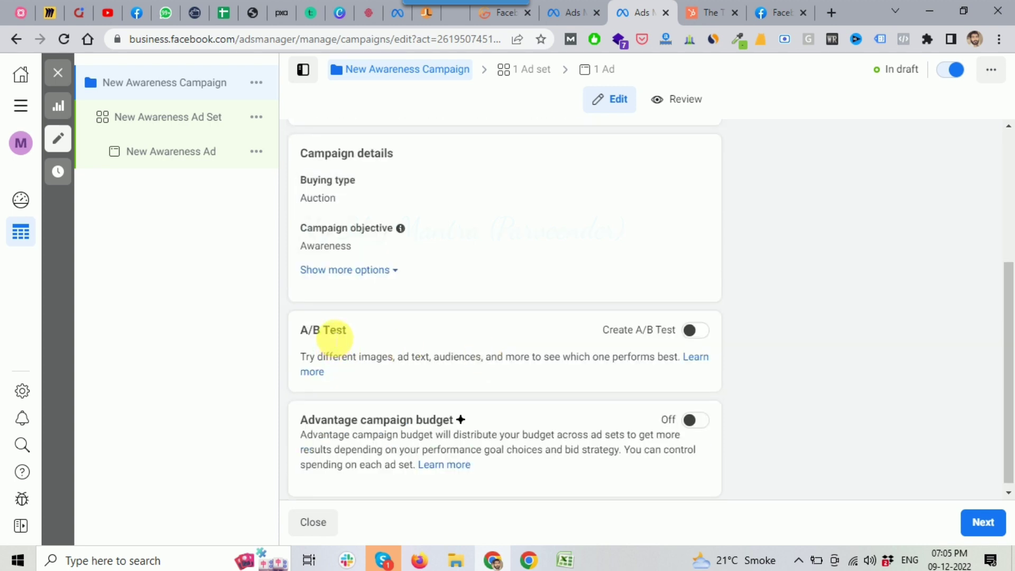
scroll(335, 337, "down", 1)
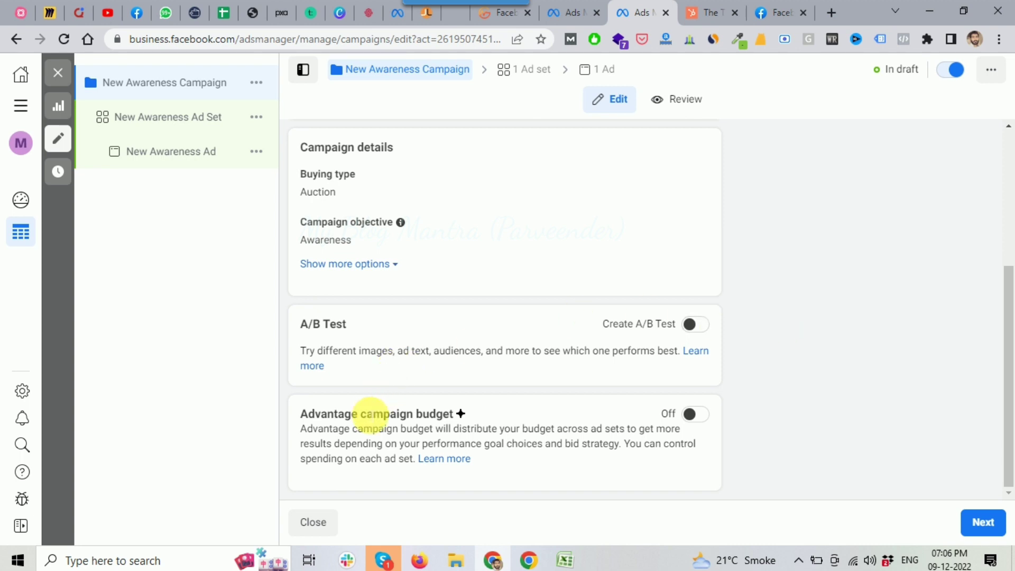
- Review the Advantage campaign budget section and the campaign's Awareness objective, and continue to the ad set settings
left_click_drag(301, 413, 459, 415)
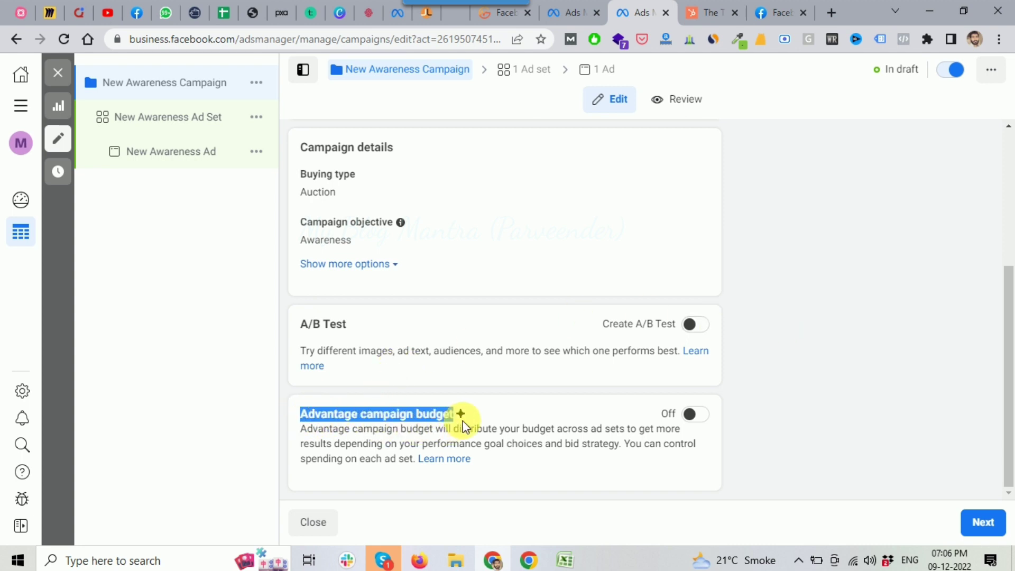
left_click(762, 402)
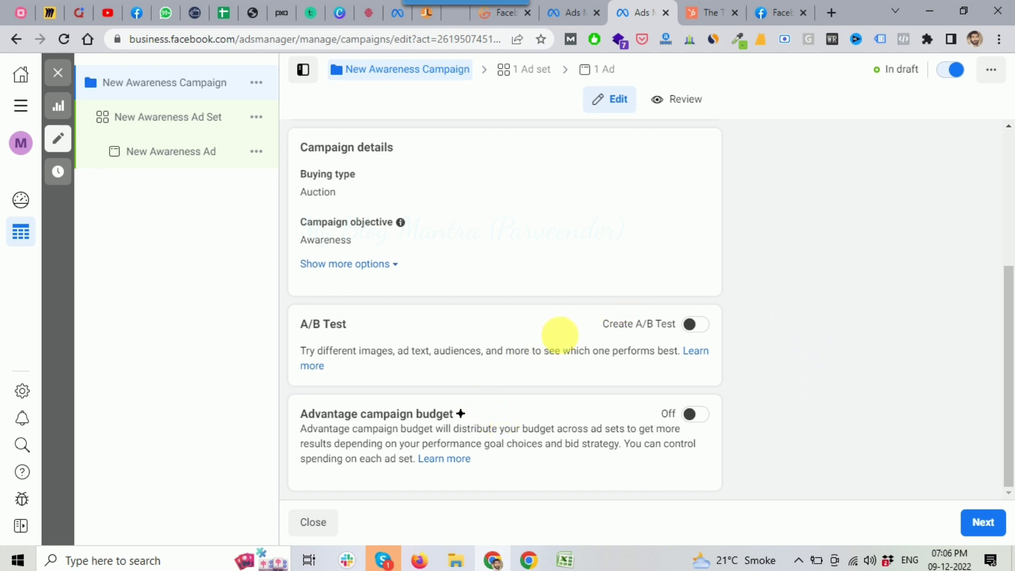
scroll(557, 335, "up", 4)
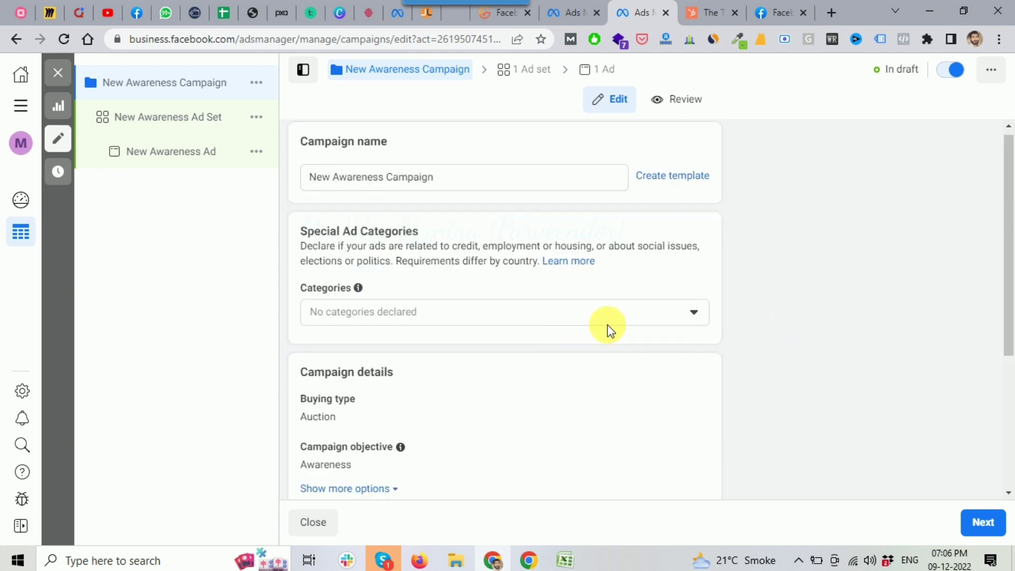
scroll(607, 328, "down", 3)
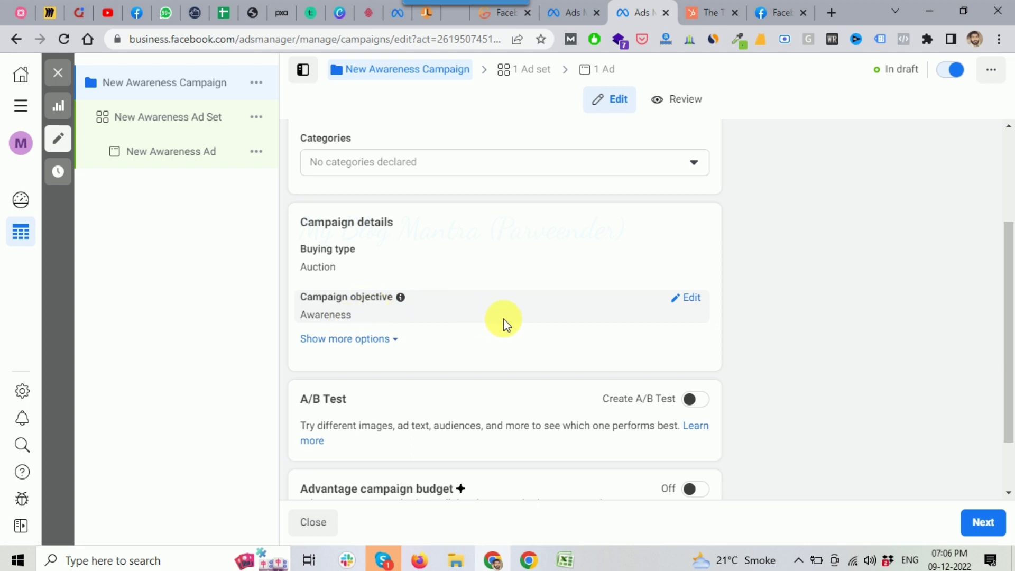
scroll(845, 396, "down", 1)
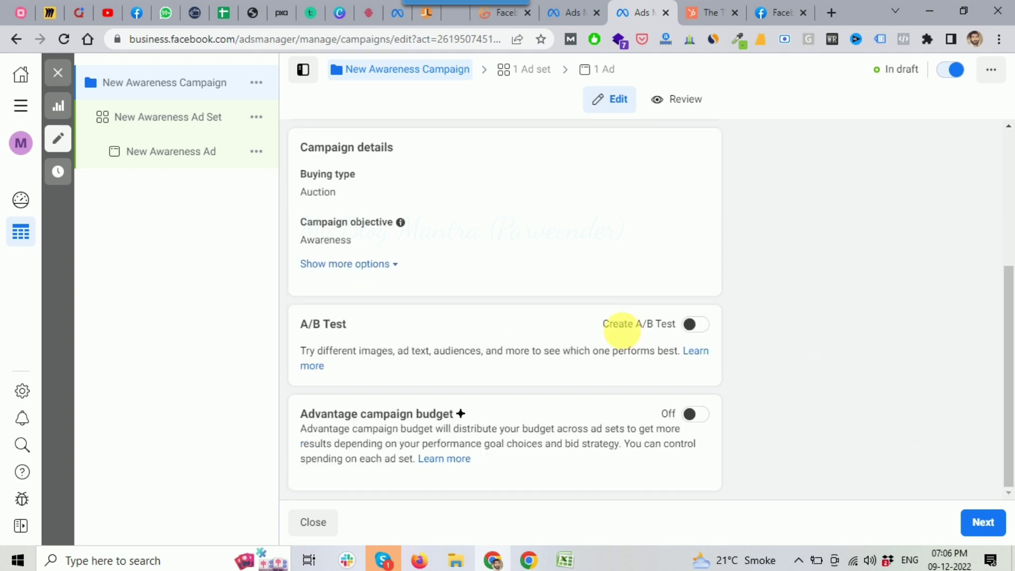
left_click_drag(300, 241, 361, 247)
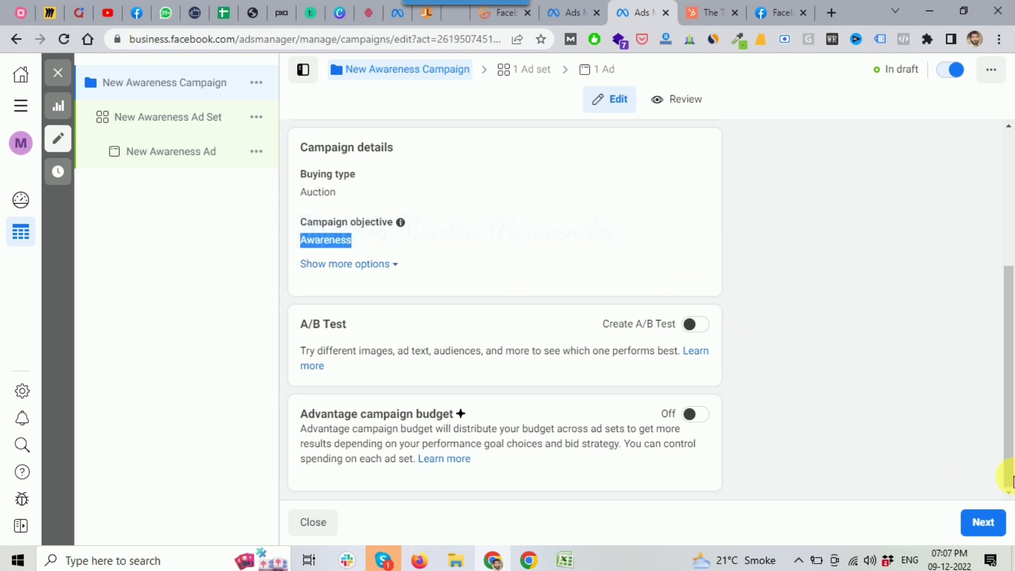
left_click(977, 523)
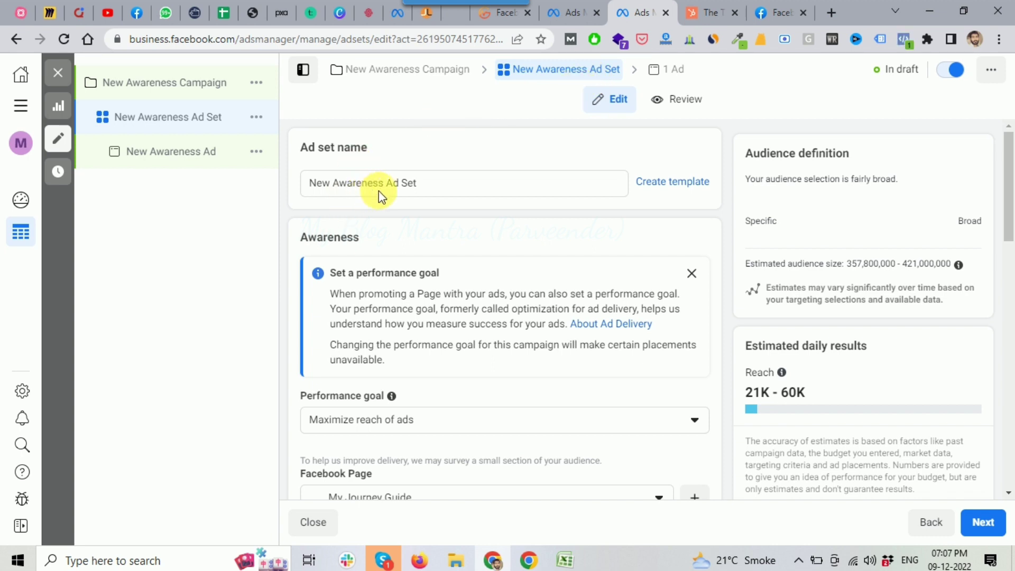
- Examine the ad set's performance goal choices, including the awareness goals and the expanded video view goals, keeping the selected goal
scroll(384, 196, "down", 1)
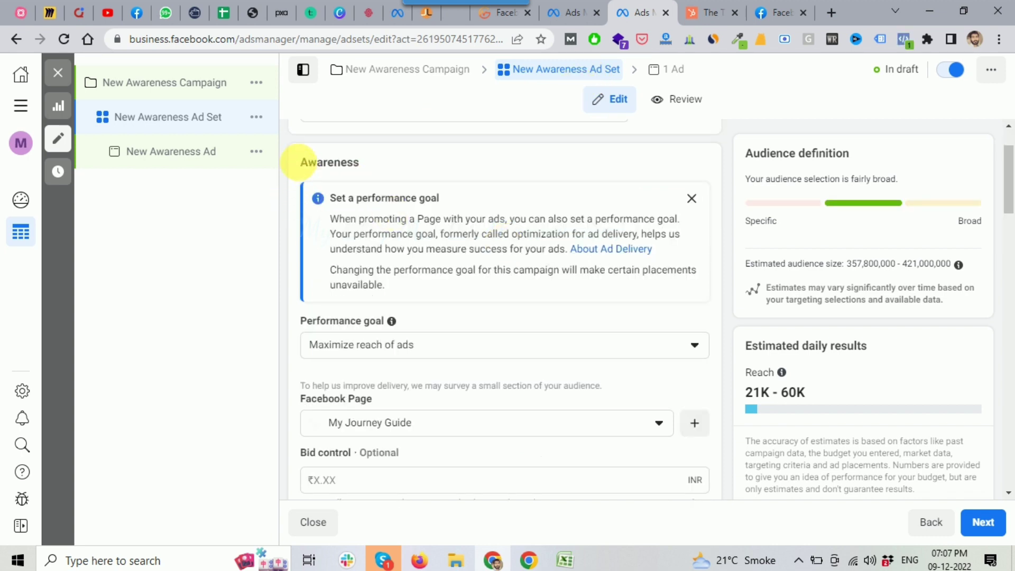
left_click_drag(334, 162, 300, 162)
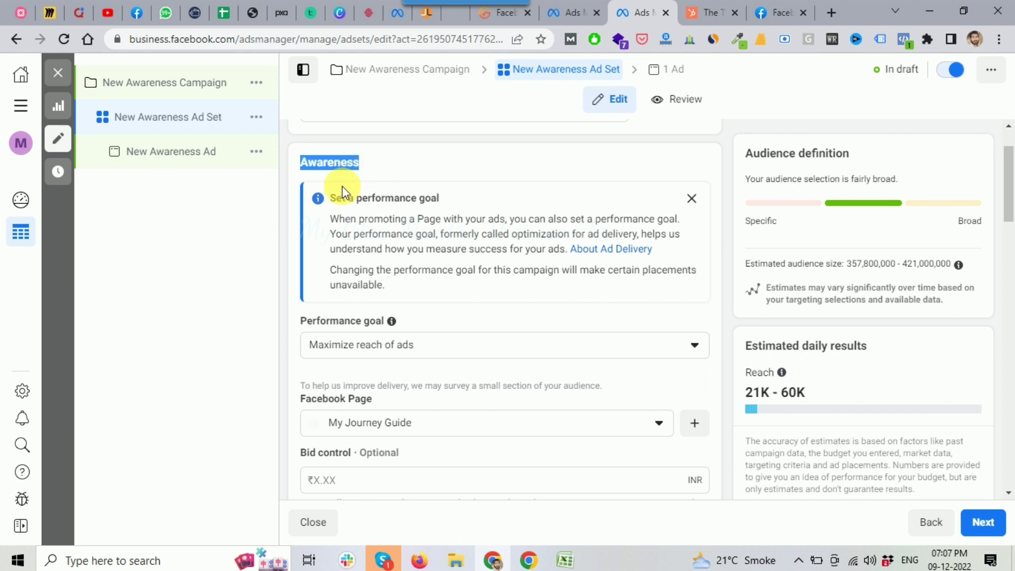
left_click_drag(300, 321, 383, 324)
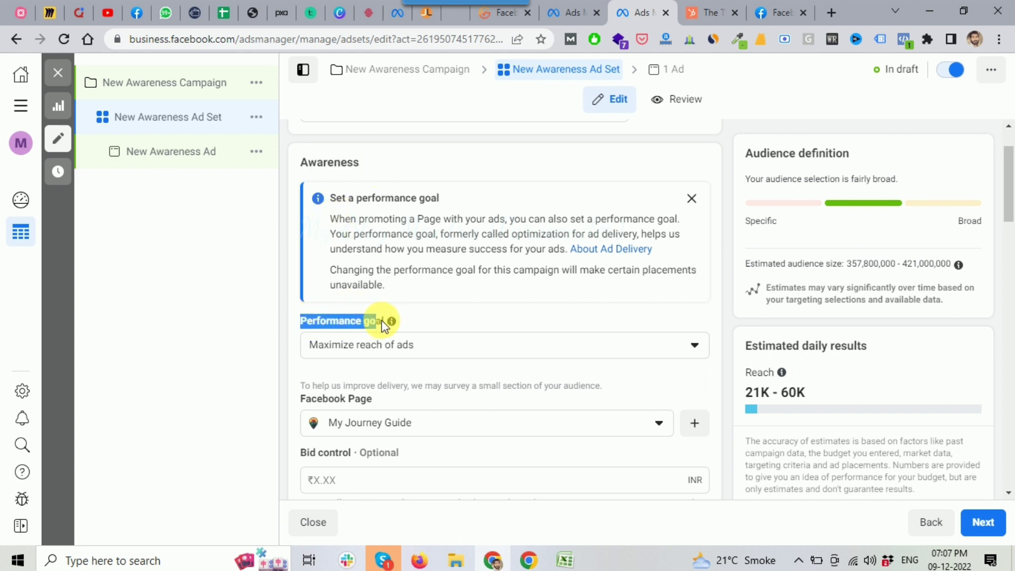
left_click(384, 354)
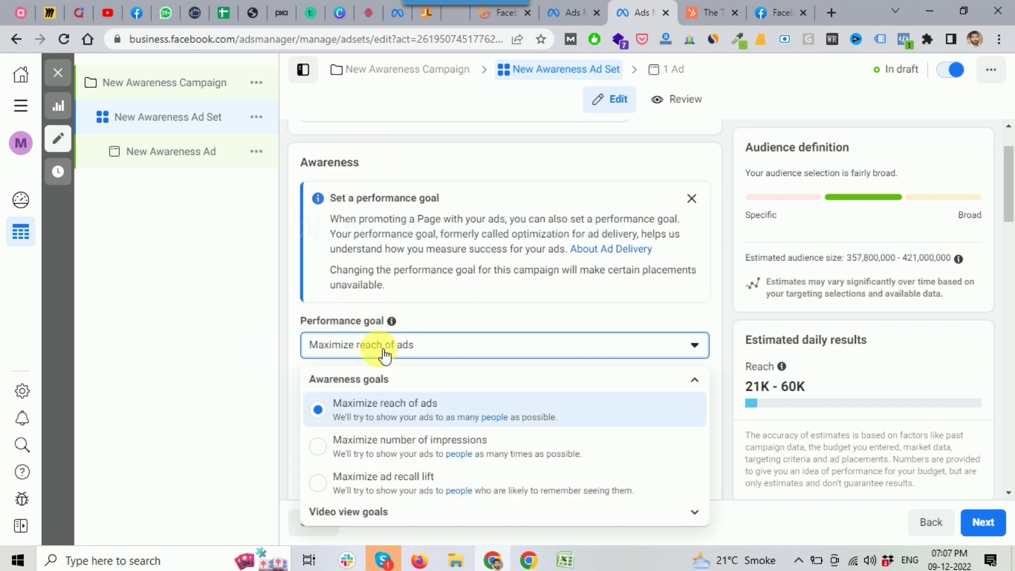
scroll(517, 284, "down", 2)
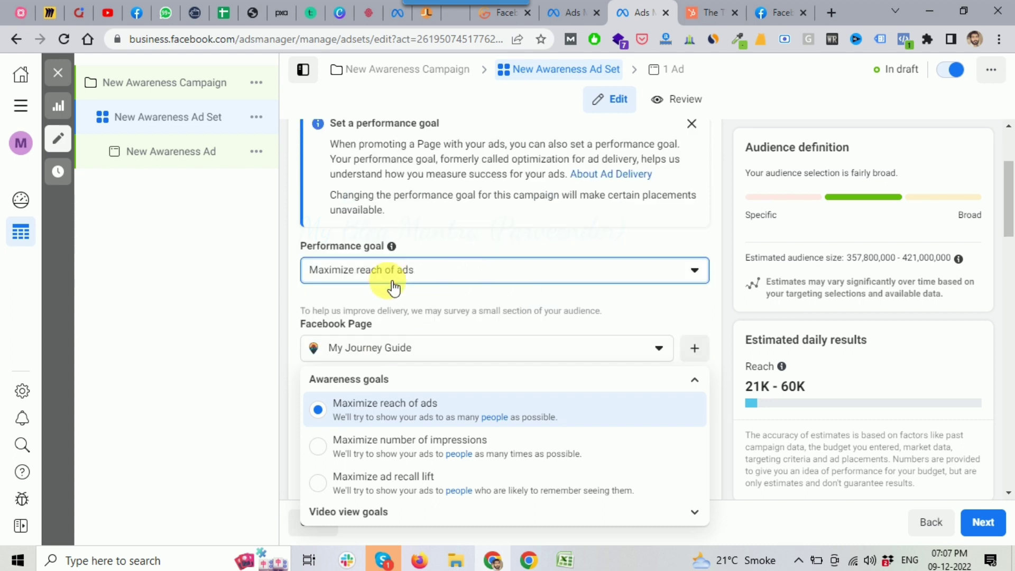
left_click(321, 280)
left_click(355, 273)
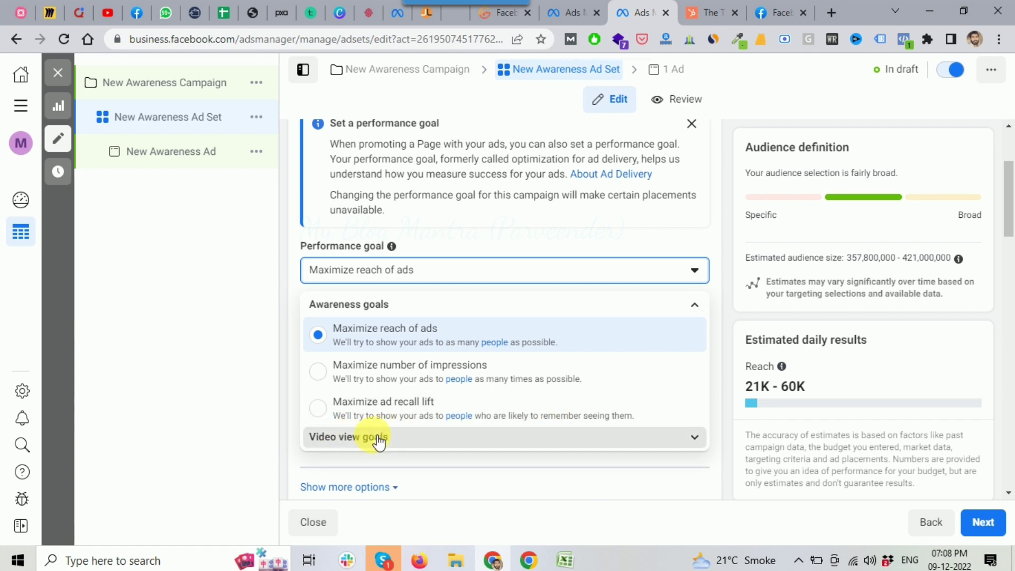
left_click(404, 436)
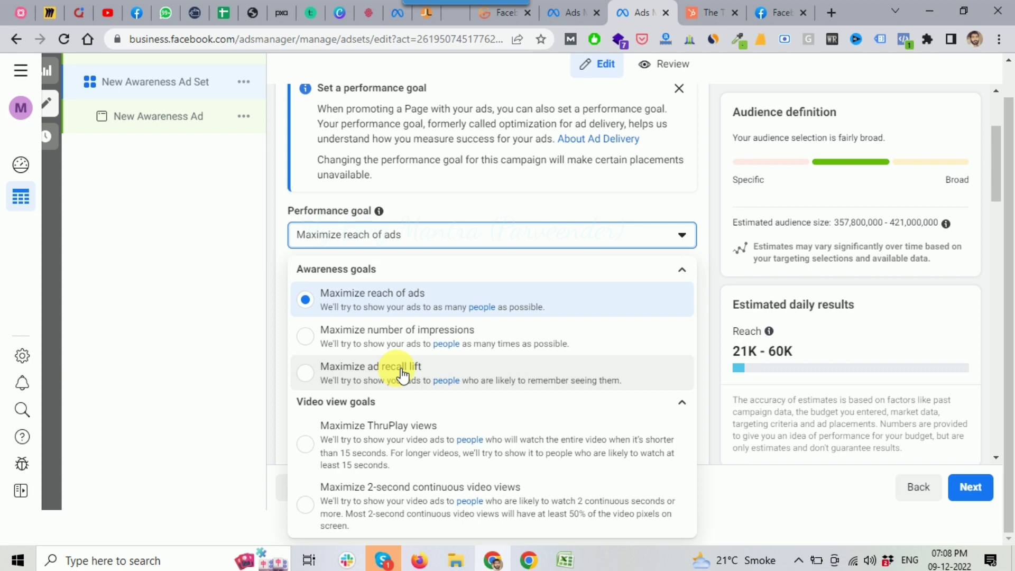
left_click(712, 266)
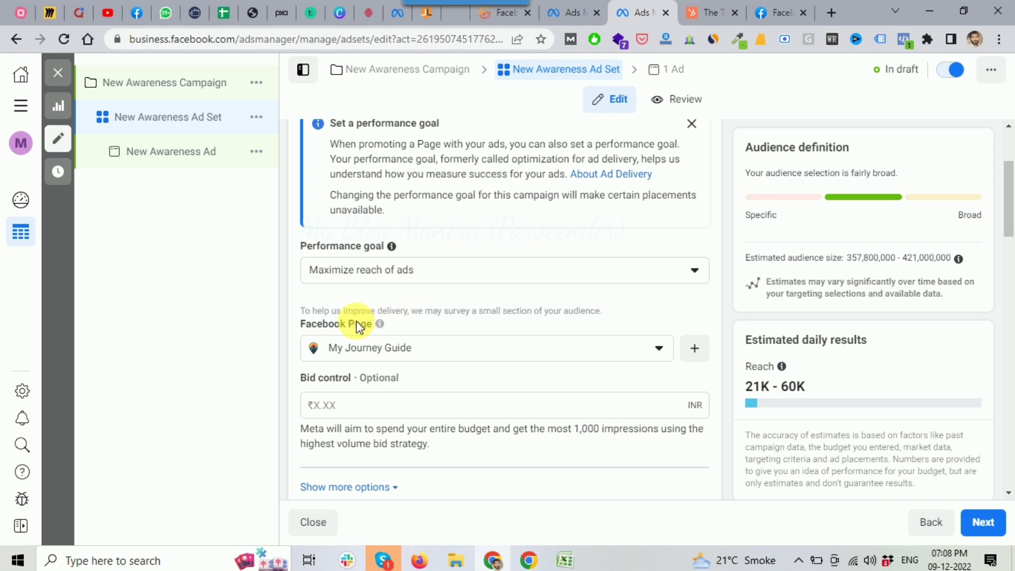
- Review the Facebook Page and bid control settings and expand the additional delivery options beneath them
scroll(338, 312, "down", 1)
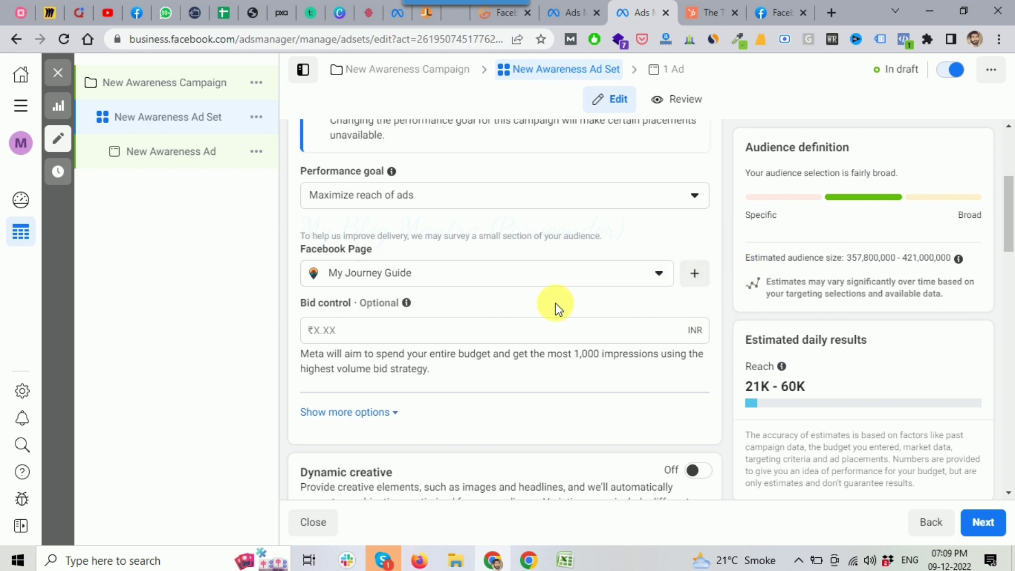
scroll(555, 304, "down", 1)
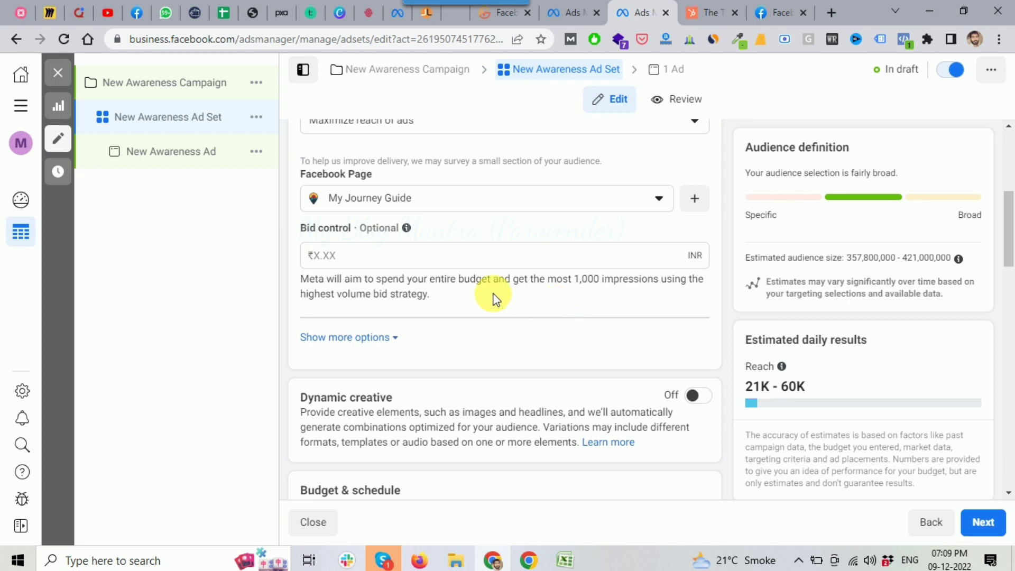
scroll(443, 288, "down", 1)
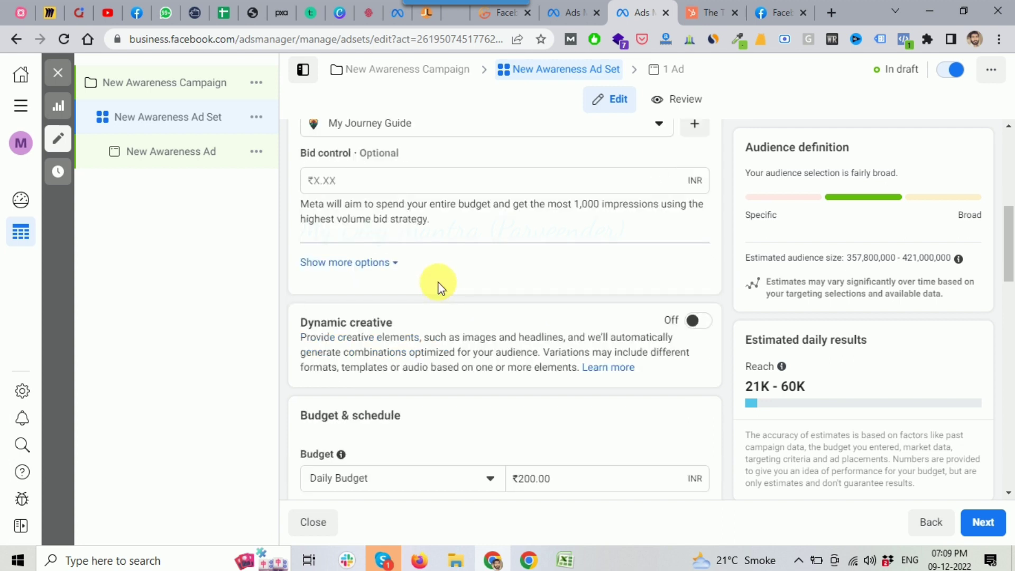
left_click(380, 263)
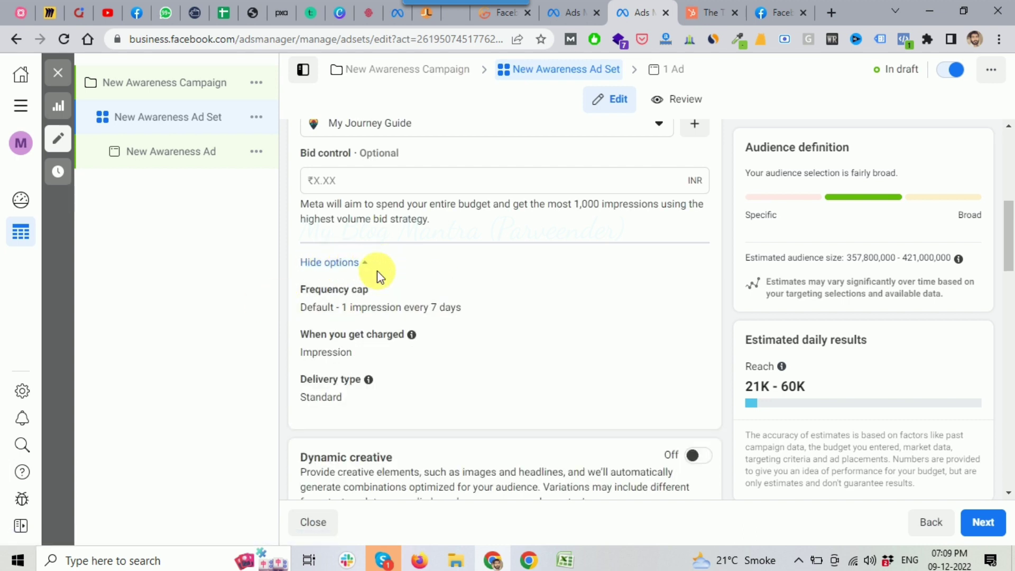
mouse_move(358, 309)
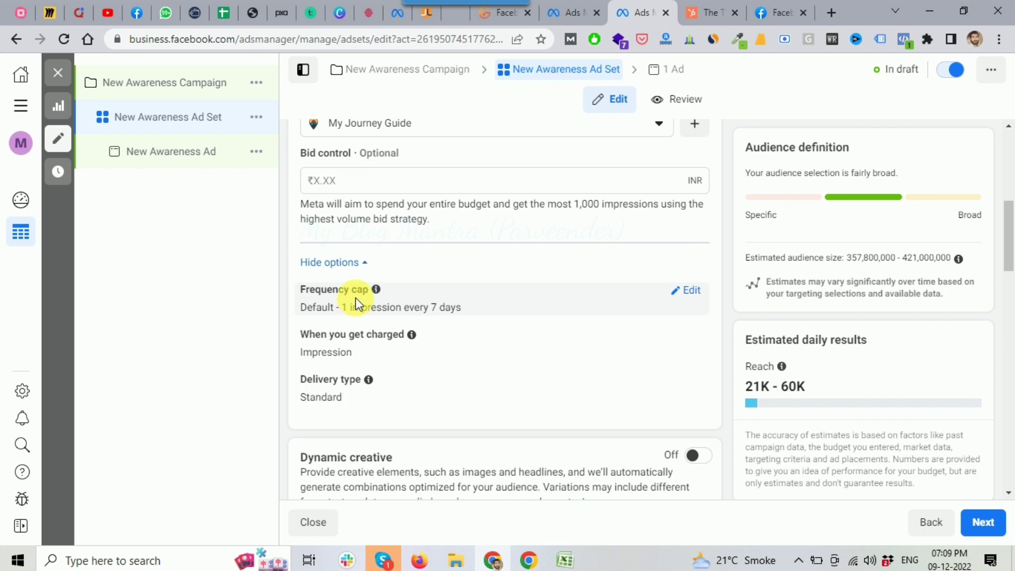
- Revisit the performance goal and examine the frequency cap's impression limit and day interval
scroll(517, 298, "up", 7)
scroll(486, 317, "down", 3)
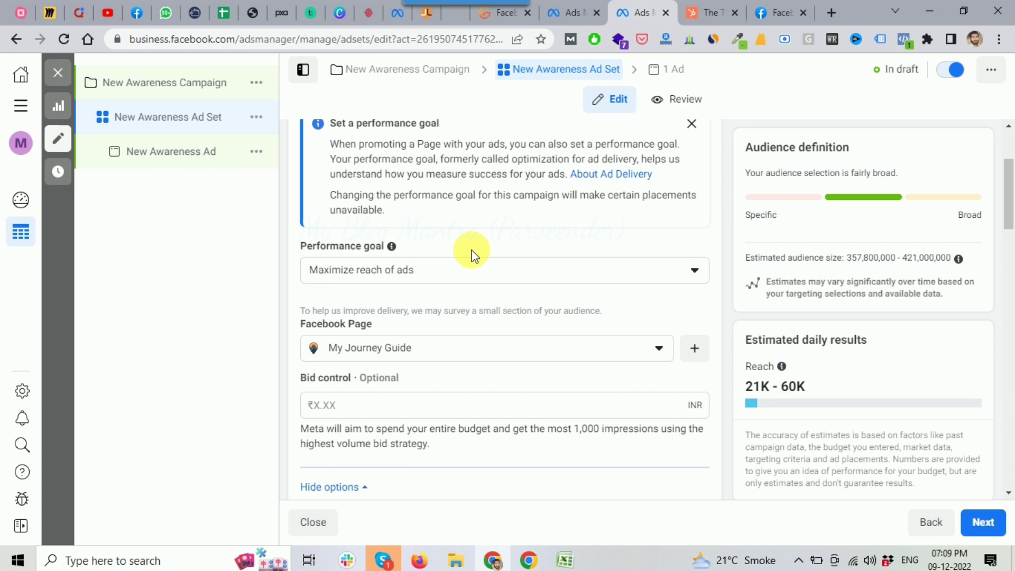
left_click_drag(300, 247, 391, 249)
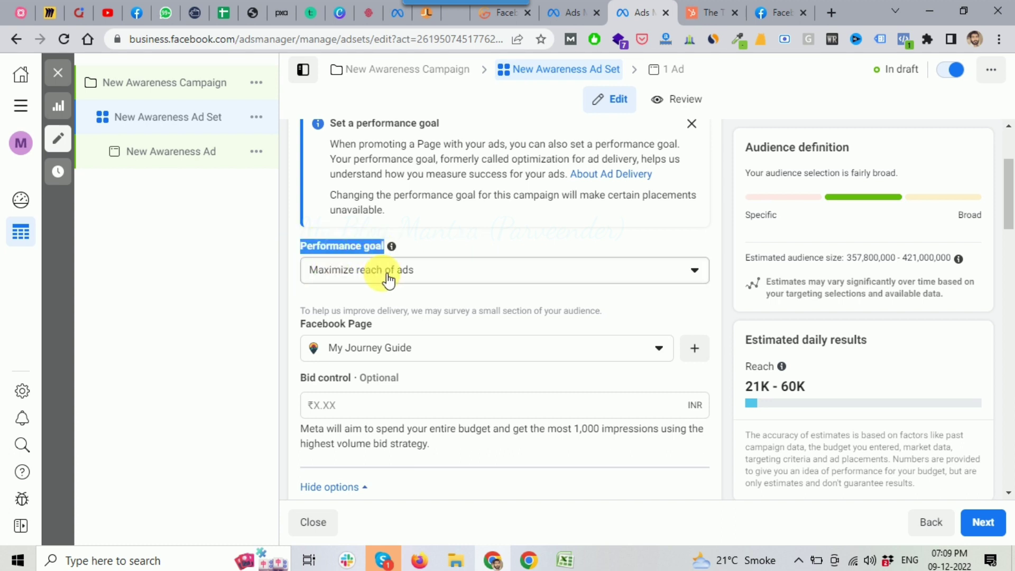
scroll(388, 280, "down", 2)
scroll(399, 199, "down", 4)
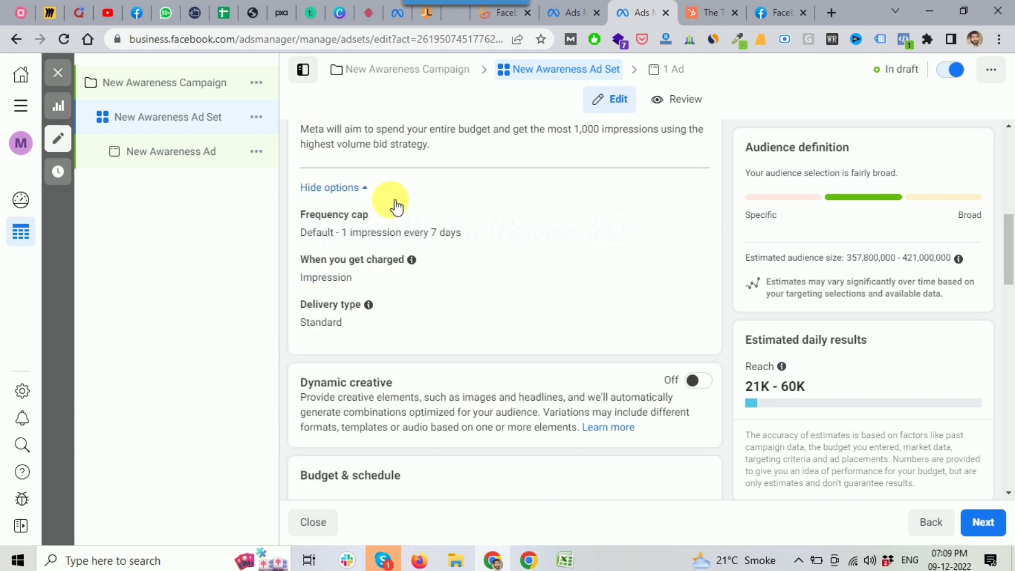
mouse_move(375, 213)
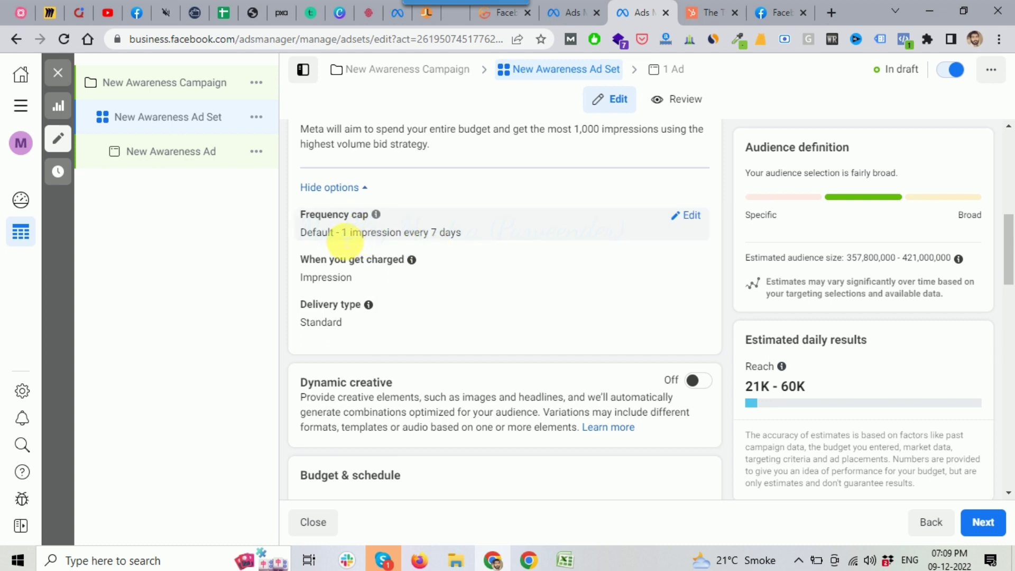
left_click_drag(344, 233, 453, 228)
left_click(356, 236)
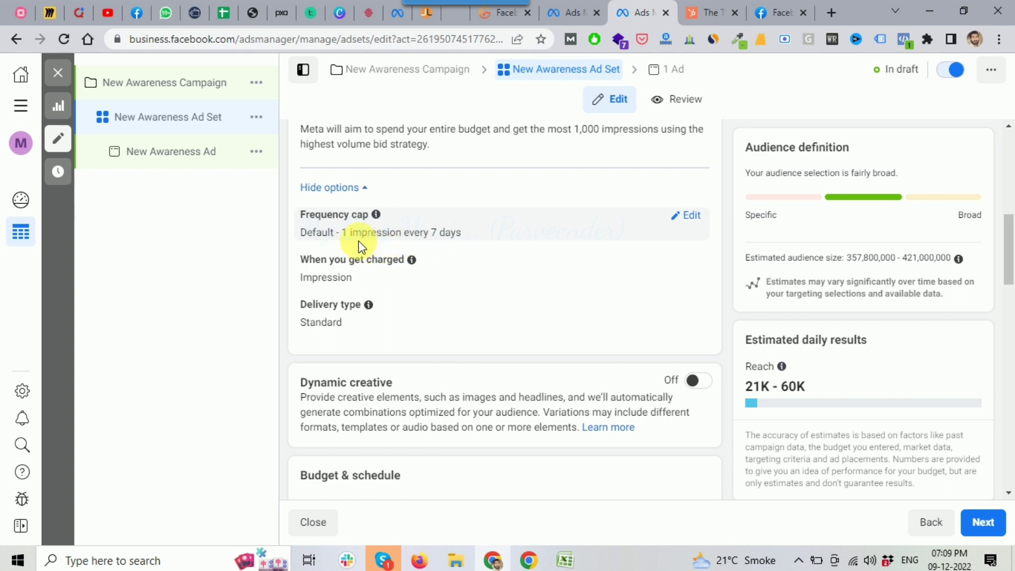
double_click(365, 234)
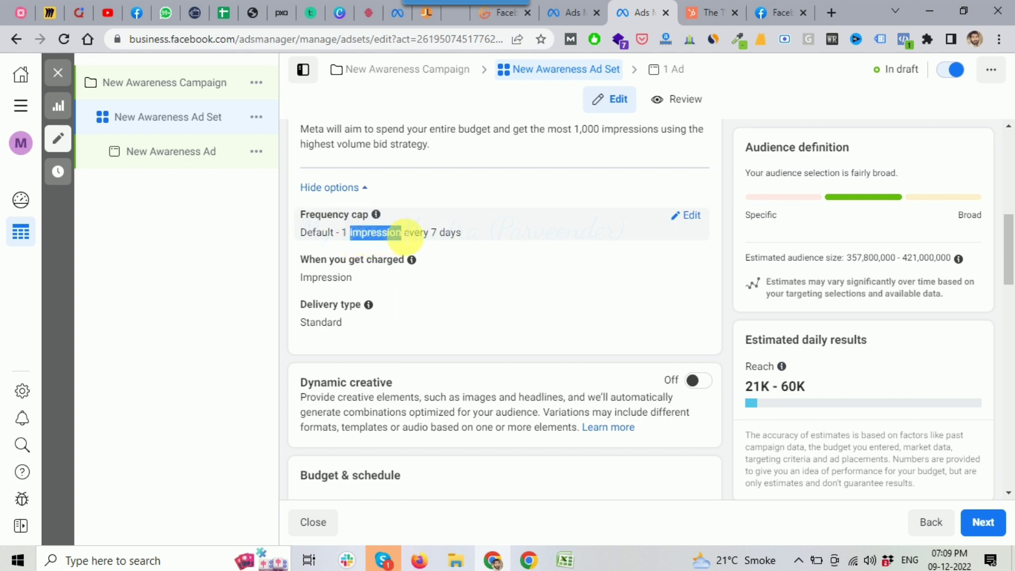
left_click_drag(343, 233, 461, 240)
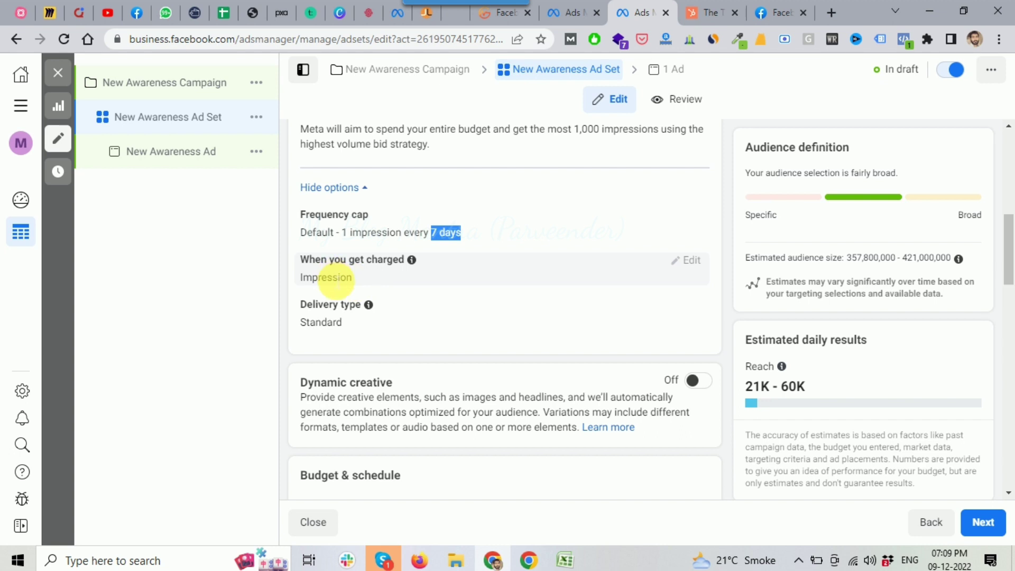
- Review the remaining delivery and dynamic creative settings, and examine the ad set's budget amount and the available budget types
scroll(336, 279, "down", 1)
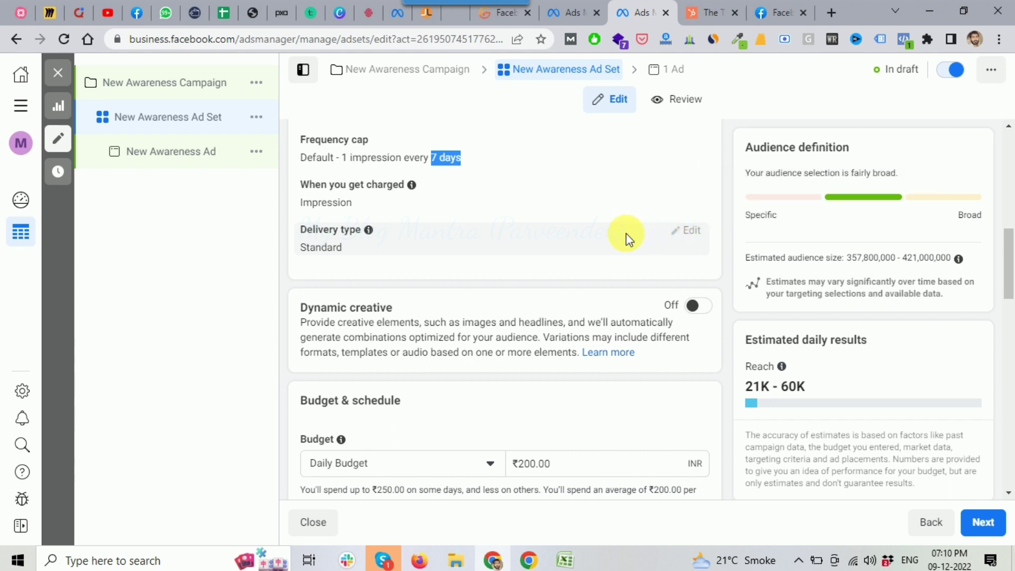
scroll(553, 237, "down", 1)
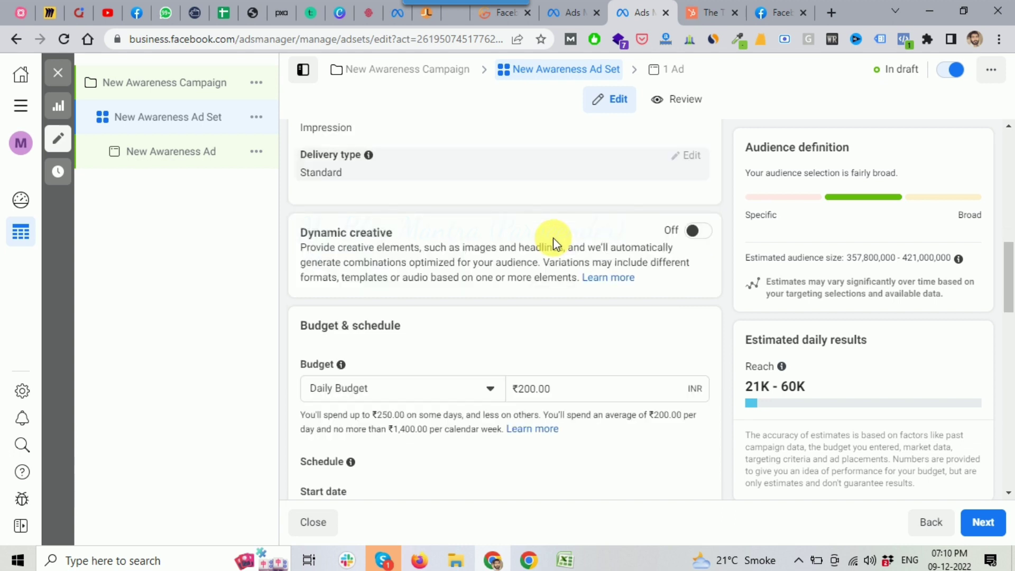
scroll(547, 238, "down", 1)
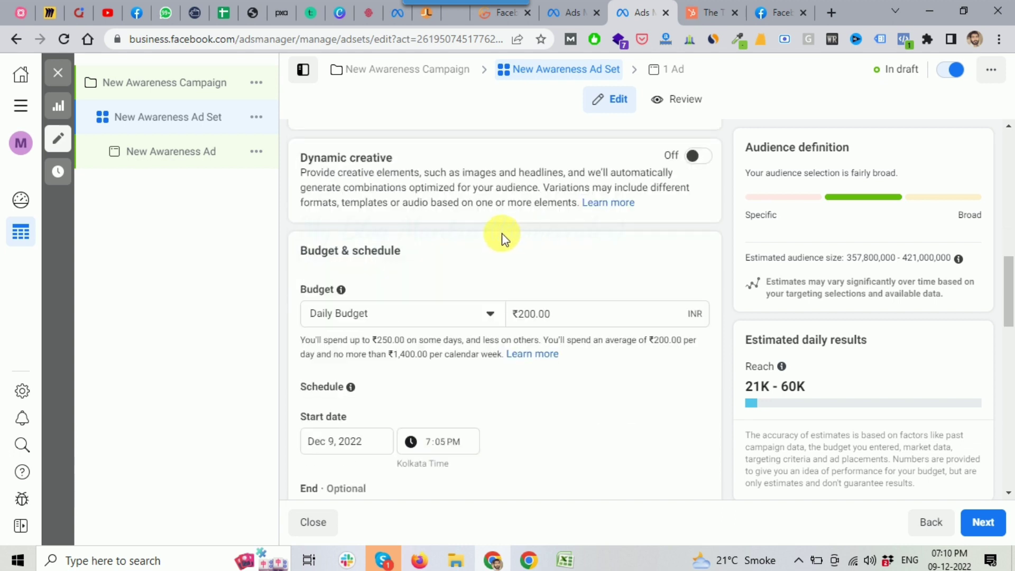
scroll(497, 242, "down", 1)
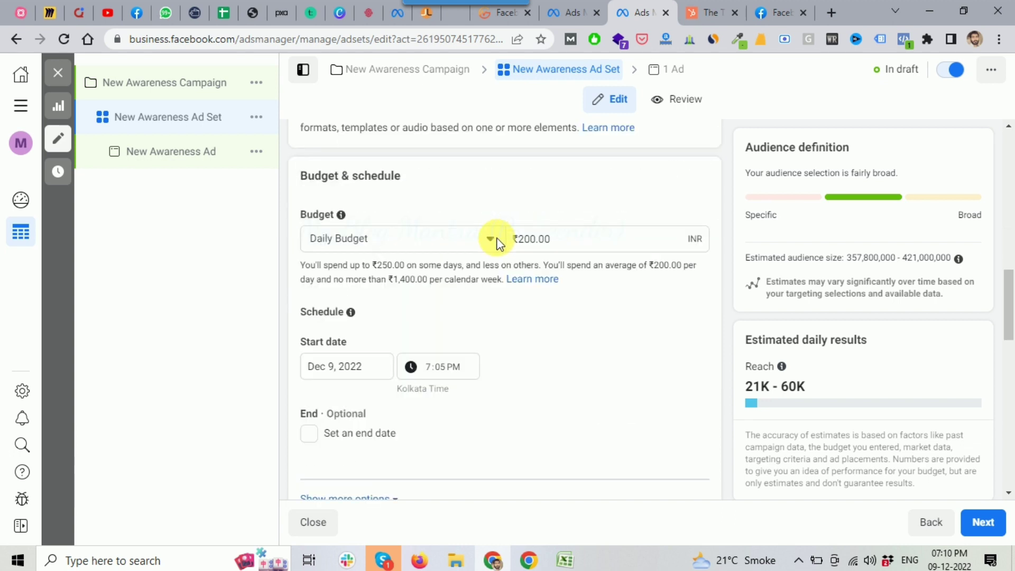
left_click_drag(303, 175, 400, 180)
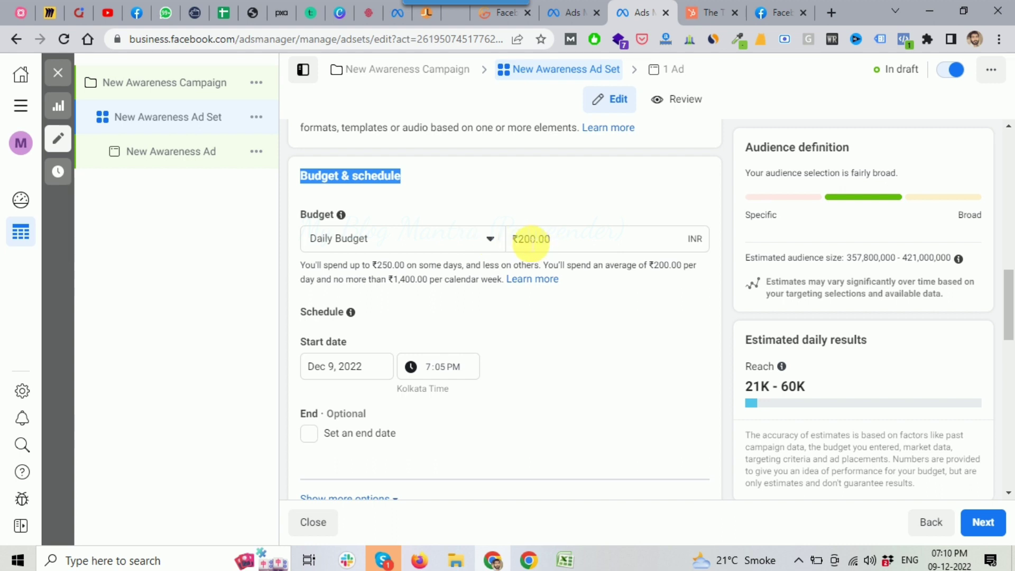
left_click(526, 242)
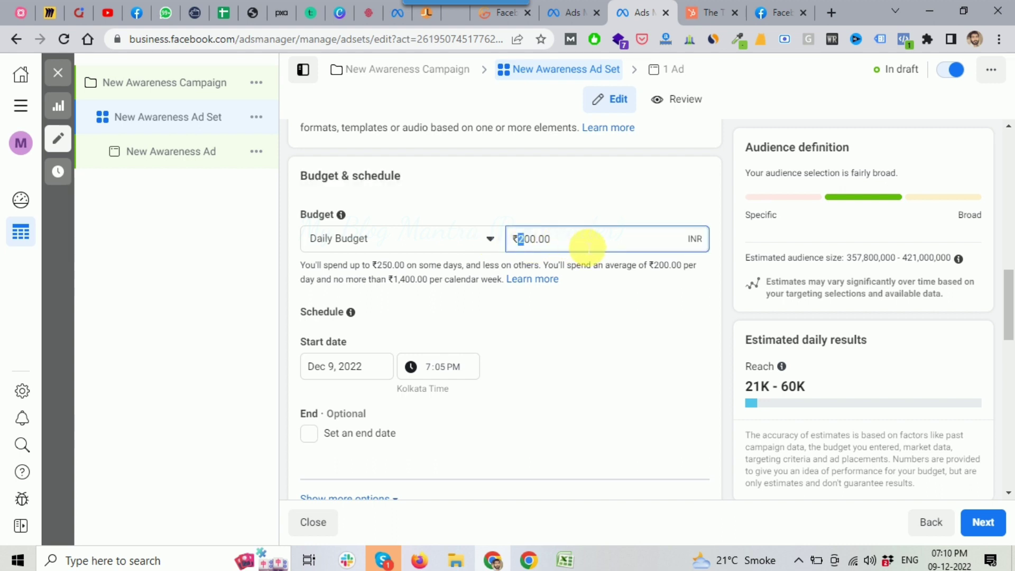
left_click(645, 275)
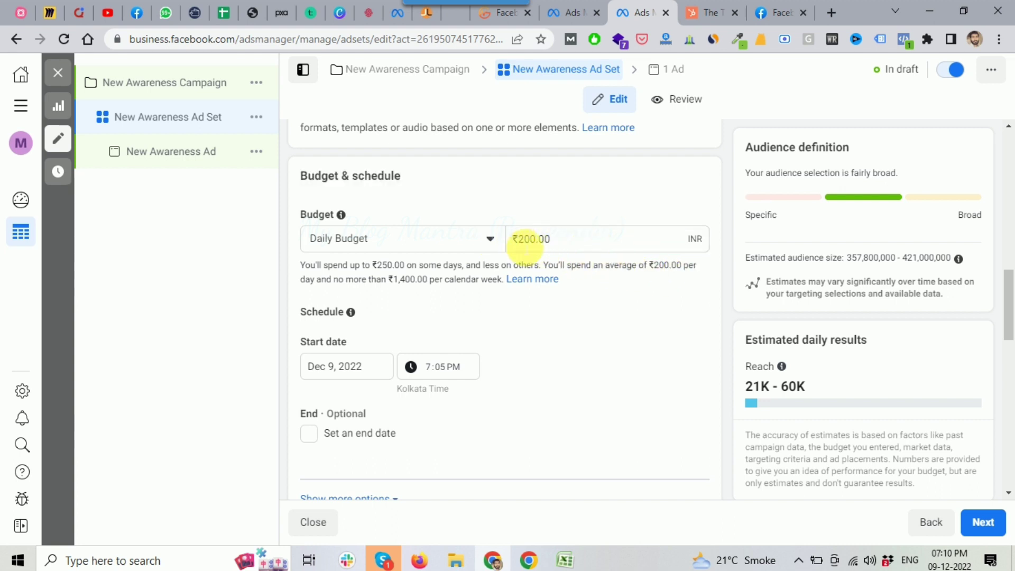
left_click(410, 243)
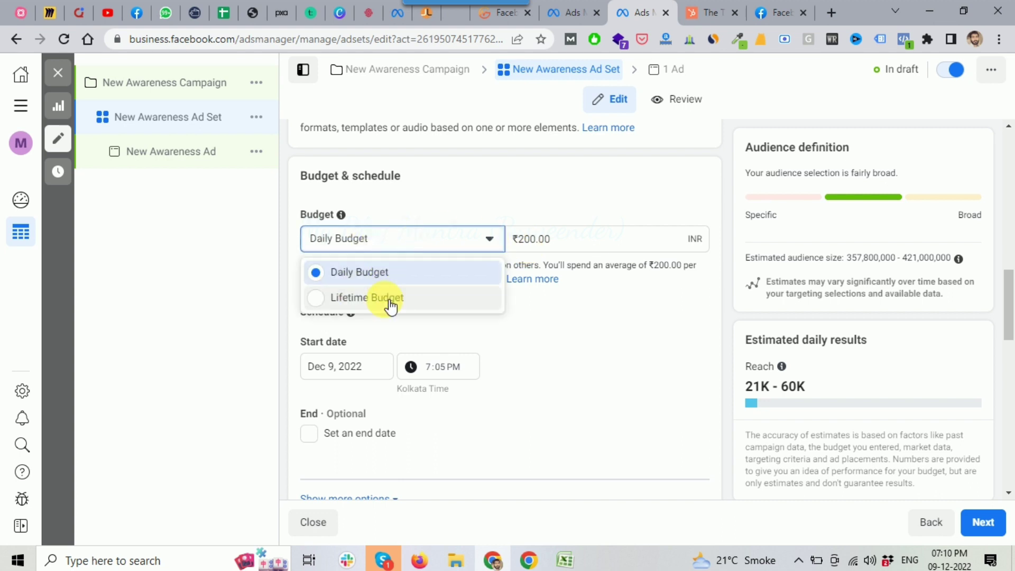
left_click(654, 286)
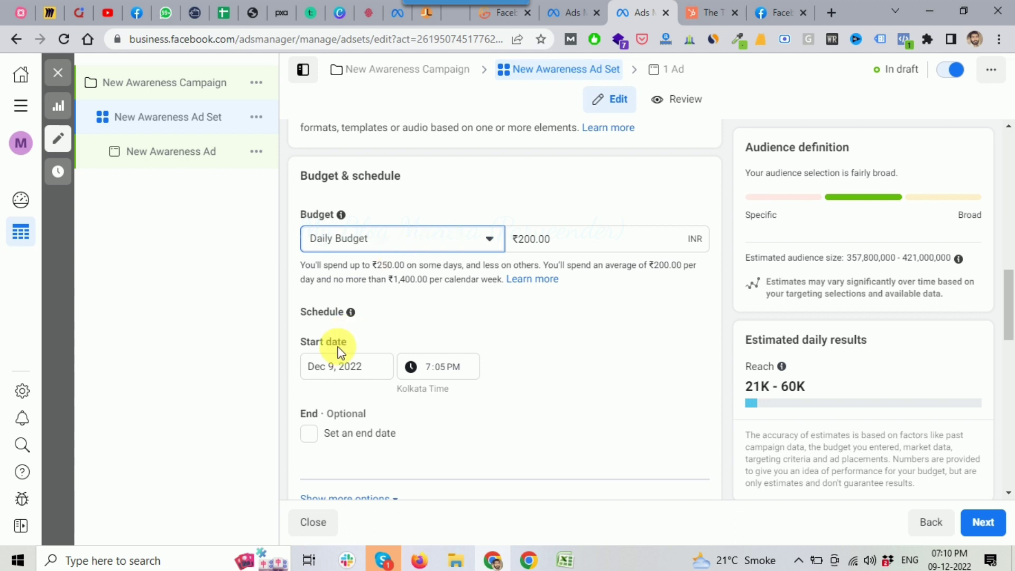
- Check the ad set's start date and give the schedule an end date of December 11, 2022
scroll(340, 346, "down", 1)
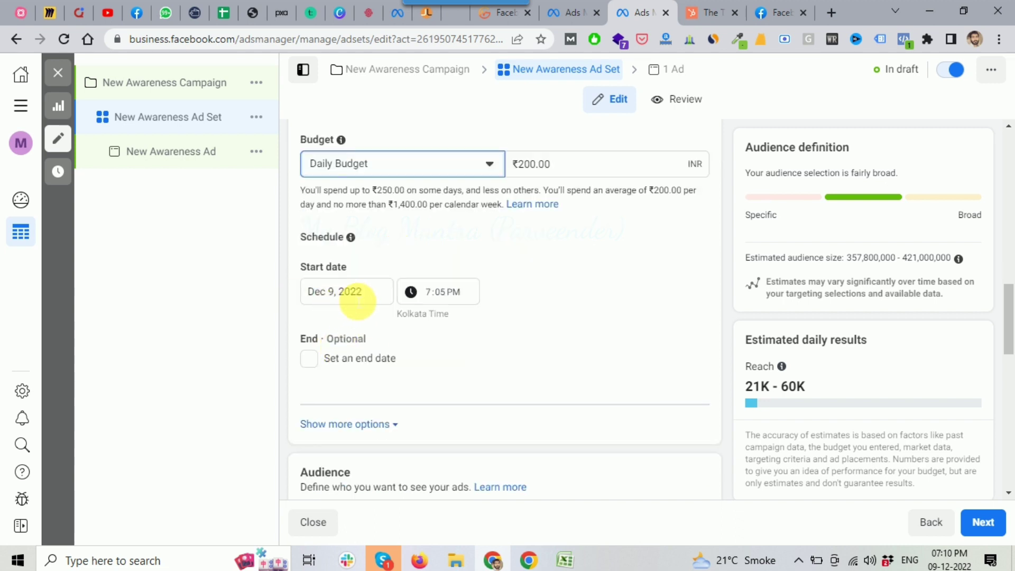
left_click(360, 294)
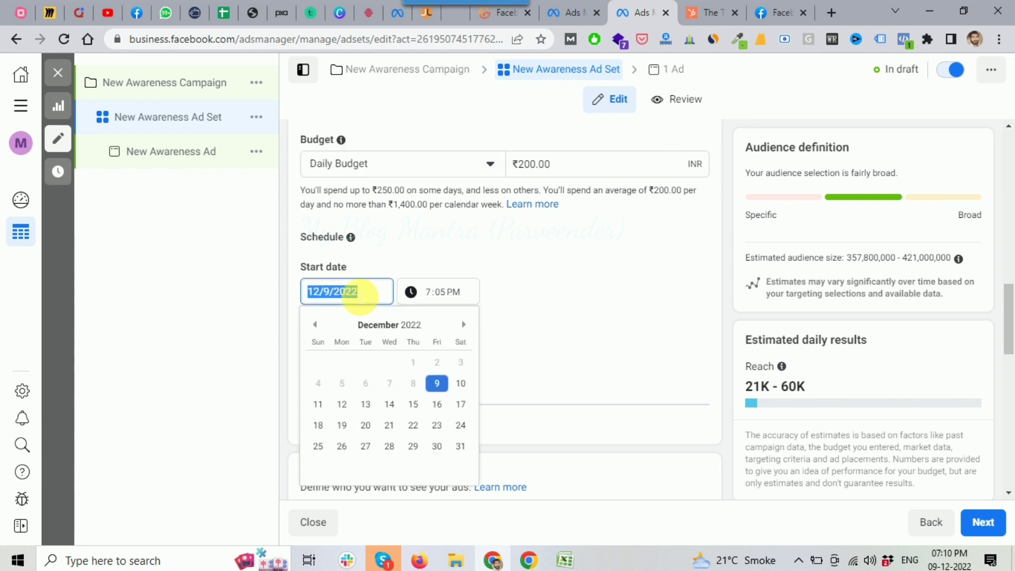
left_click(580, 292)
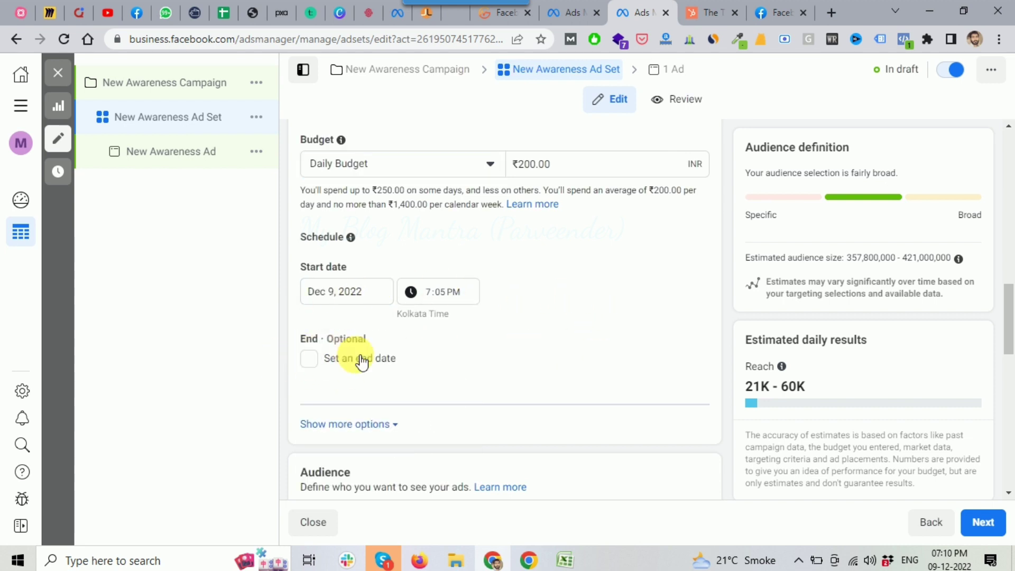
left_click(312, 360)
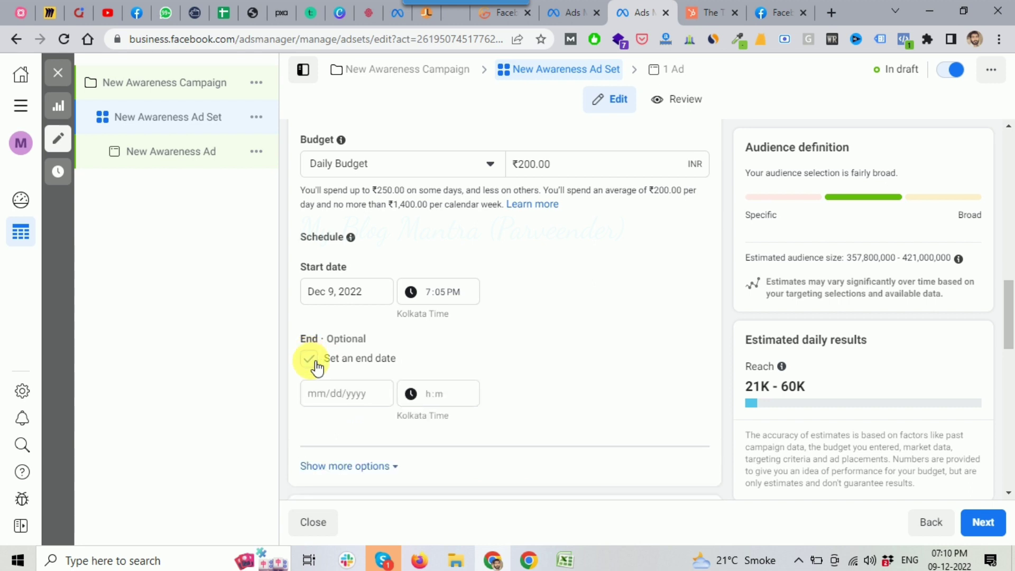
scroll(458, 366, "down", 1)
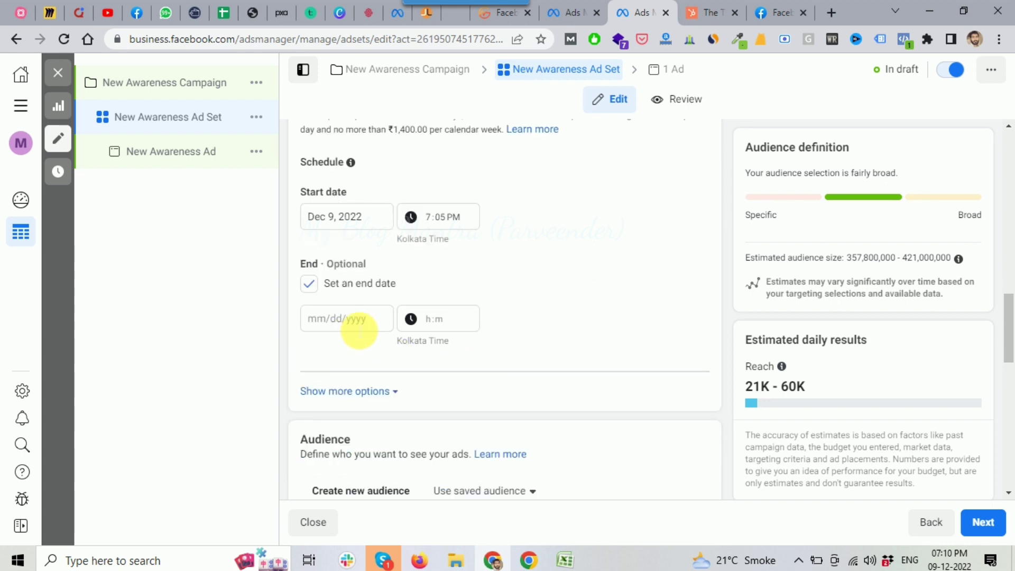
left_click(376, 329)
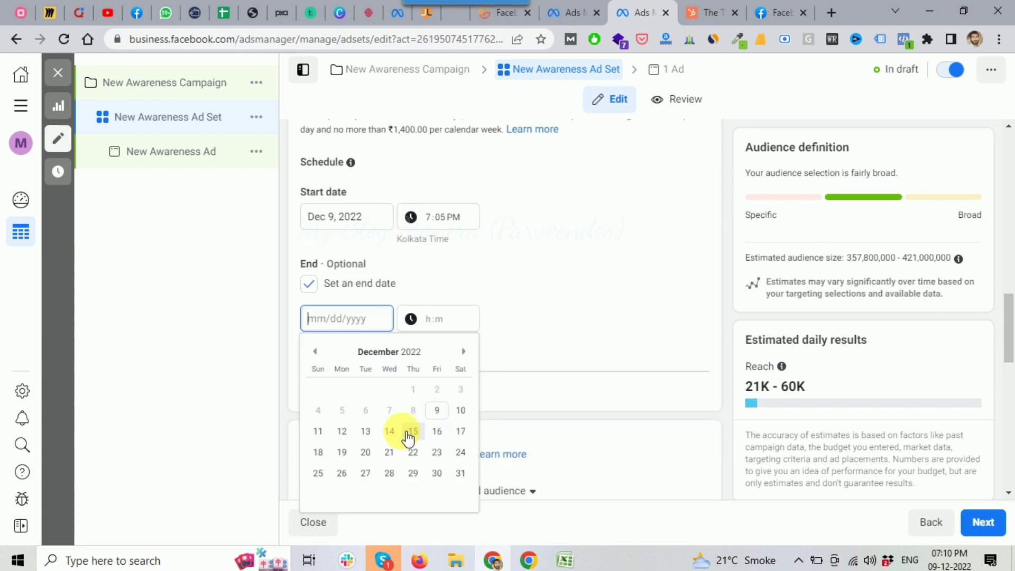
left_click(460, 410)
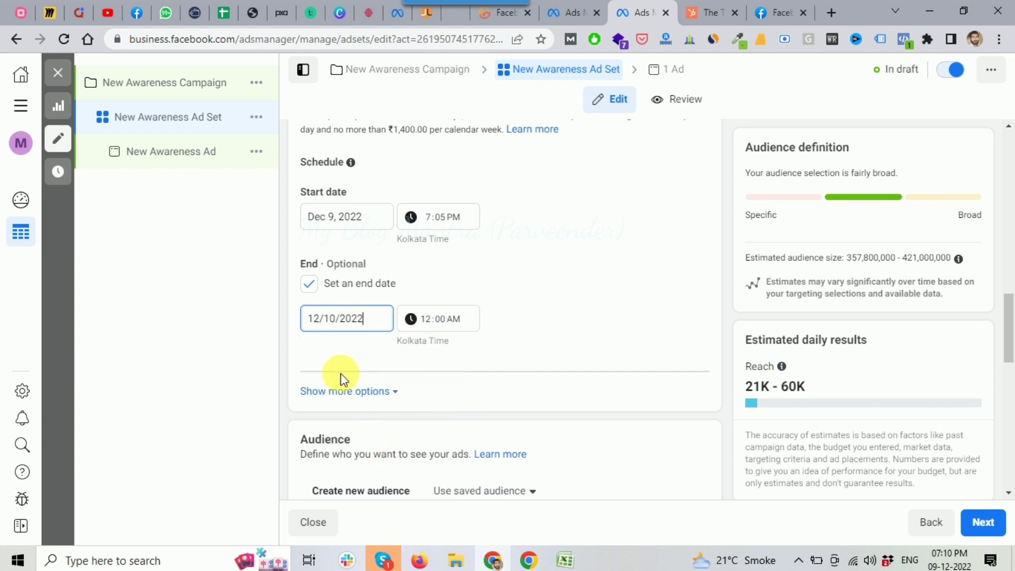
double_click(332, 318)
type("11,")
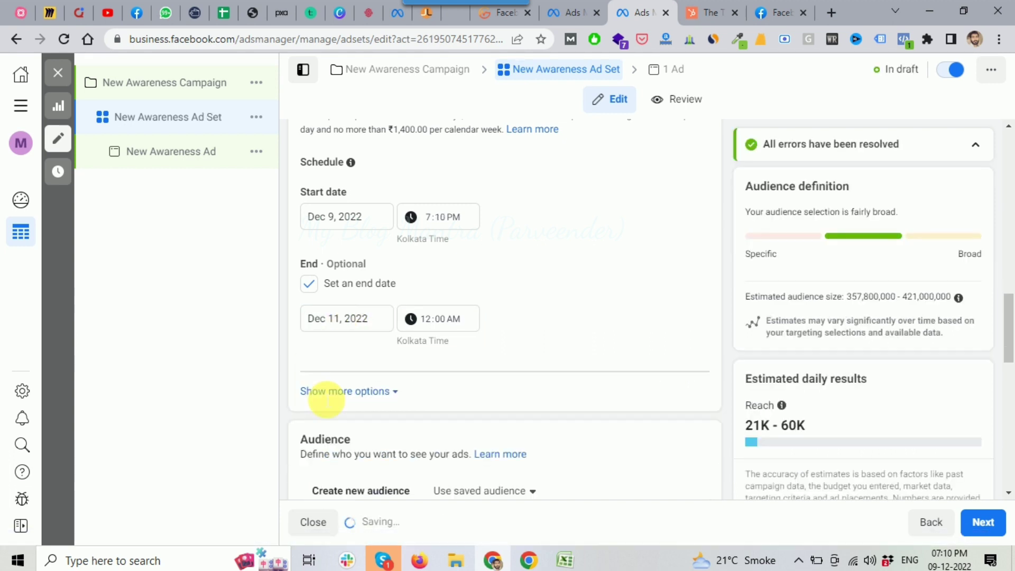
- Expand the additional scheduling options and switch the ad set's budget type to Lifetime Budget
left_click(378, 392)
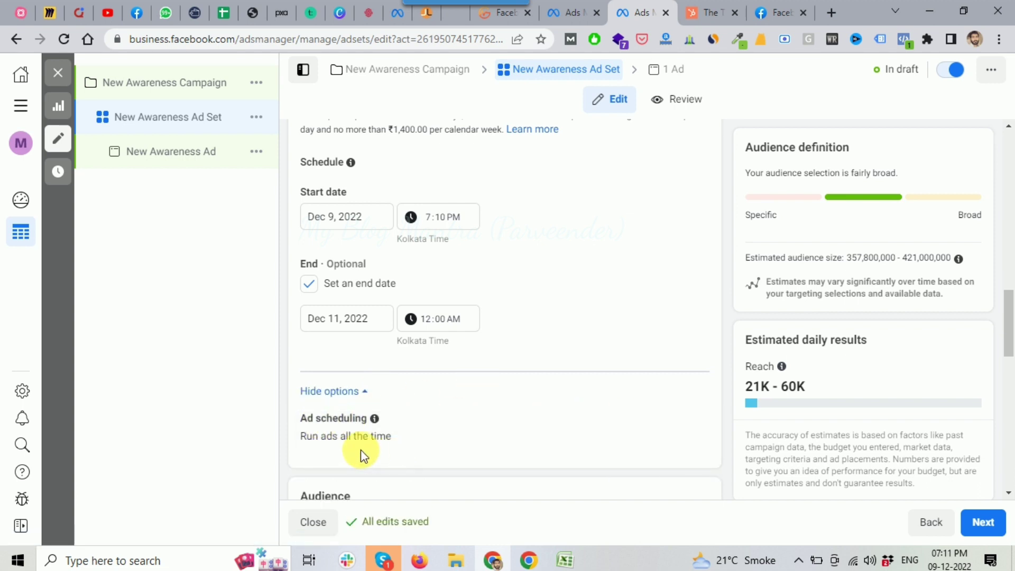
mouse_move(692, 426)
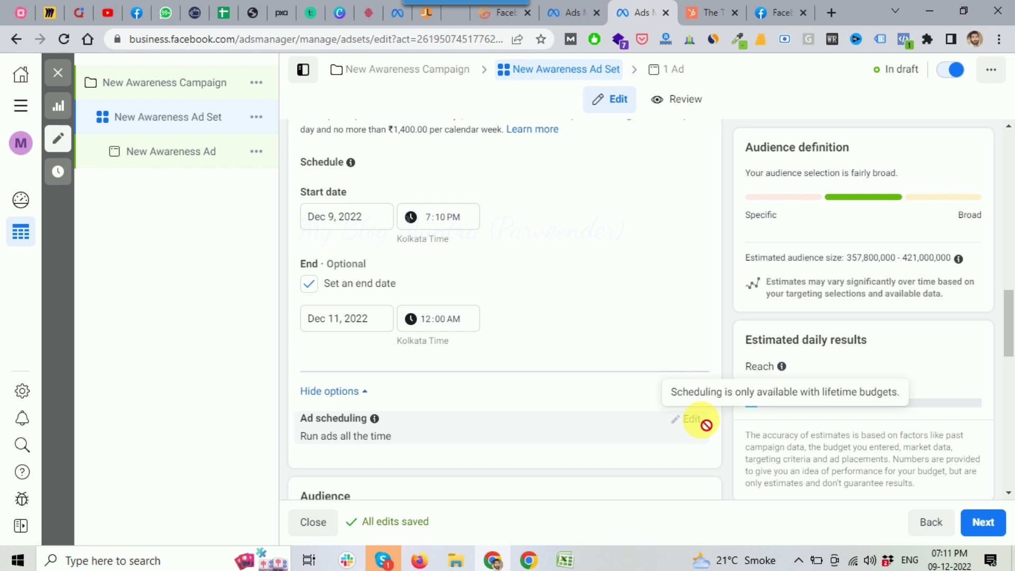
scroll(602, 370, "up", 1)
left_click(373, 168)
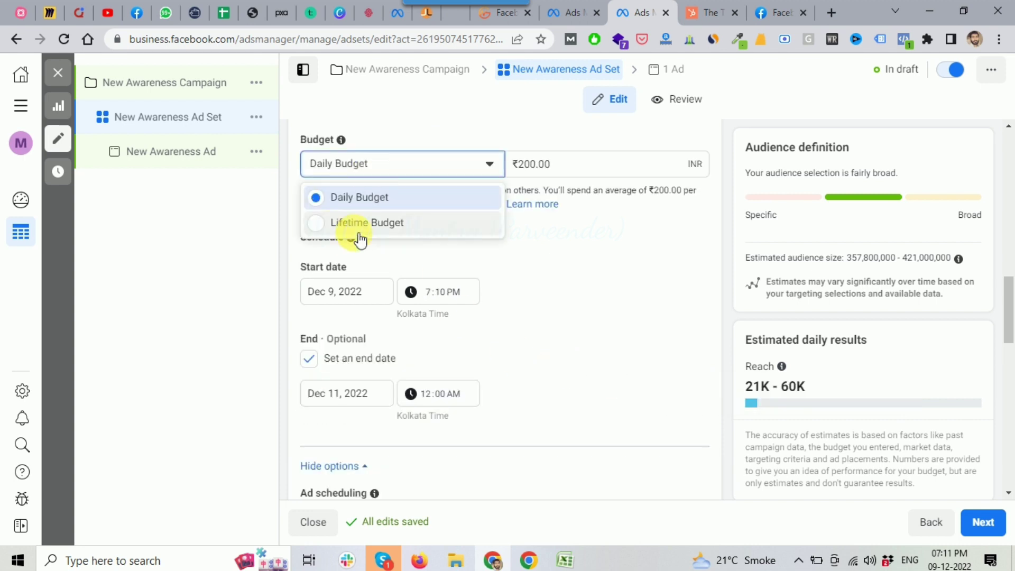
left_click(361, 224)
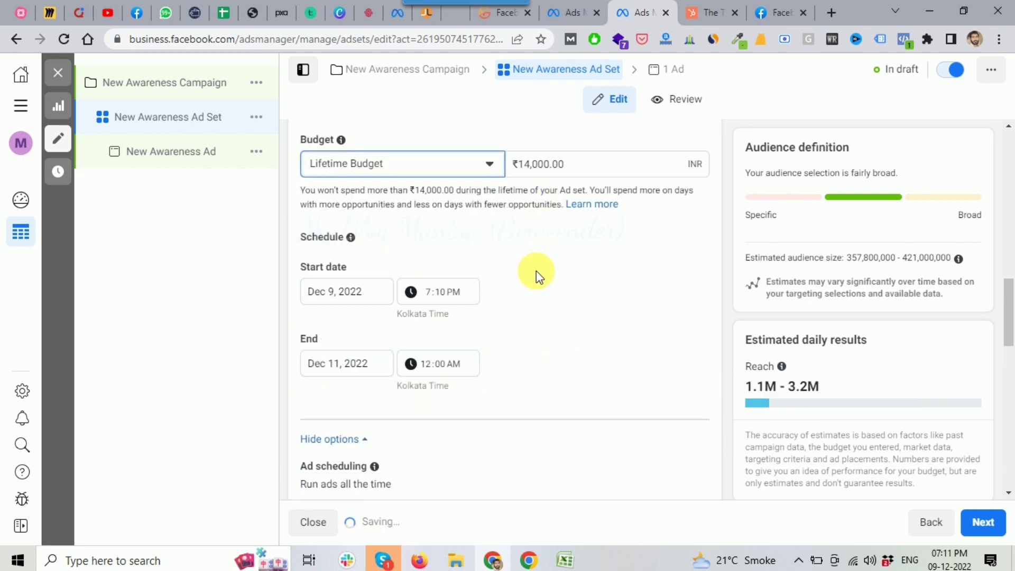
- Enable running ads on a schedule, with the 3am hour every day and the 12pm and 1pm hours Monday through Saturday
scroll(536, 270, "down", 1)
left_click(689, 393)
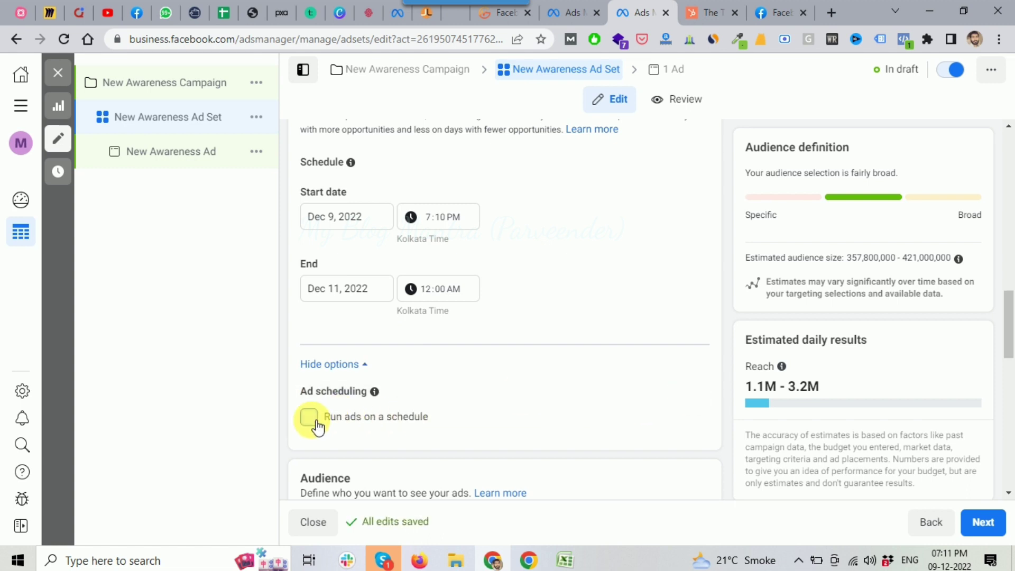
left_click(309, 418)
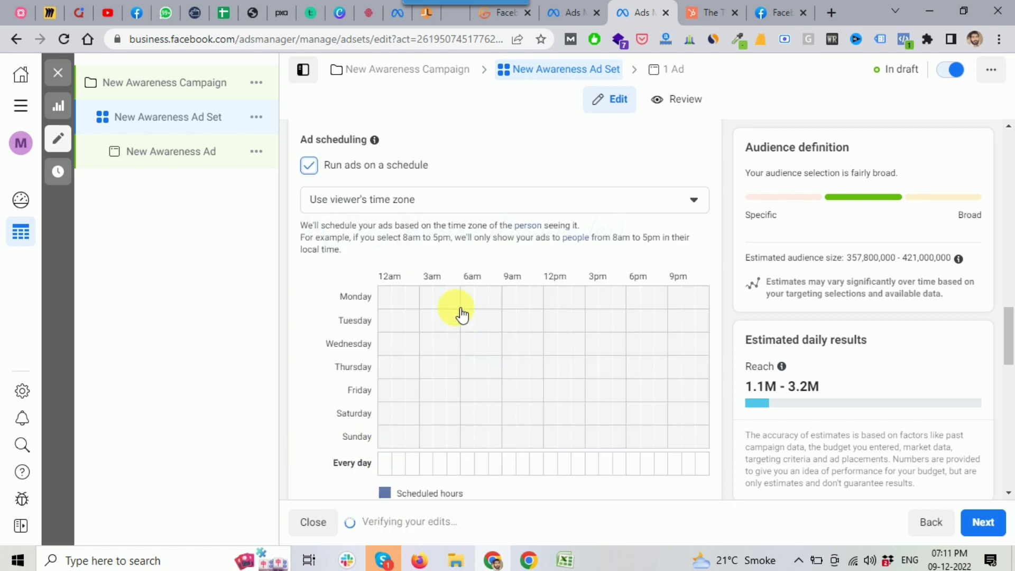
left_click(431, 463)
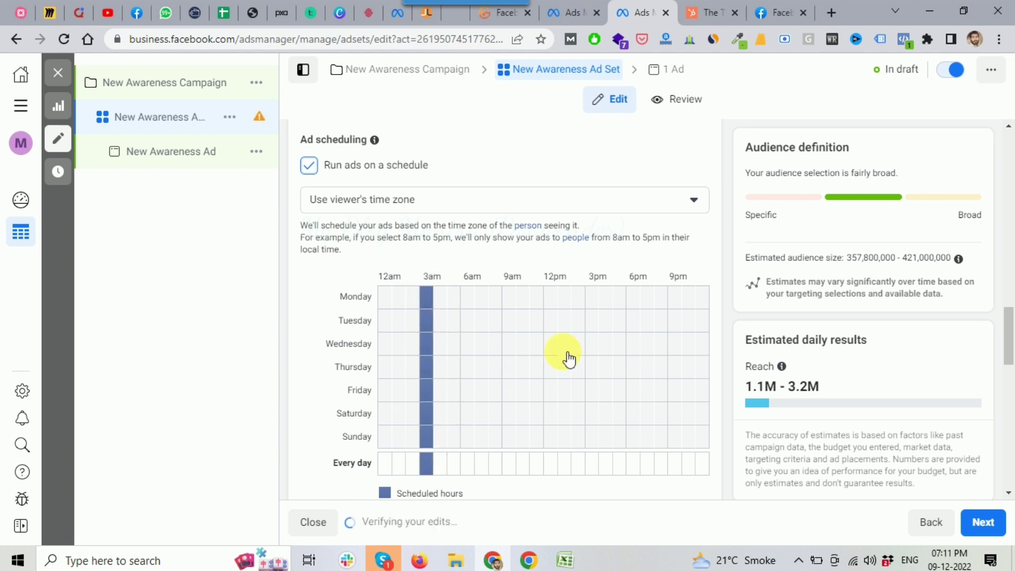
left_click(554, 462)
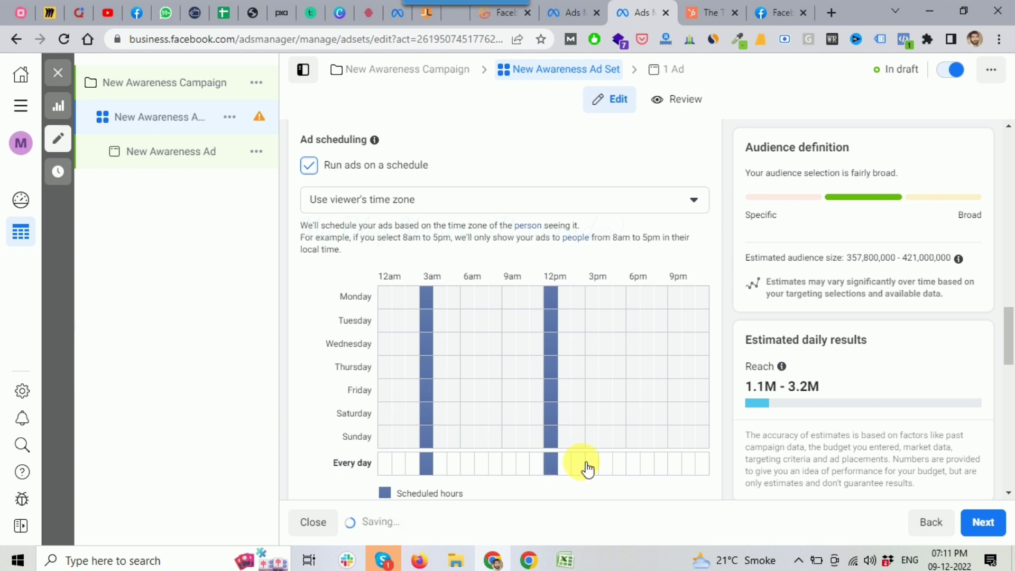
left_click(565, 464)
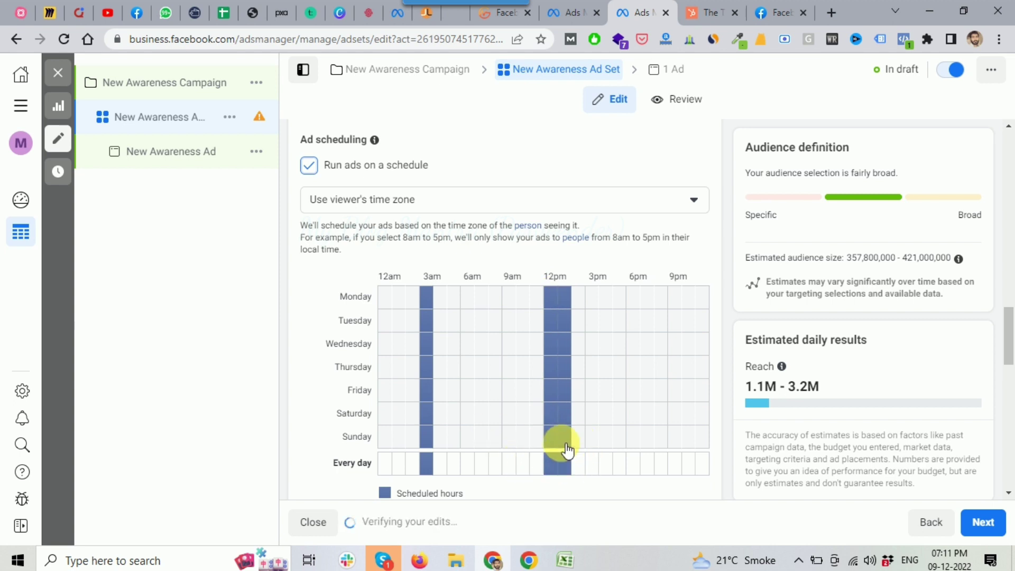
left_click_drag(565, 438, 550, 439)
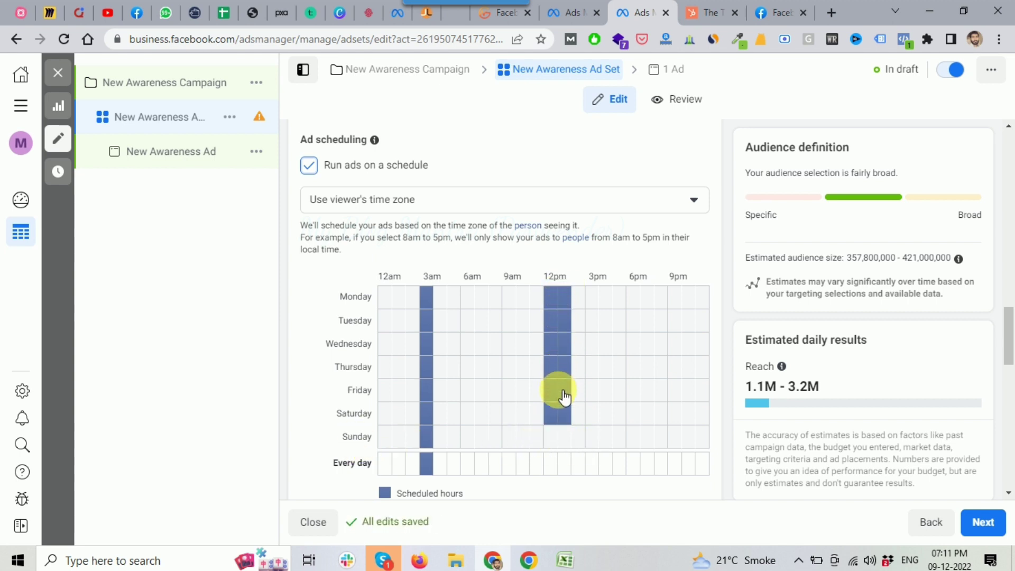
- Add Monday's 3pm and 5pm hours and Tuesday's 4pm and 5pm hours to the ad schedule
left_click(593, 297)
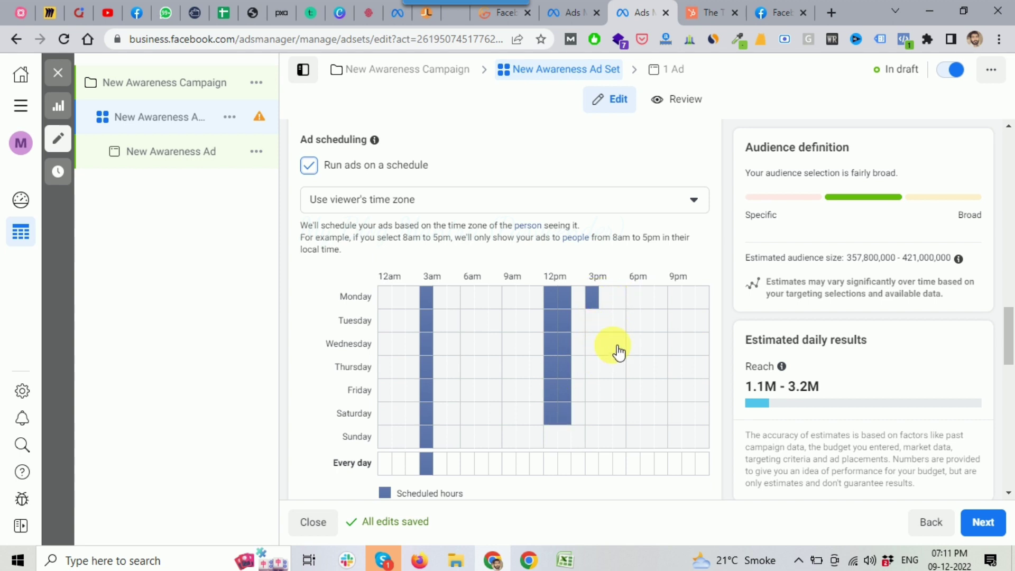
left_click(619, 297)
left_click(606, 320)
left_click(619, 320)
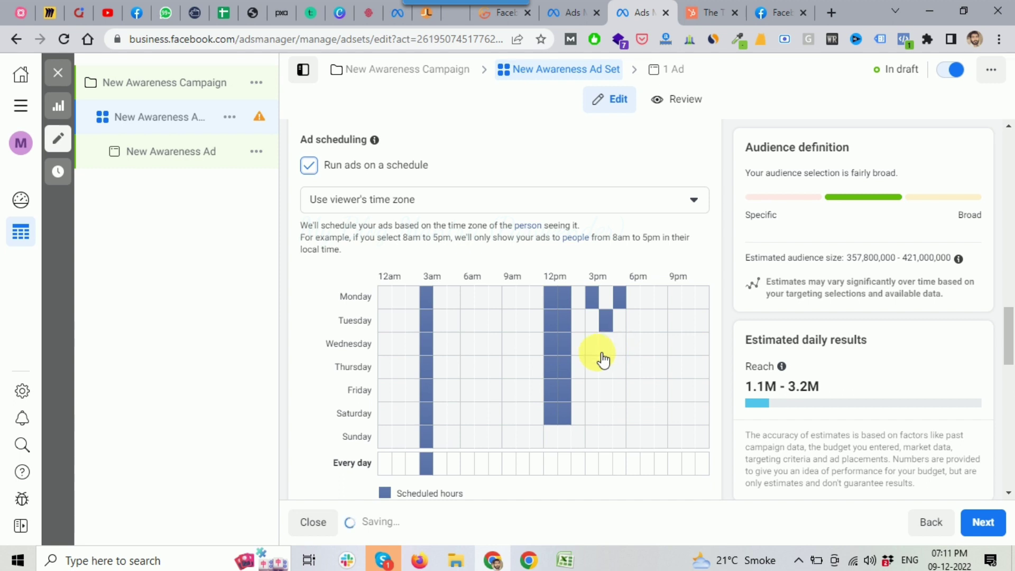
- Look over the scheduled hours and turn off running ads on a schedule
scroll(585, 363, "down", 1)
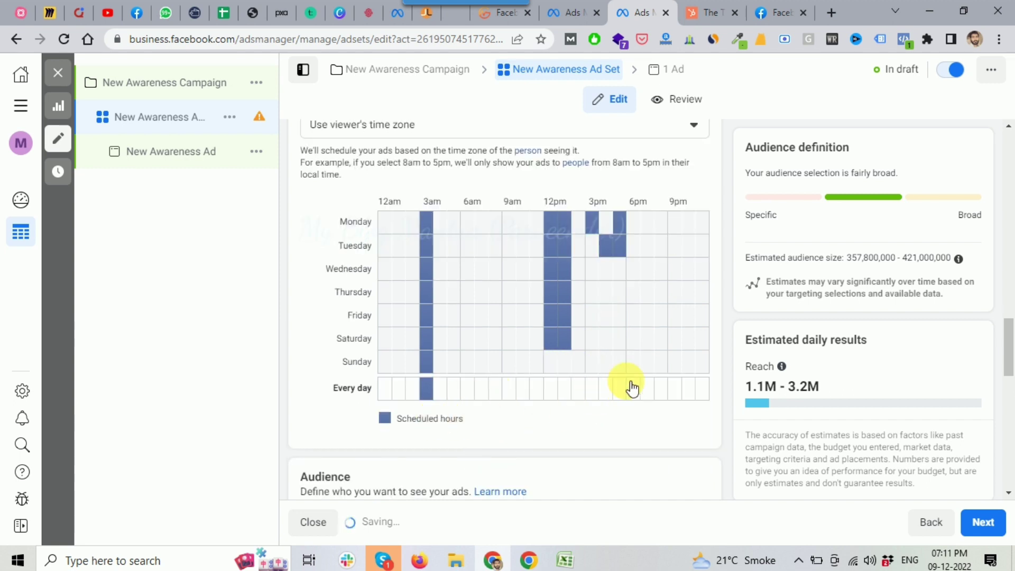
scroll(660, 349, "up", 1)
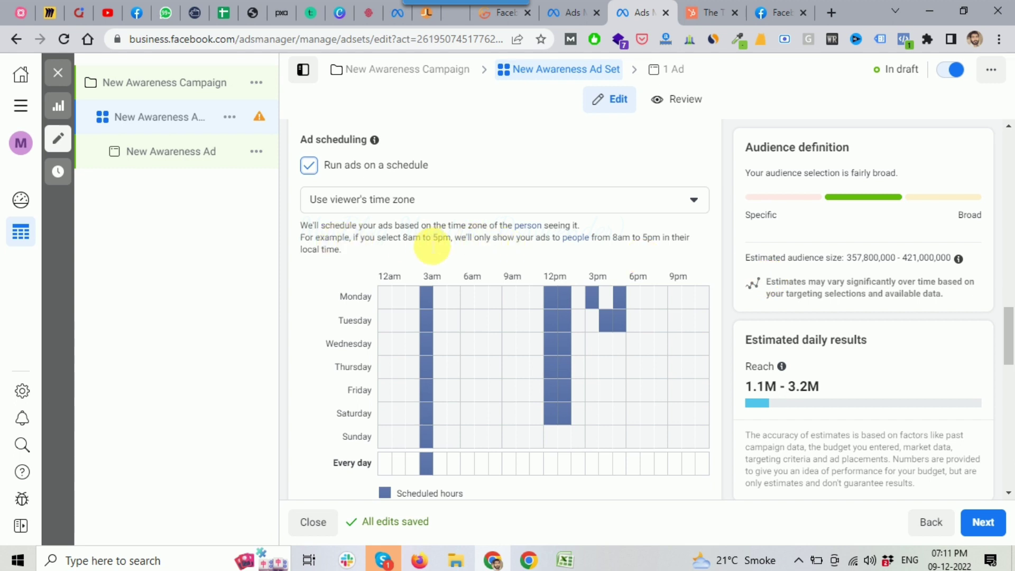
scroll(432, 245, "up", 1)
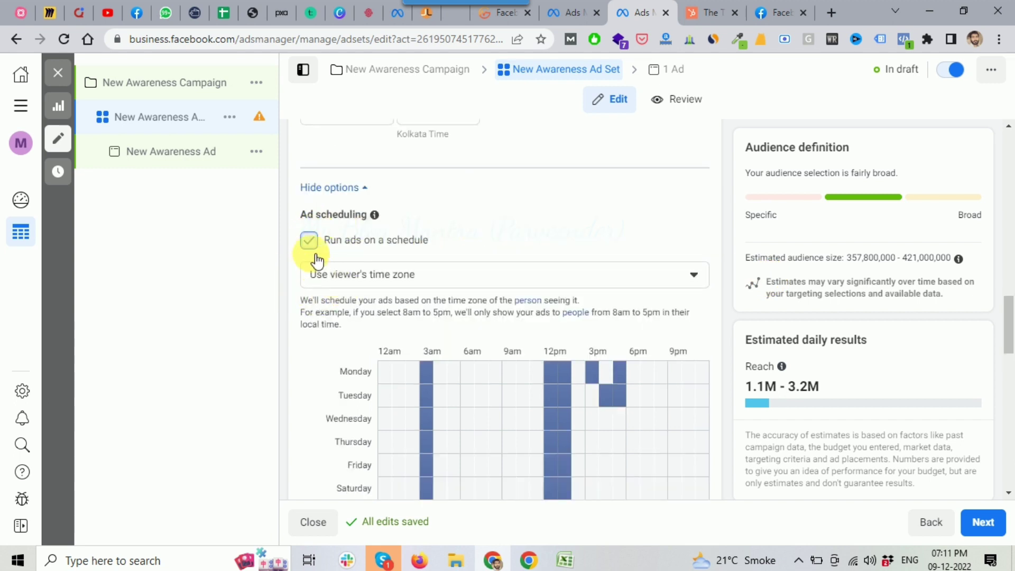
left_click(309, 239)
- Review the lifetime budget and schedule dates together with the estimated daily reach
scroll(458, 250, "up", 2)
scroll(458, 249, "up", 2)
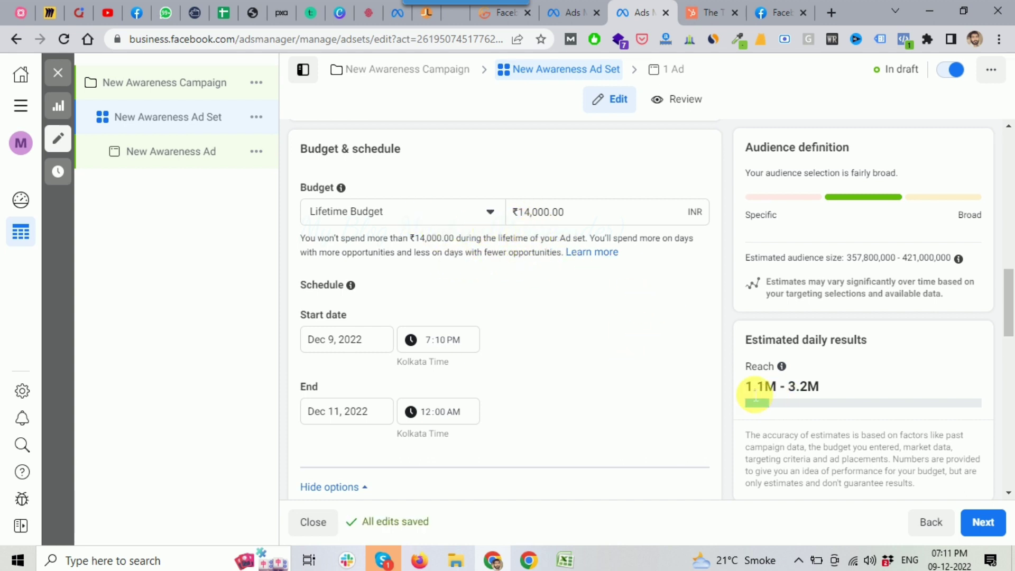
left_click_drag(745, 392, 780, 397)
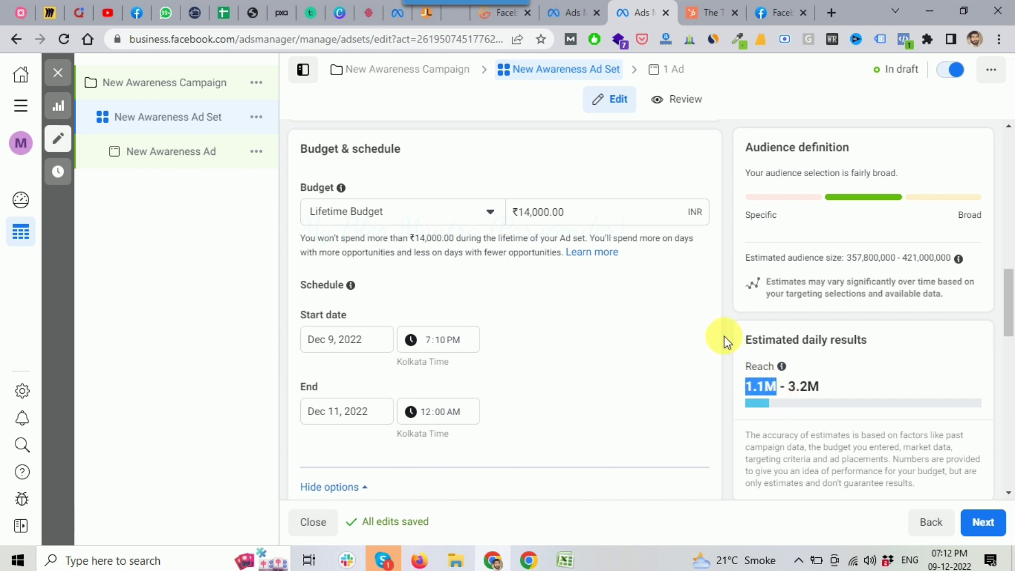
scroll(724, 341, "down", 1)
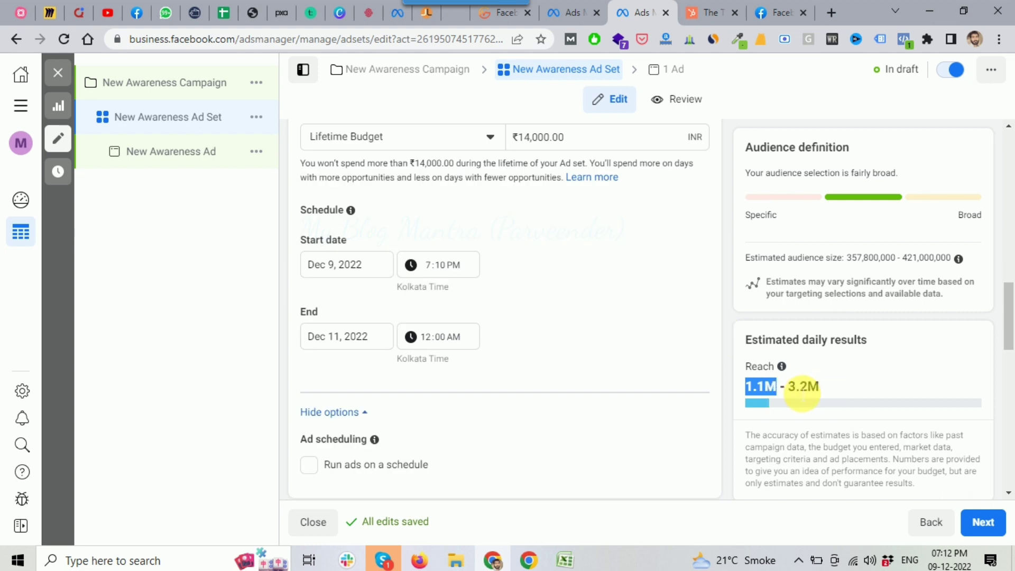
- Review the ad set's Audience section, including the custom audiences, location, age, gender and detailed targeting settings
scroll(641, 336, "down", 1)
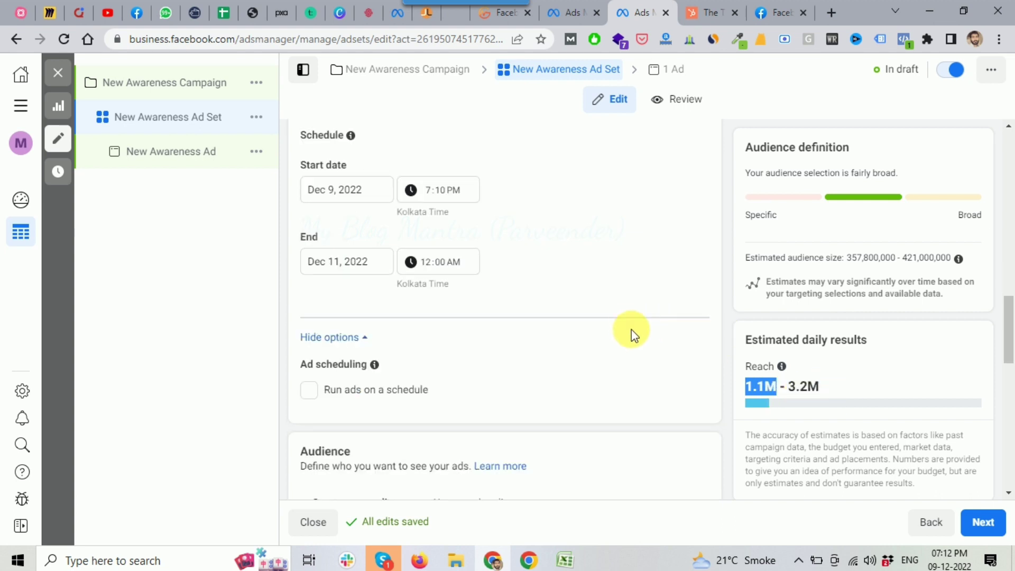
scroll(621, 321, "down", 1)
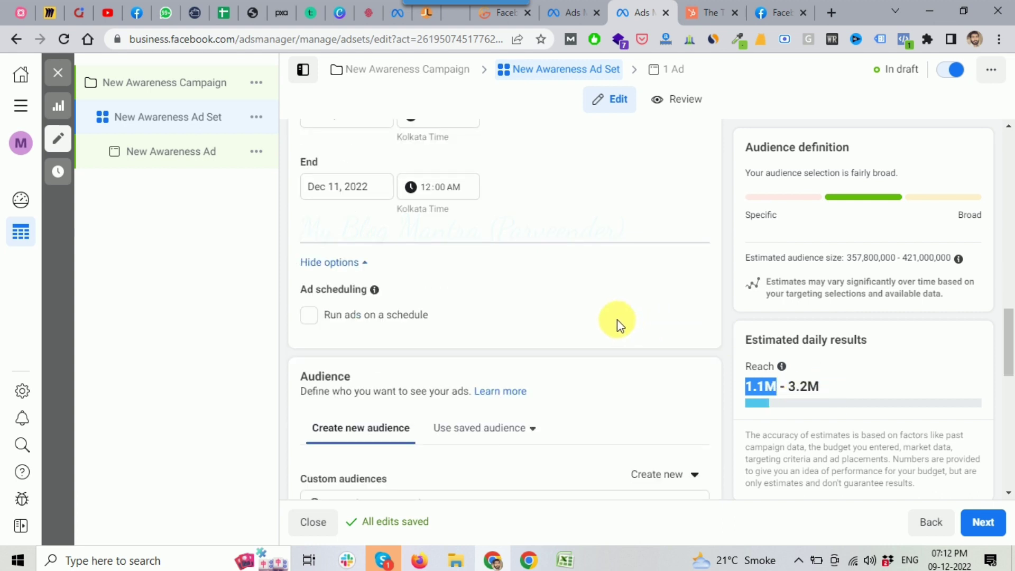
scroll(616, 319, "down", 1)
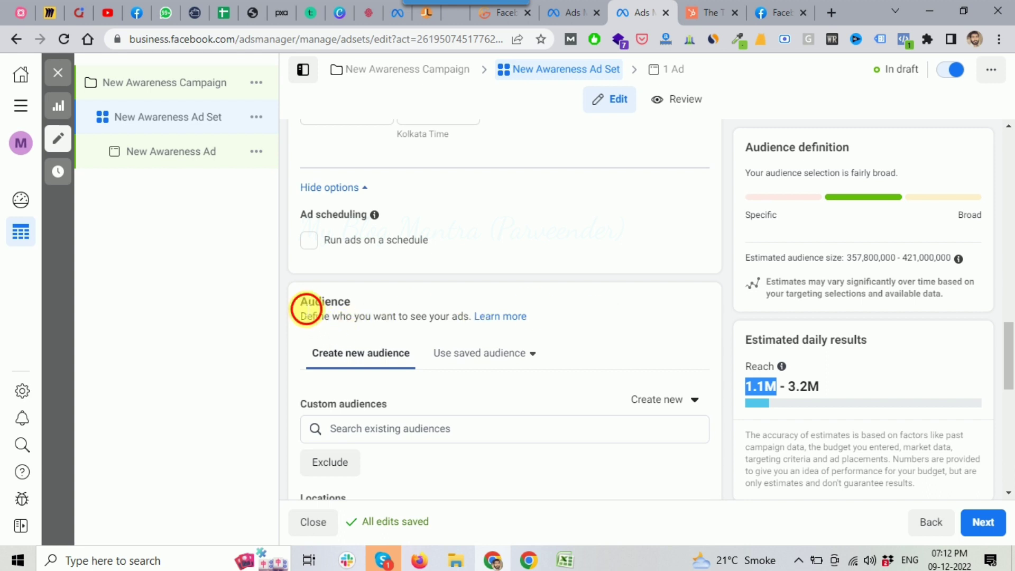
left_click_drag(306, 309, 469, 325)
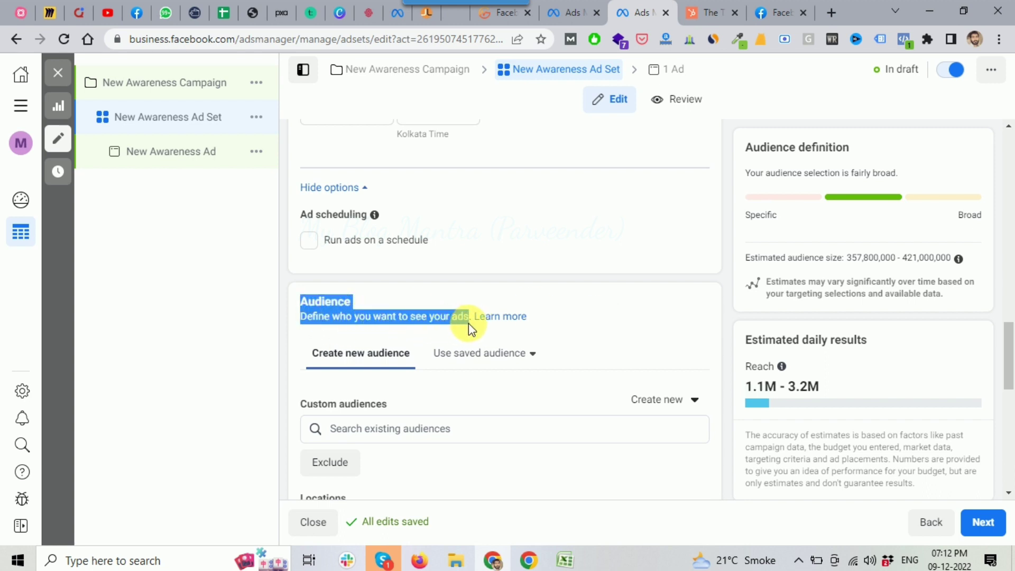
left_click(647, 315)
left_click_drag(297, 301, 379, 306)
scroll(635, 304, "down", 1)
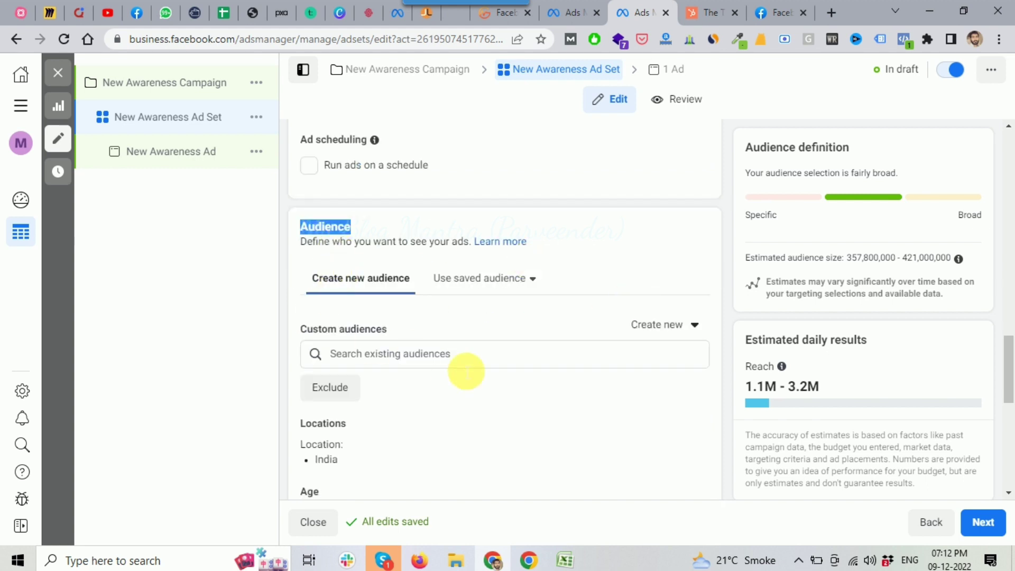
scroll(526, 359, "down", 1)
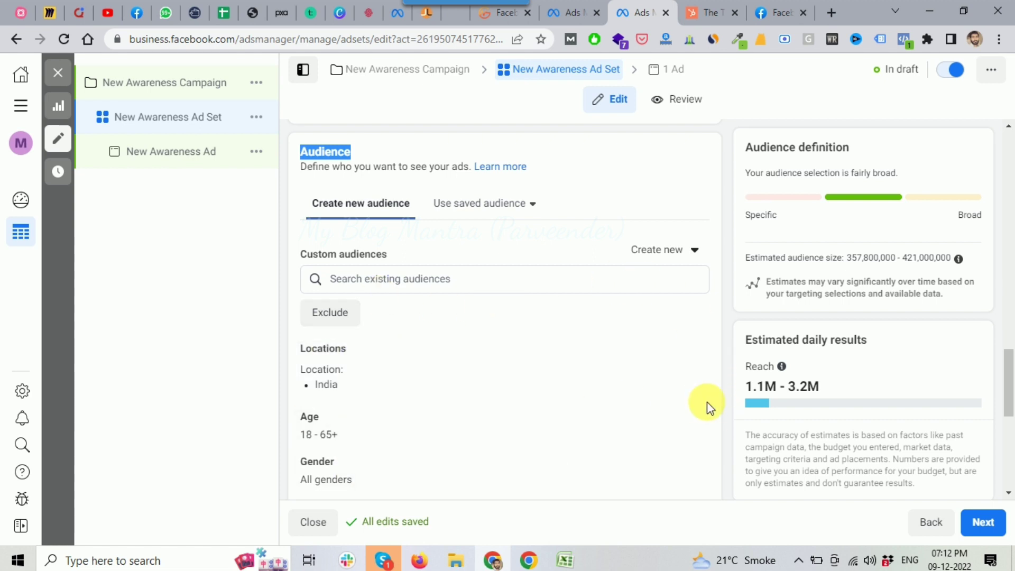
scroll(701, 338, "down", 1)
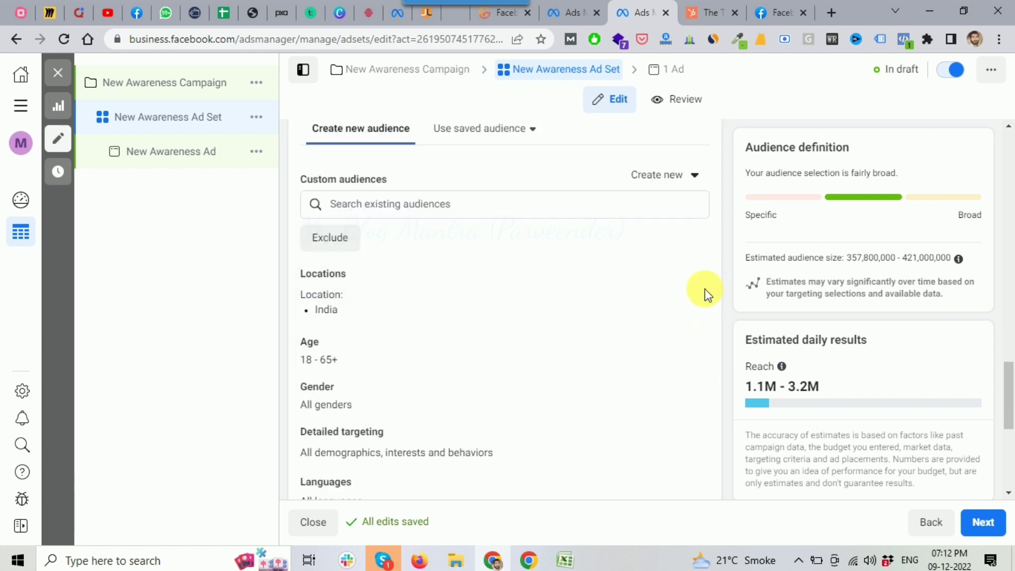
- Open the audience's Locations setting for editing
left_click(693, 277)
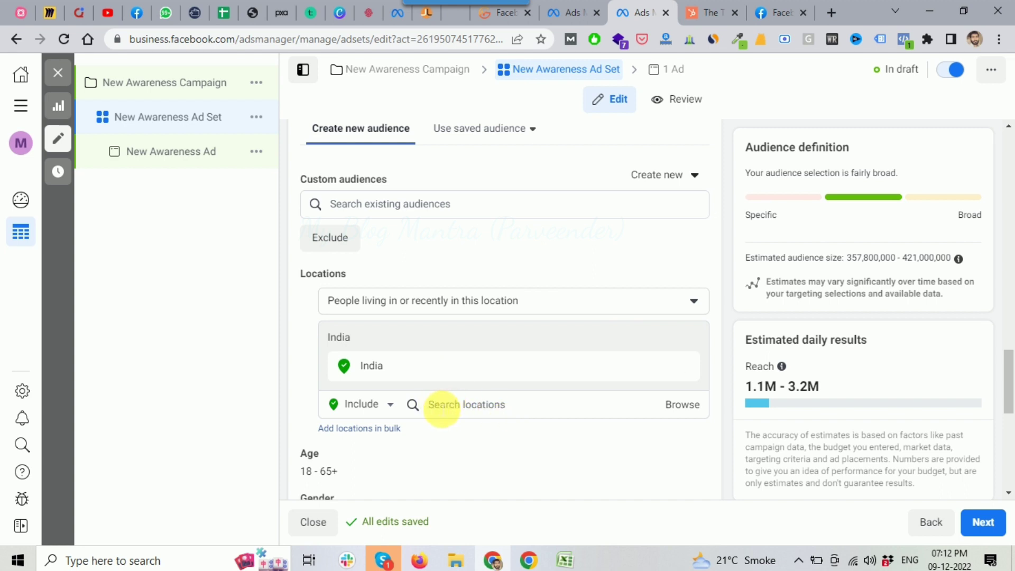
left_click(418, 397)
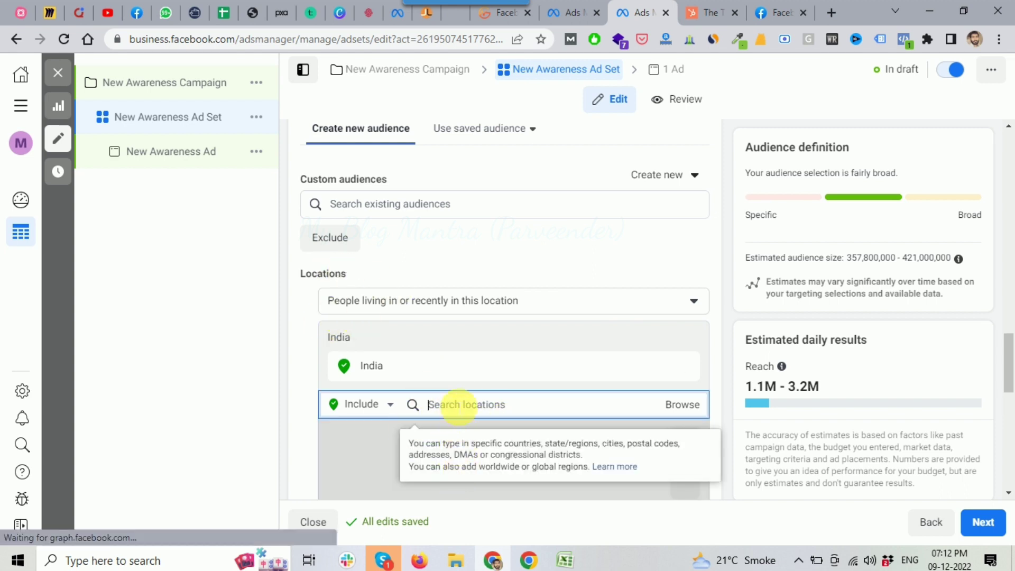
left_click(719, 316)
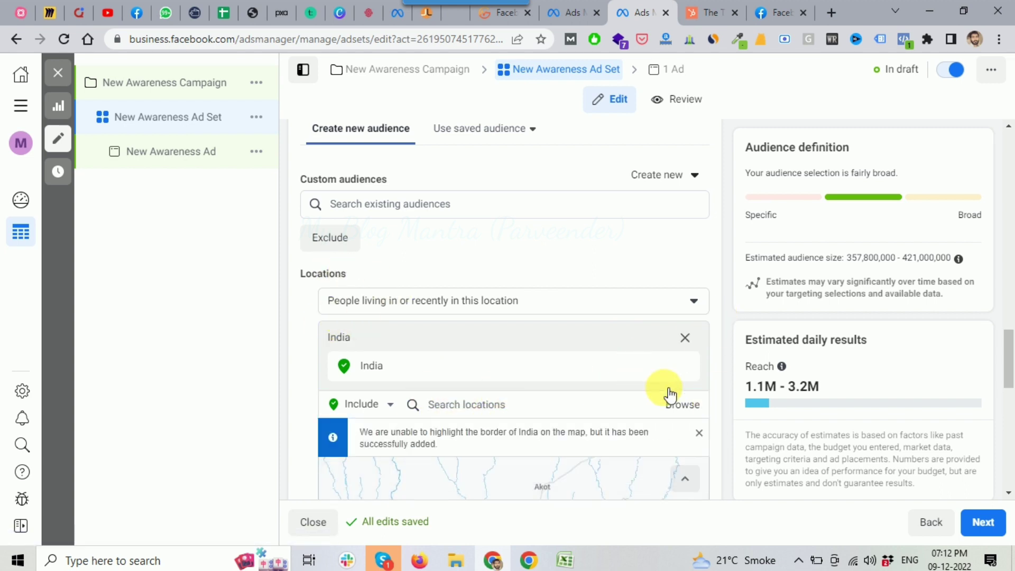
- Examine the options for creating a new audience and check the account's existing custom audiences
scroll(699, 294, "up", 1)
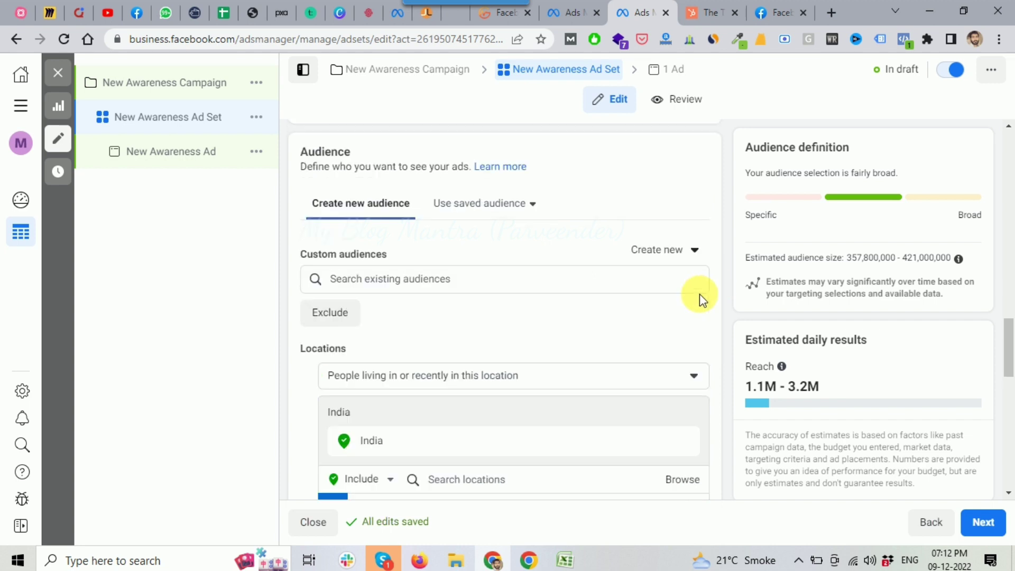
scroll(699, 293, "up", 1)
left_click_drag(308, 231, 351, 226)
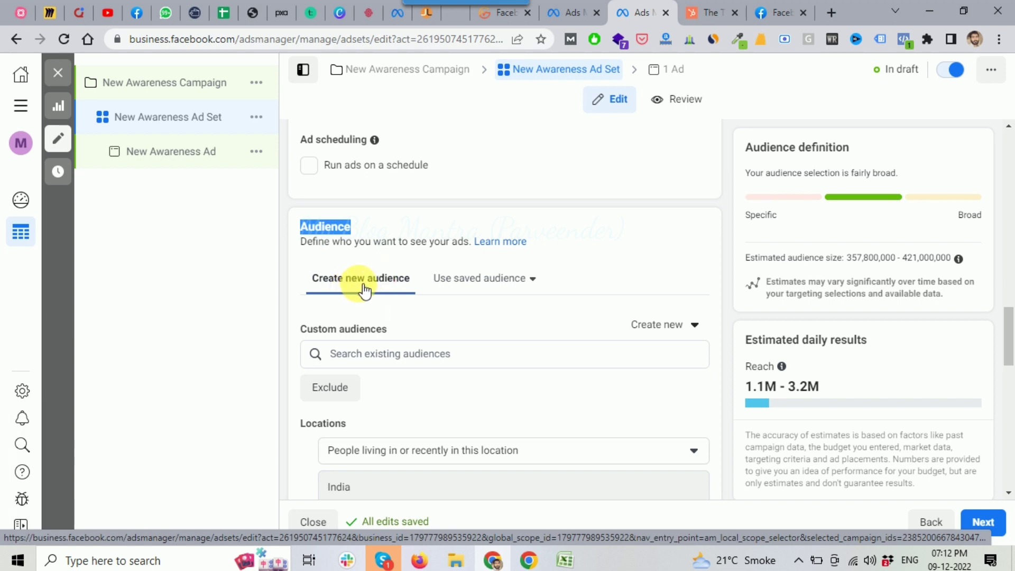
scroll(380, 317, "down", 2)
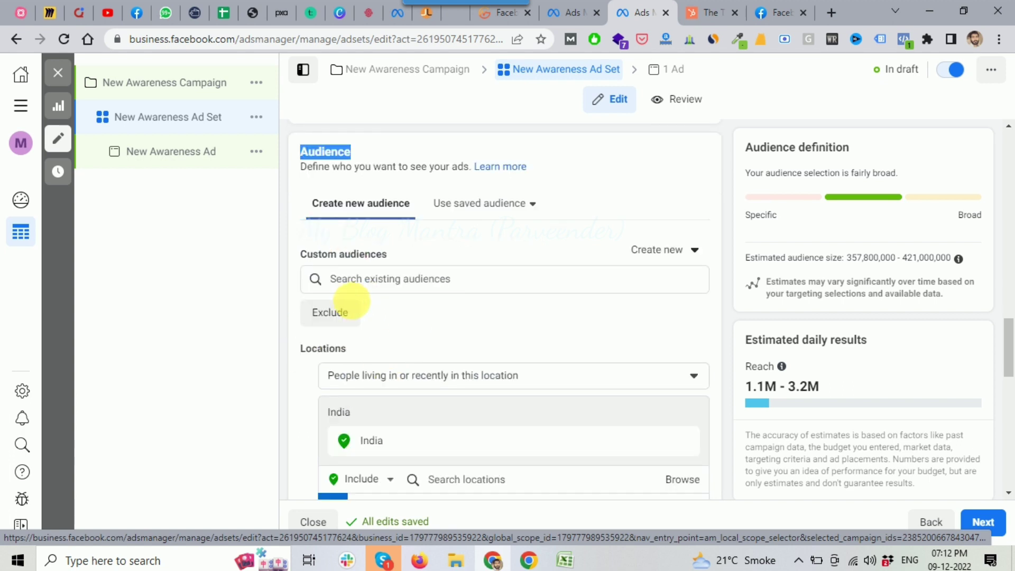
left_click_drag(300, 254, 392, 253)
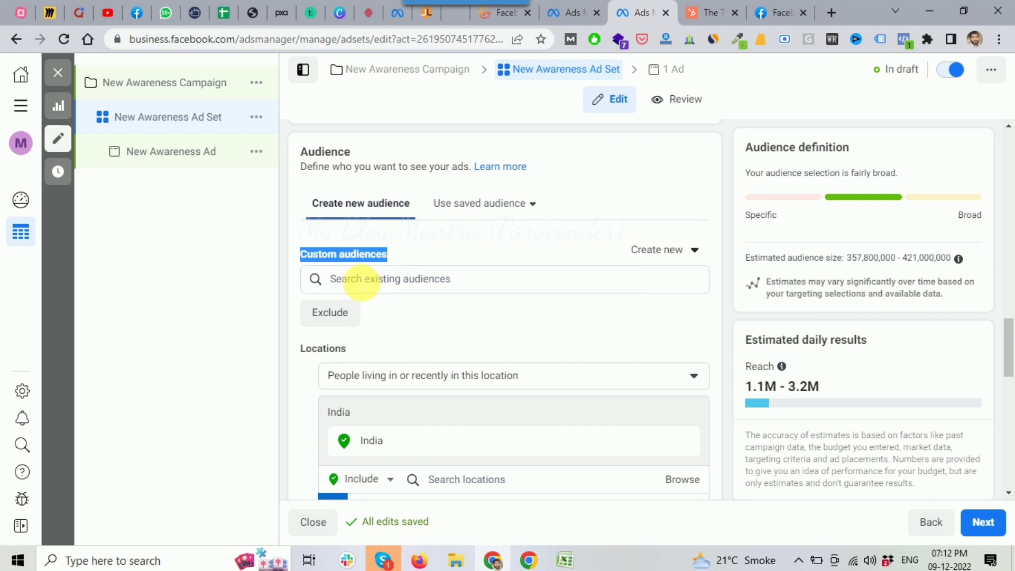
left_click(378, 290)
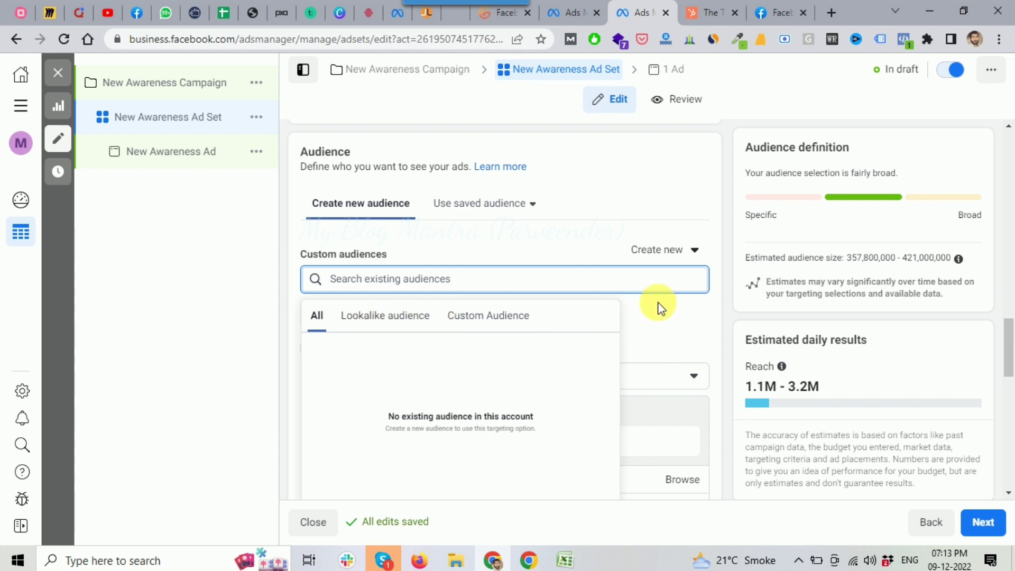
- Search the audience locations for "delhi" and include the state Delhi, India
scroll(317, 253, "down", 1)
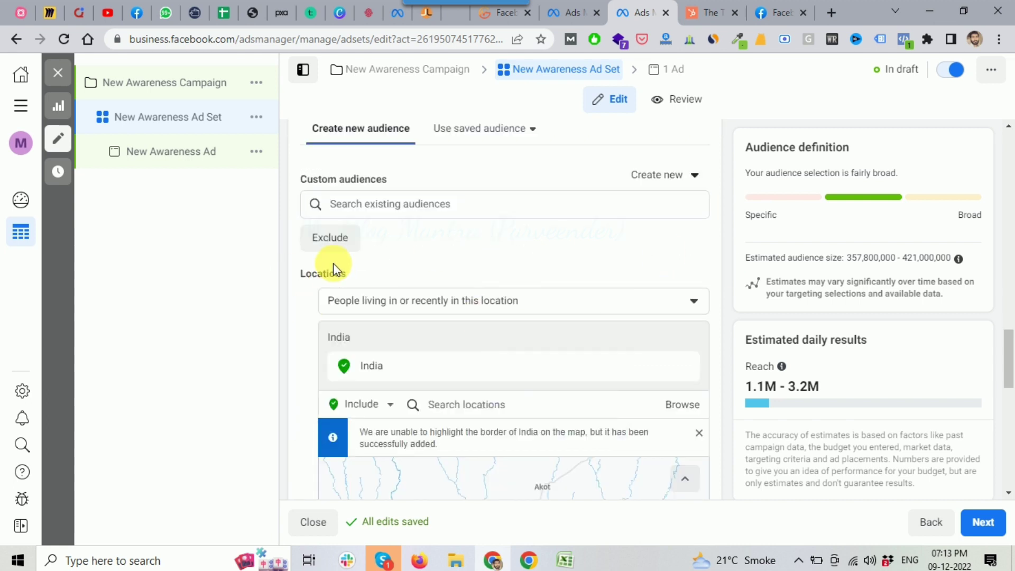
scroll(319, 272, "down", 1)
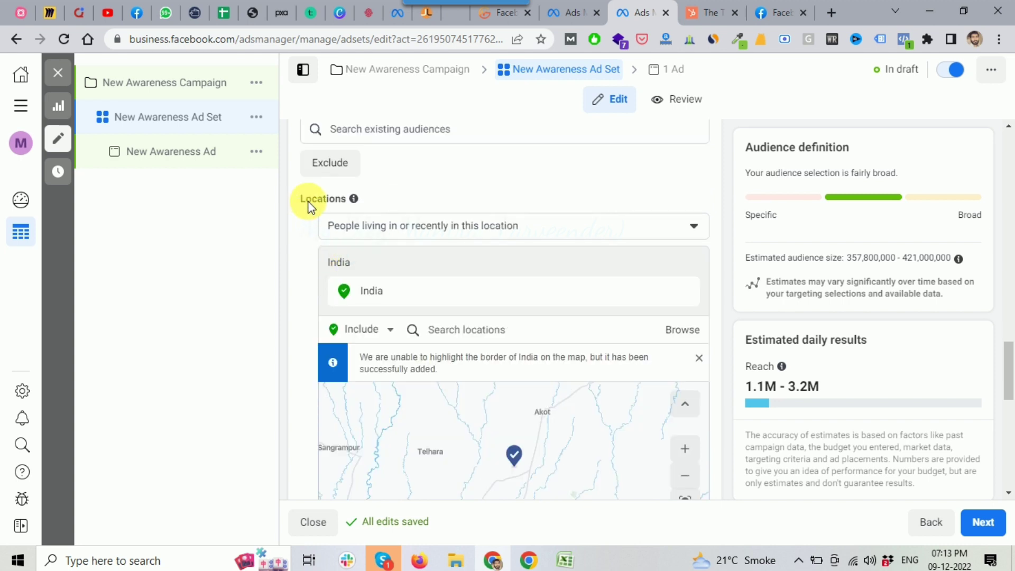
left_click(661, 200)
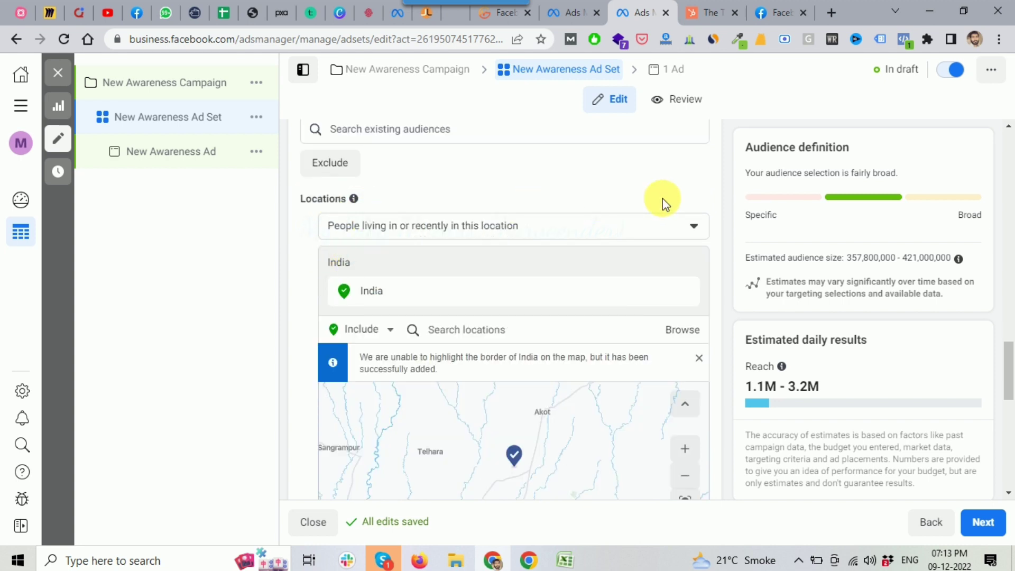
left_click(460, 331)
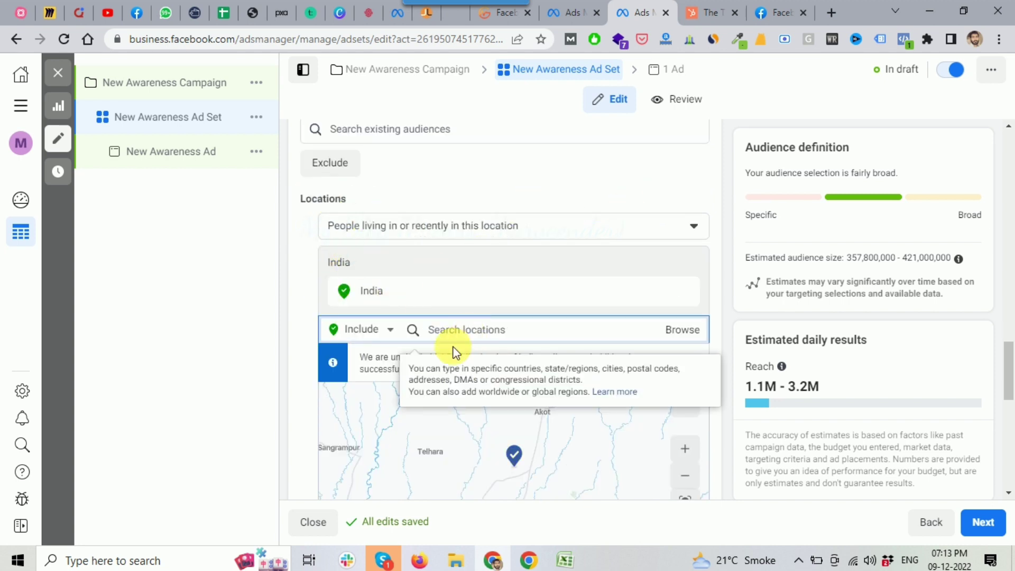
type("delhi")
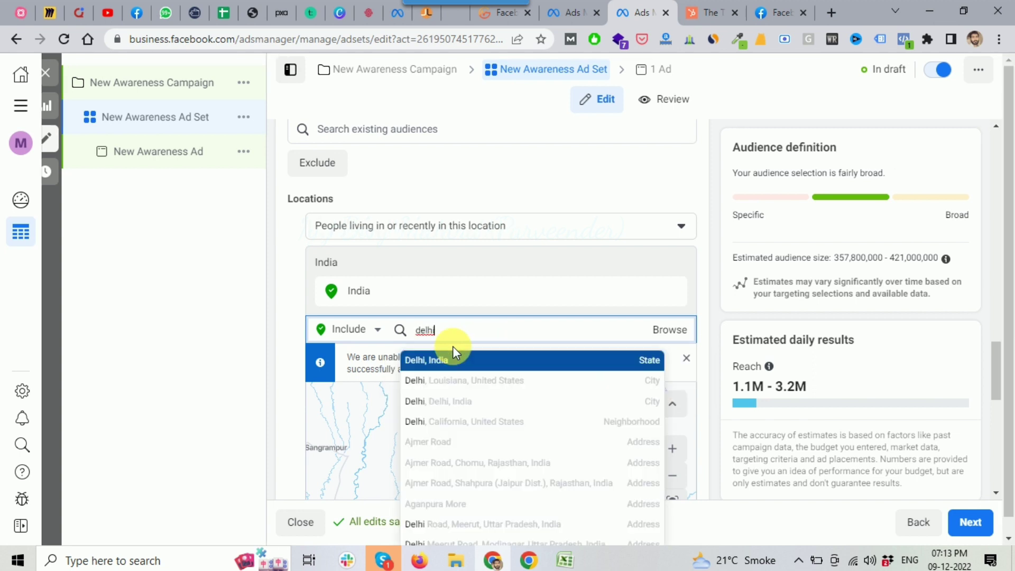
left_click(451, 359)
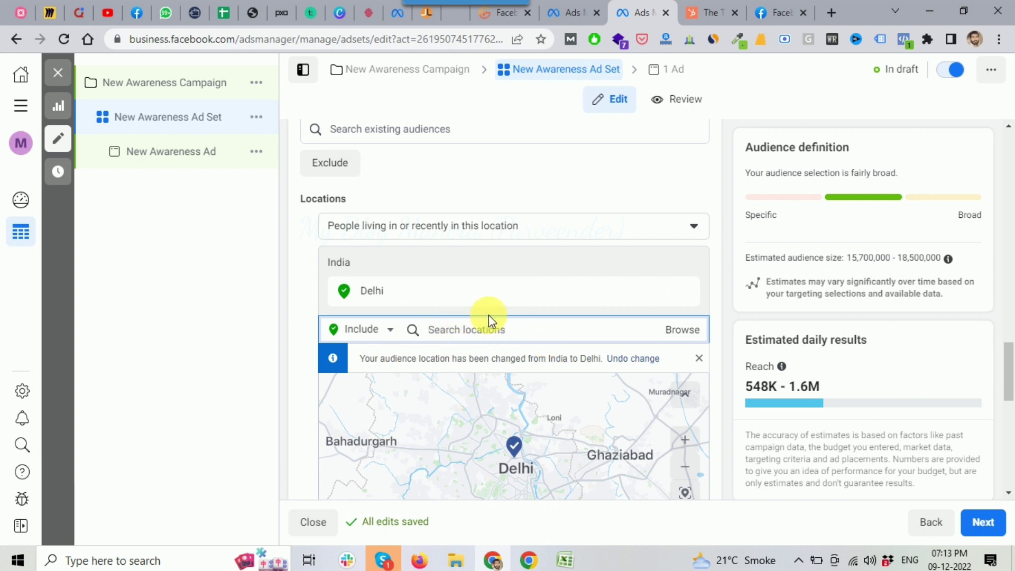
- Review the location targeting options and restrict the audience to "People living in this location"
mouse_move(377, 304)
left_click(474, 236)
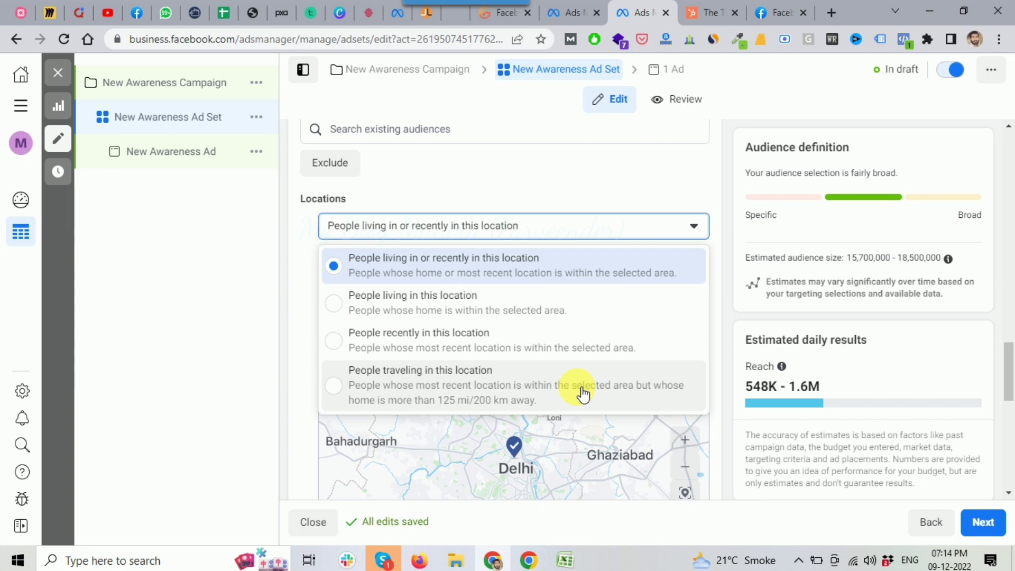
left_click(725, 362)
left_click(436, 227)
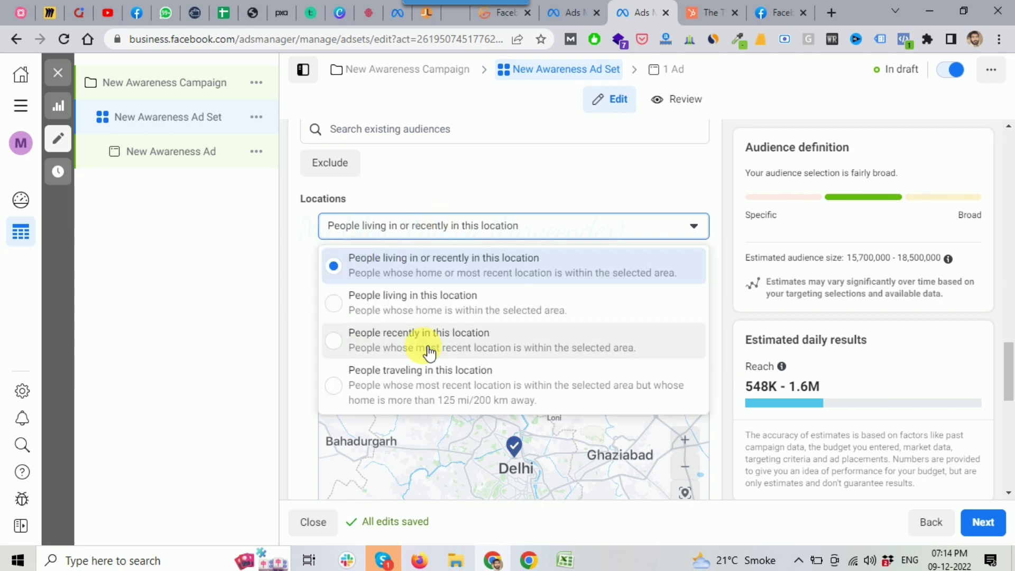
left_click(406, 308)
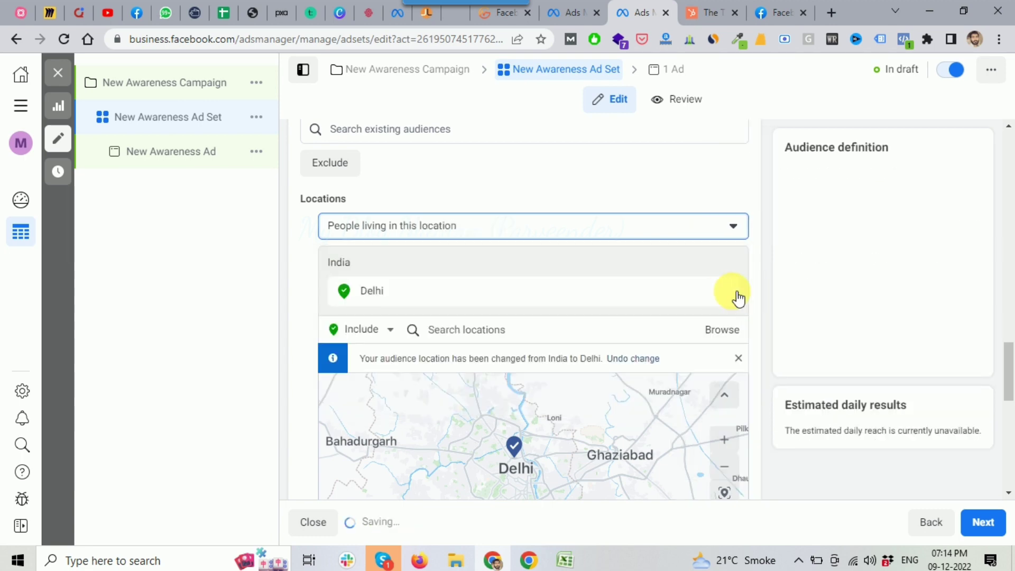
- Look over the browsable location categories and the map of the targeted area
scroll(654, 265, "down", 1)
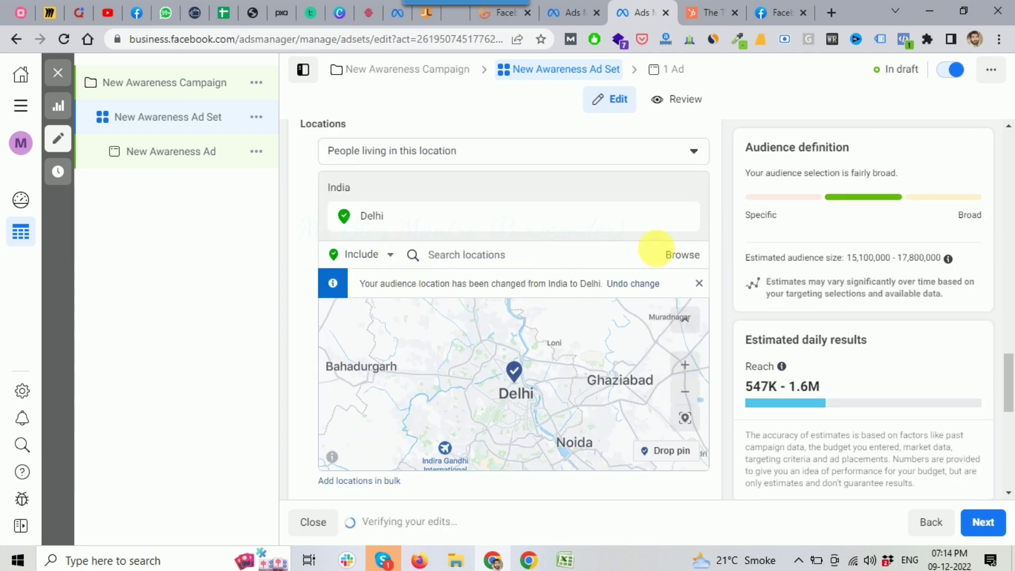
left_click(685, 256)
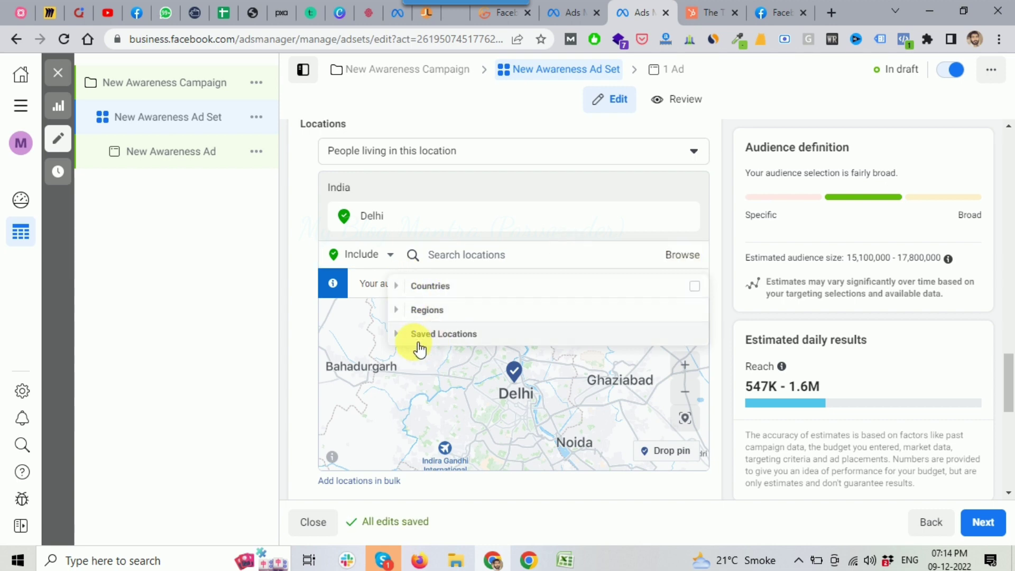
left_click(477, 256)
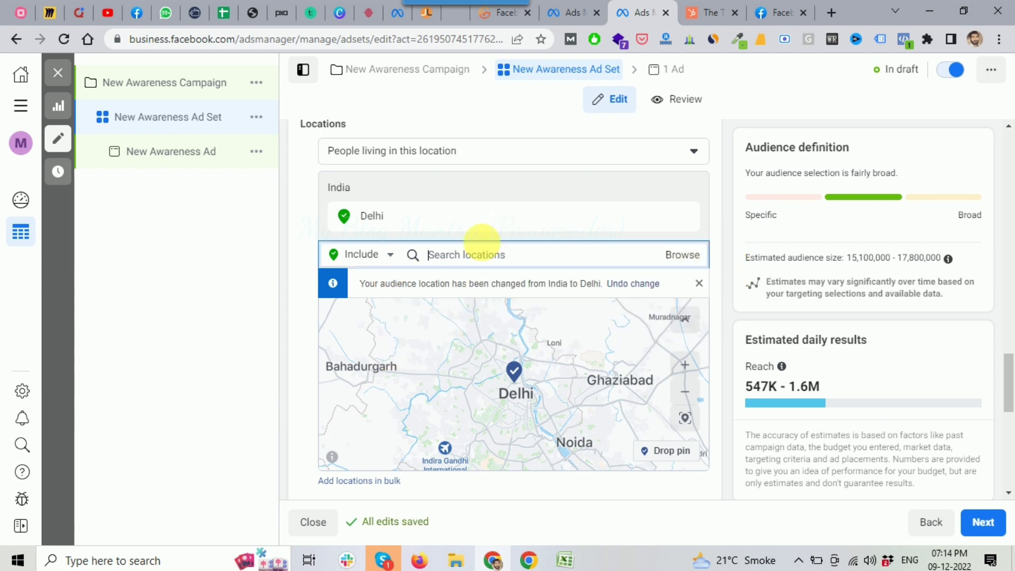
scroll(468, 261, "up", 1)
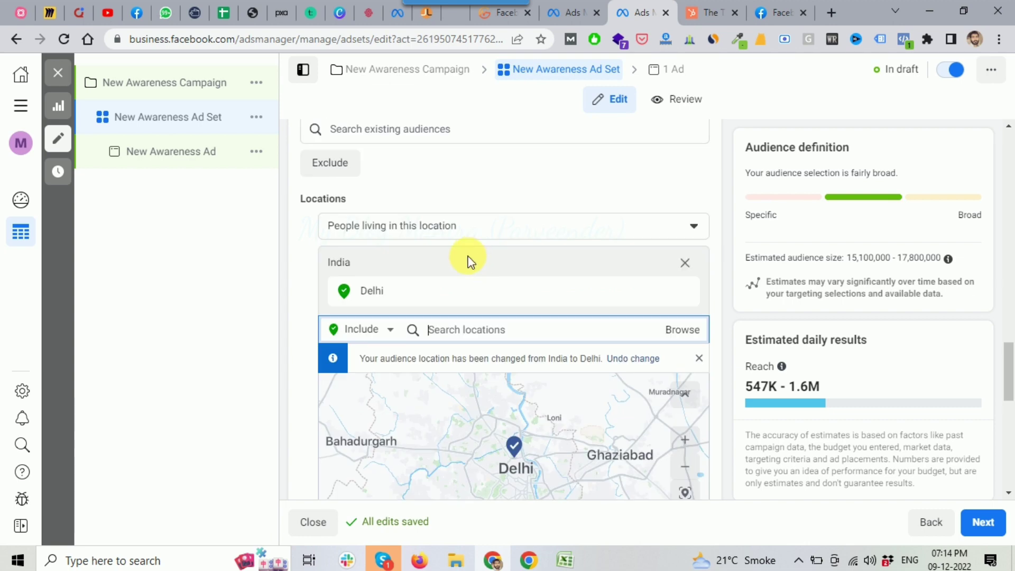
scroll(469, 260, "down", 1)
scroll(301, 362, "down", 1)
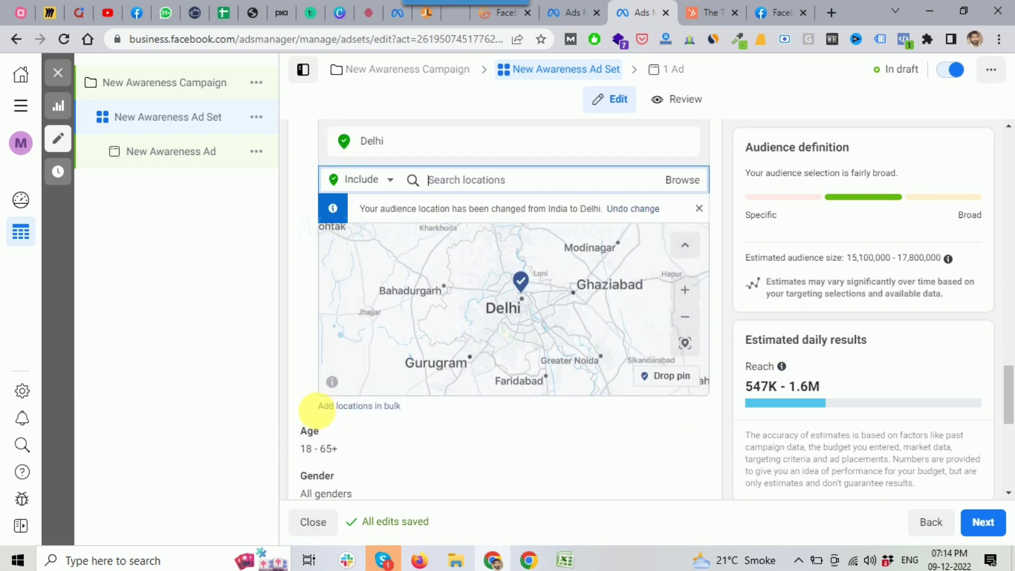
- Examine the bulk location entry options for postal codes and cities without adding any locations
left_click_drag(317, 404, 414, 419)
left_click(379, 407)
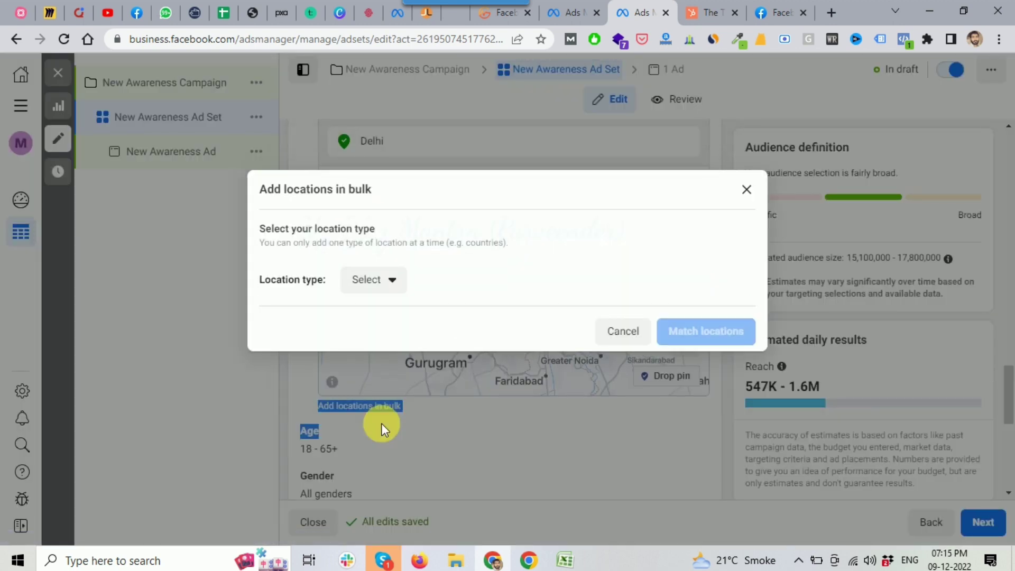
left_click(377, 279)
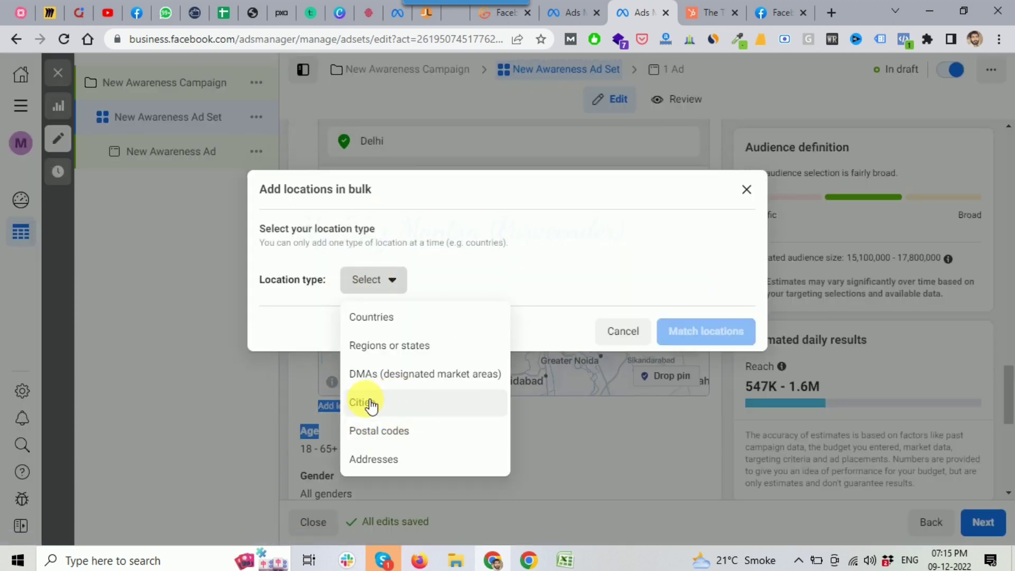
left_click(398, 433)
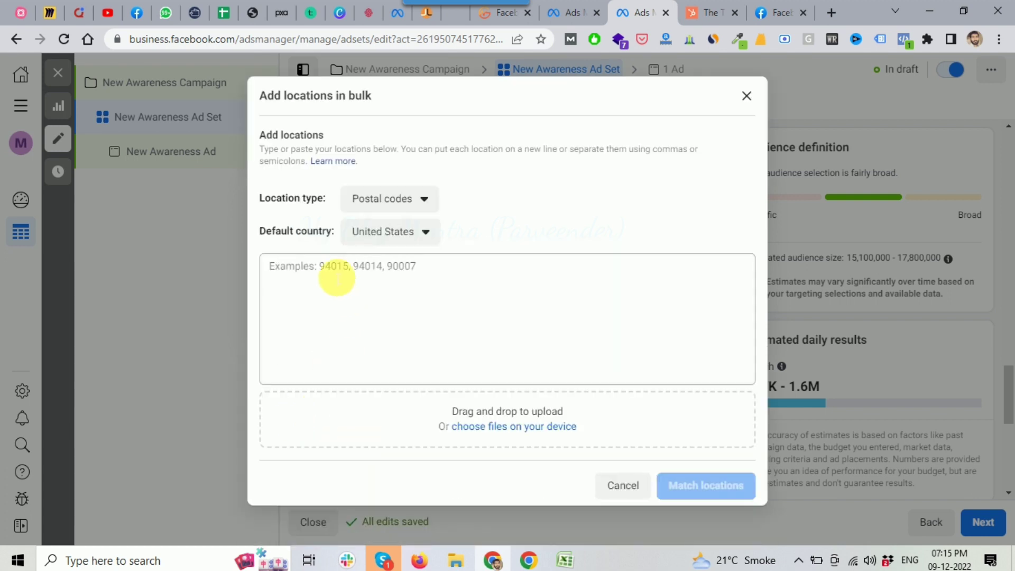
left_click(317, 271)
left_click(418, 231)
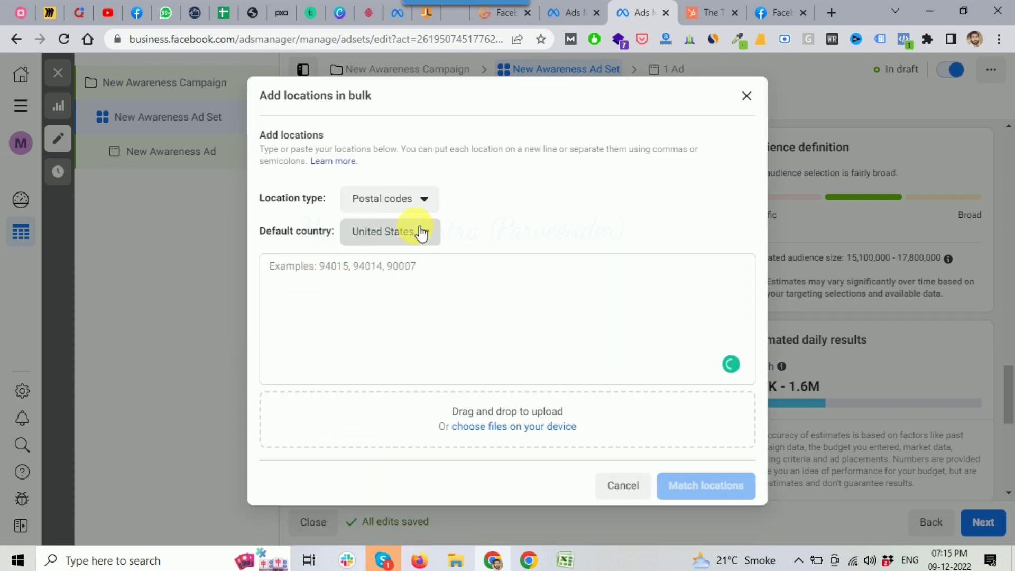
left_click(280, 271)
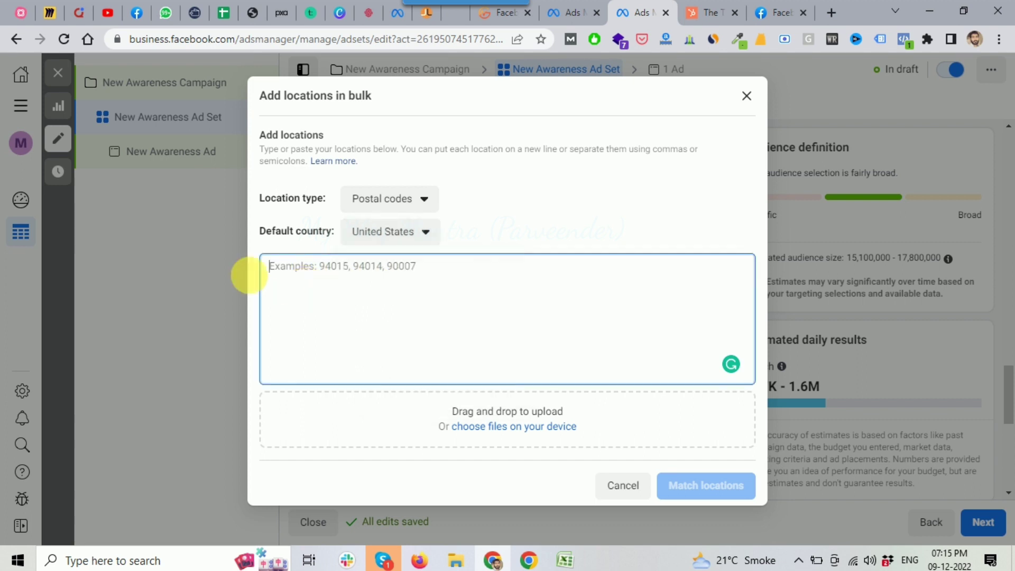
left_click(412, 206)
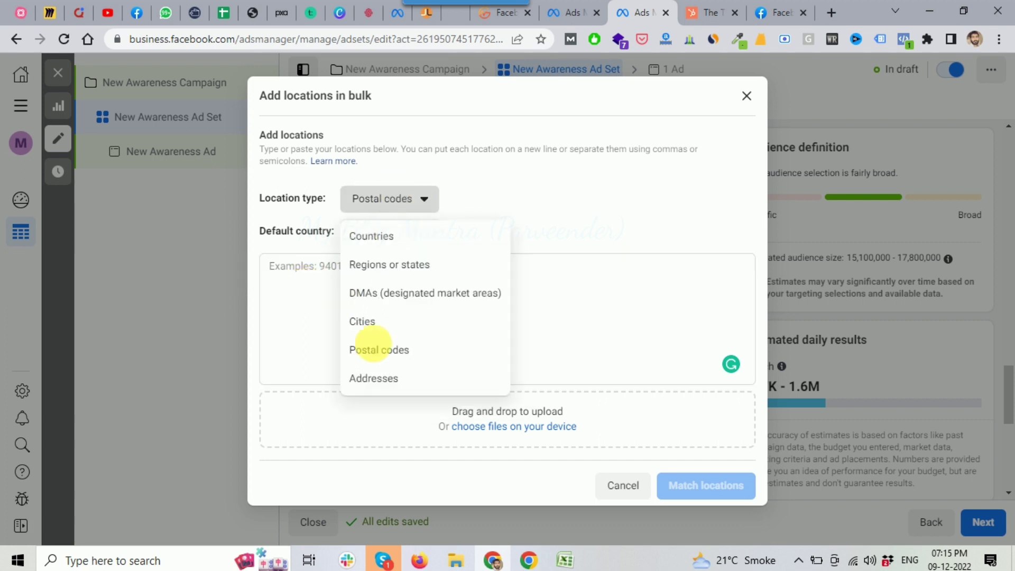
left_click(371, 324)
left_click(342, 317)
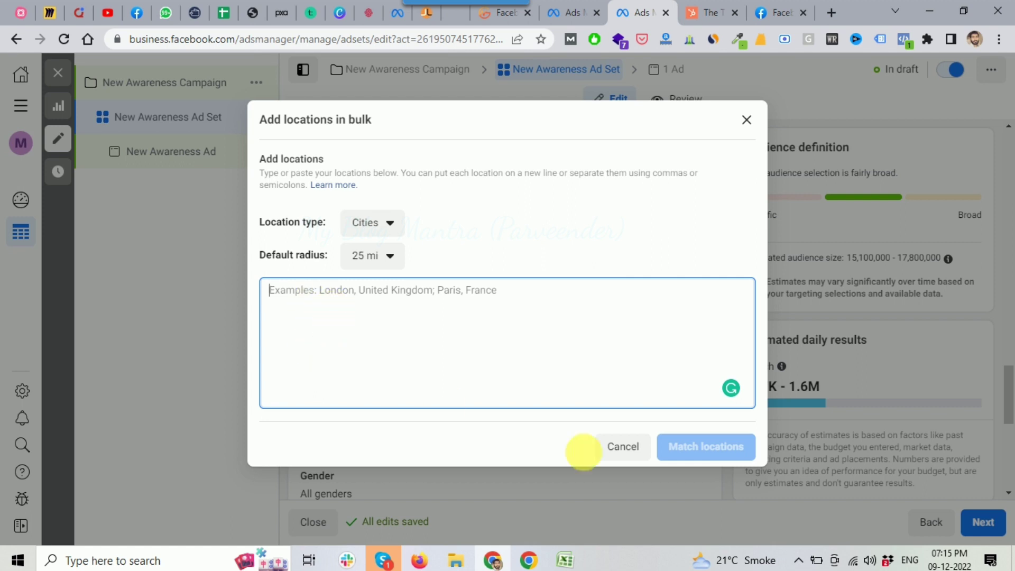
left_click(622, 447)
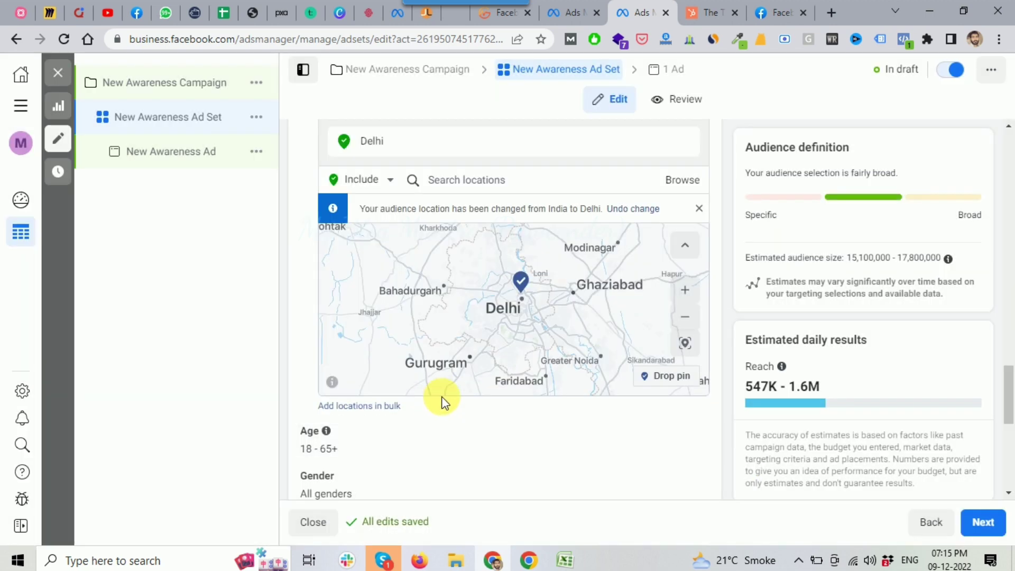
- Set the audience's minimum age to 24
scroll(512, 430, "down", 1)
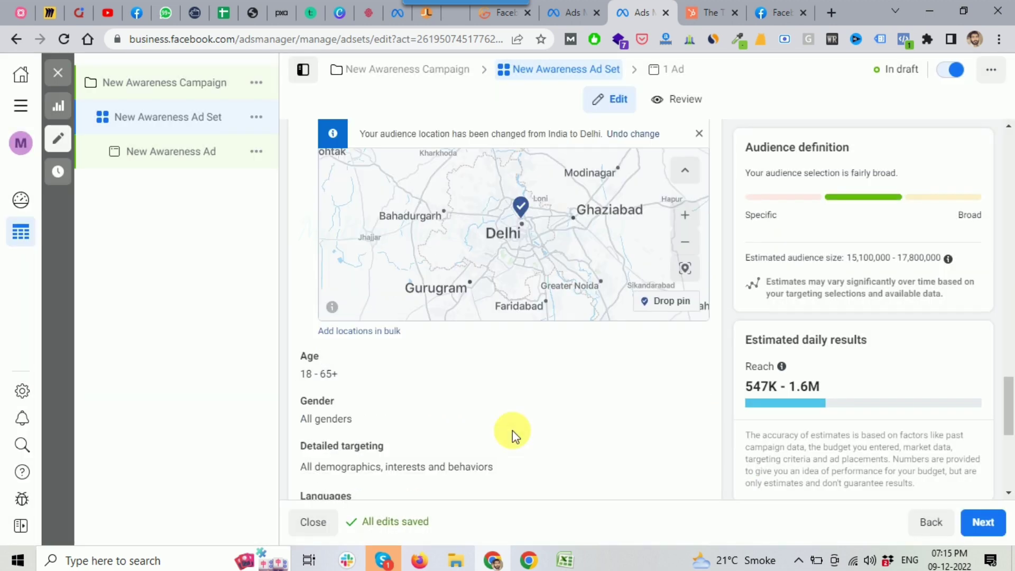
double_click(309, 357)
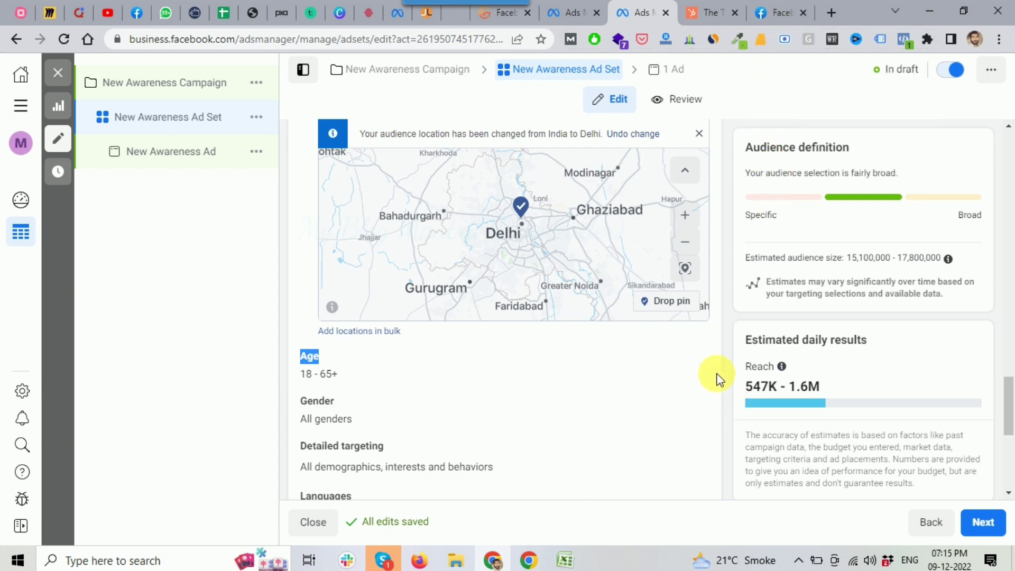
left_click(694, 356)
left_click(353, 381)
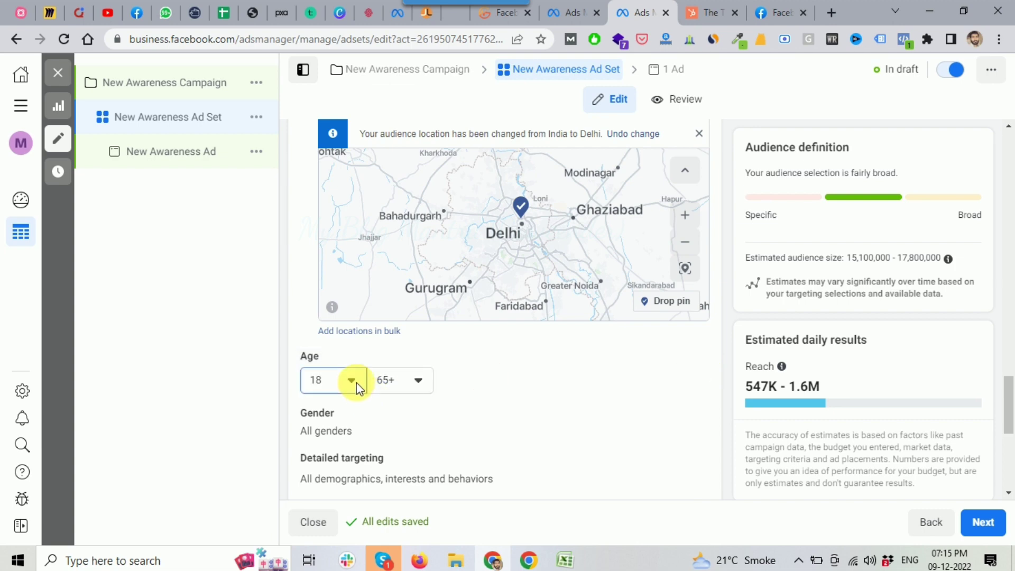
scroll(375, 322, "down", 1)
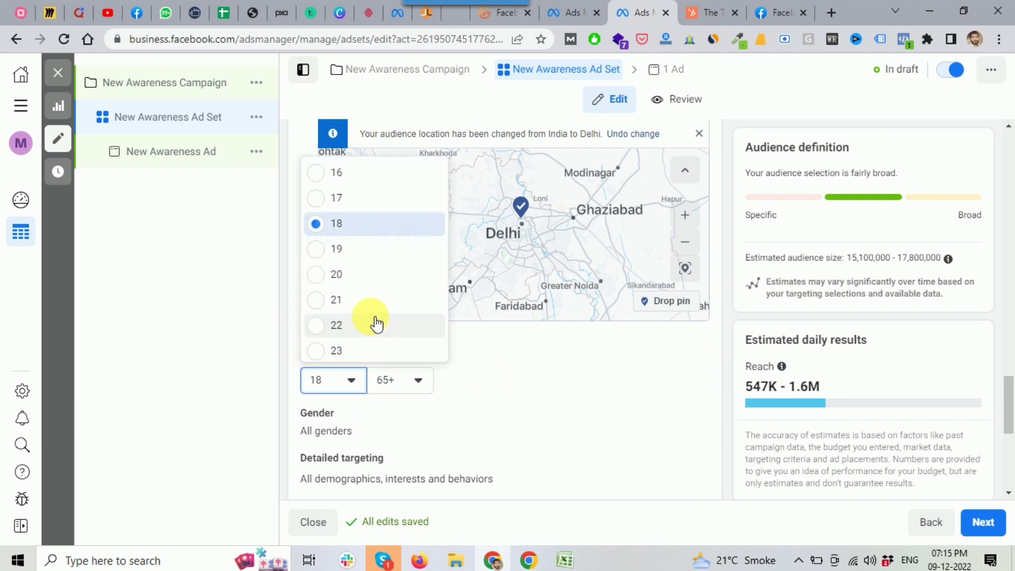
scroll(376, 324, "down", 1)
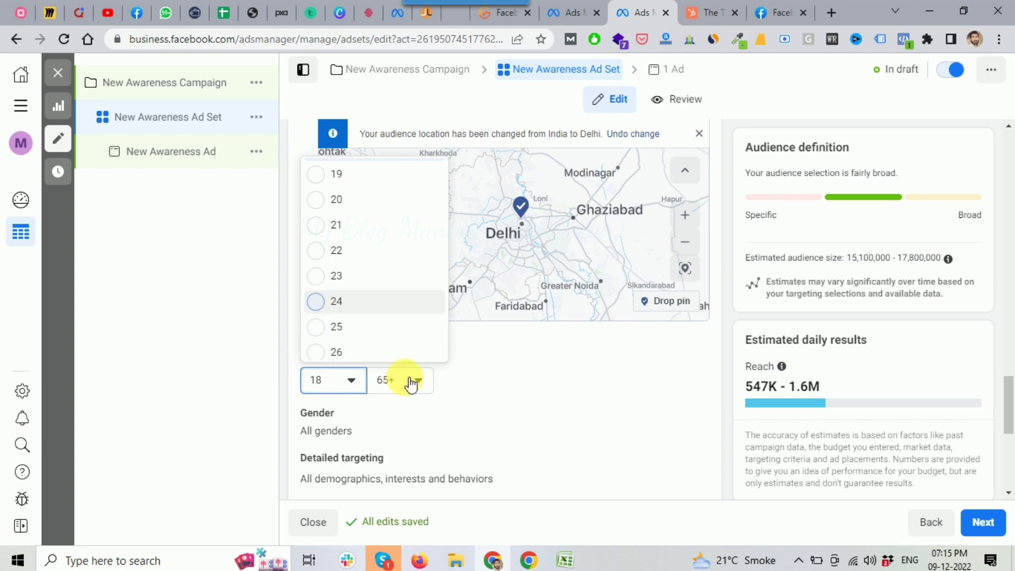
key("Return")
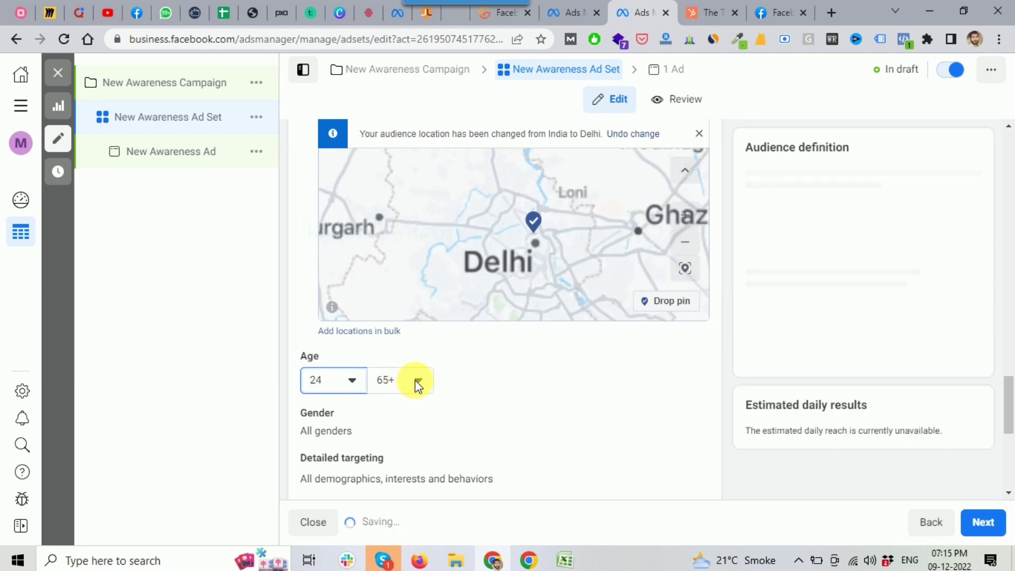
- Set the audience's maximum age to 40
left_click(416, 379)
scroll(414, 268, "up", 2)
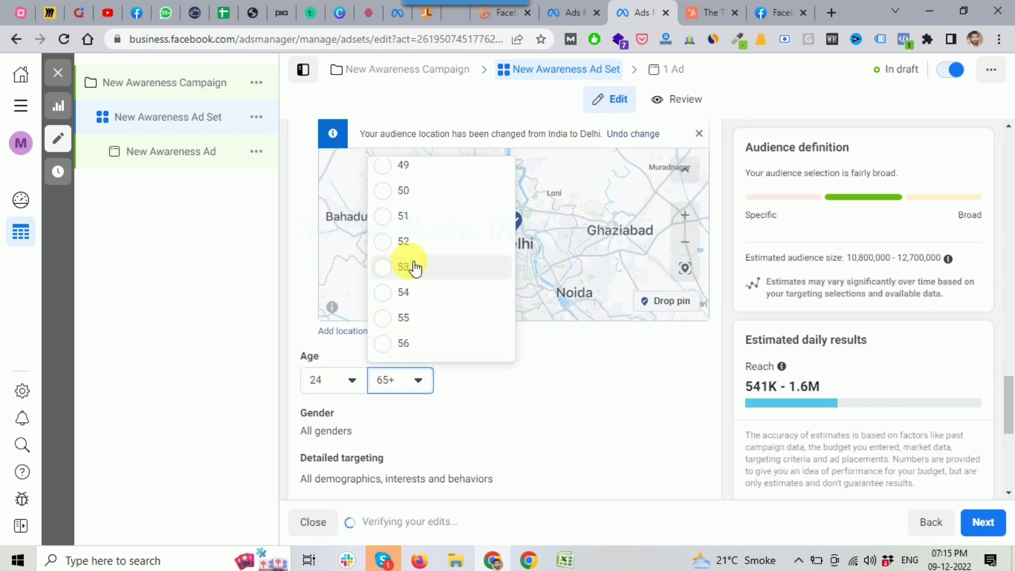
scroll(414, 268, "up", 3)
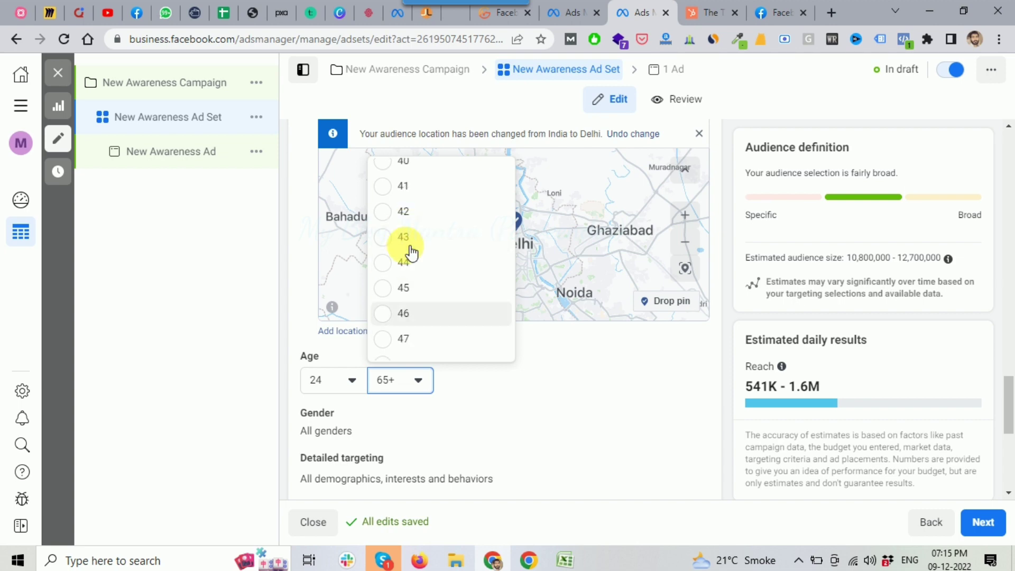
scroll(412, 253, "up", 1)
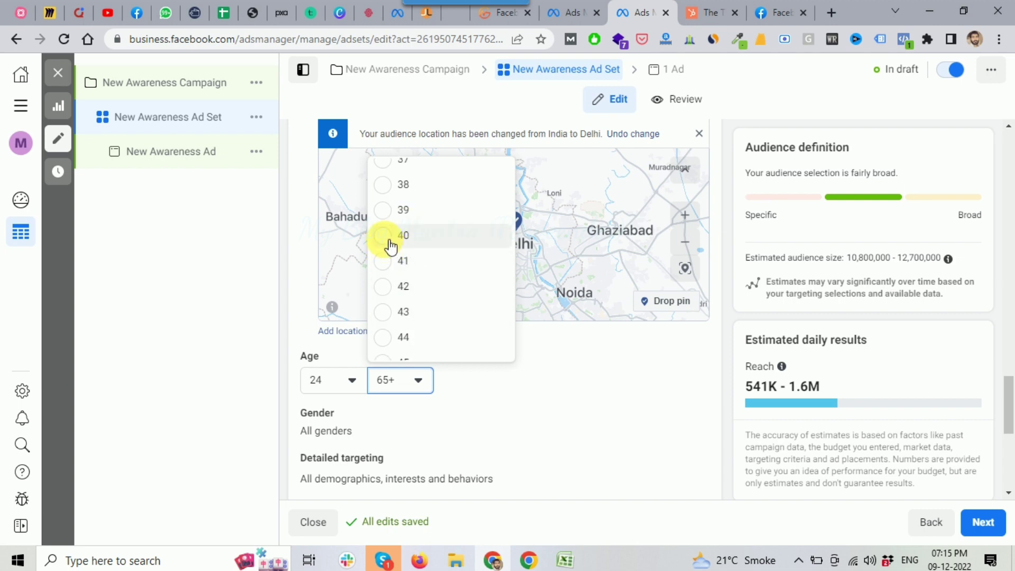
left_click(390, 245)
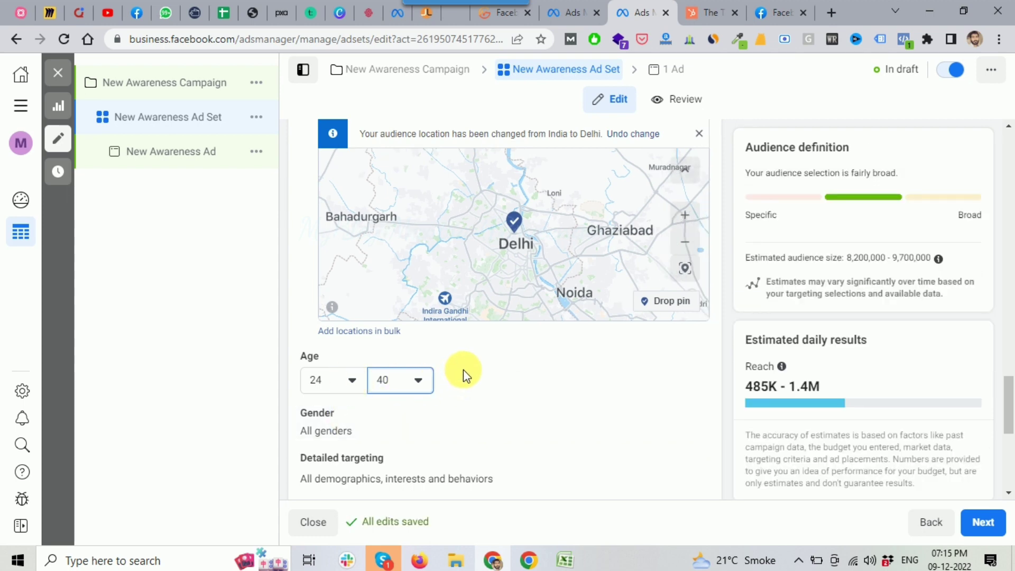
- Open the audience's gender setting for editing
scroll(463, 369, "down", 1)
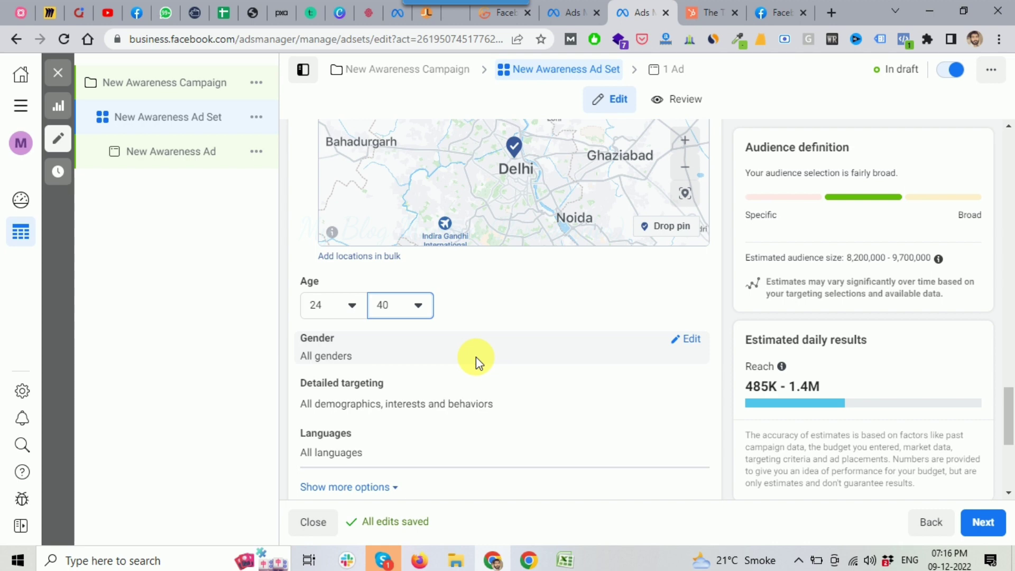
scroll(347, 363, "down", 1)
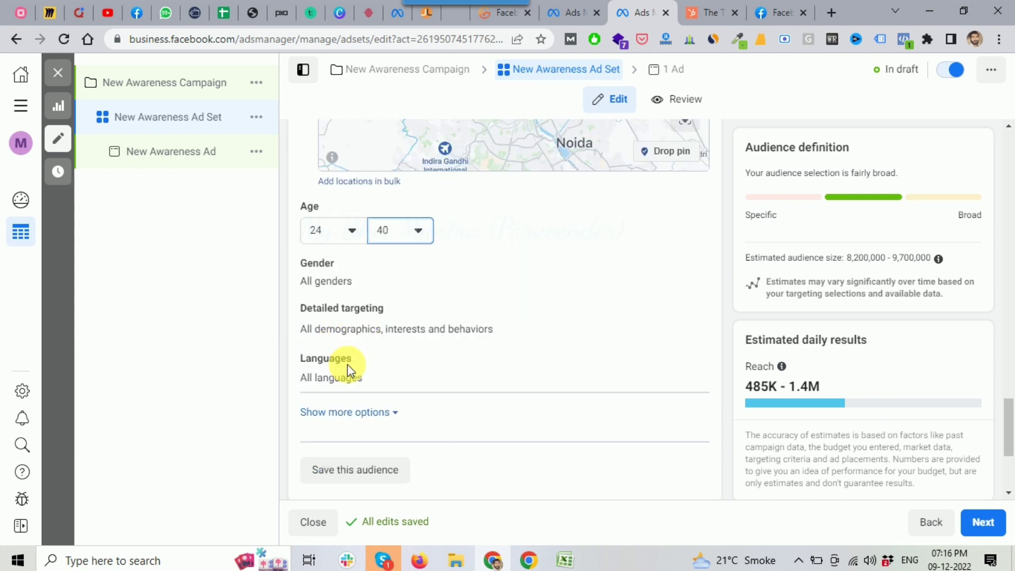
mouse_move(359, 358)
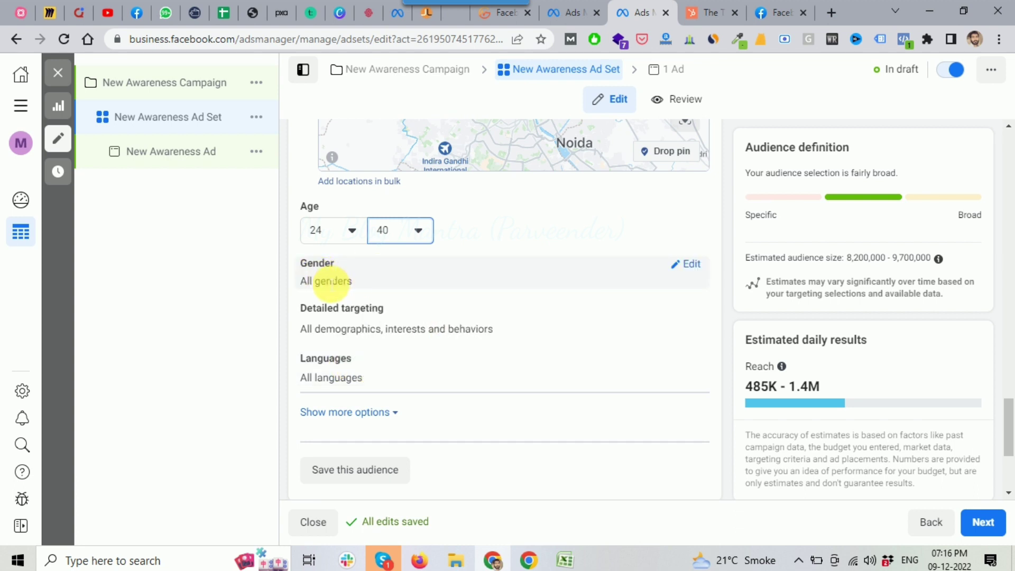
left_click(688, 266)
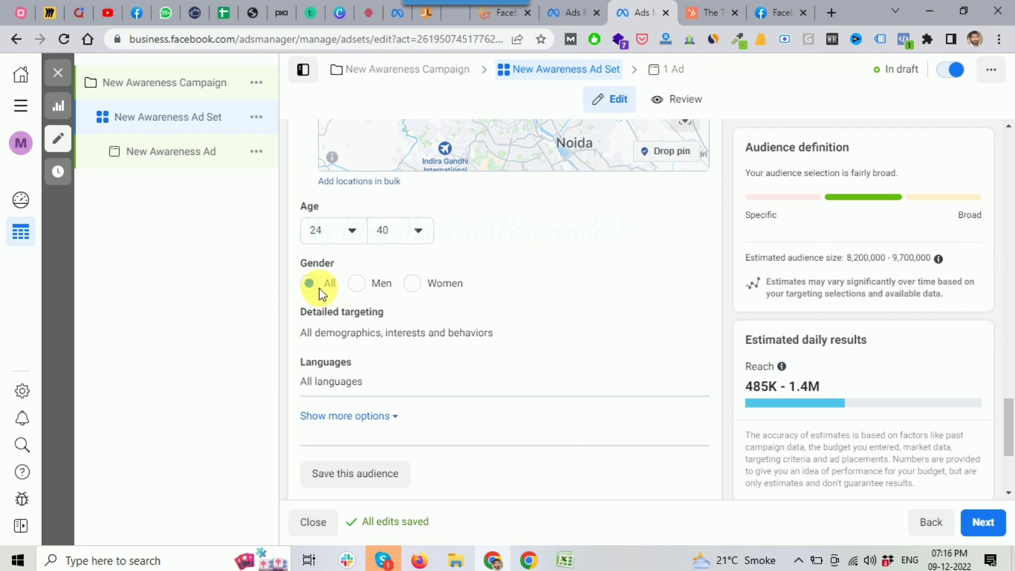
- Open the audience's detailed targeting for editing and look over the settings around it
scroll(426, 281, "down", 1)
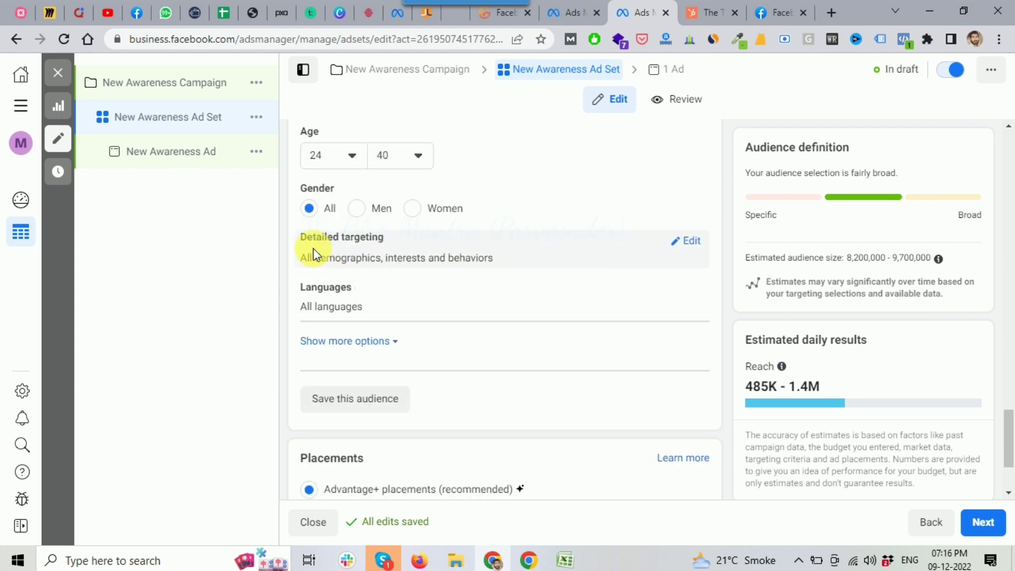
left_click_drag(297, 236, 384, 241)
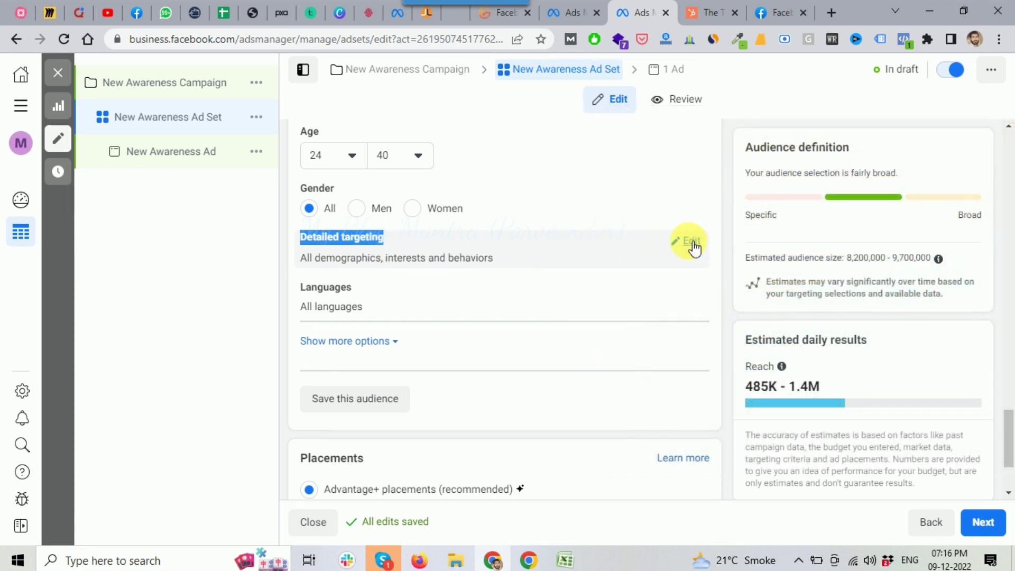
left_click(689, 242)
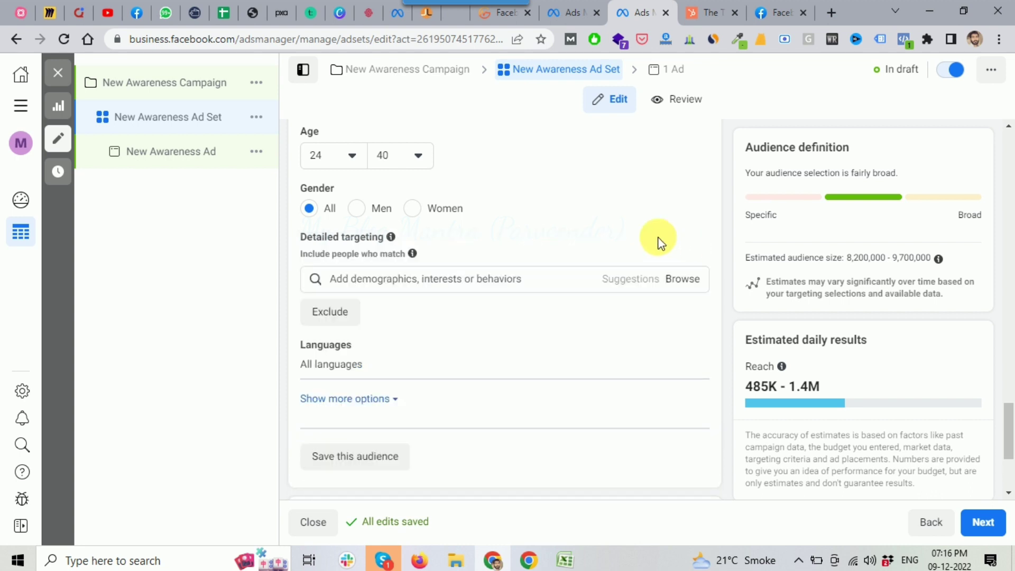
scroll(660, 243, "down", 2)
scroll(554, 245, "up", 2)
- Browse the detailed targeting categories and examine the subcategories under Demographics
left_click(685, 280)
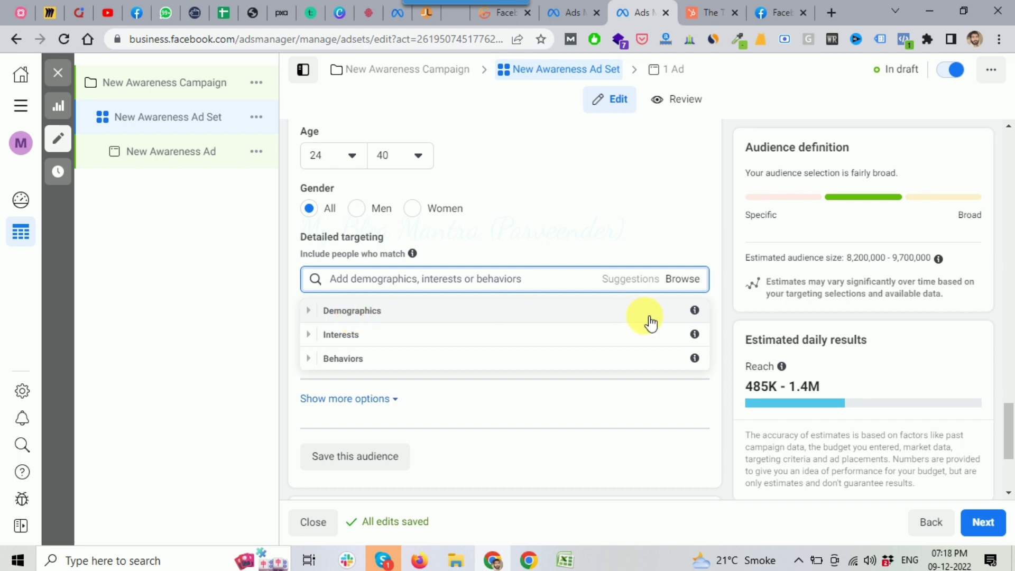
left_click(312, 313)
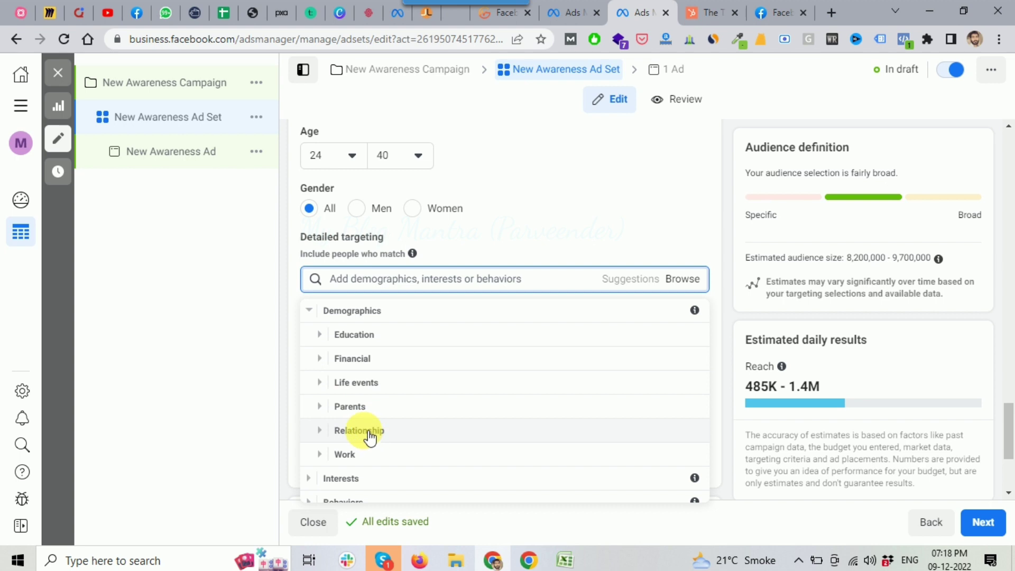
scroll(369, 436, "down", 1)
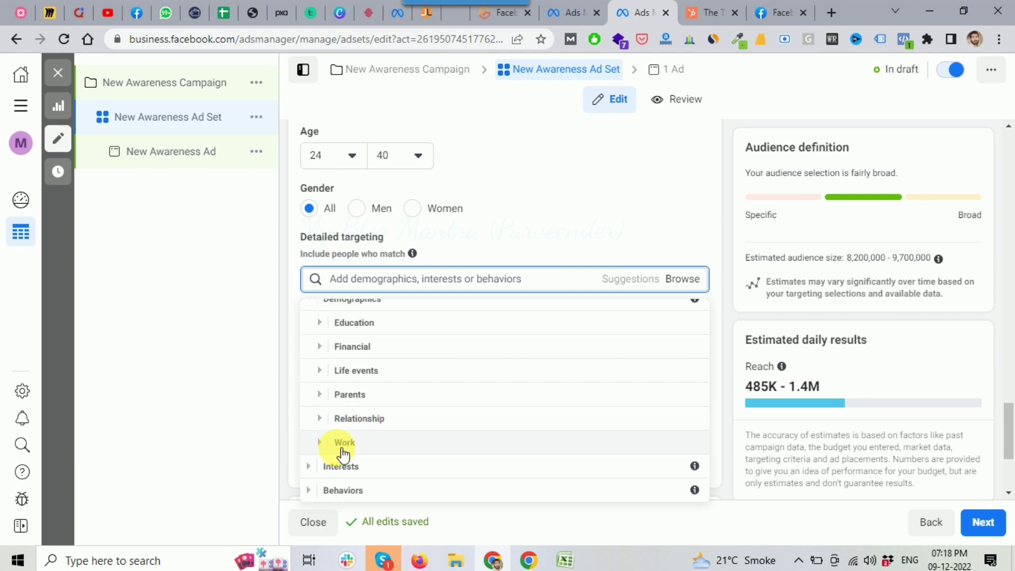
scroll(328, 370, "up", 1)
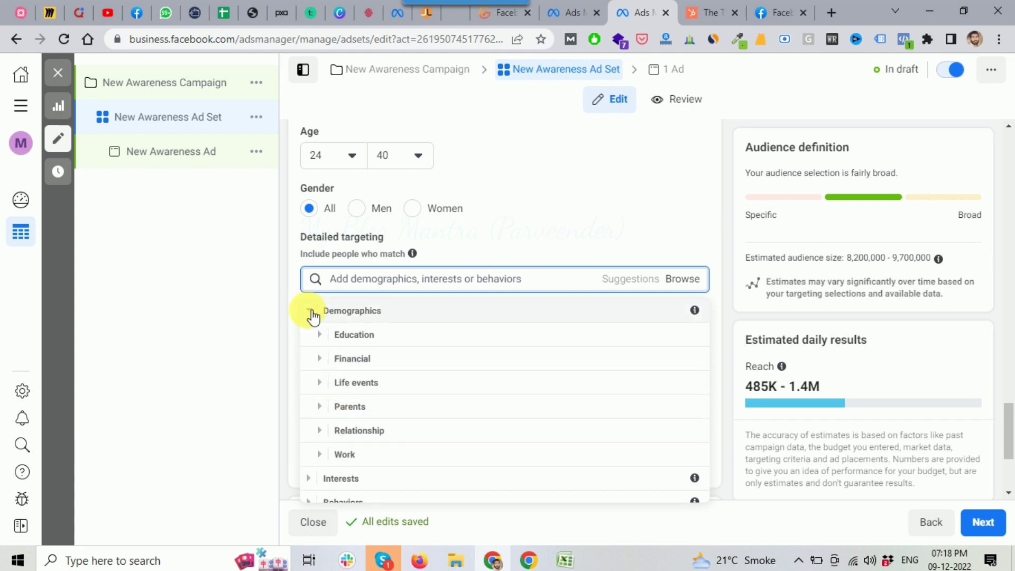
left_click(313, 311)
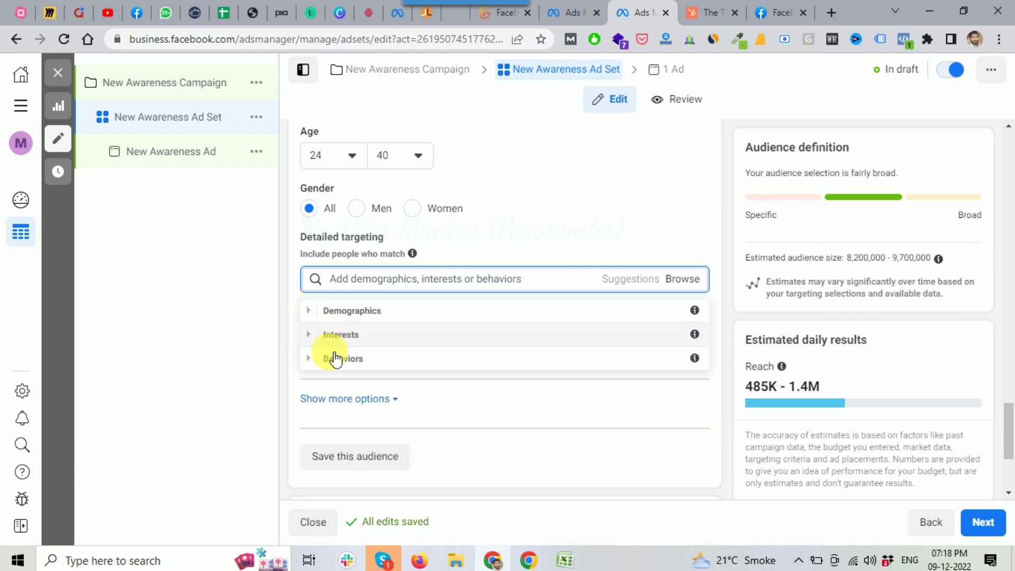
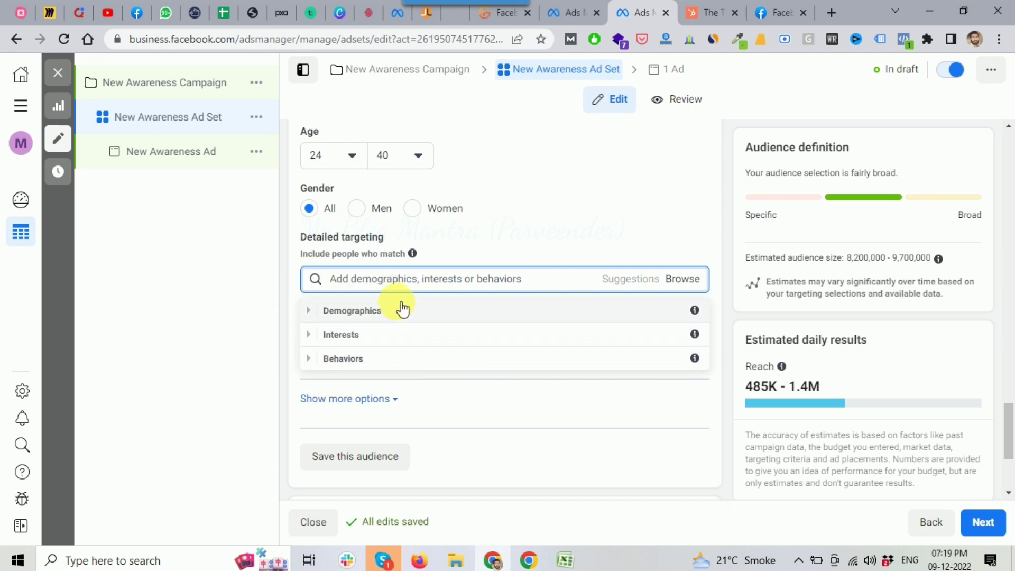
- Limit the audience's gender to Women and add the "Luxury goods (retail)" interest to its detailed targeting, searching for "luxury"
left_click(381, 286)
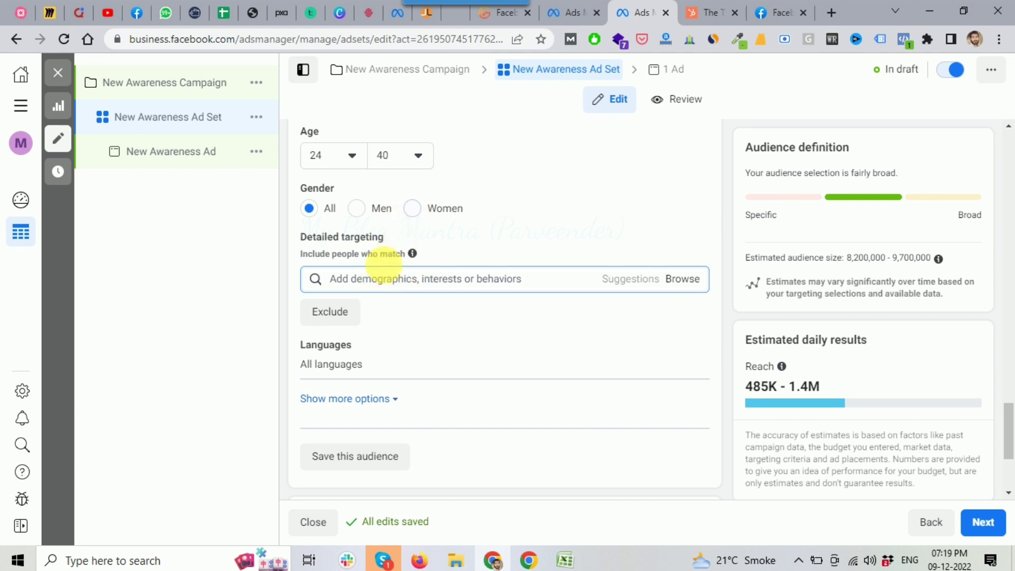
left_click(412, 208)
left_click(385, 278)
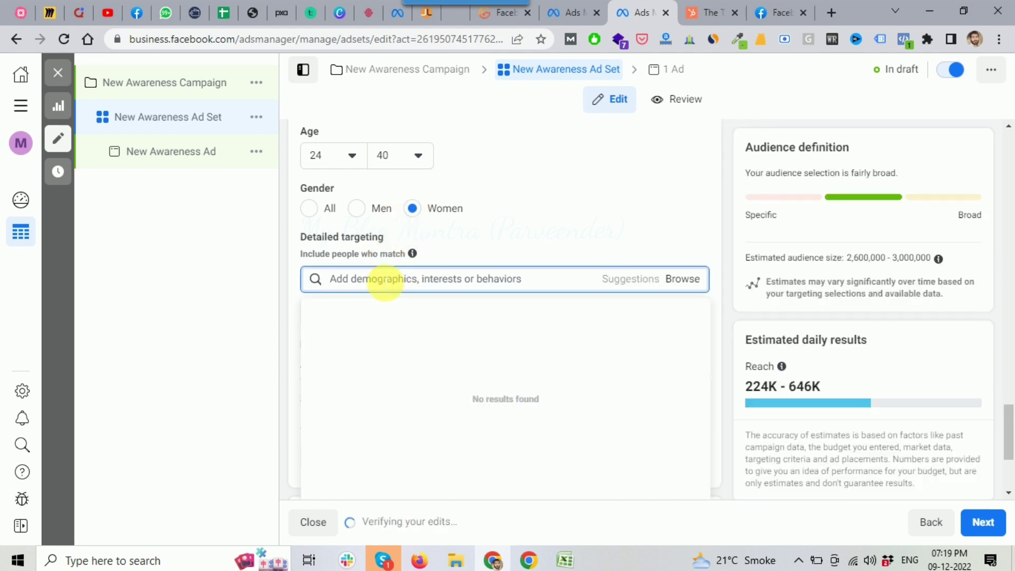
type("Iux")
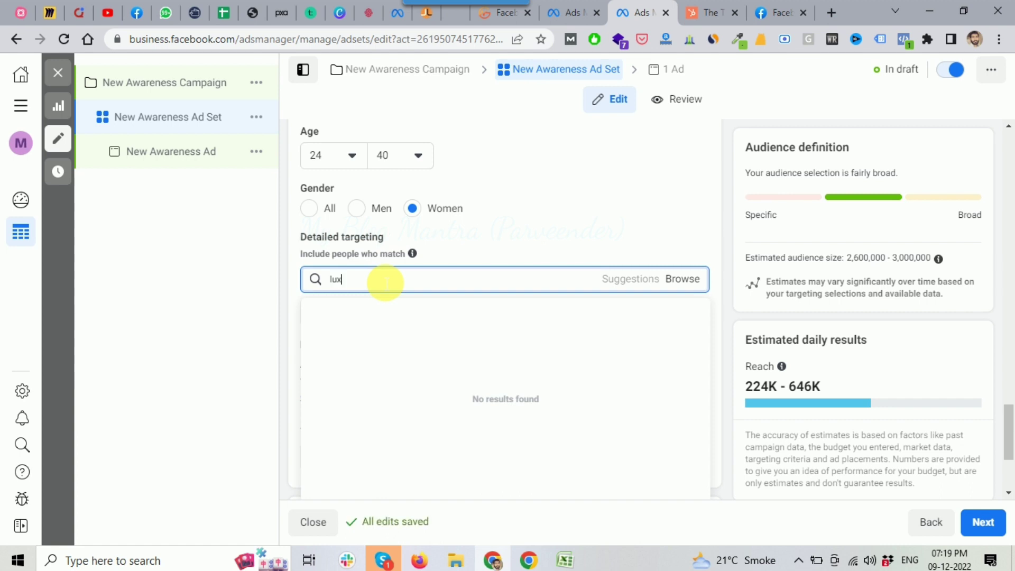
type("ury")
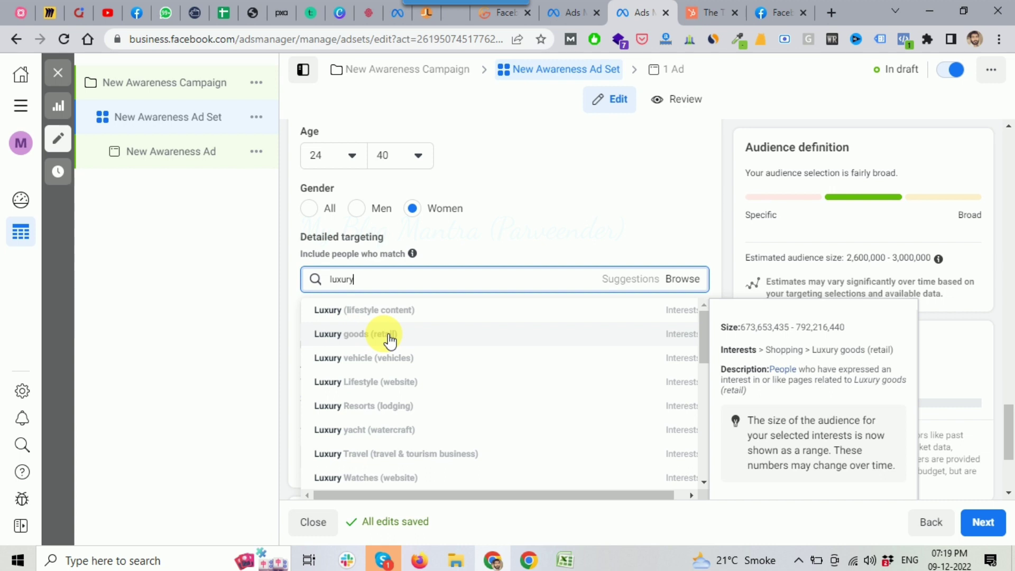
left_click(386, 338)
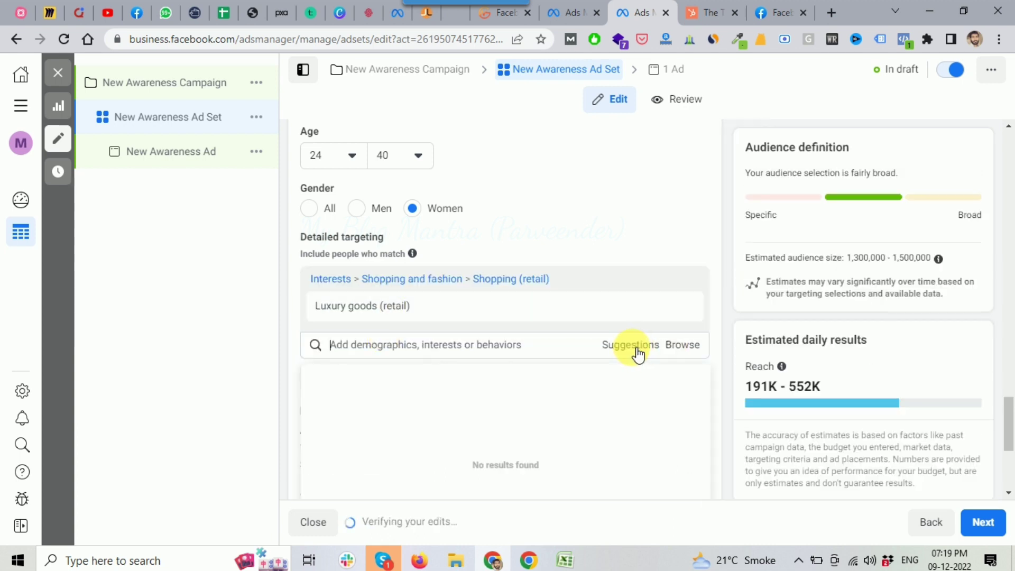
- Add "Shopping malls (retail)" from the suggested options to the included detailed targeting
mouse_move(340, 302)
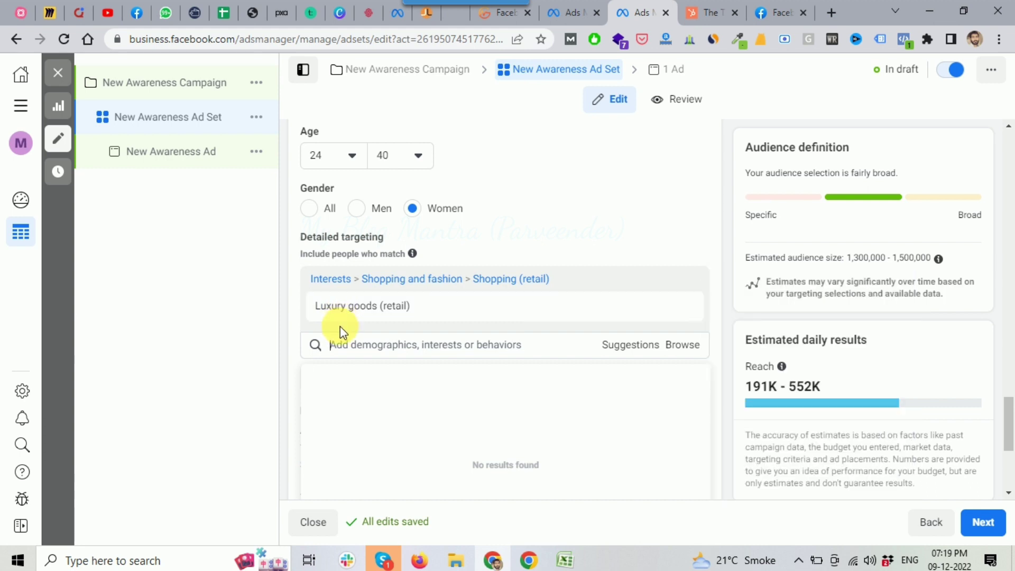
mouse_move(368, 325)
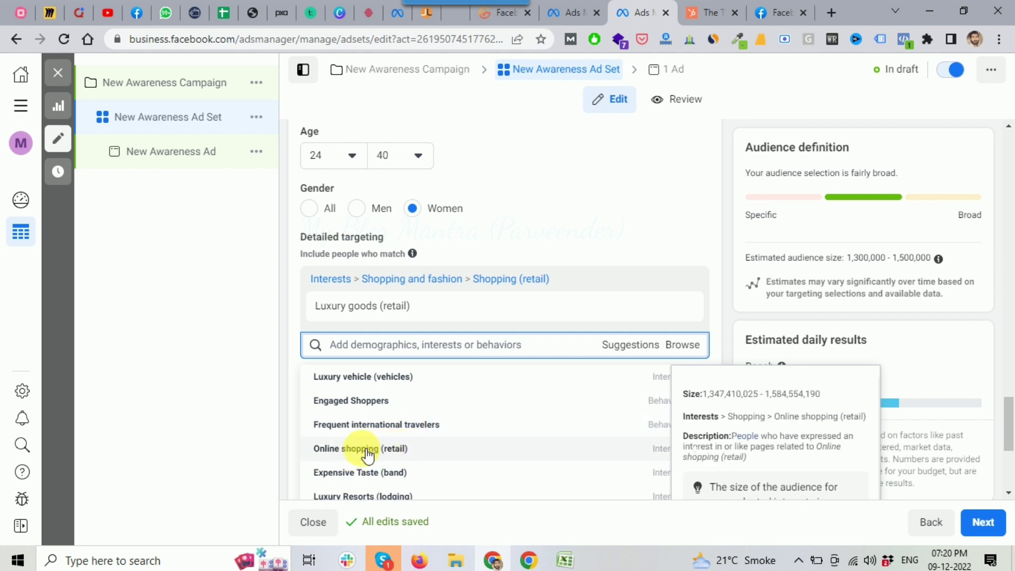
scroll(363, 449, "down", 1)
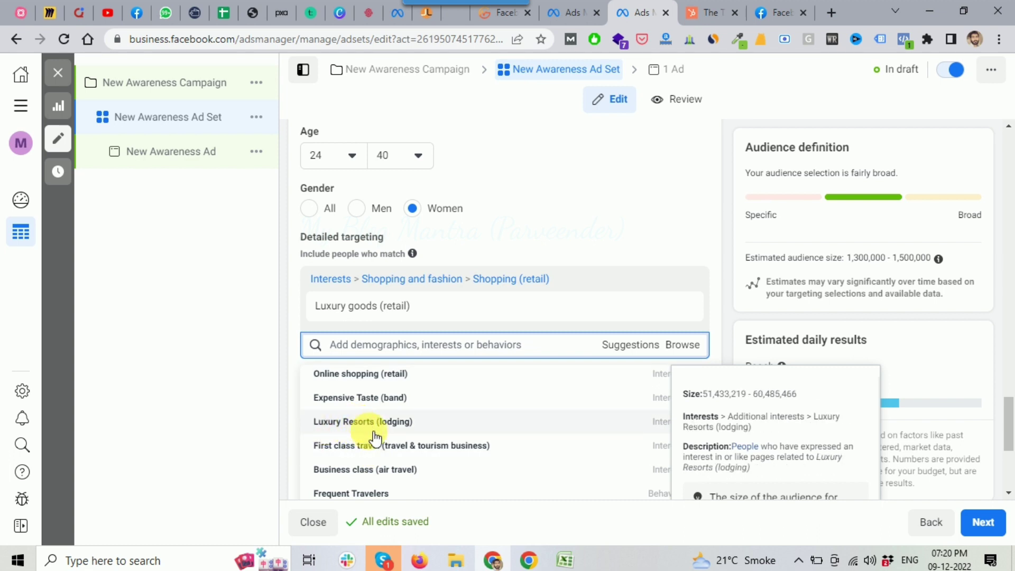
scroll(373, 451, "down", 1)
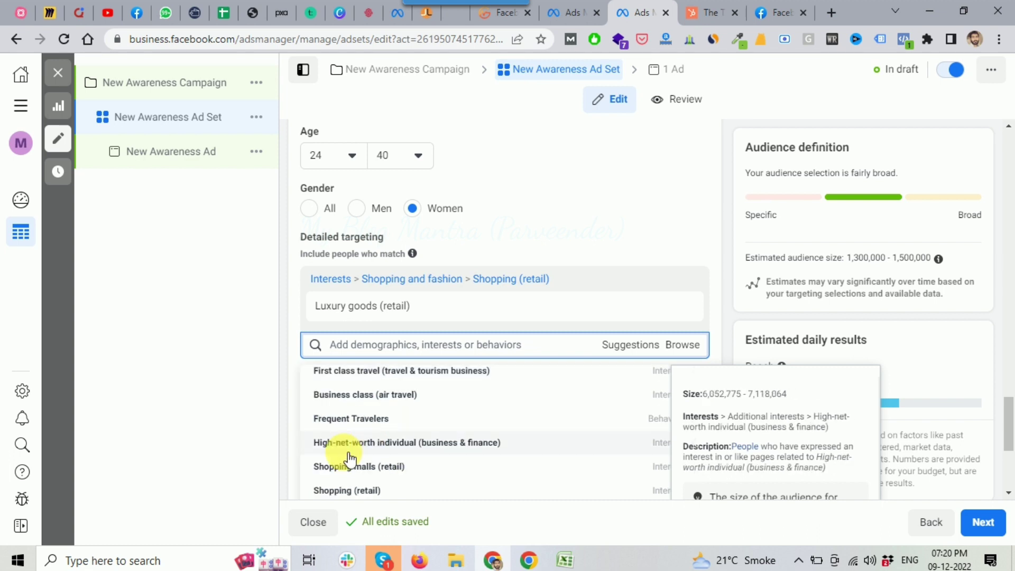
left_click(381, 467)
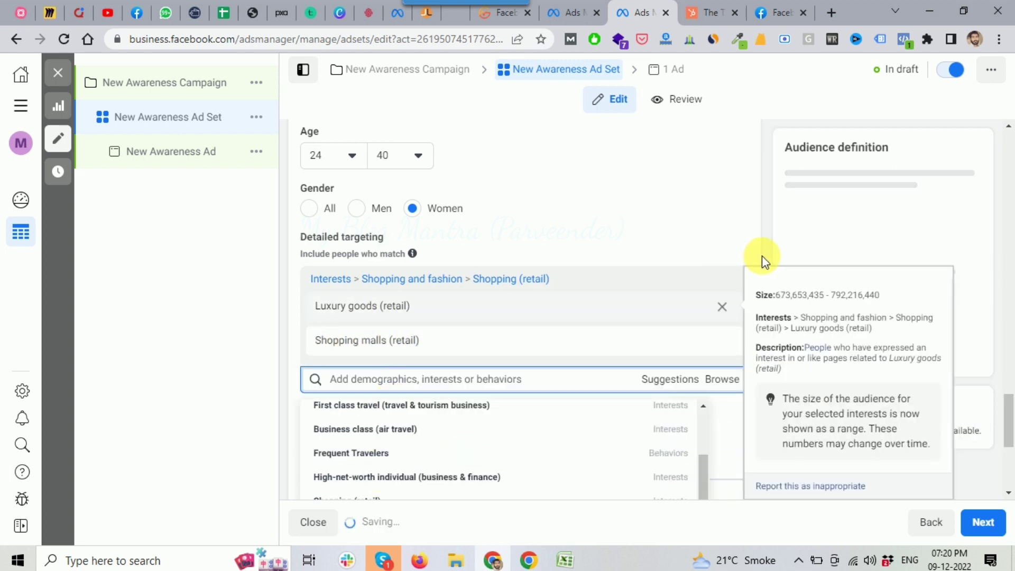
left_click(407, 234)
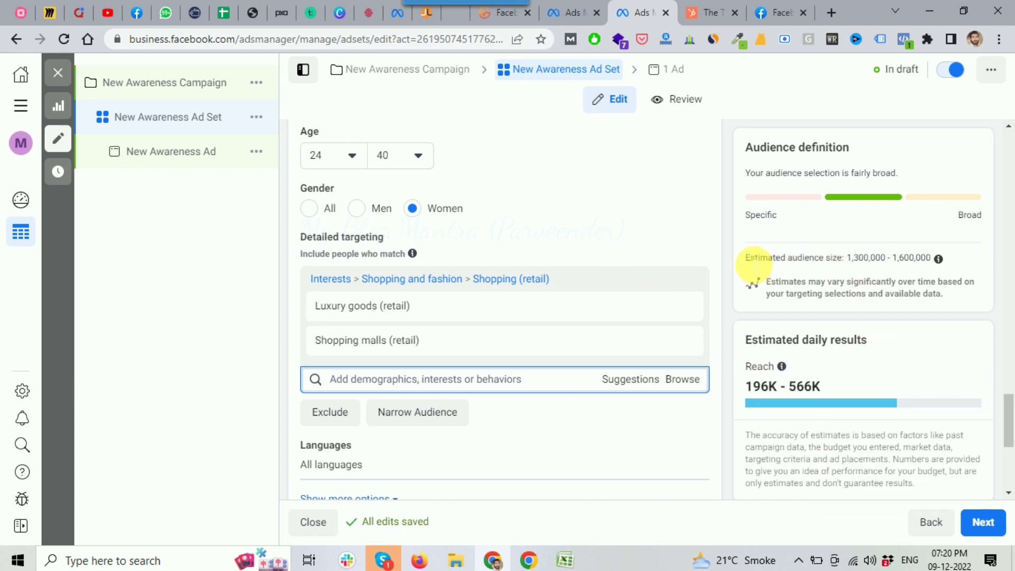
- Examine the estimated audience size and the estimated daily results, and review the two included shopping interests
left_click_drag(746, 258, 845, 262)
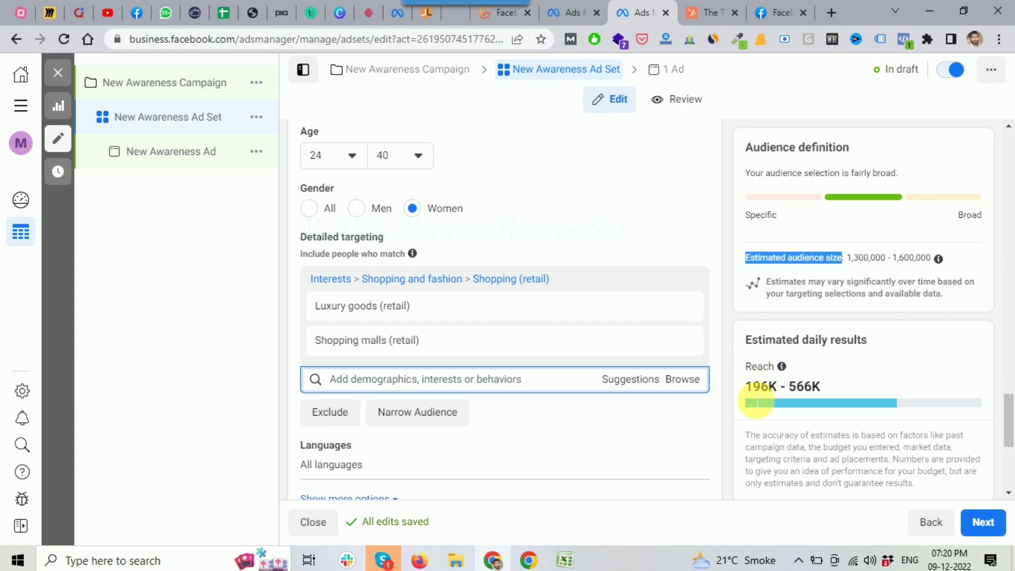
left_click_drag(745, 340, 897, 338)
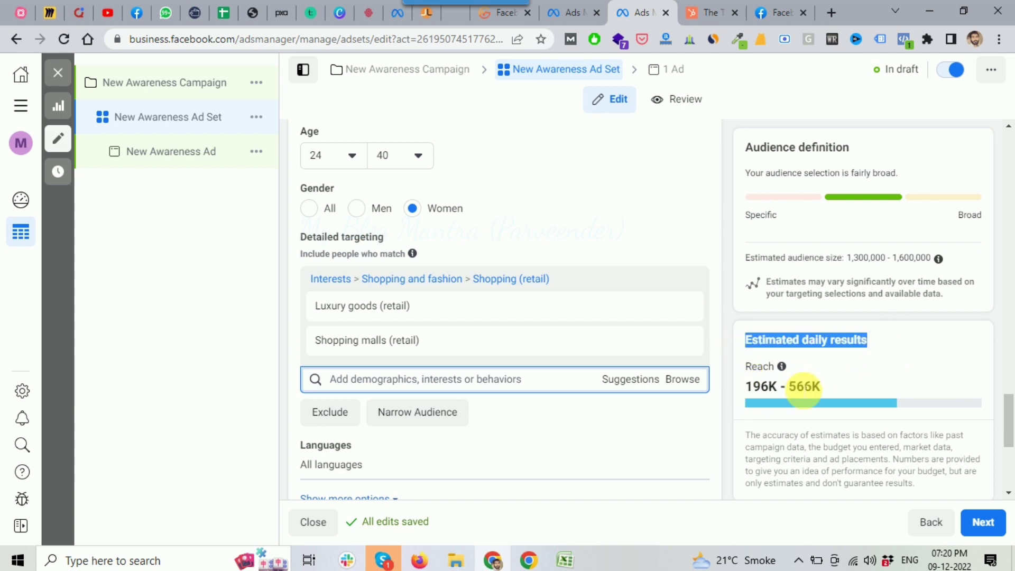
left_click_drag(751, 392, 830, 386)
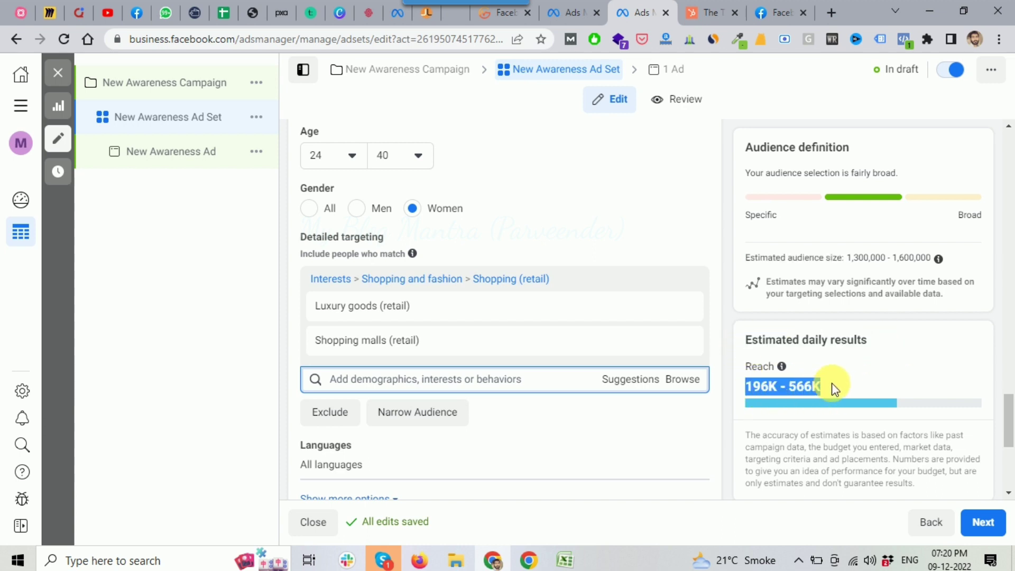
left_click(719, 383)
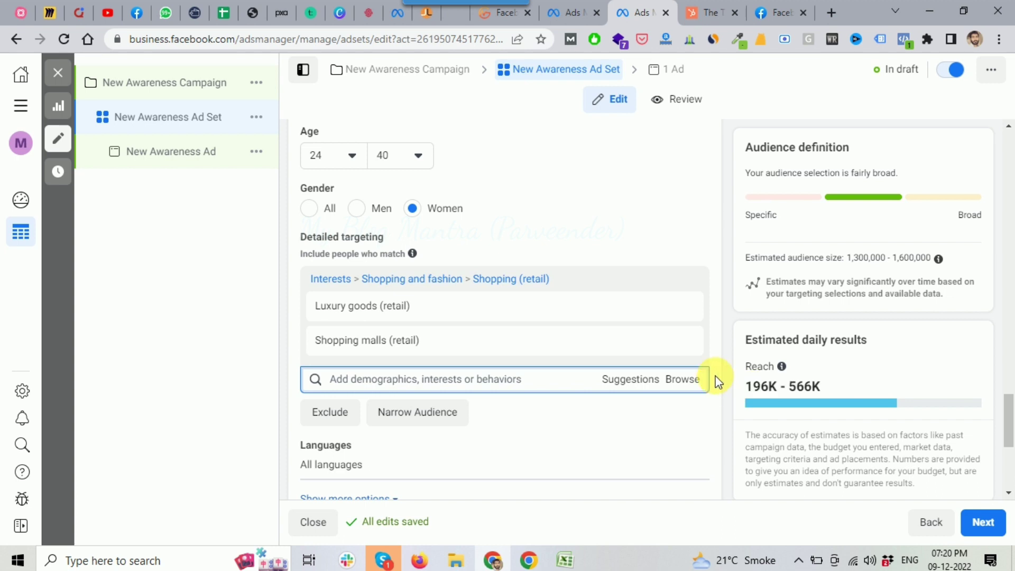
scroll(713, 377, "down", 1)
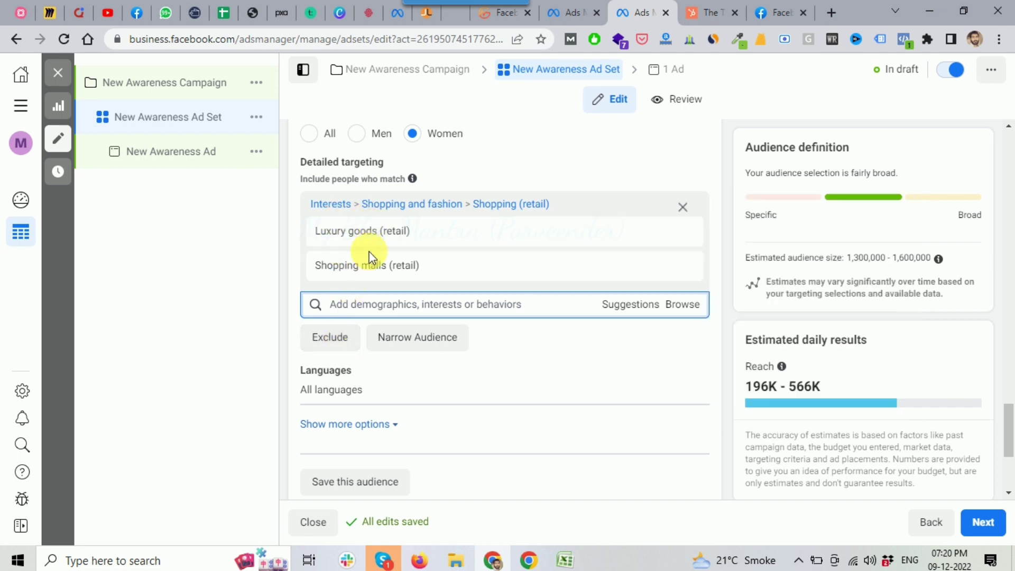
mouse_move(371, 274)
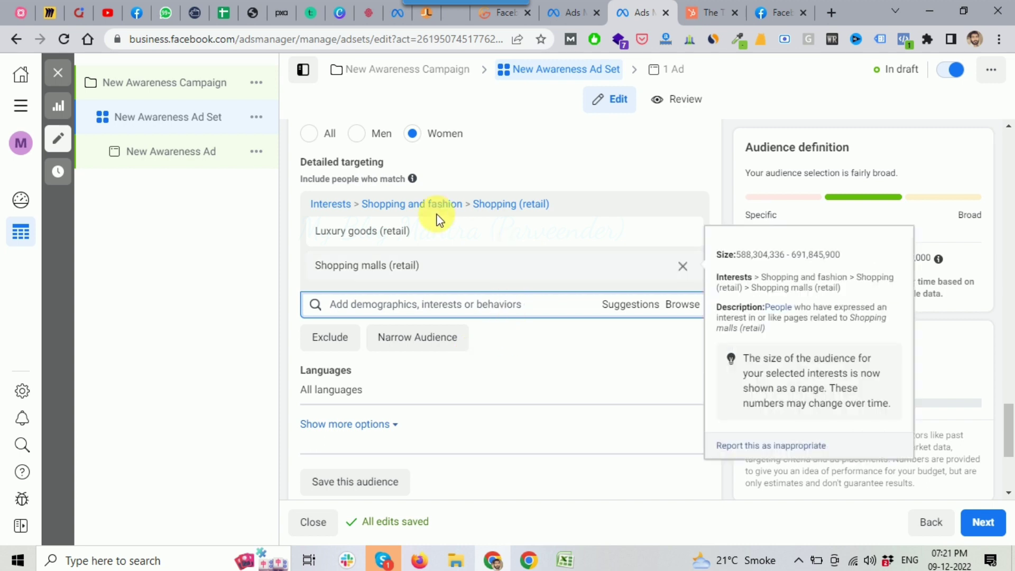
mouse_move(372, 237)
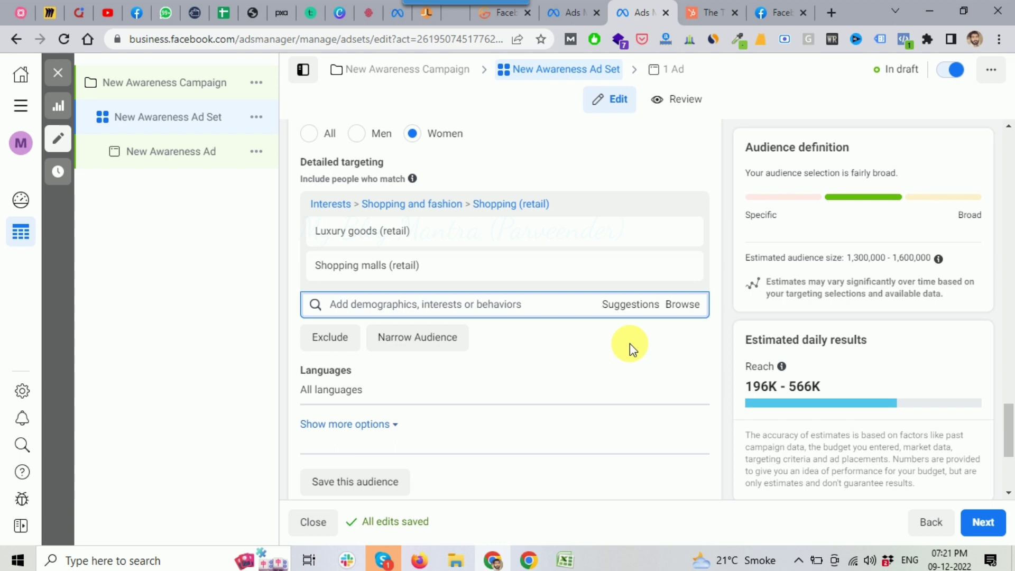
- Narrow the audience by starting an additional condition that people must also match
left_click(437, 342)
scroll(417, 328, "down", 1)
left_click(406, 283)
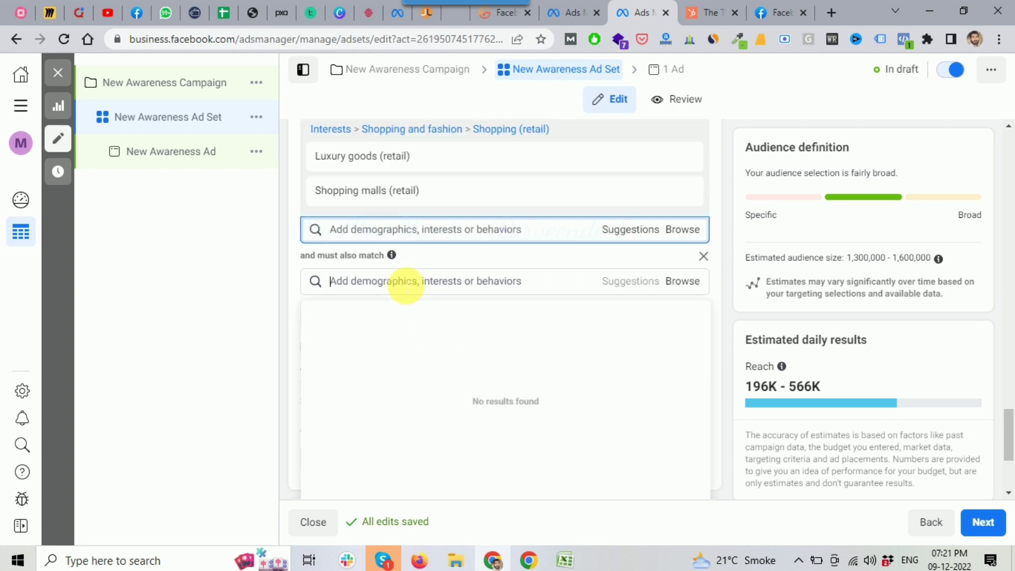
- Search the additional must-also-match condition's targeting options for "engaged" and clear the search
type("engaged")
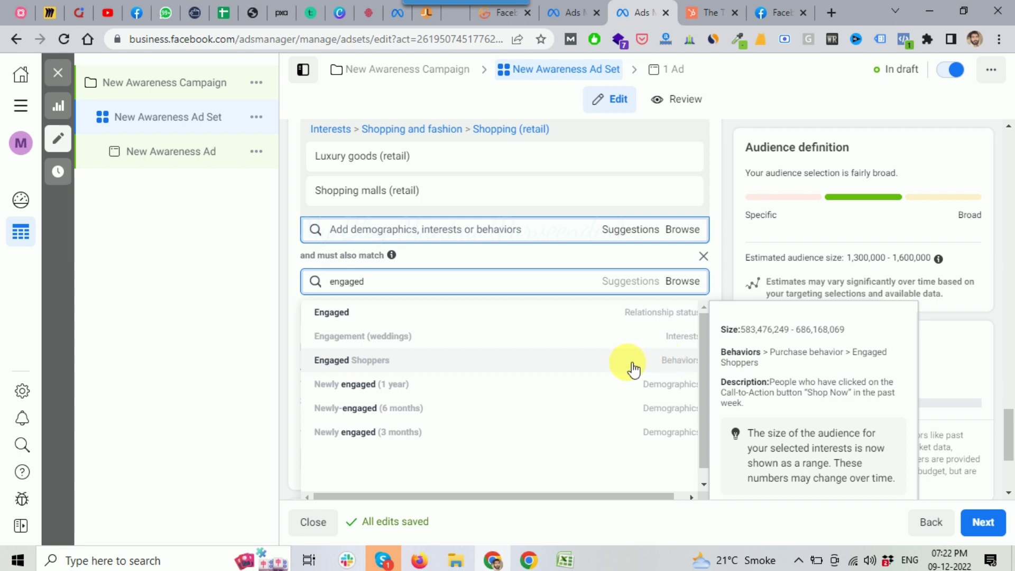
double_click(381, 282)
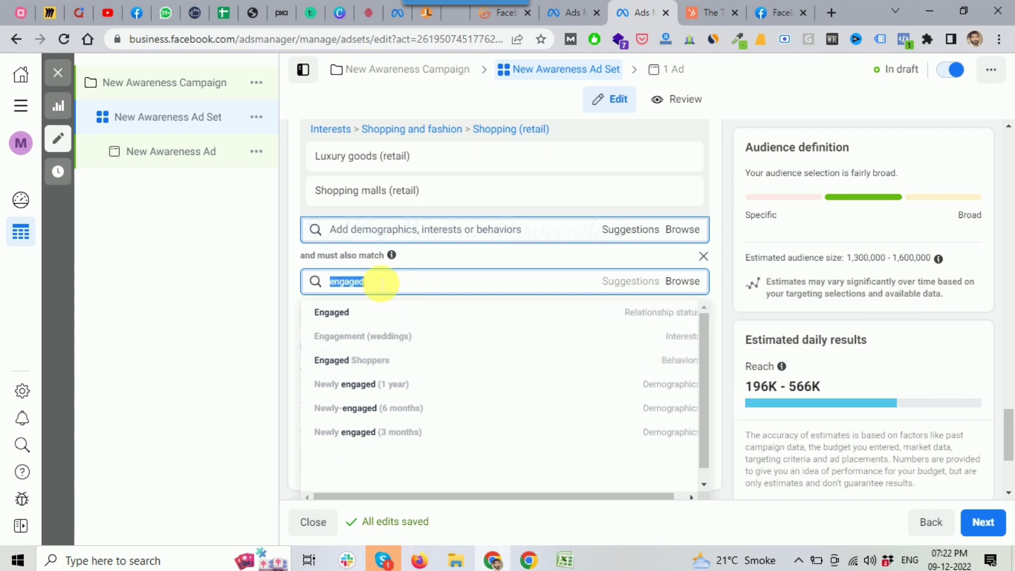
key("BackSpace")
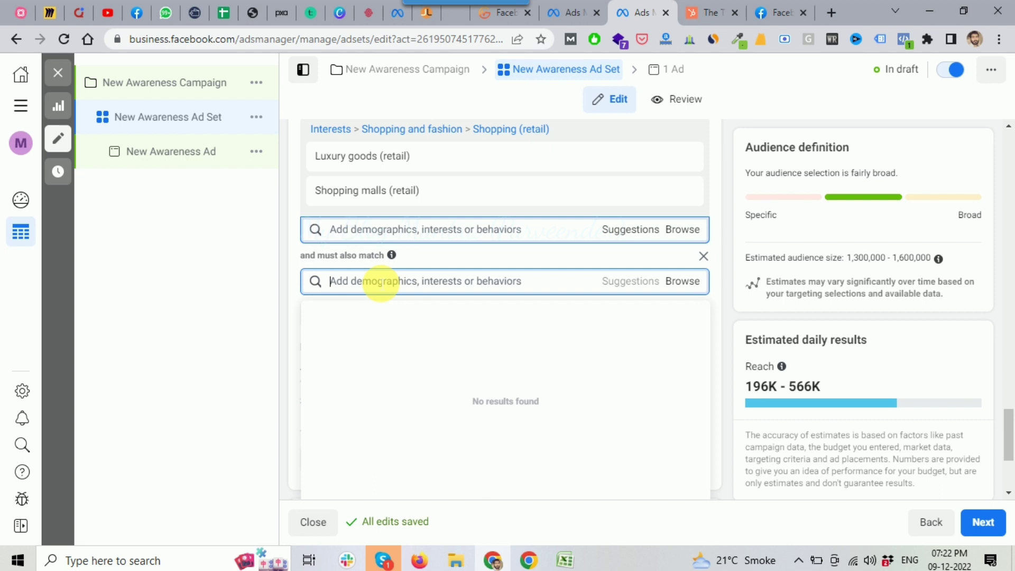
- Search the must-also-match condition for "iphone", browse the matching options and add the behavior "Owns: iPhone SE"
type("iphone")
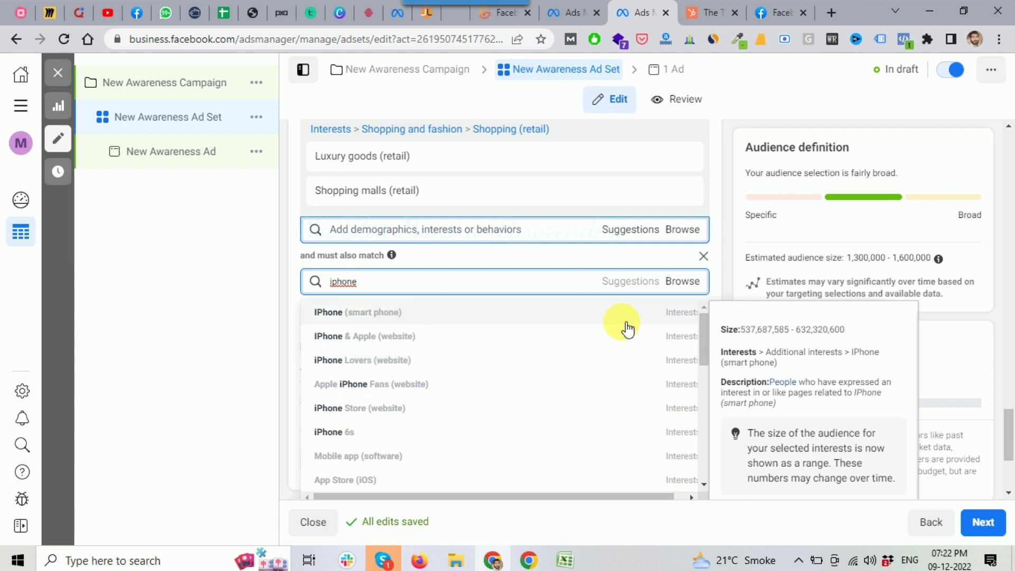
scroll(629, 378, "down", 3)
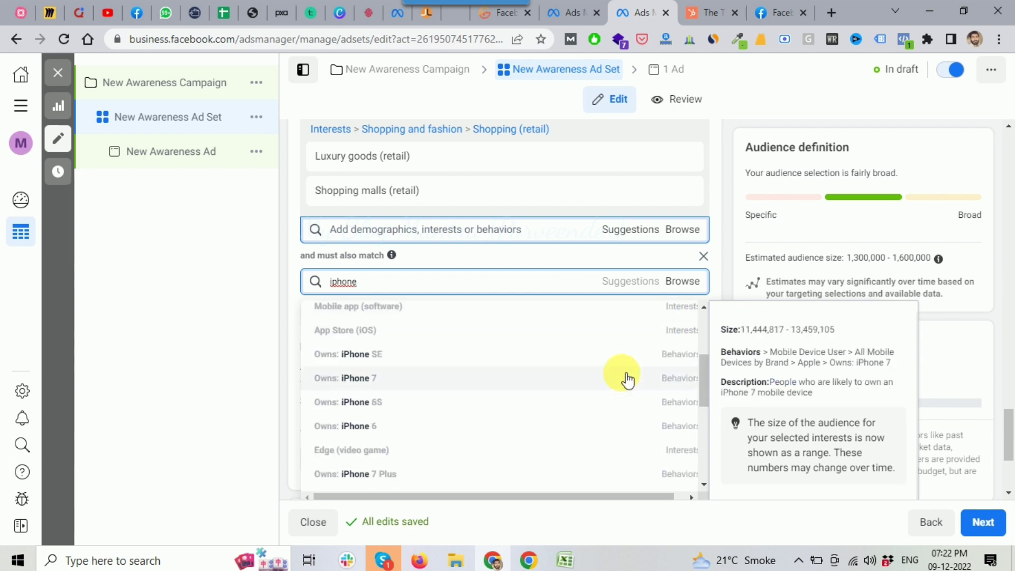
scroll(627, 378, "down", 3)
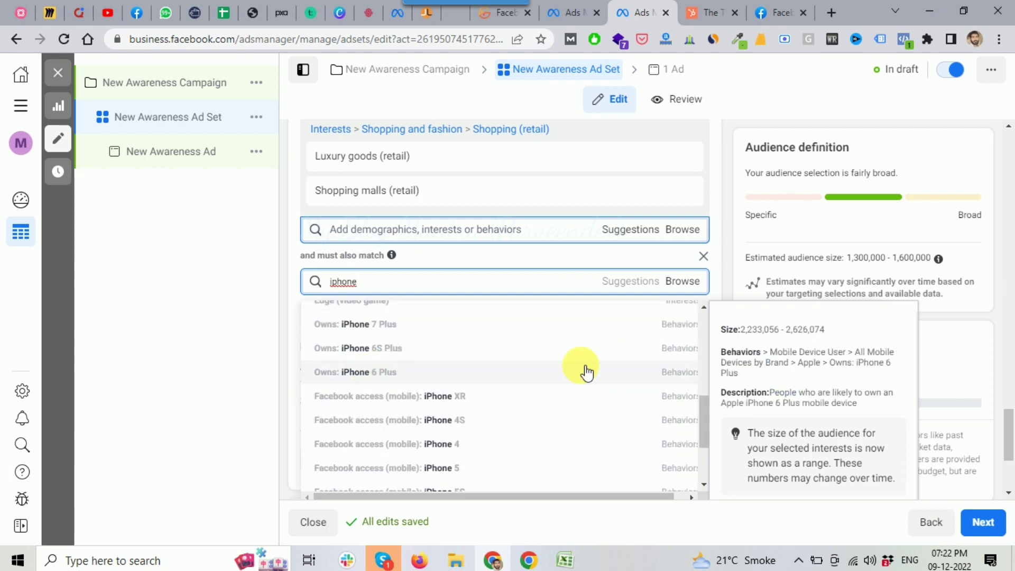
scroll(593, 385, "up", 2)
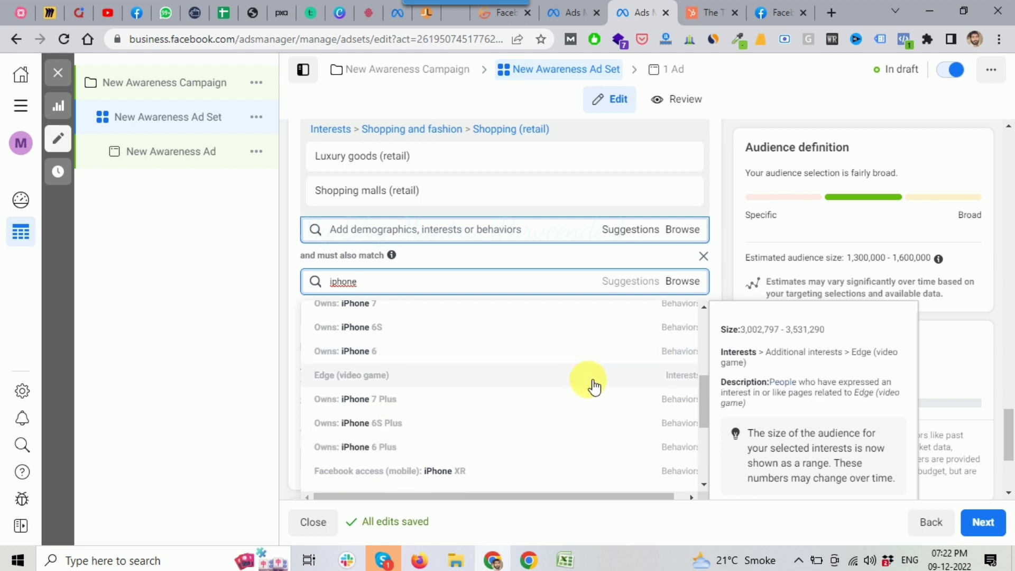
scroll(593, 385, "down", 3)
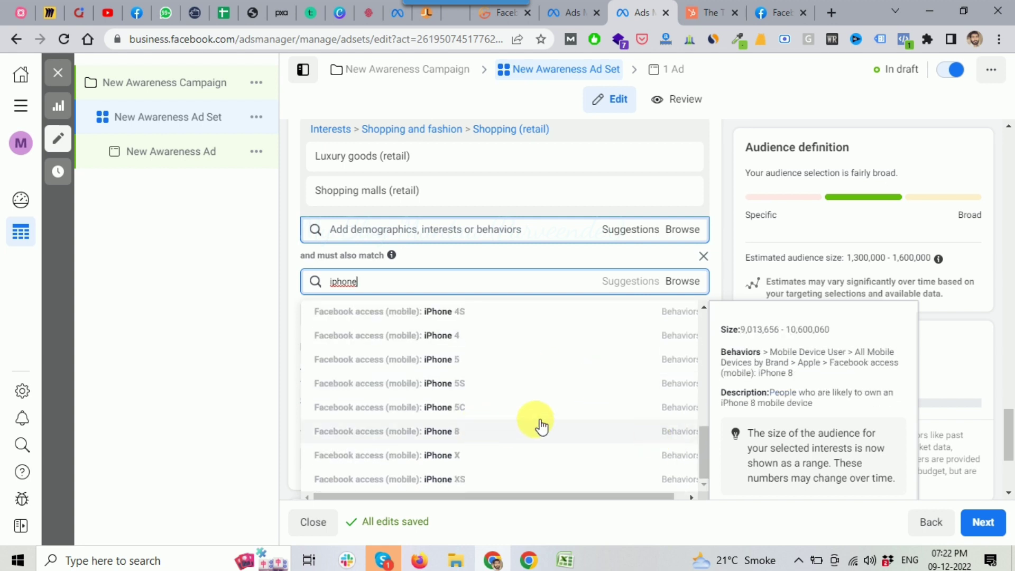
scroll(540, 426, "up", 4)
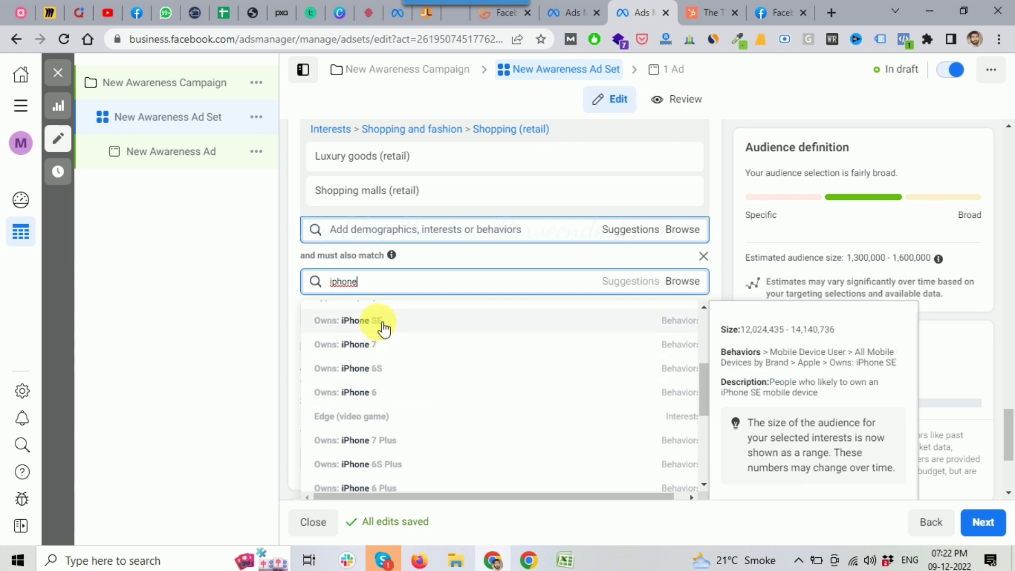
scroll(436, 407, "down", 3)
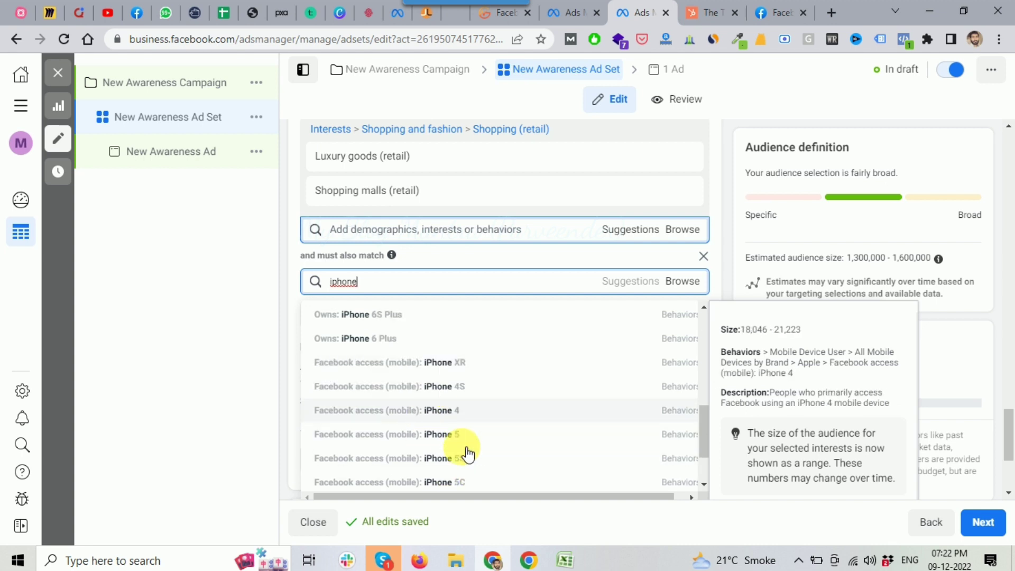
scroll(467, 453, "down", 2)
scroll(512, 439, "up", 4)
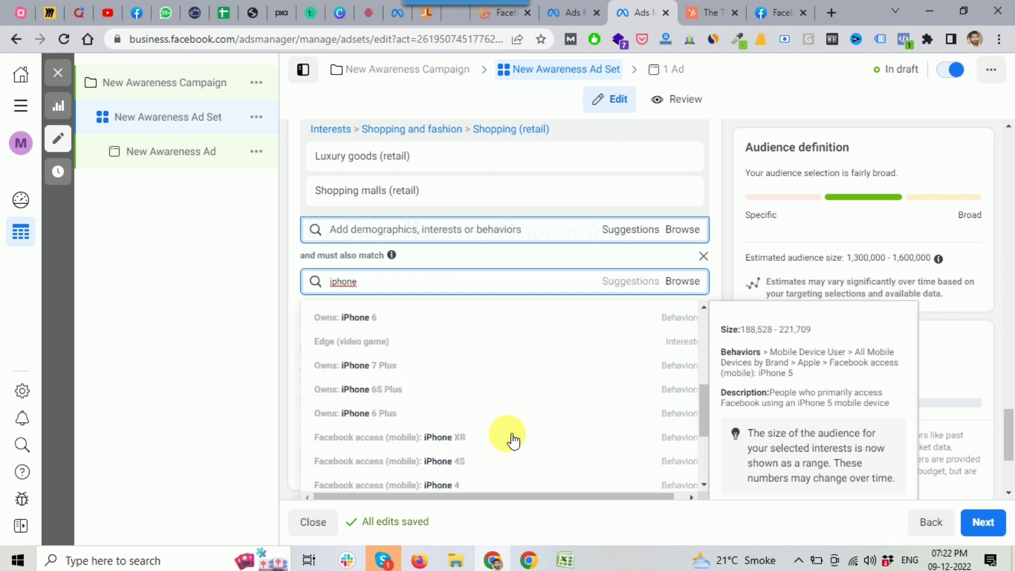
scroll(459, 401, "up", 2)
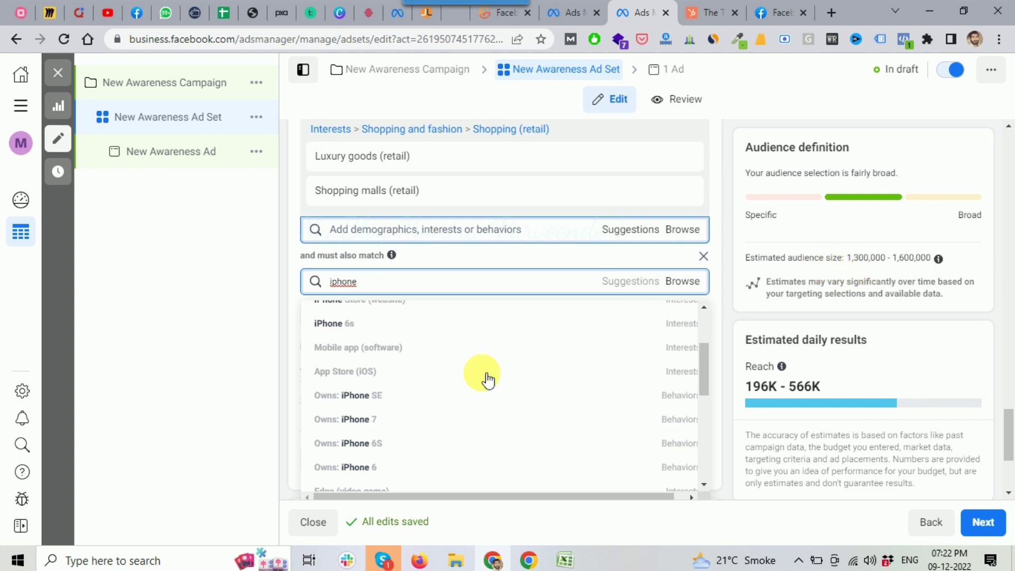
scroll(515, 435, "up", 2)
scroll(507, 431, "up", 1)
scroll(471, 427, "down", 4)
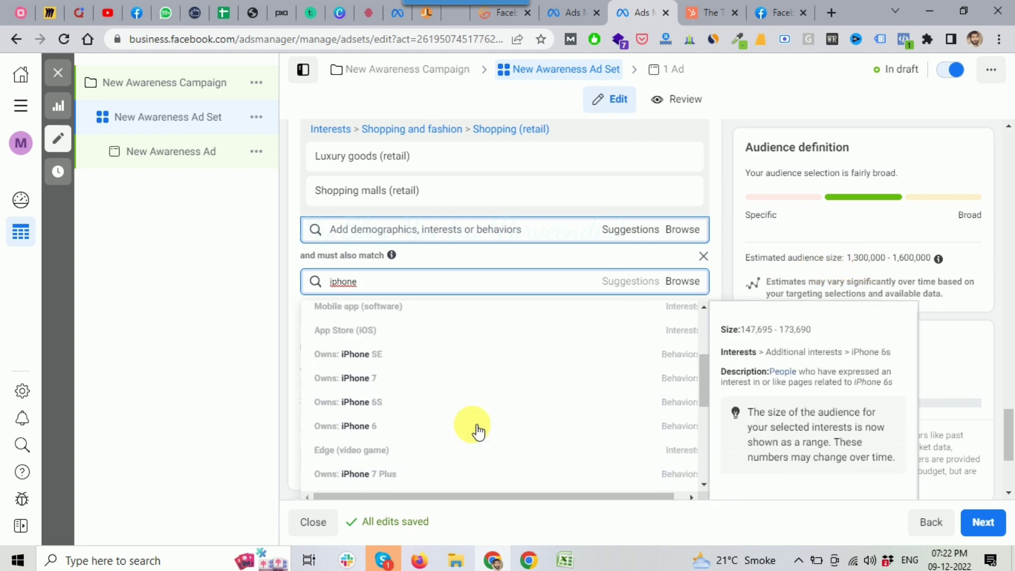
left_click(379, 357)
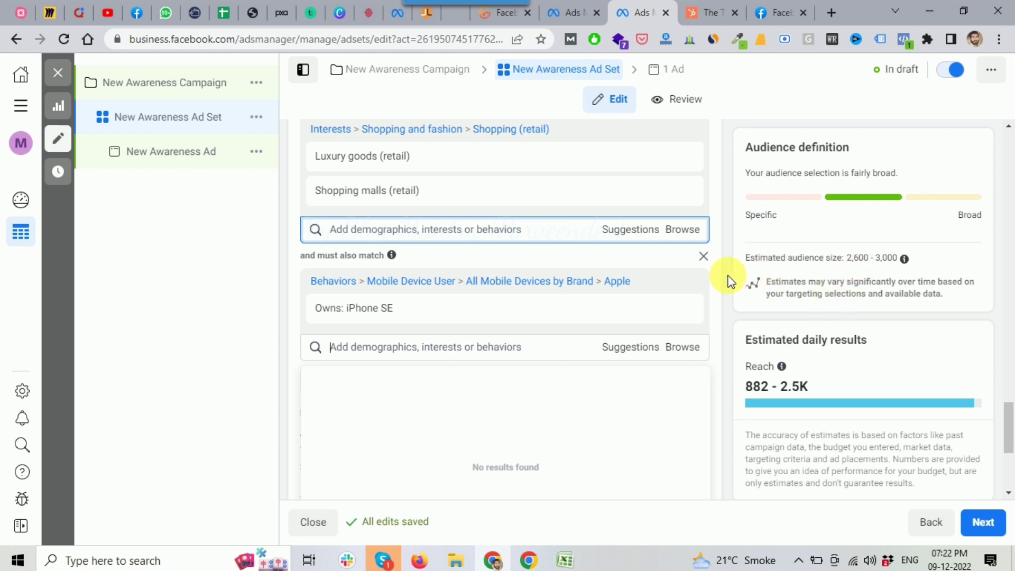
- Review the gender, included interests and must-also-match device behavior against the updated audience and reach estimates
scroll(713, 270, "up", 4)
scroll(724, 283, "down", 1)
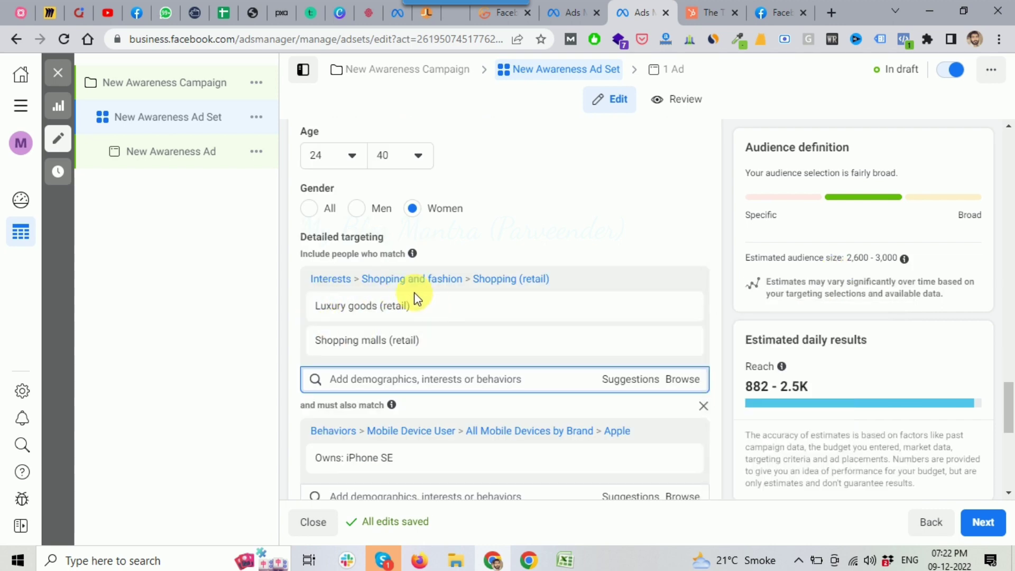
scroll(556, 406, "down", 1)
mouse_move(391, 384)
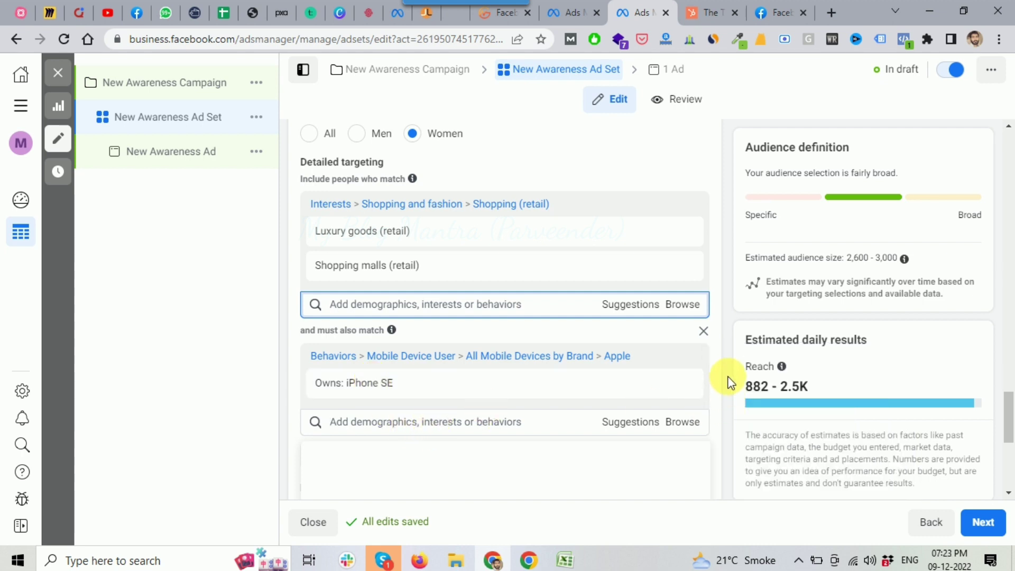
- Clear the must-also-match condition and the included shopping interests from the detailed targeting, and set the gender to All
left_click(704, 332)
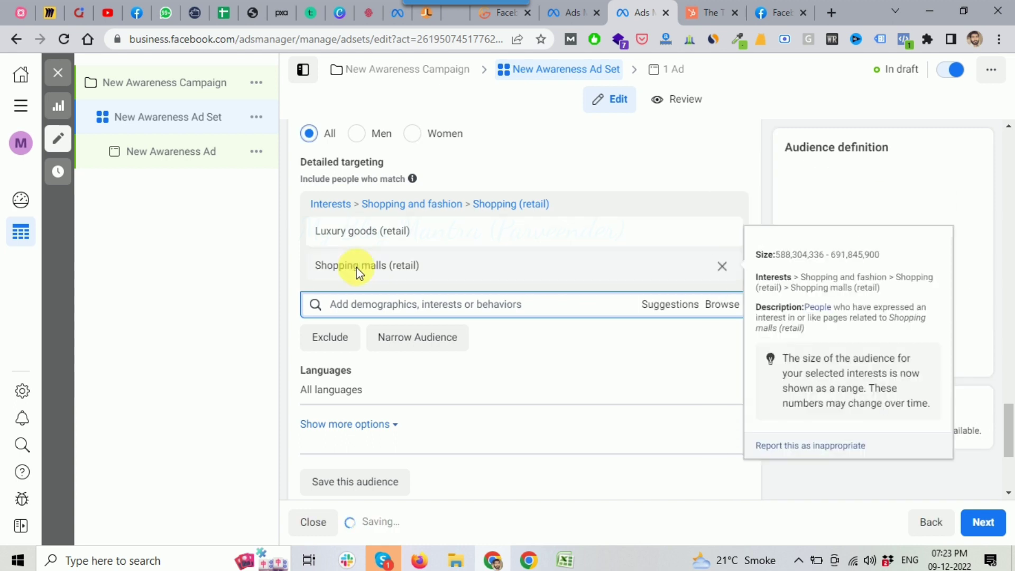
scroll(601, 312, "up", 1)
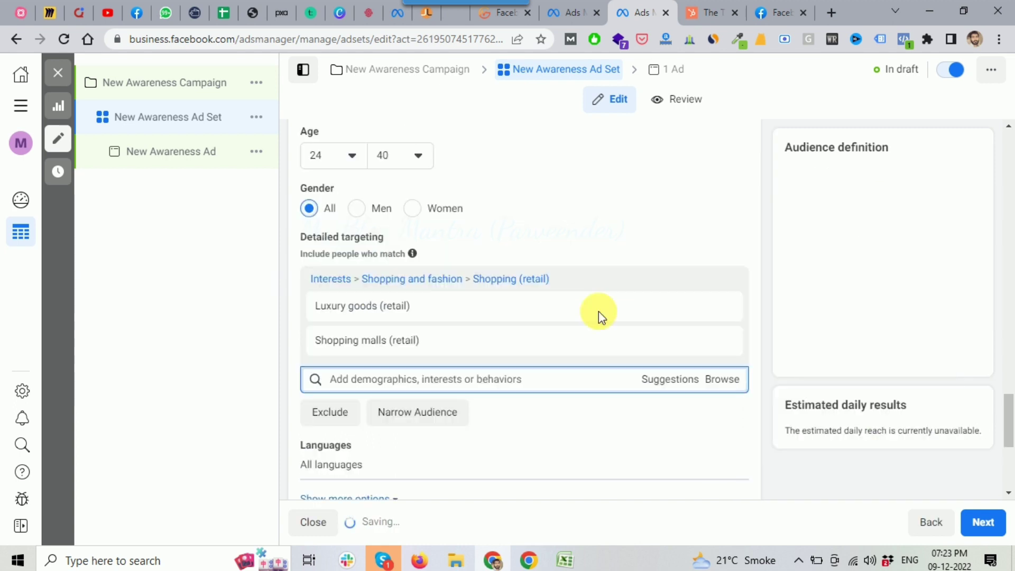
left_click(681, 278)
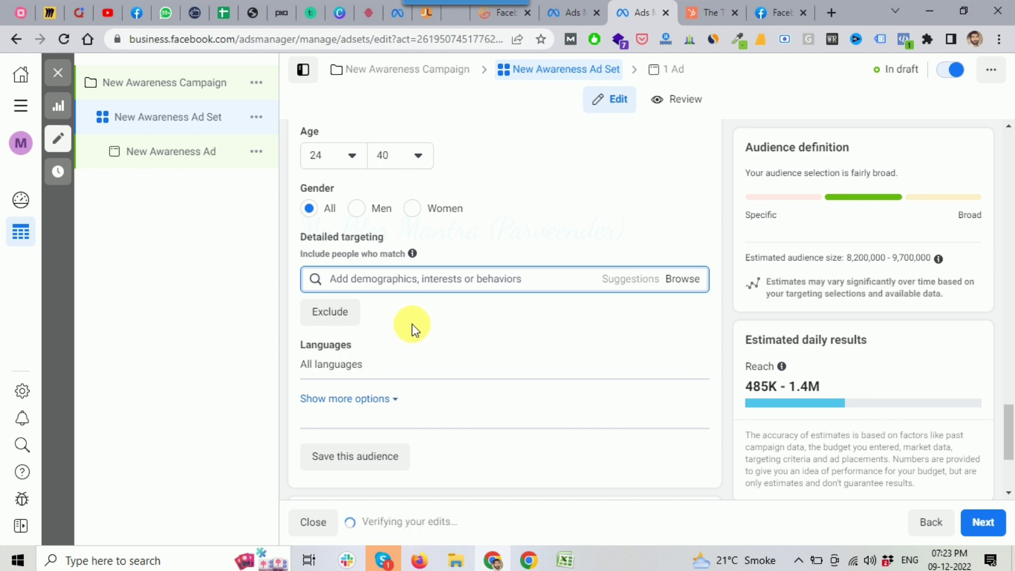
- Review the ad set's audience settings, including location, age, gender and detailed targeting, against the audience definition and reach estimates
scroll(342, 331, "down", 1)
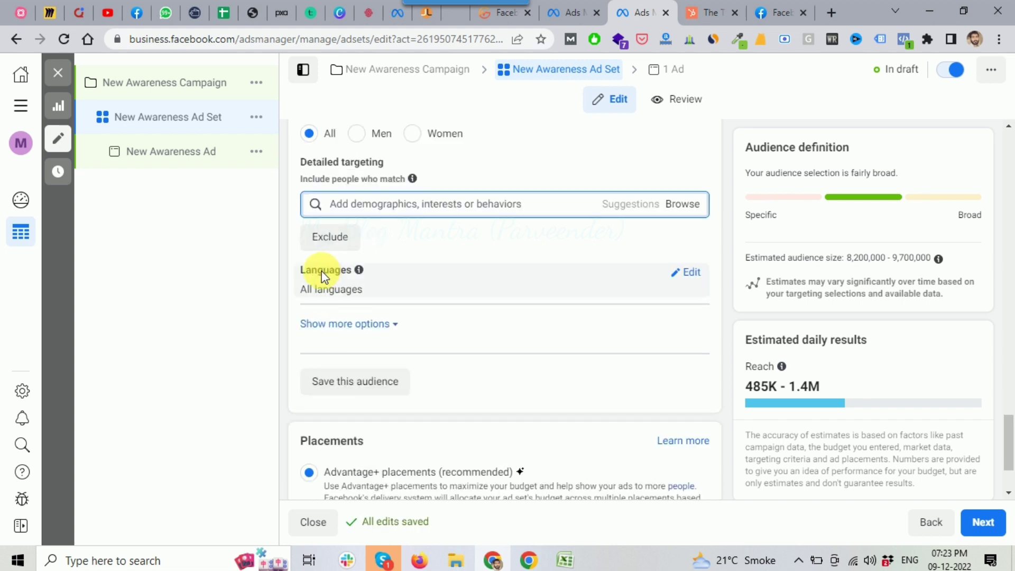
scroll(324, 276, "up", 1)
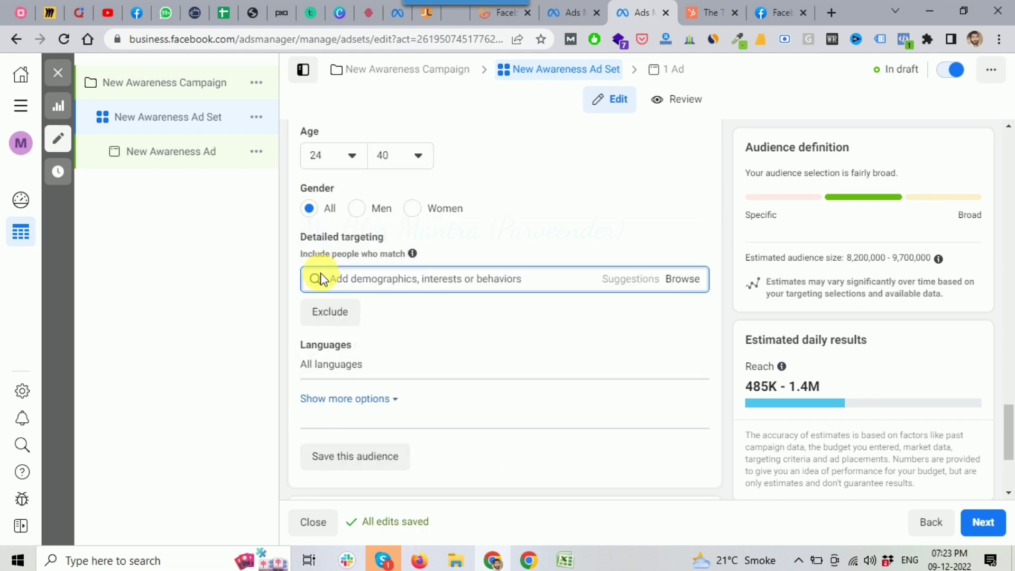
scroll(468, 264, "up", 1)
scroll(469, 265, "up", 2)
scroll(740, 218, "up", 3)
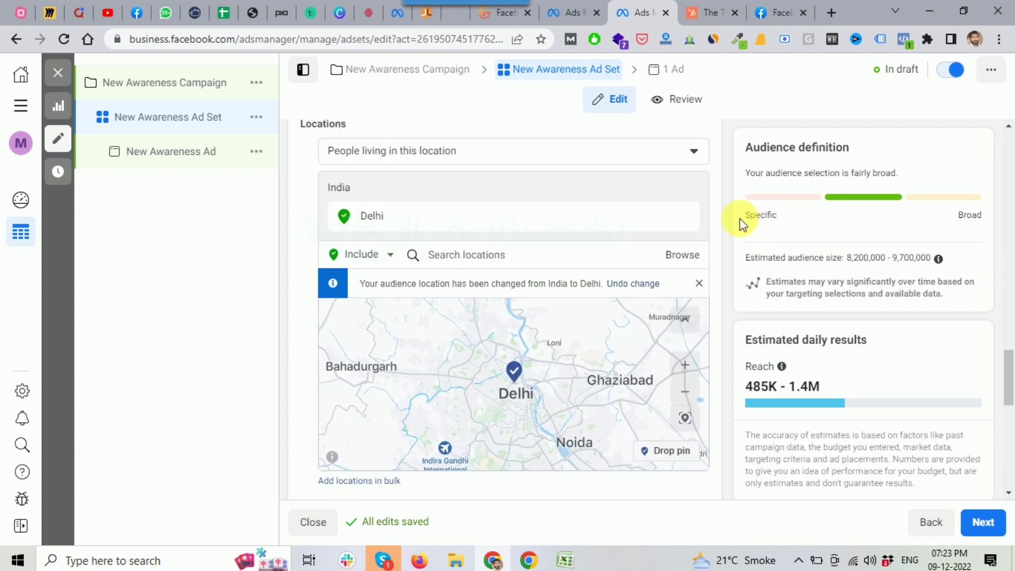
scroll(453, 192, "up", 2)
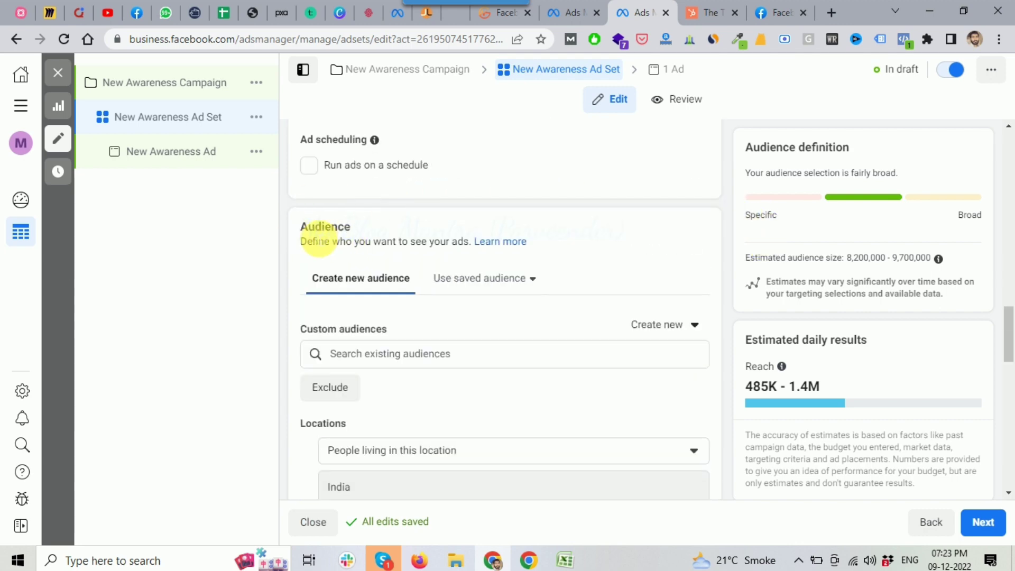
scroll(515, 323, "down", 1)
scroll(515, 323, "down", 3)
scroll(306, 261, "down", 5)
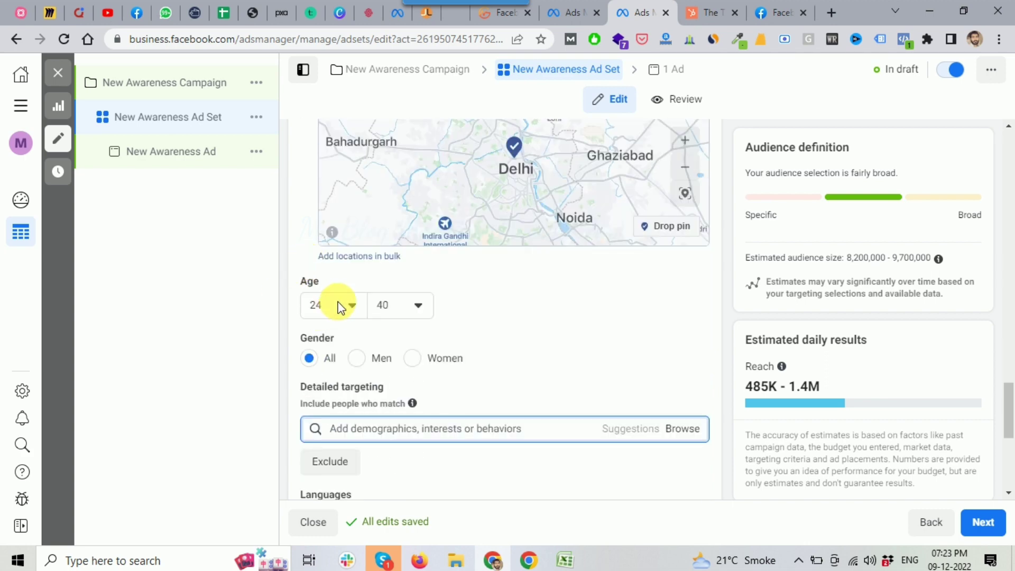
scroll(334, 301, "down", 1)
scroll(387, 290, "down", 1)
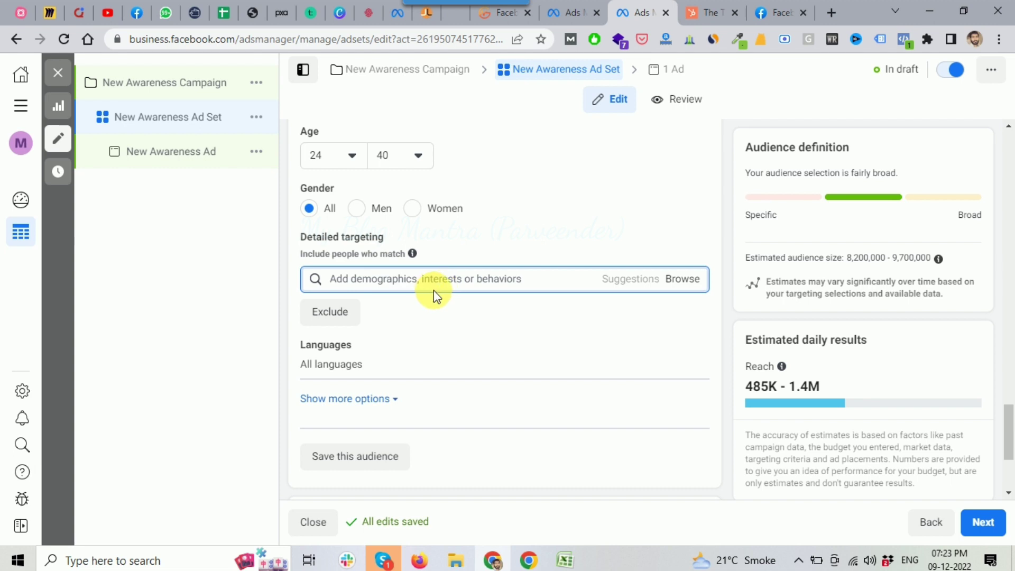
- Try manual placements to view the device and platform choices, and return to Advantage+ placements
scroll(433, 290, "down", 1)
scroll(433, 291, "down", 1)
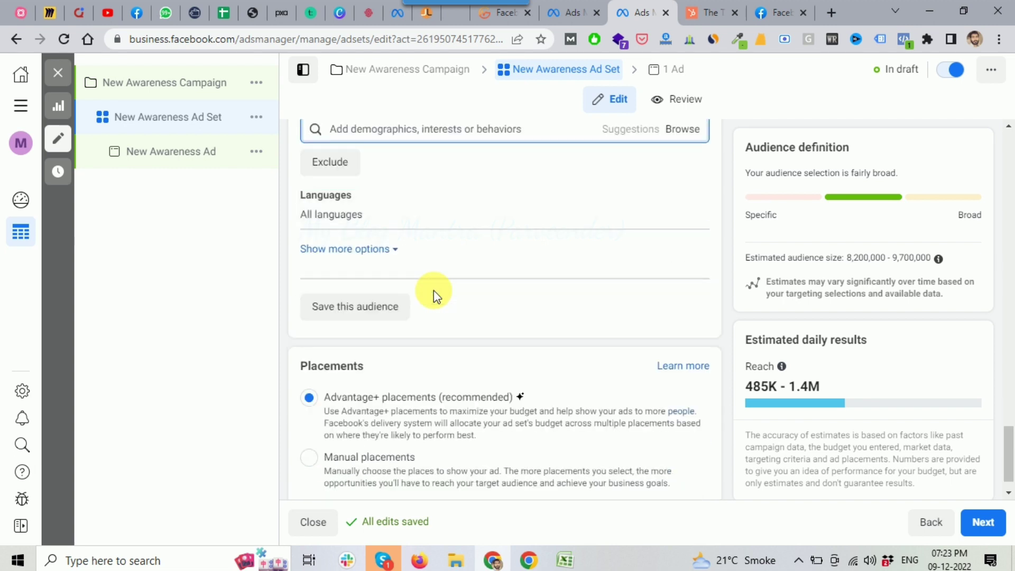
scroll(367, 312, "down", 1)
double_click(331, 337)
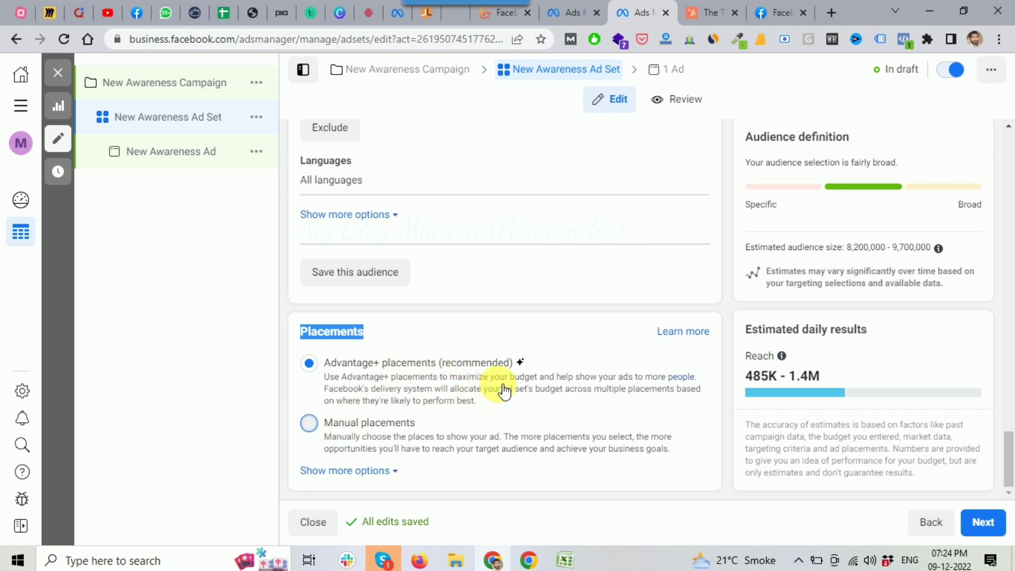
scroll(516, 380, "down", 1)
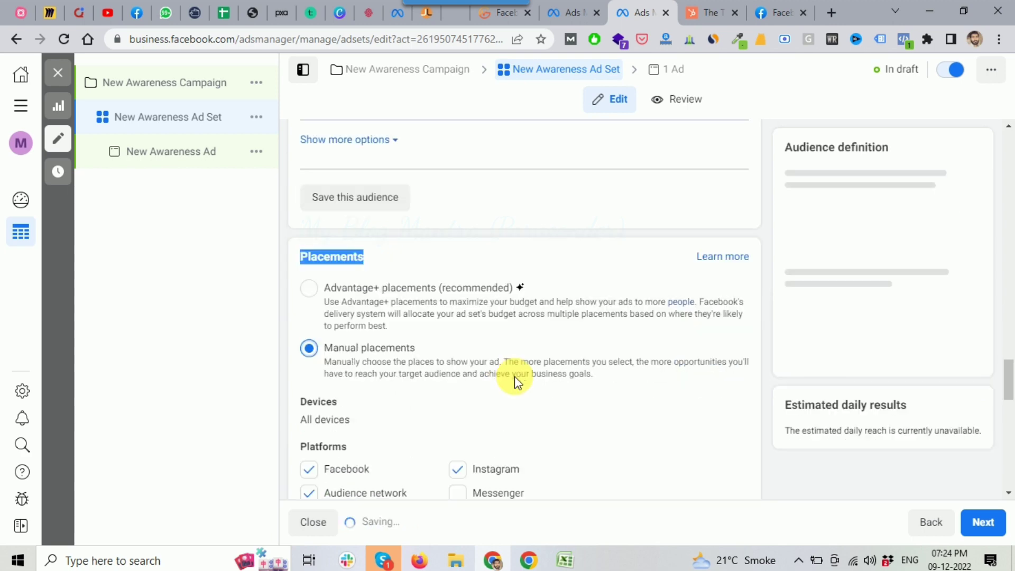
scroll(514, 377, "down", 1)
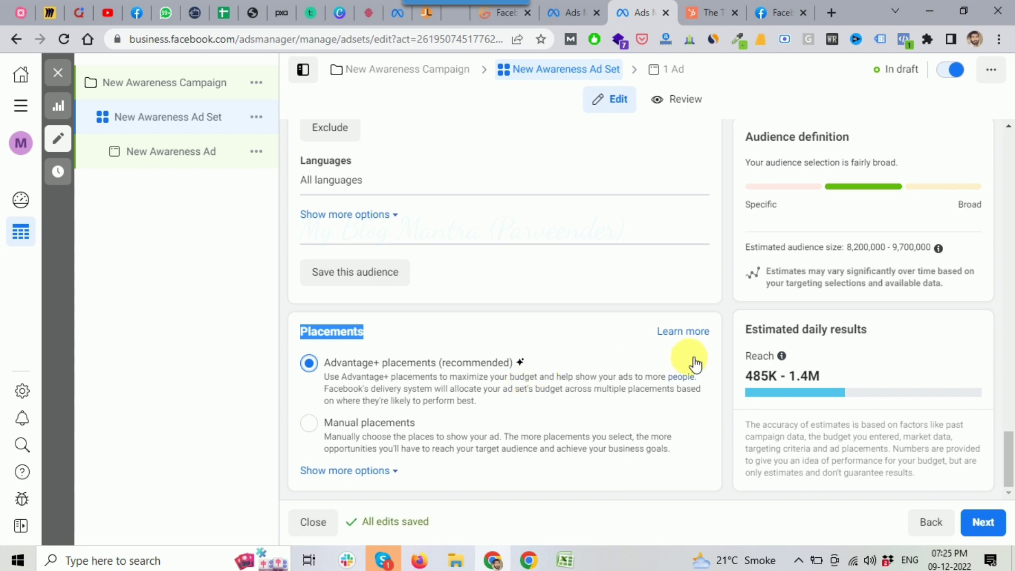
- Finish the ad set and proceed to the settings of the New Awareness Ad
scroll(613, 327, "up", 20)
scroll(699, 276, "up", 6)
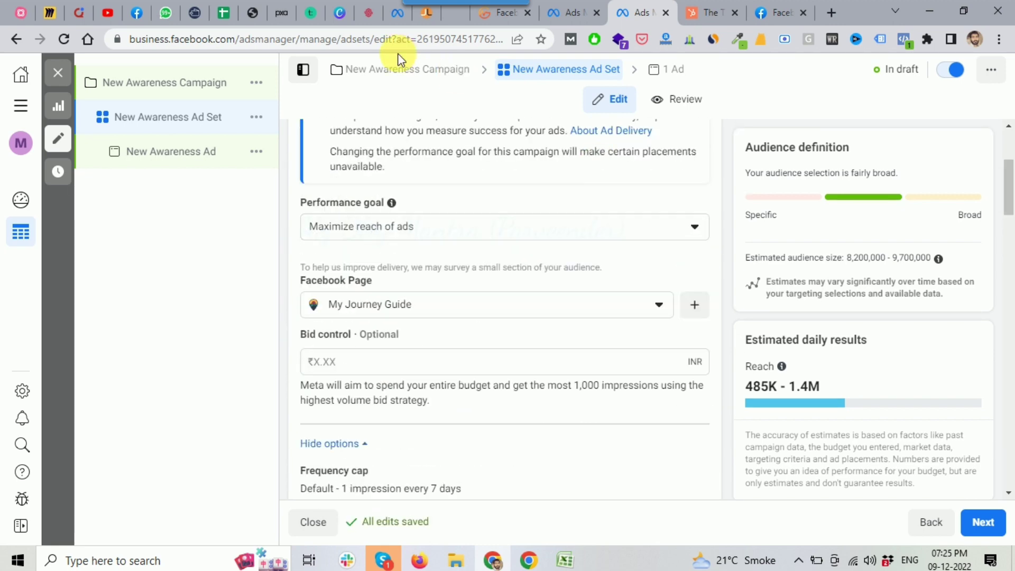
scroll(686, 216, "up", 3)
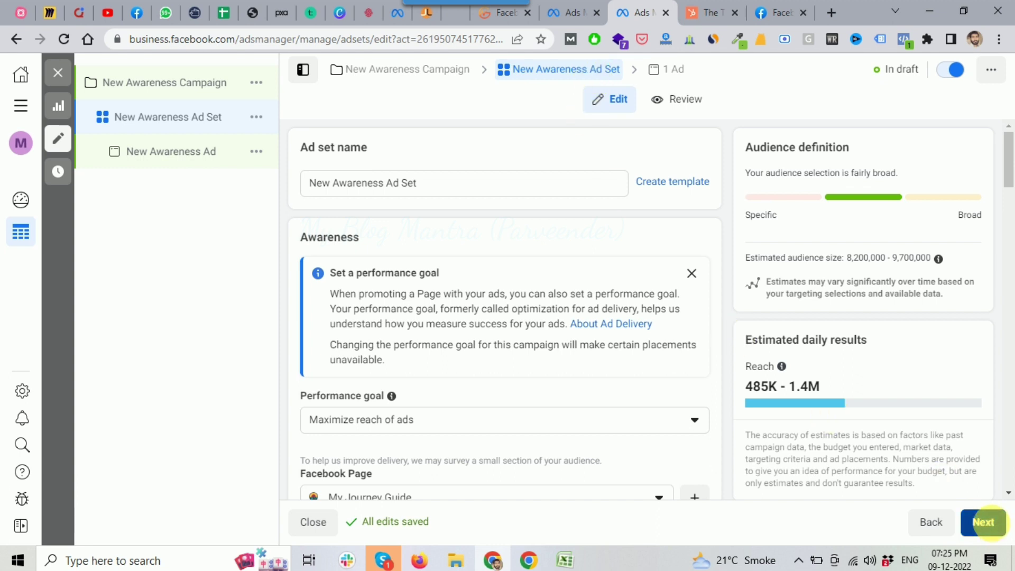
left_click(989, 522)
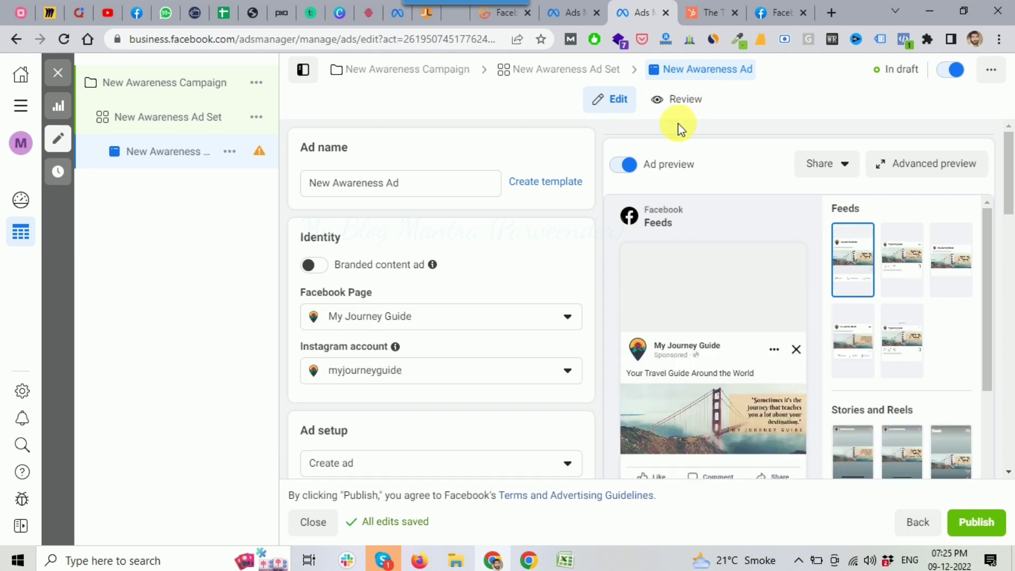
- Examine the ad's Facebook Page and Instagram account identity, and the format options in the ad setup
scroll(551, 236, "down", 2)
scroll(553, 238, "up", 2)
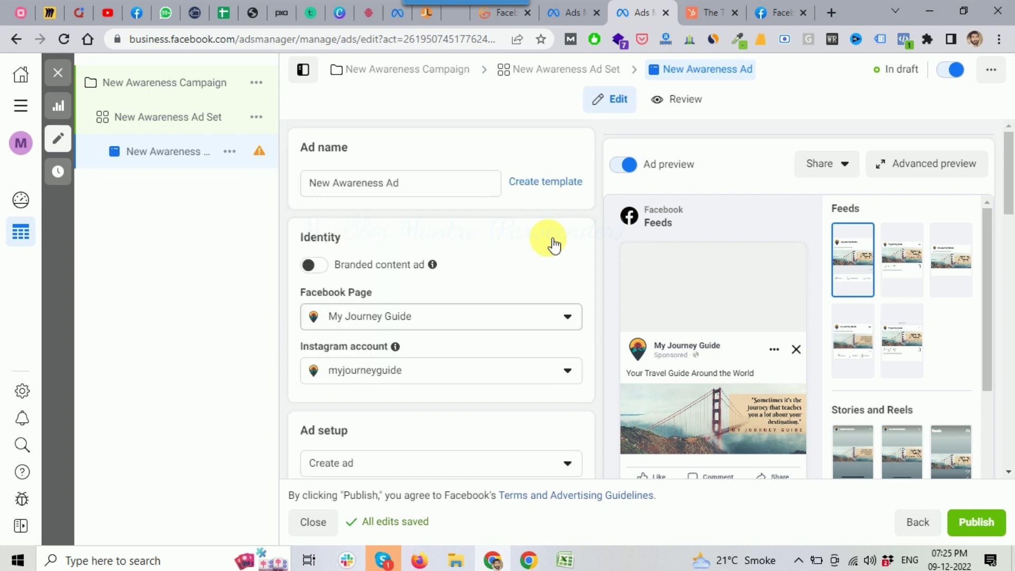
scroll(426, 236, "down", 1)
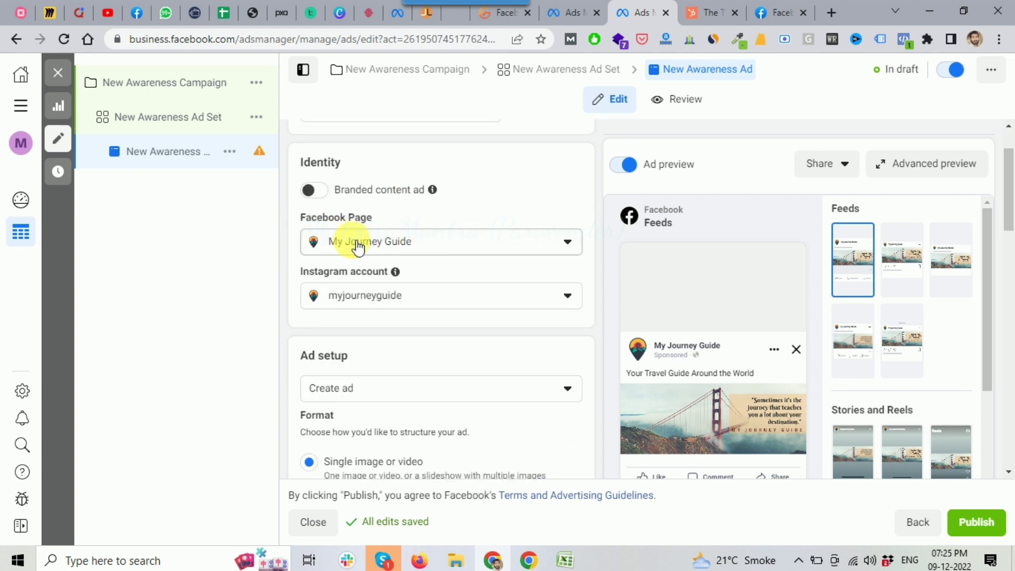
scroll(390, 242, "up", 1)
scroll(389, 242, "down", 1)
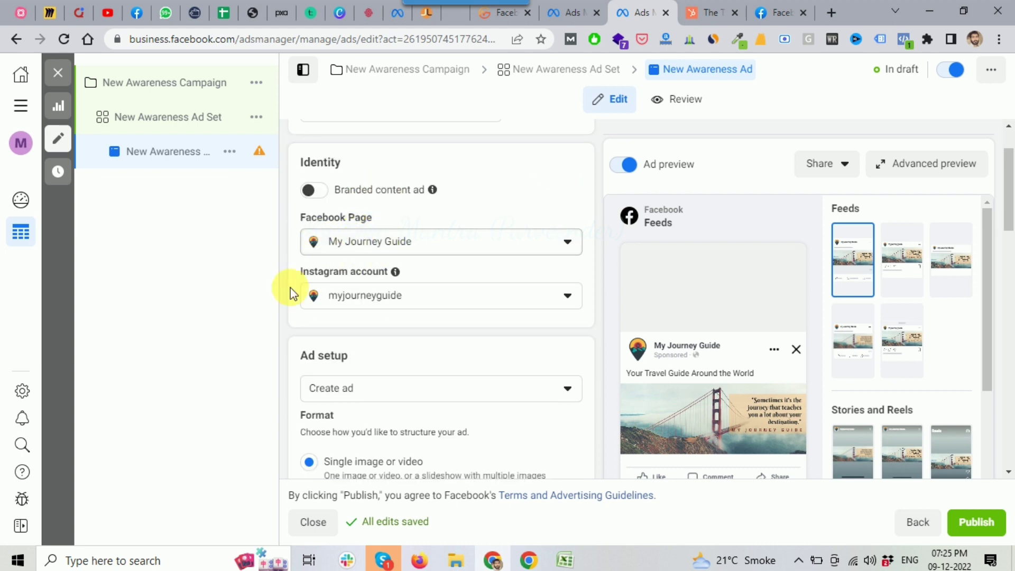
scroll(373, 295, "down", 1)
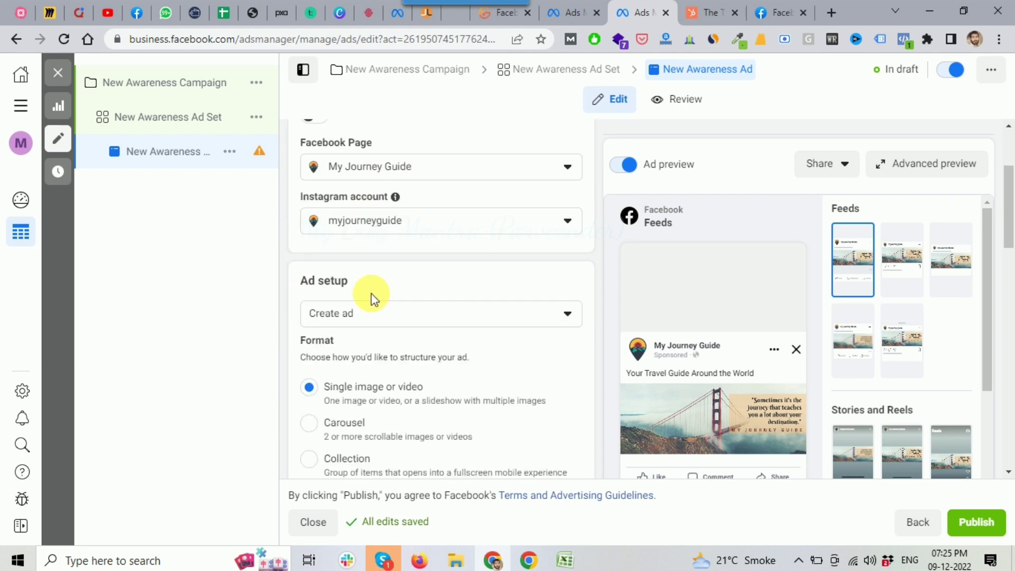
scroll(371, 293, "down", 1)
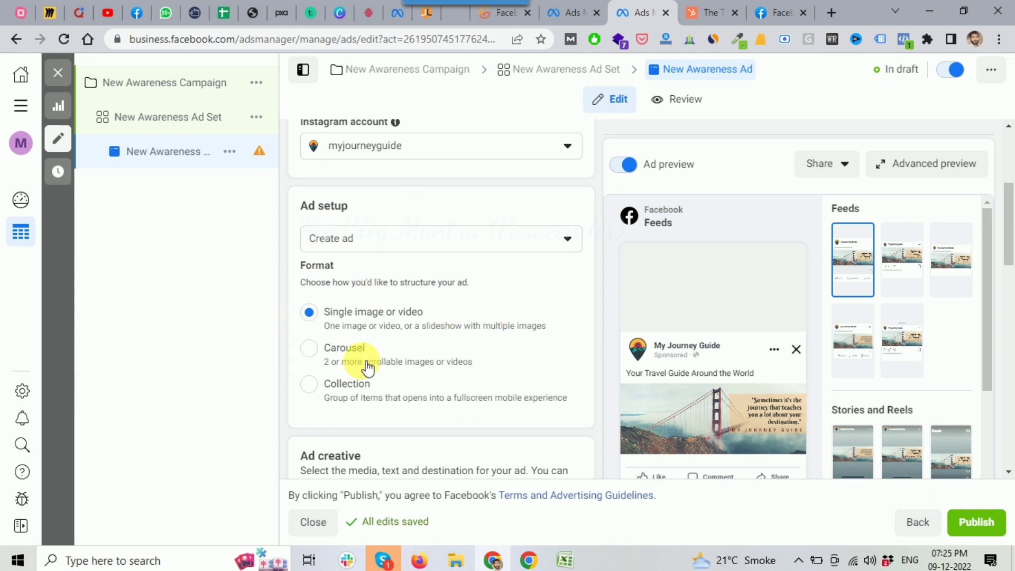
left_click_drag(301, 264, 331, 272)
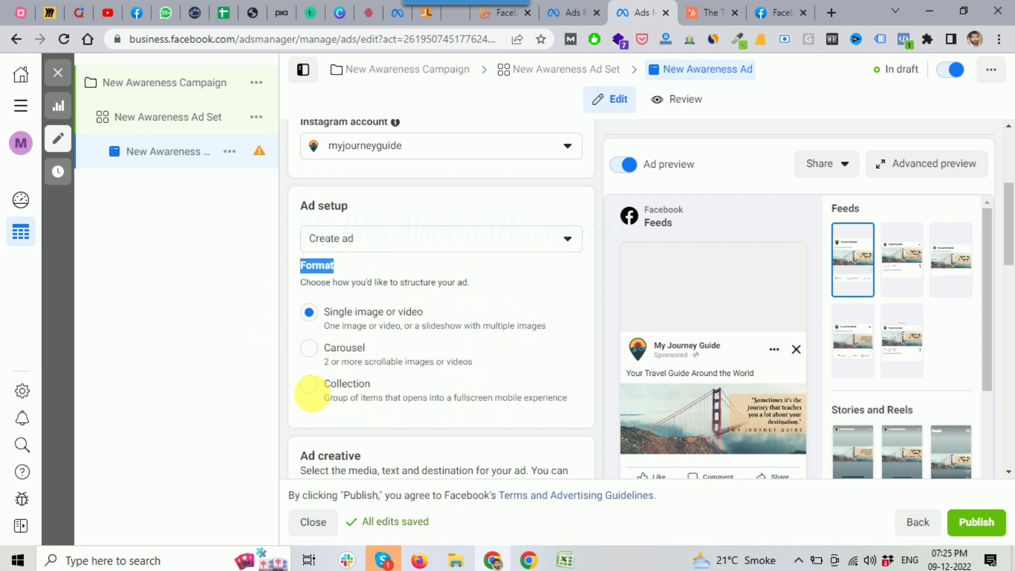
scroll(487, 368, "down", 1)
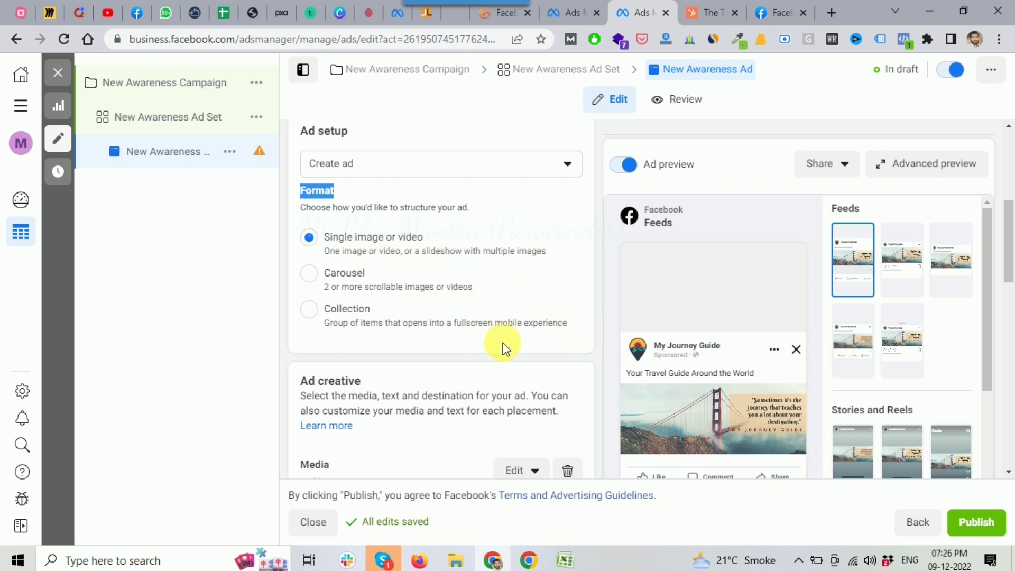
- Remove the existing media from the ad creative
scroll(502, 344, "down", 1)
scroll(468, 323, "down", 1)
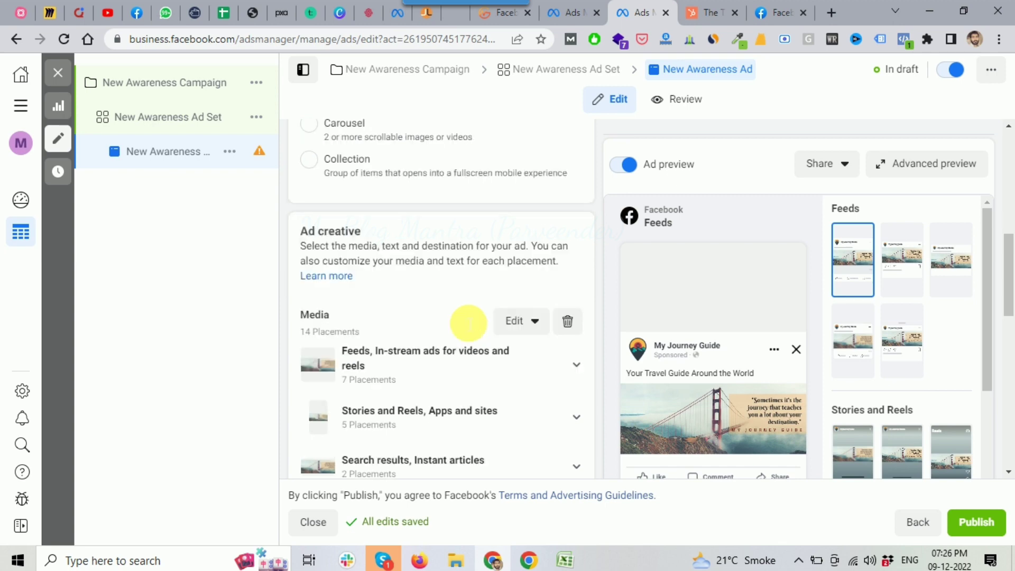
left_click_drag(300, 232, 360, 233)
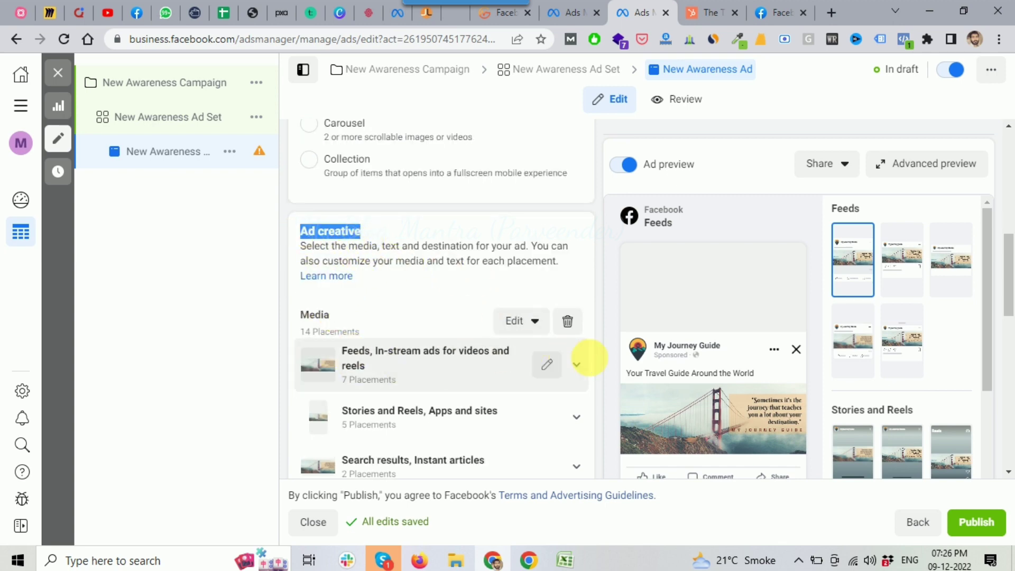
left_click(568, 322)
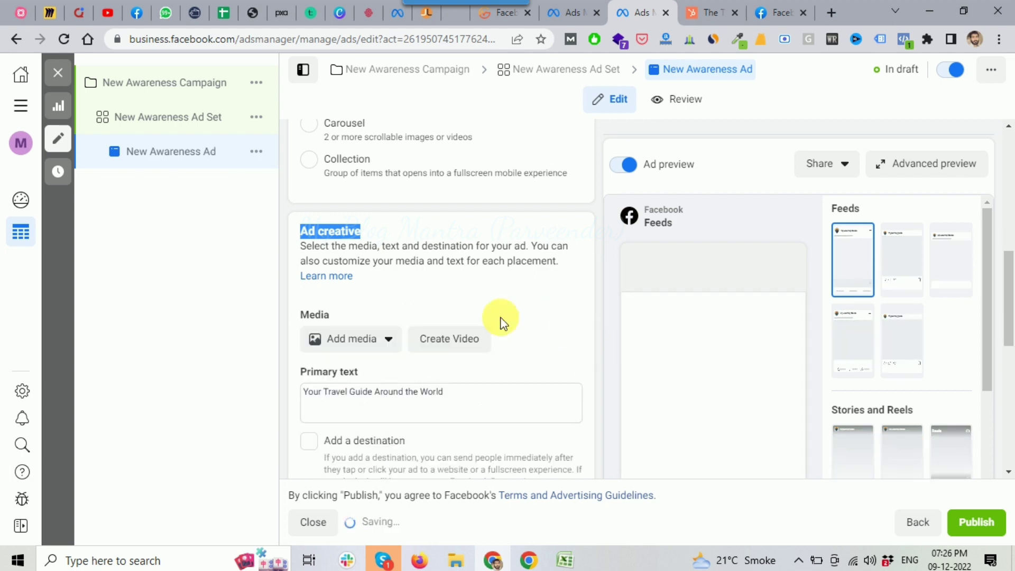
- Add the 1080 × 1080 "facebook ads..." account video to the ad, keeping the Original crop for every placement group
left_click(377, 343)
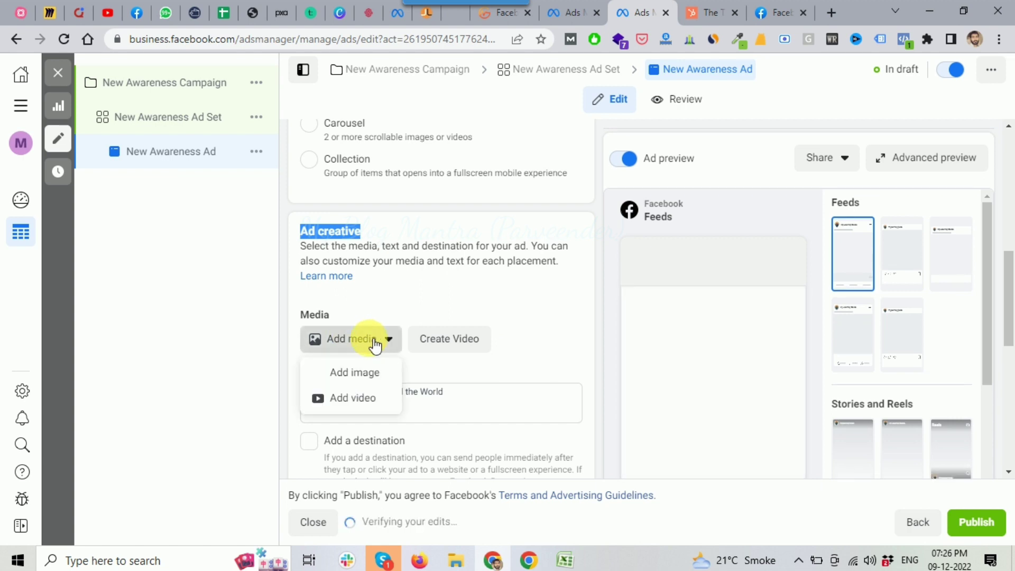
left_click(353, 398)
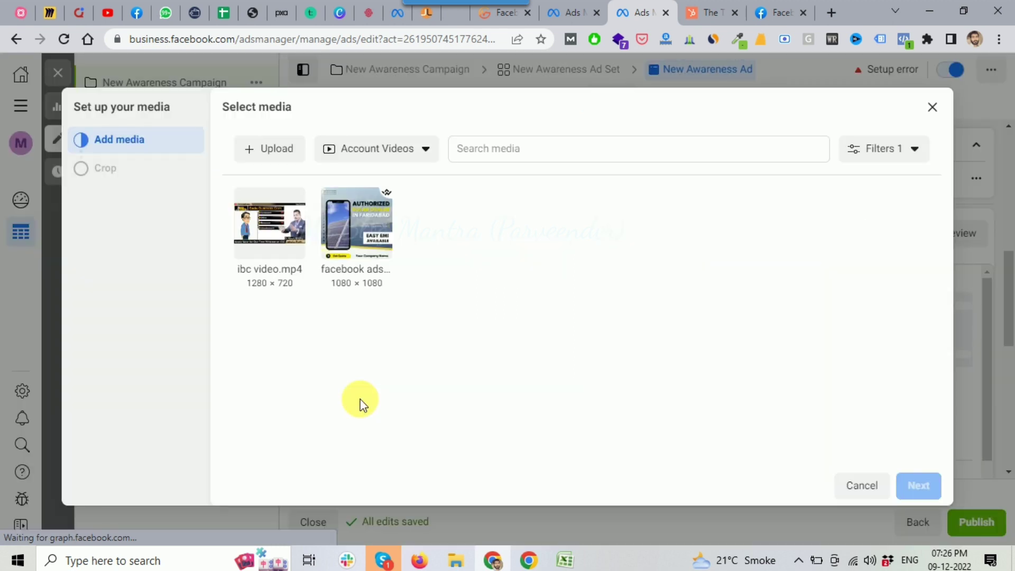
left_click(373, 237)
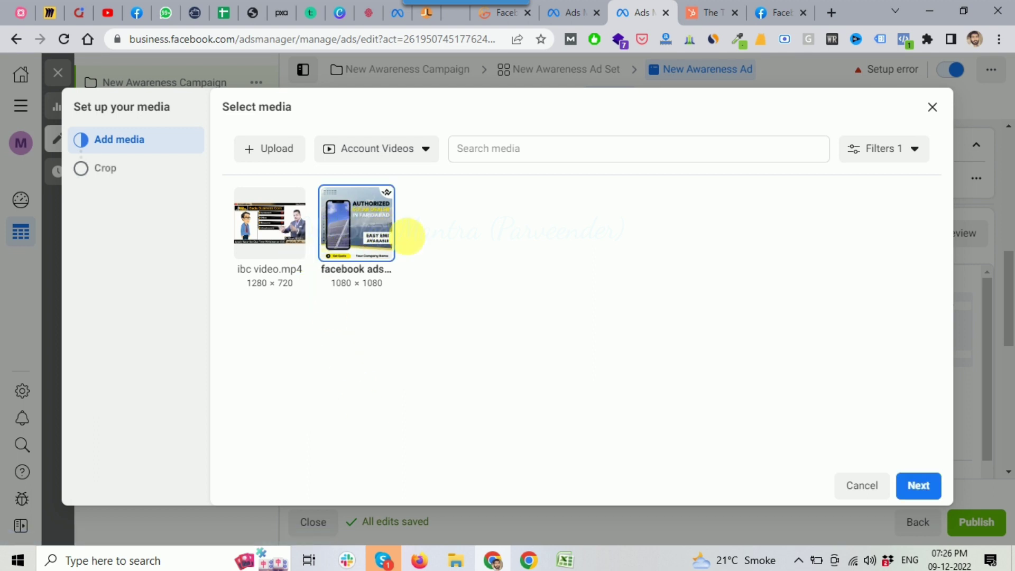
left_click(918, 483)
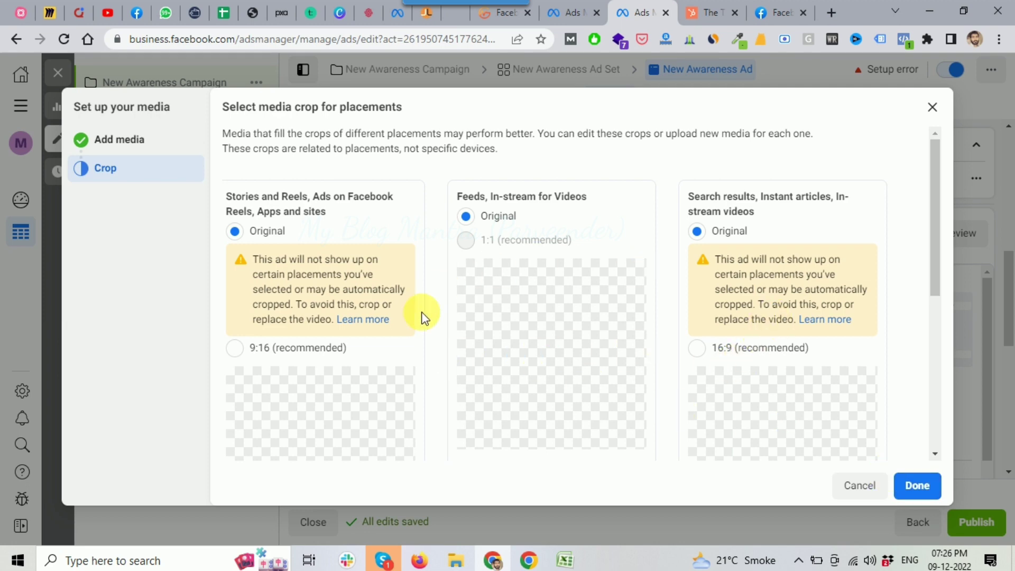
scroll(626, 364, "down", 1)
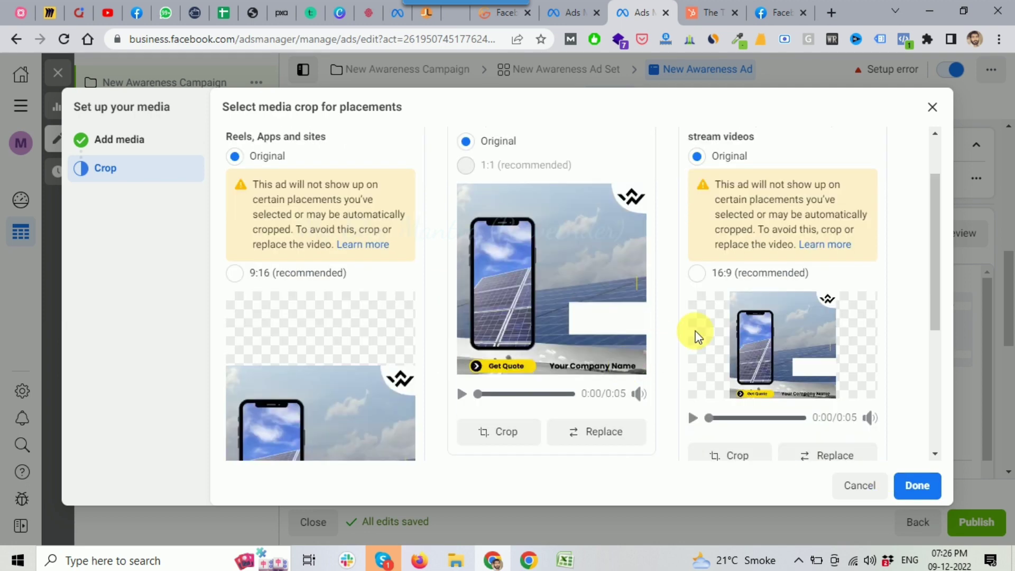
scroll(661, 344, "down", 1)
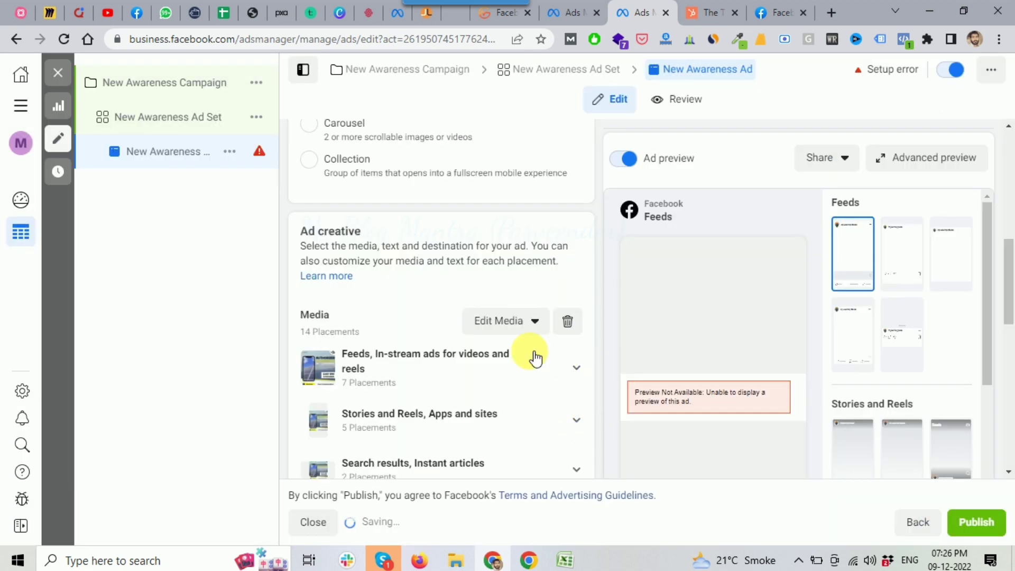
- Examine the placement groups of the ad's media and the primary text and destination fields below them
scroll(532, 356, "down", 1)
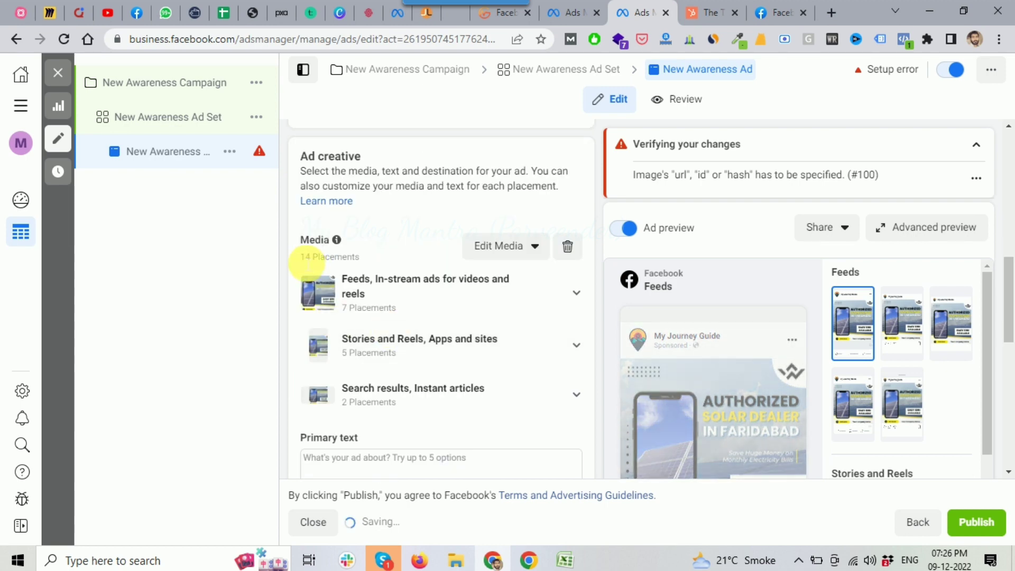
left_click_drag(318, 259, 357, 259)
left_click_drag(364, 257, 364, 256)
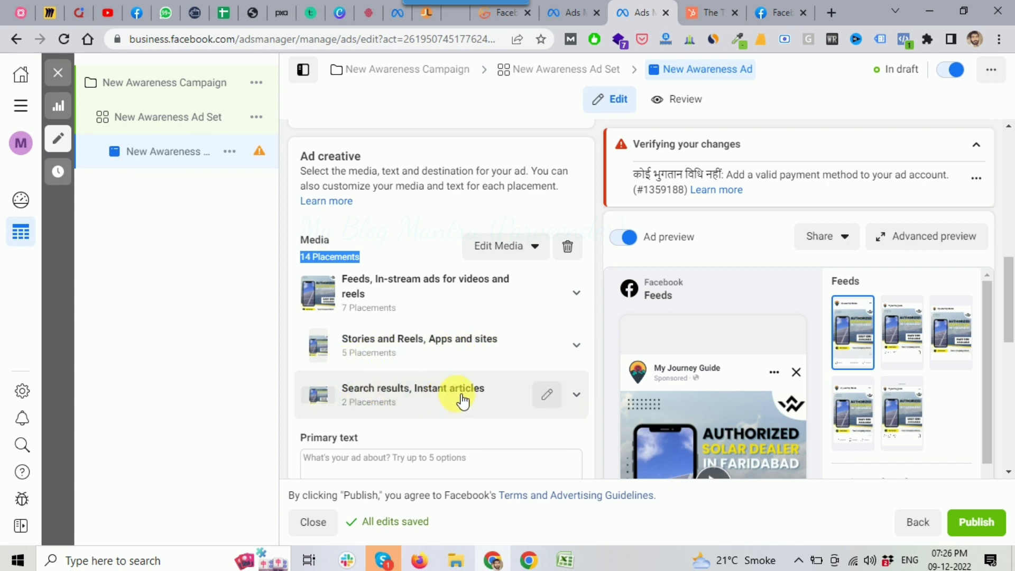
scroll(433, 400, "down", 1)
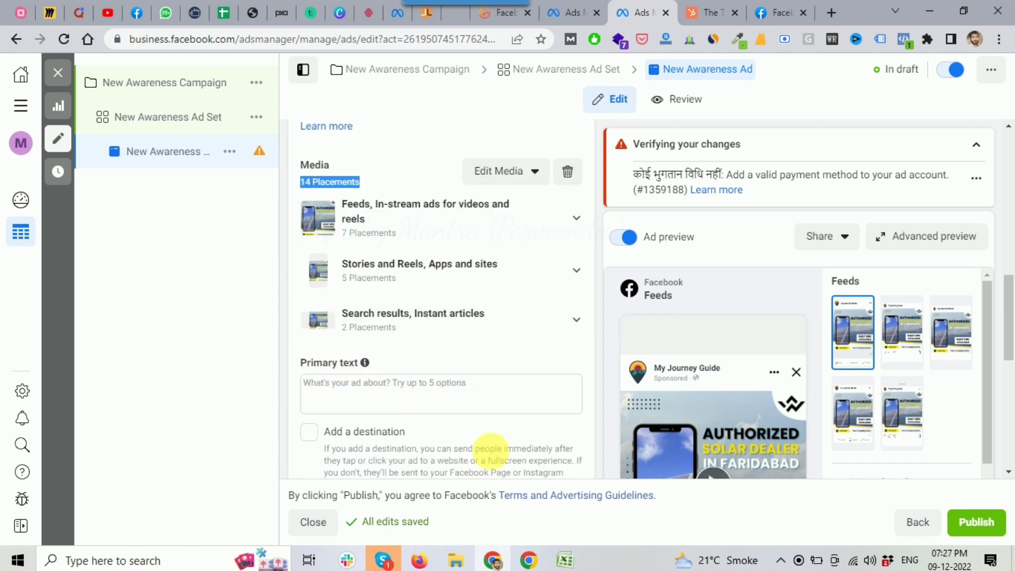
- Write the ad's primary text as "Authoried Solar Panel Distributor in Delhi", followed after a blank line by "Contact Now"
mouse_move(711, 394)
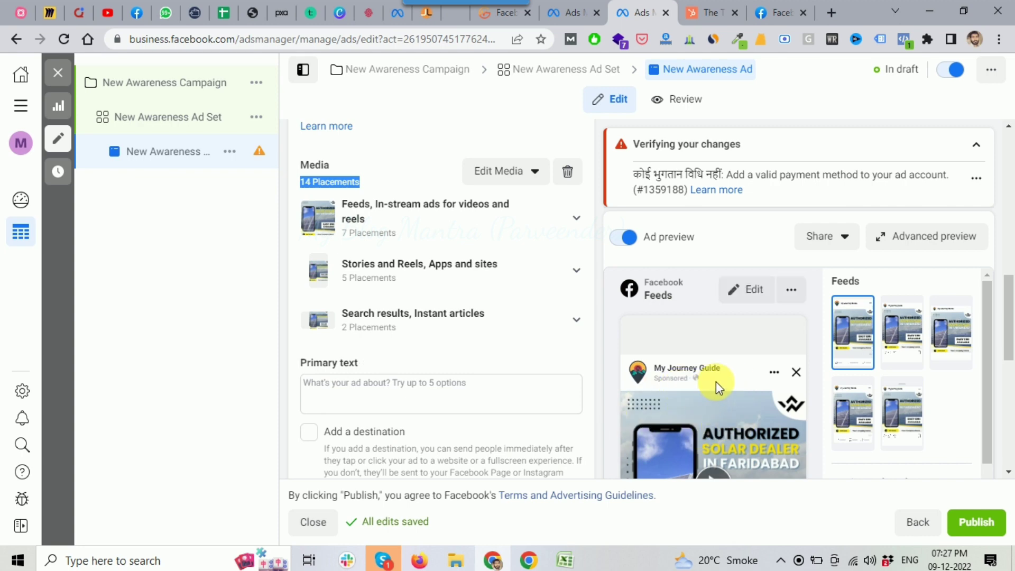
left_click(400, 389)
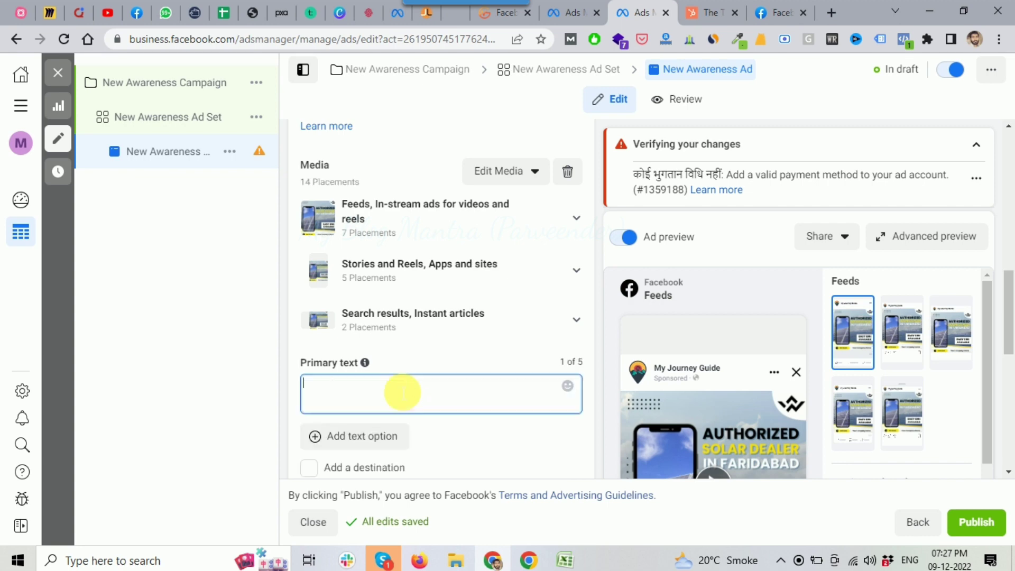
mouse_move(748, 443)
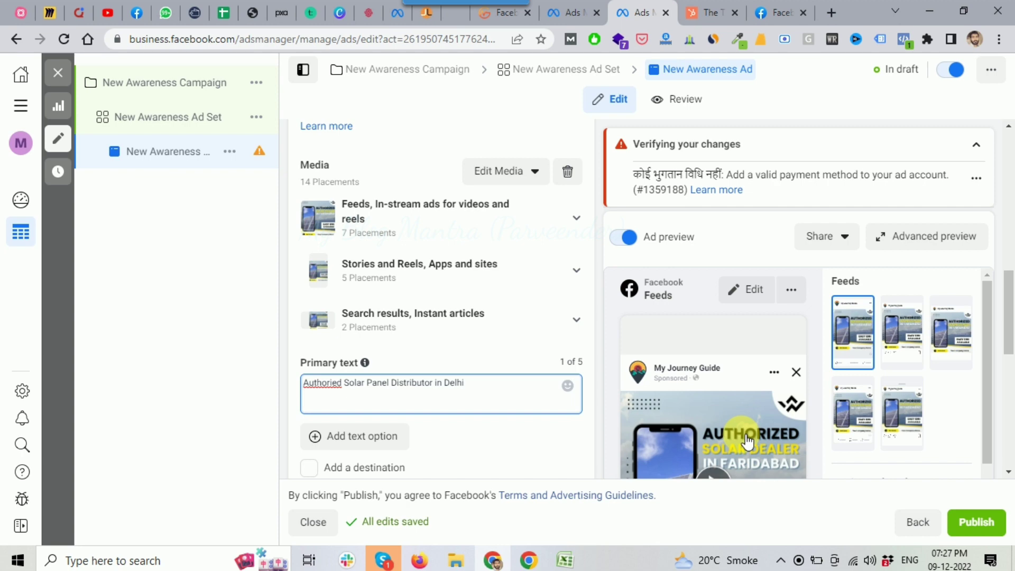
key("Return")
key("Return")
type("Contact Now")
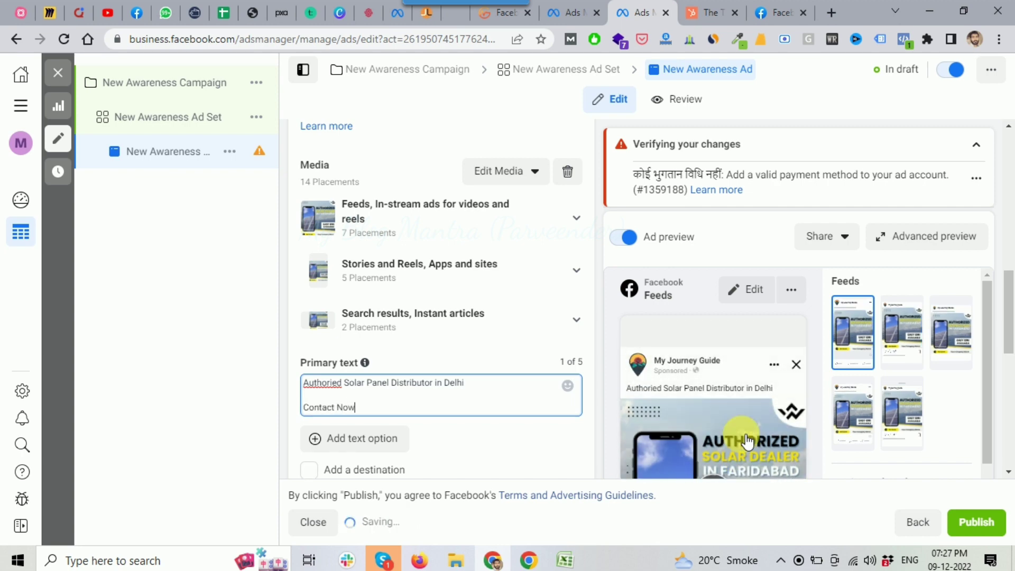
- Correct the first word of the primary text to "Authorized" and end the "Contact Now" line with a colon
double_click(323, 382)
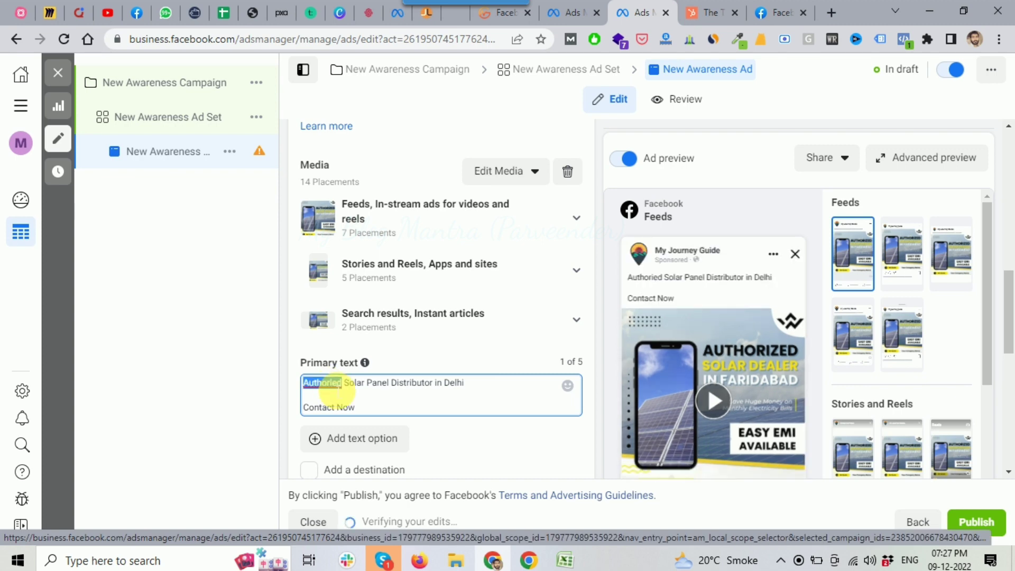
right_click(331, 383)
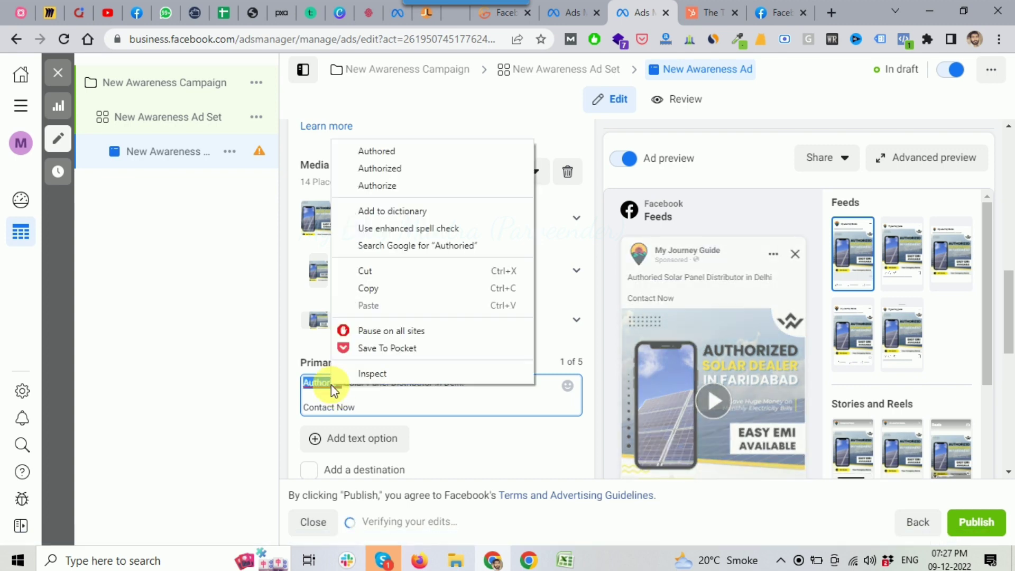
left_click(380, 168)
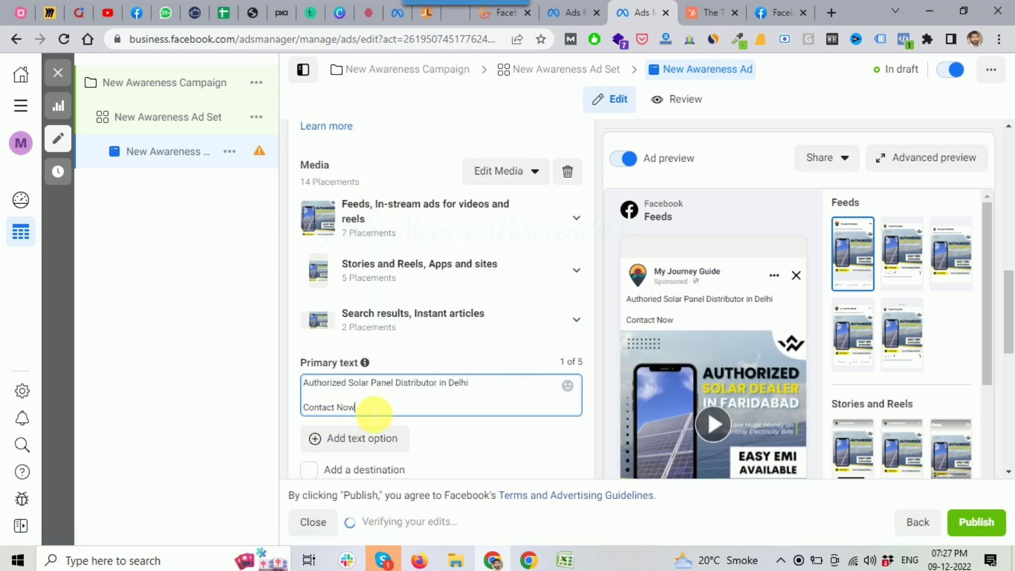
left_click(426, 406)
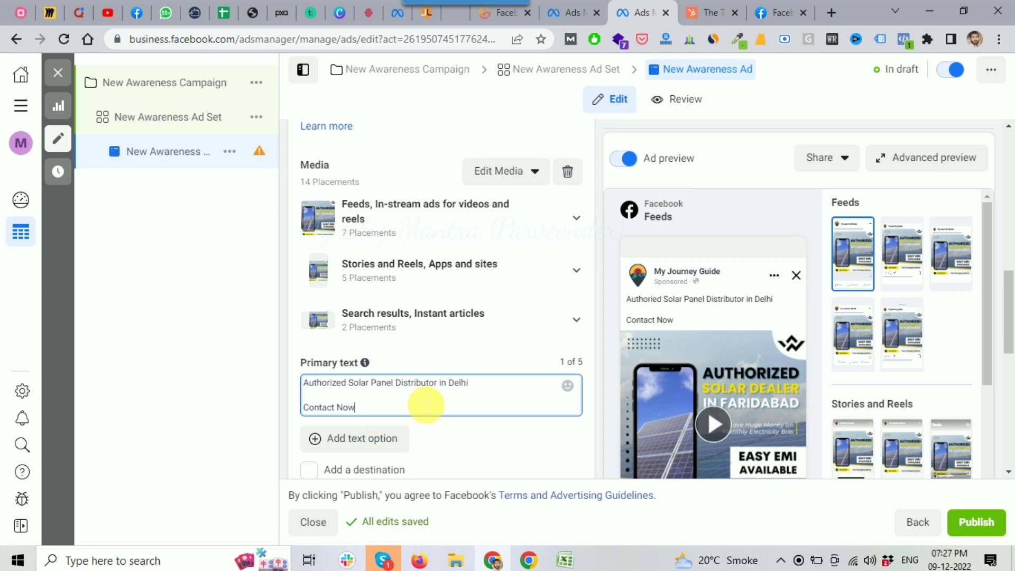
type("!")
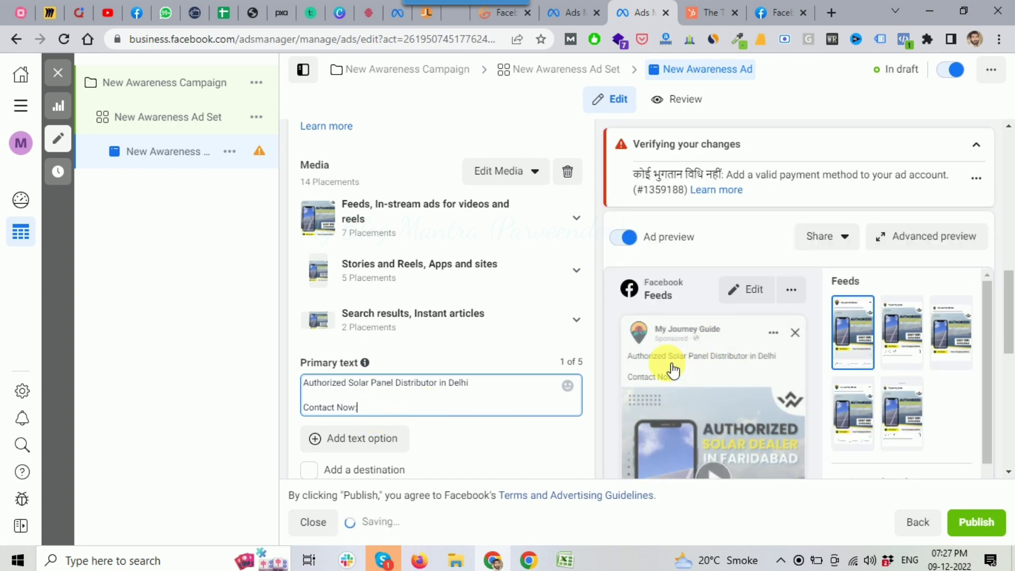
key("BackSpace")
type(":")
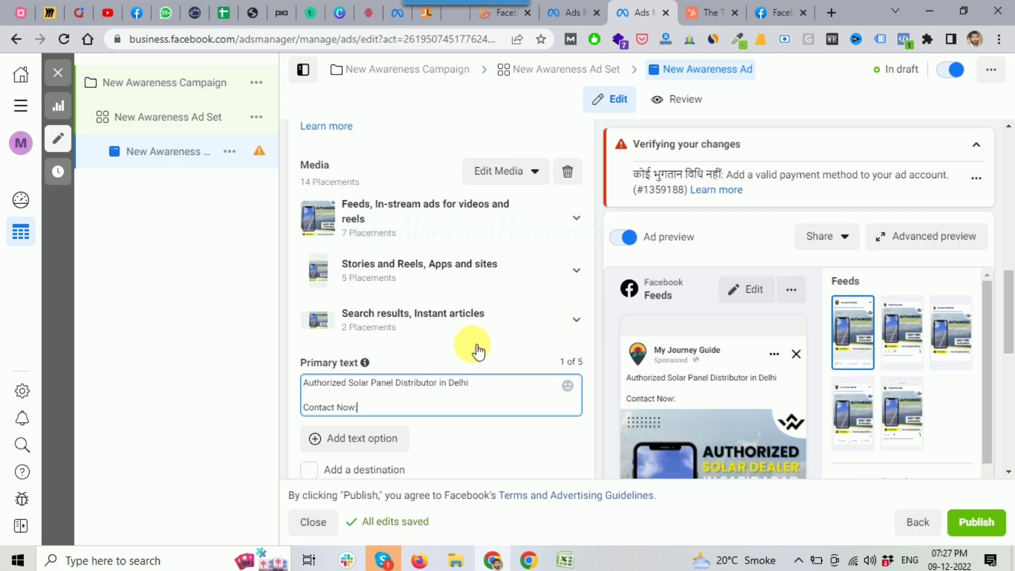
- Examine the destination option and the Languages and Tracking sections below the ad's primary text
scroll(495, 342, "down", 3)
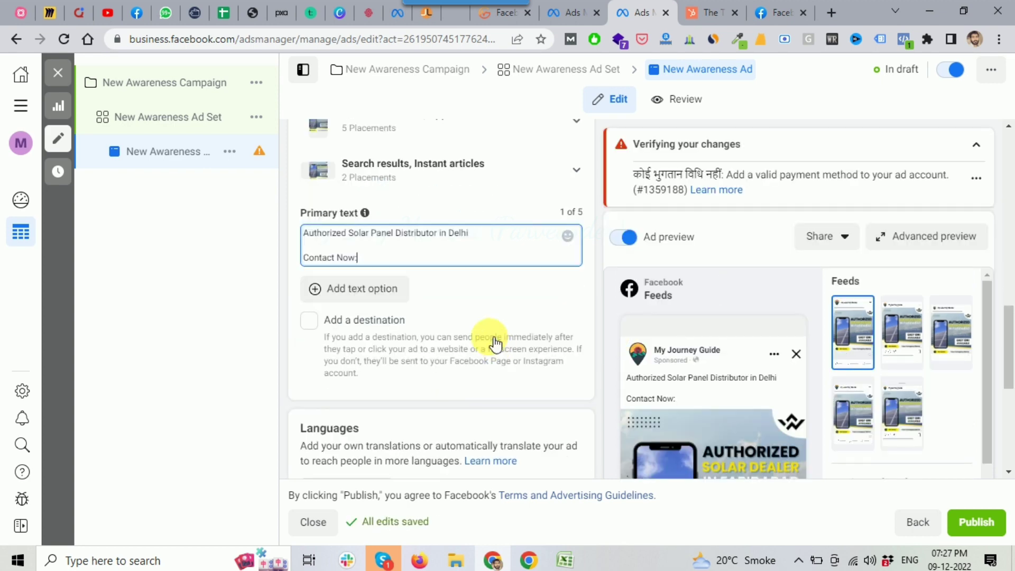
scroll(521, 335, "down", 1)
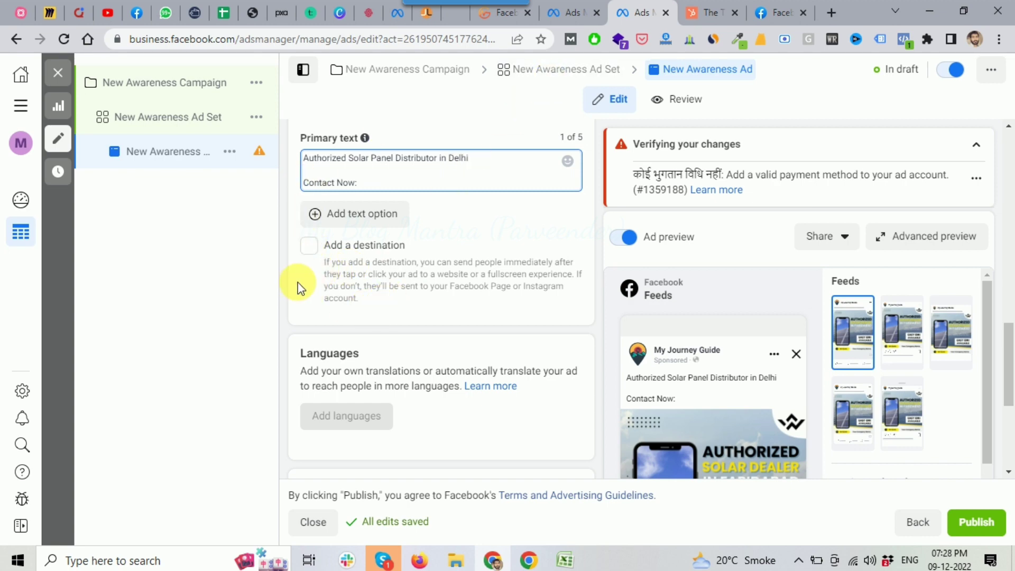
scroll(500, 350, "down", 1)
scroll(479, 340, "up", 1)
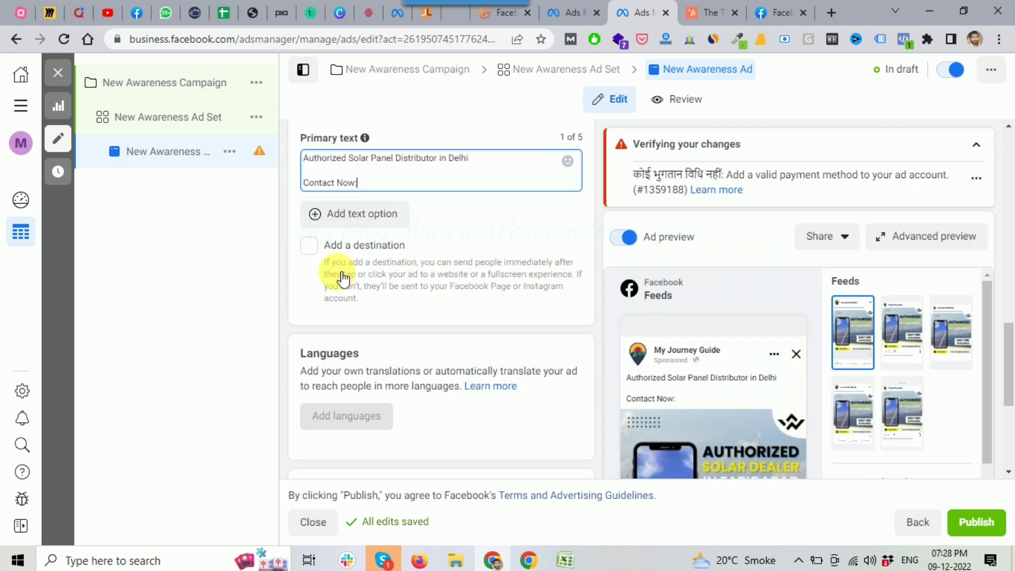
scroll(455, 309, "down", 2)
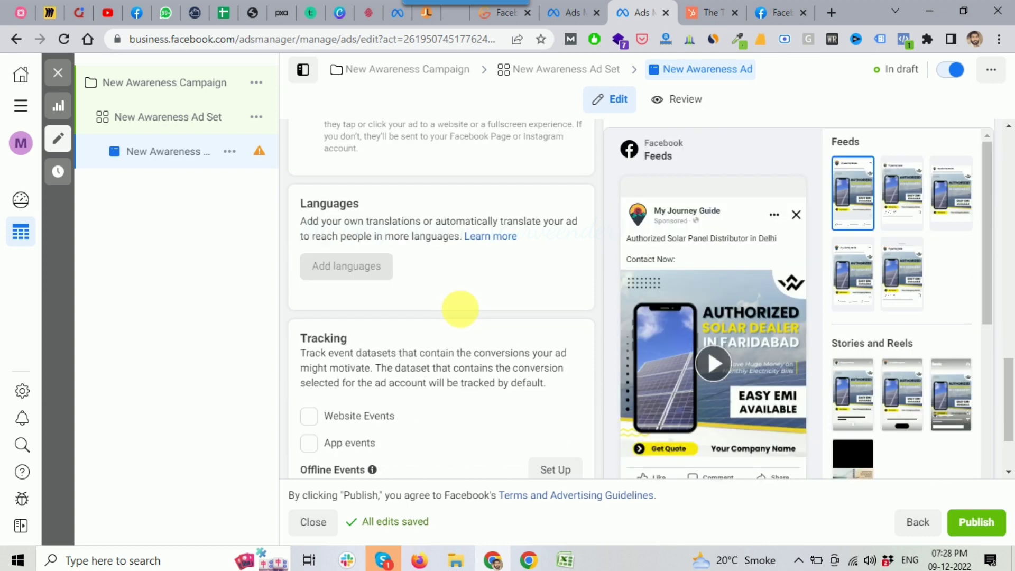
scroll(459, 309, "down", 2)
scroll(454, 307, "up", 3)
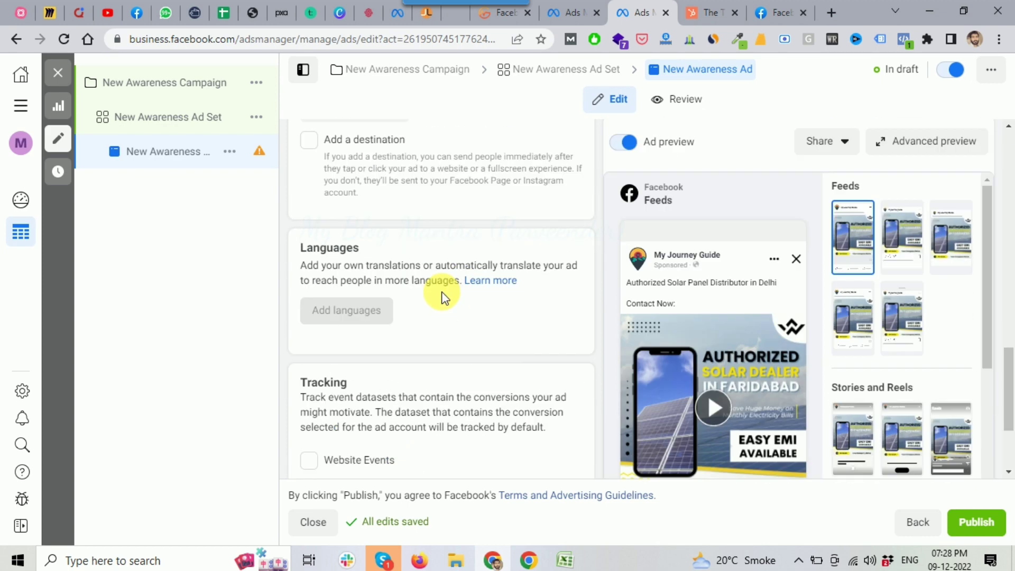
scroll(341, 386, "down", 1)
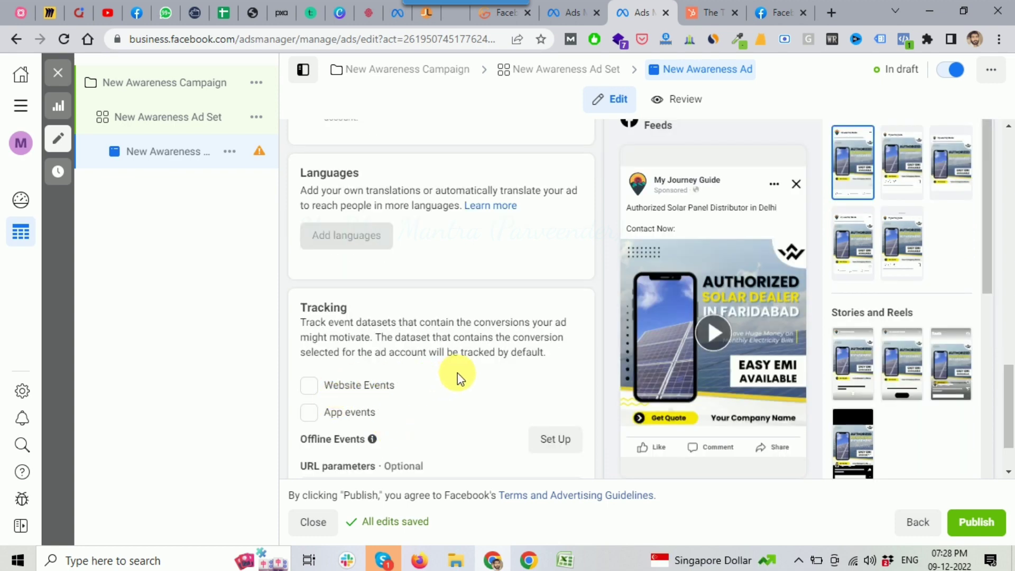
scroll(433, 385, "up", 2)
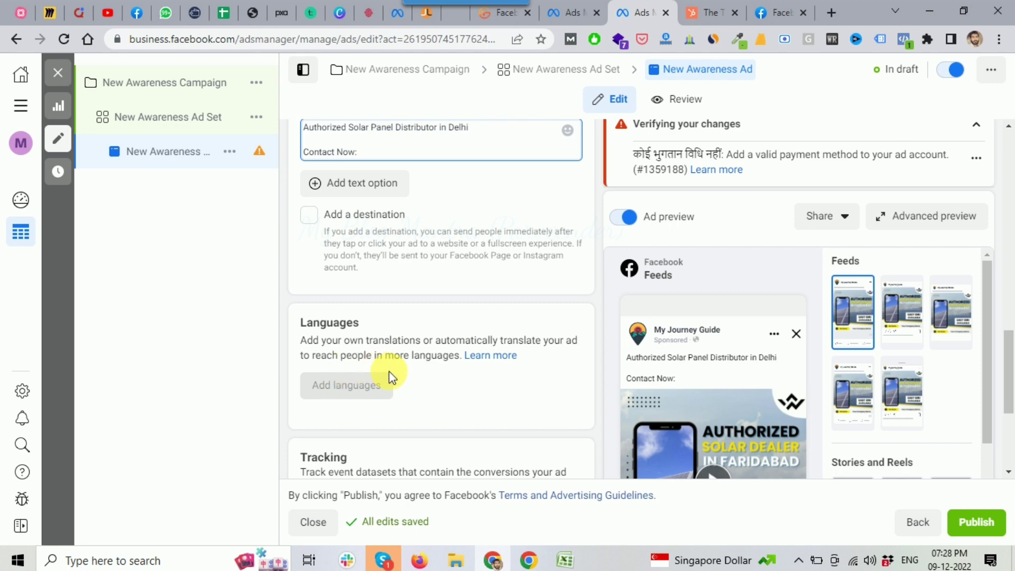
scroll(438, 405, "up", 1)
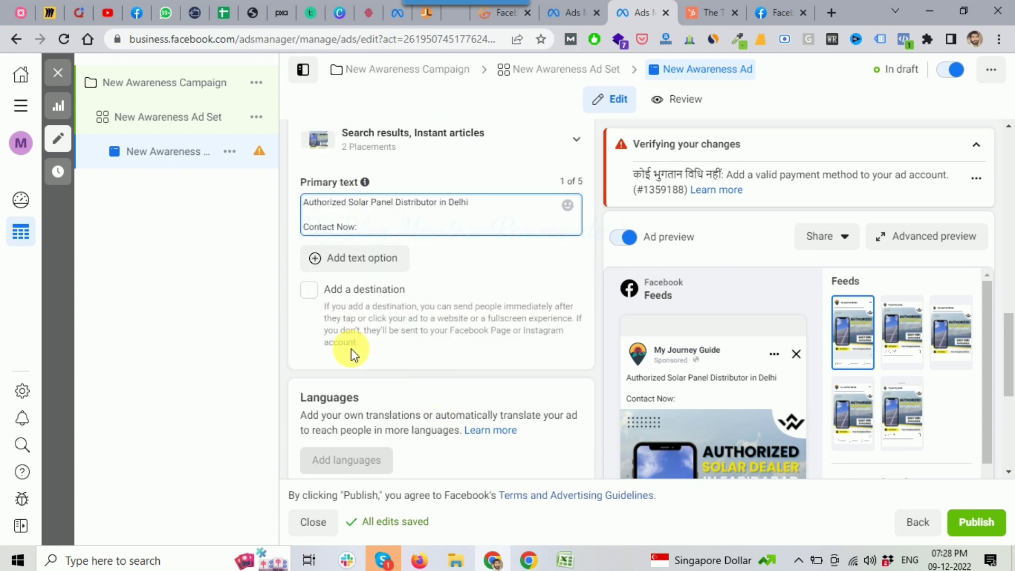
scroll(352, 354, "up", 1)
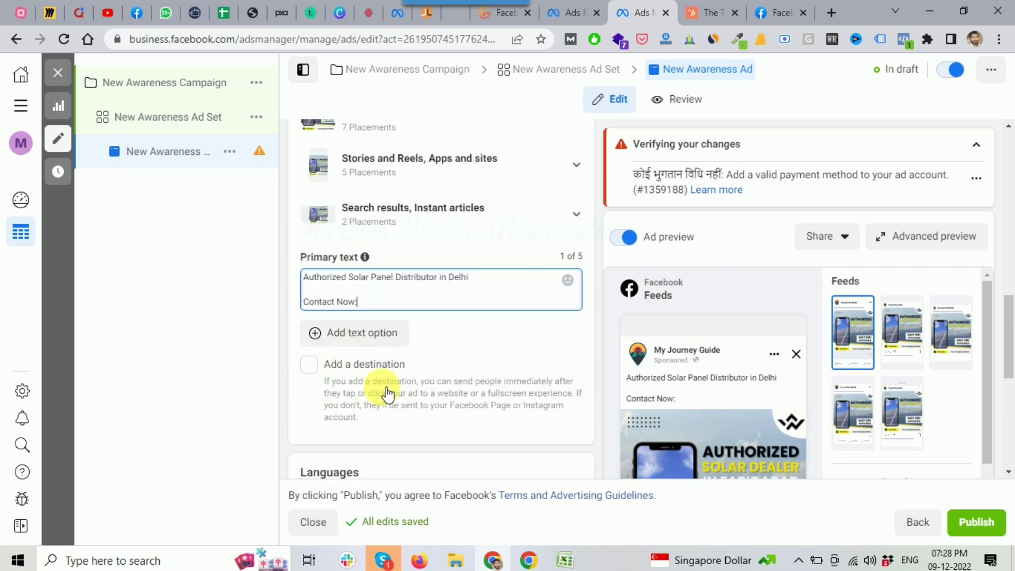
- Add a destination to the ad and enter the headline "Visit Website"
left_click(320, 372)
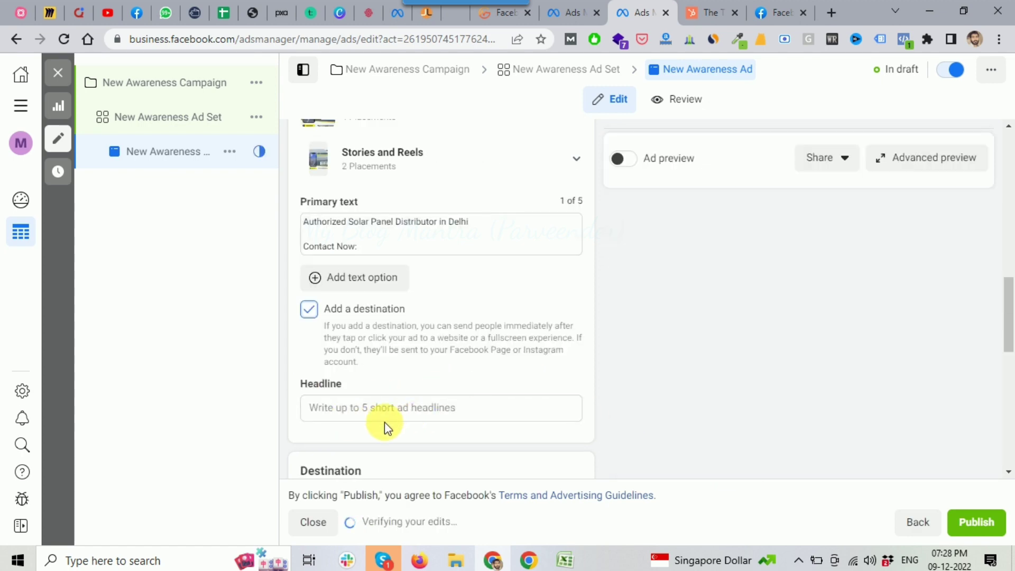
left_click(370, 415)
type("Visit Website")
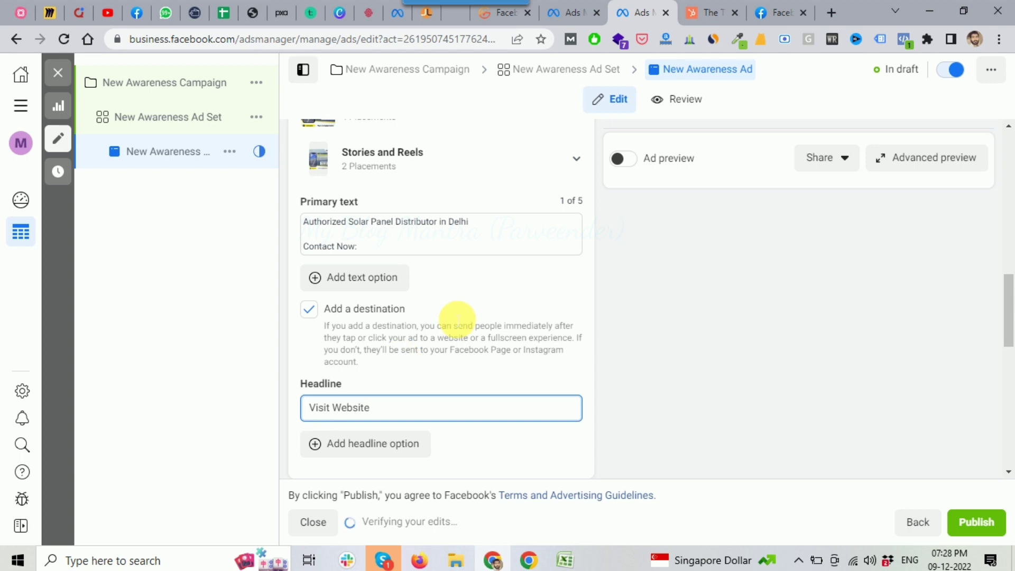
scroll(457, 330, "down", 3)
scroll(458, 334, "down", 2)
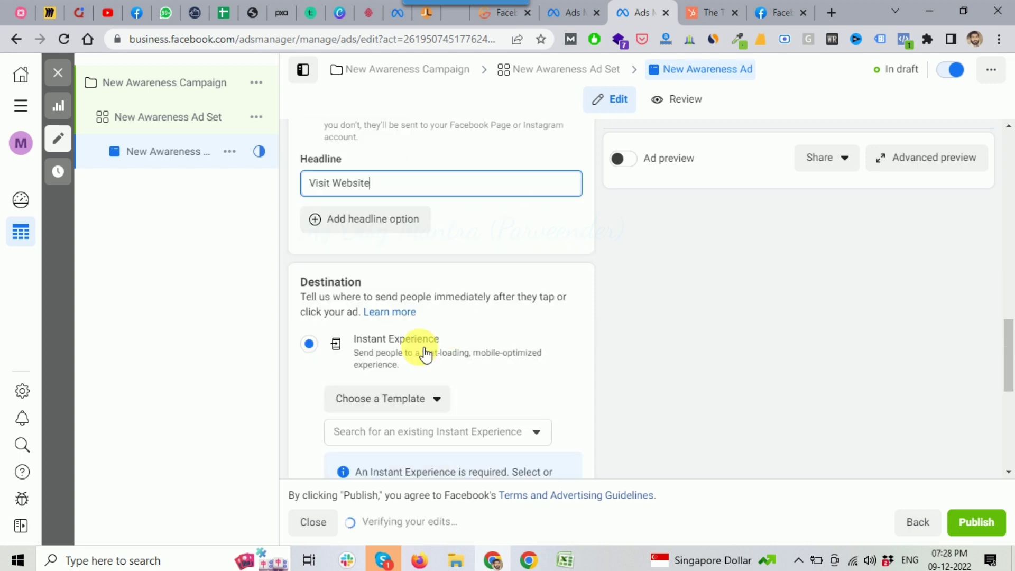
scroll(421, 353, "down", 2)
left_click(312, 461)
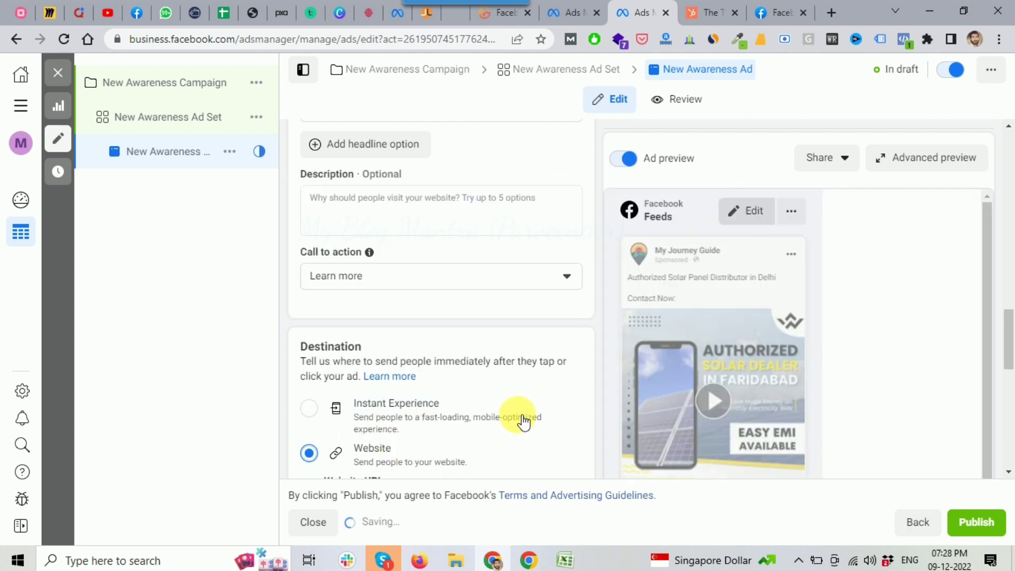
scroll(517, 418, "down", 2)
scroll(350, 369, "down", 2)
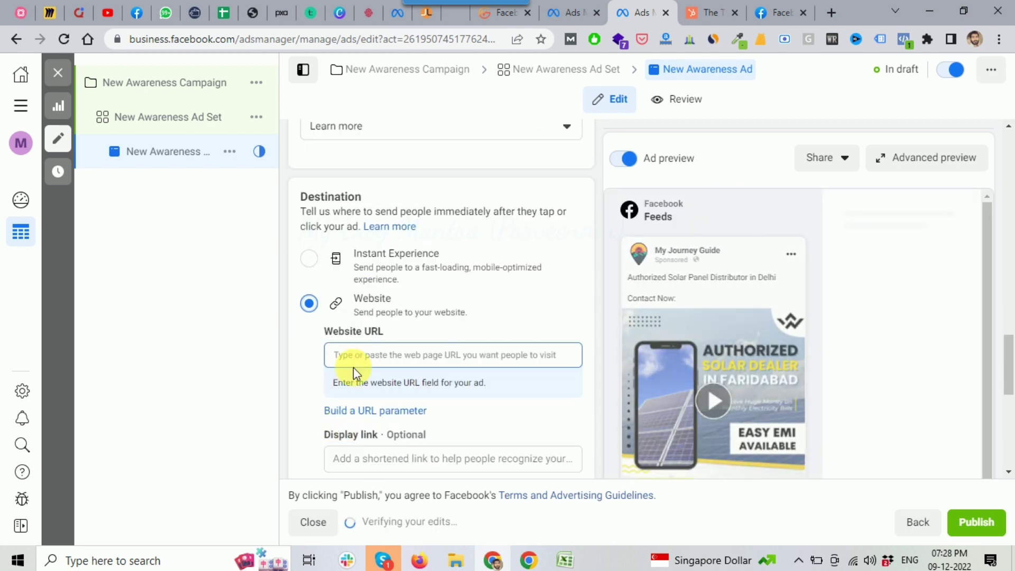
type("w")
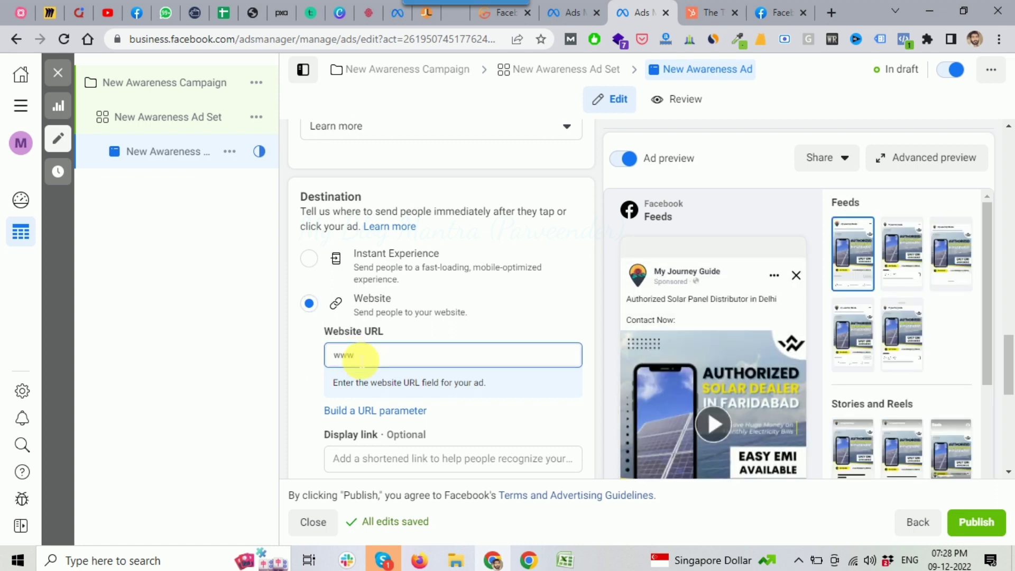
type("ww.google.com")
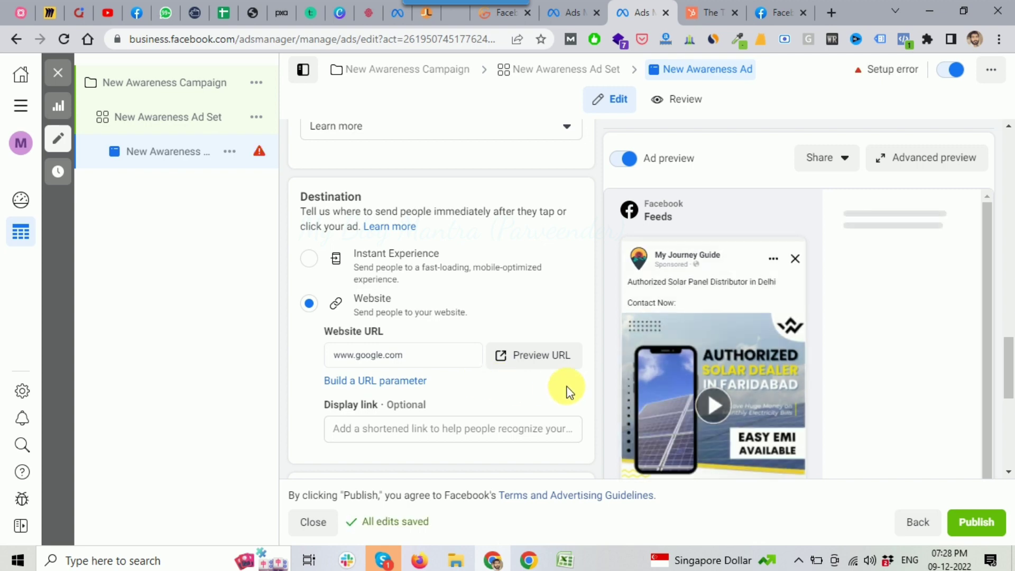
- Check the Facebook Feeds preview with its website link and open the ad's advanced preview
scroll(560, 354, "down", 1)
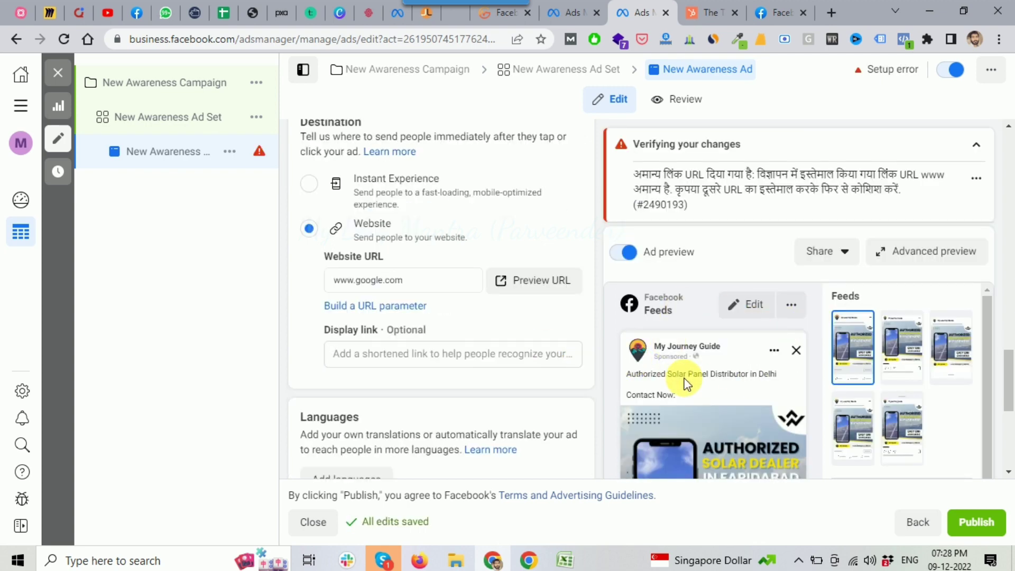
scroll(683, 377, "down", 5)
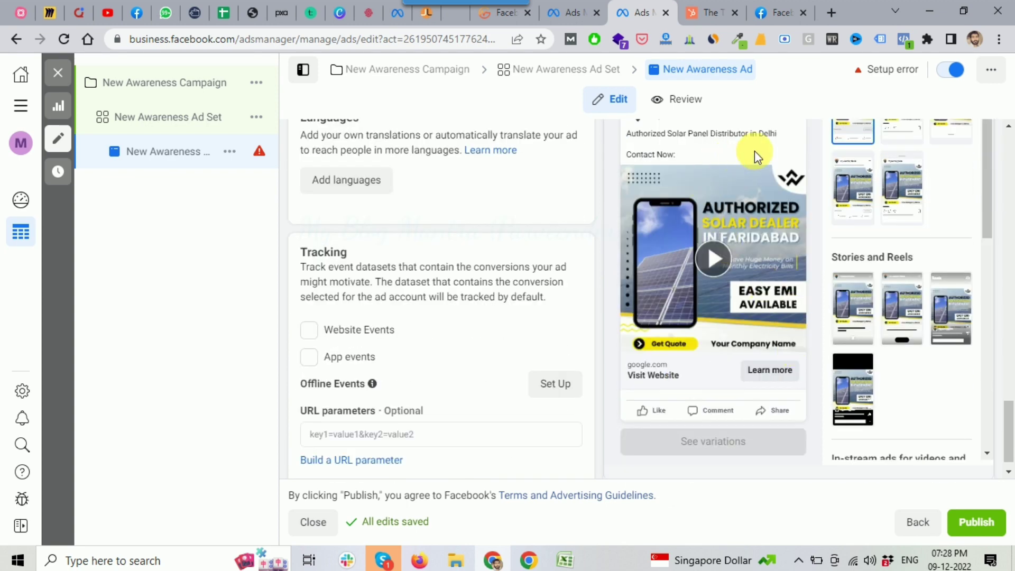
scroll(772, 328, "up", 1)
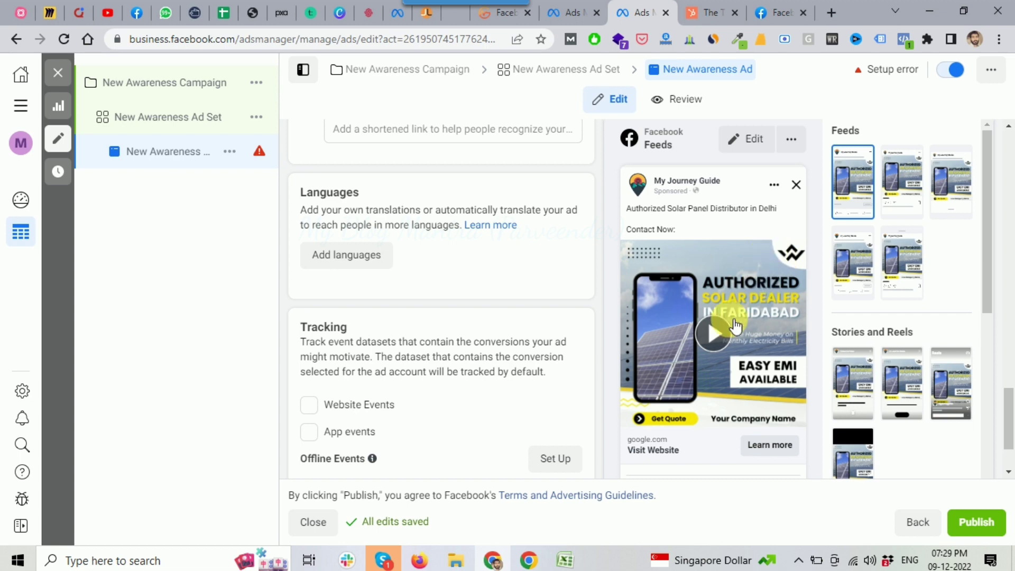
scroll(715, 330, "up", 1)
left_click(956, 165)
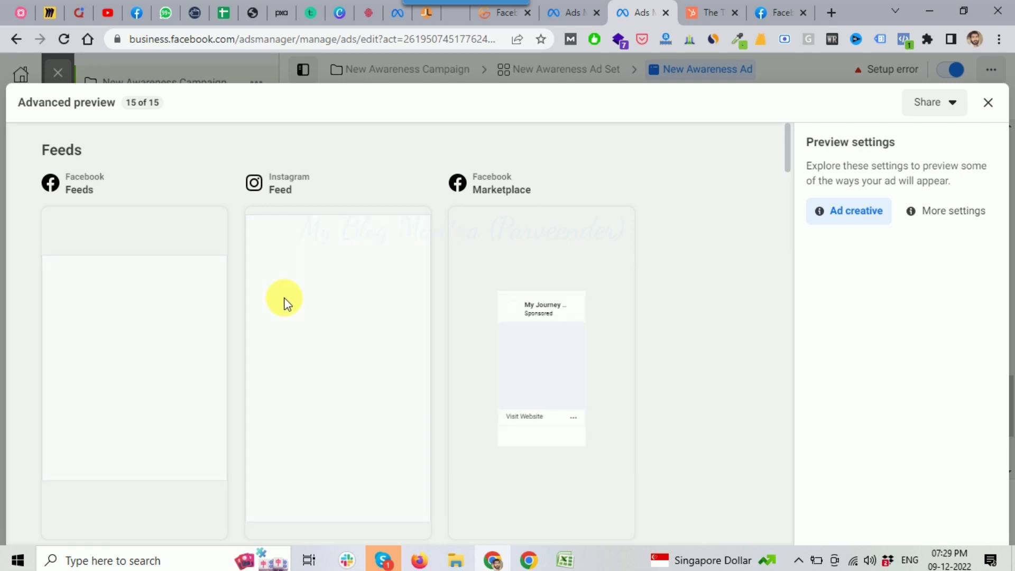
- Examine the advanced preview's Feeds and Stories and Reels placements across Facebook and Instagram
scroll(283, 300, "down", 1)
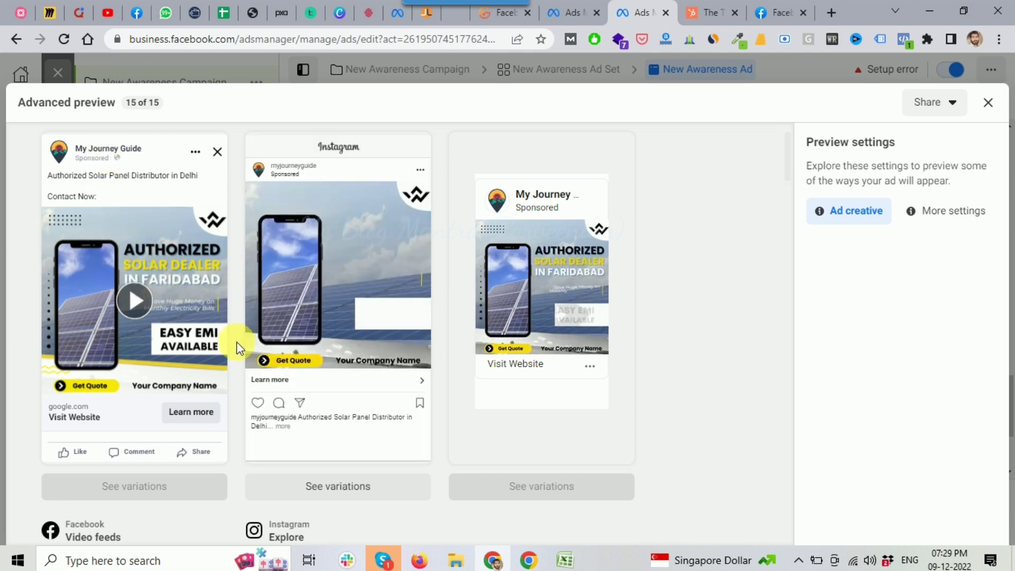
scroll(236, 339, "down", 5)
scroll(354, 340, "down", 10)
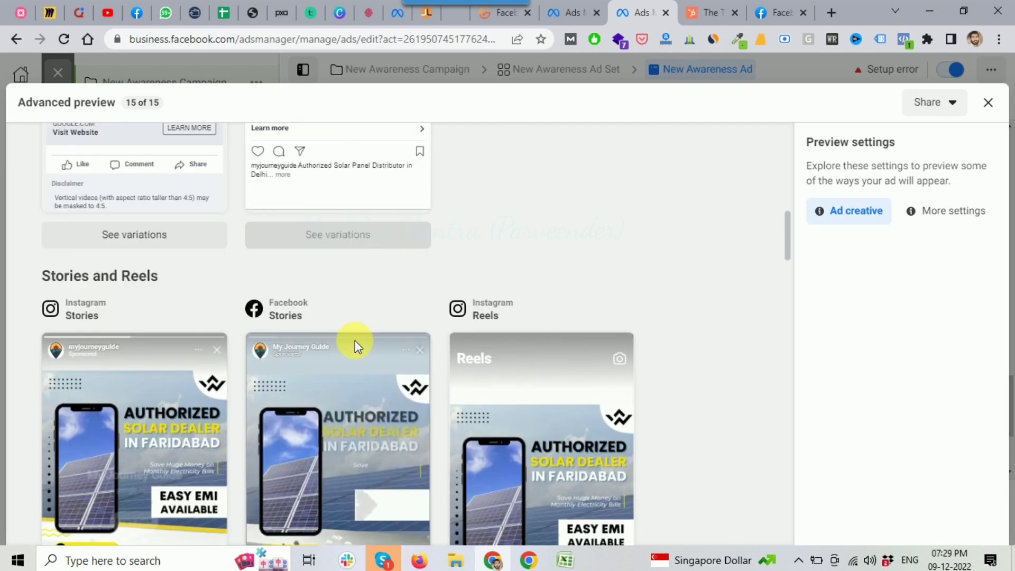
scroll(354, 341, "up", 1)
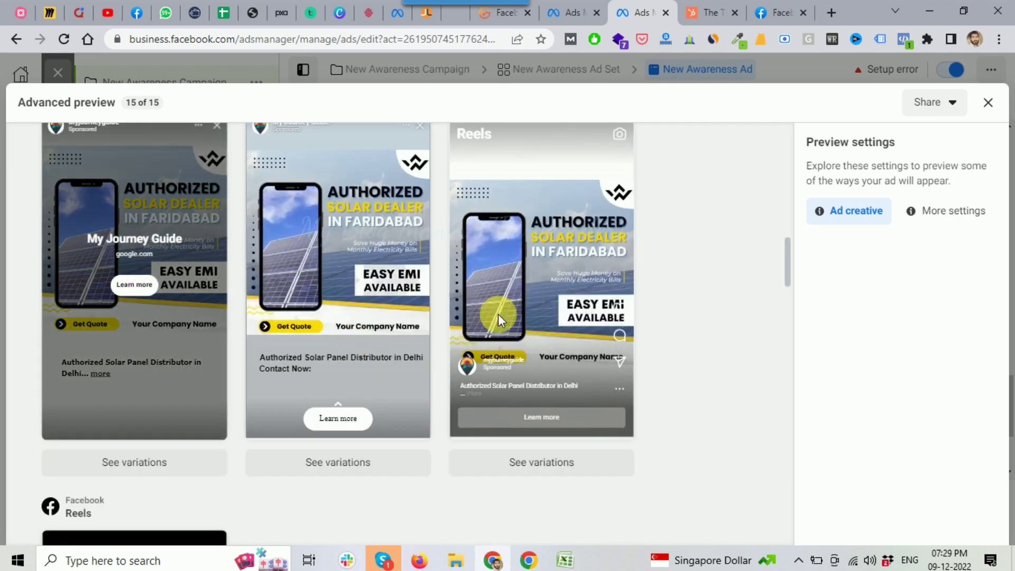
scroll(498, 314, "down", 1)
scroll(521, 316, "up", 2)
scroll(578, 318, "down", 1)
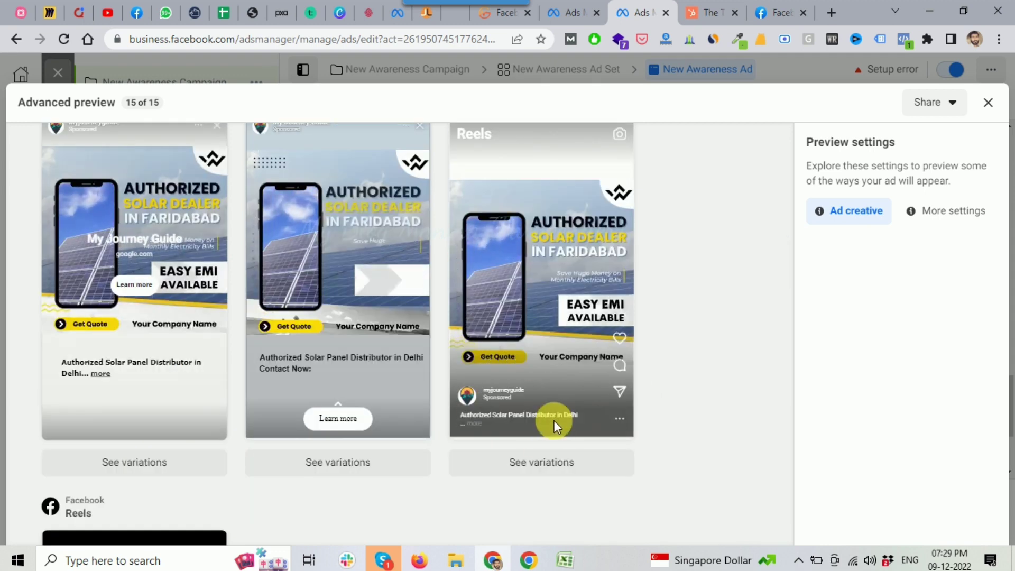
scroll(573, 378, "down", 8)
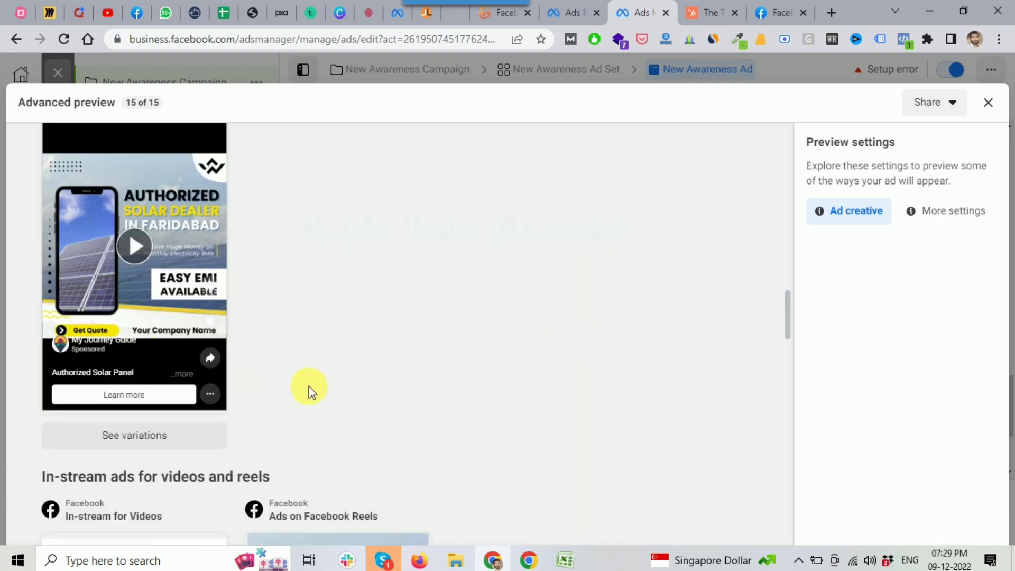
scroll(308, 391, "up", 3)
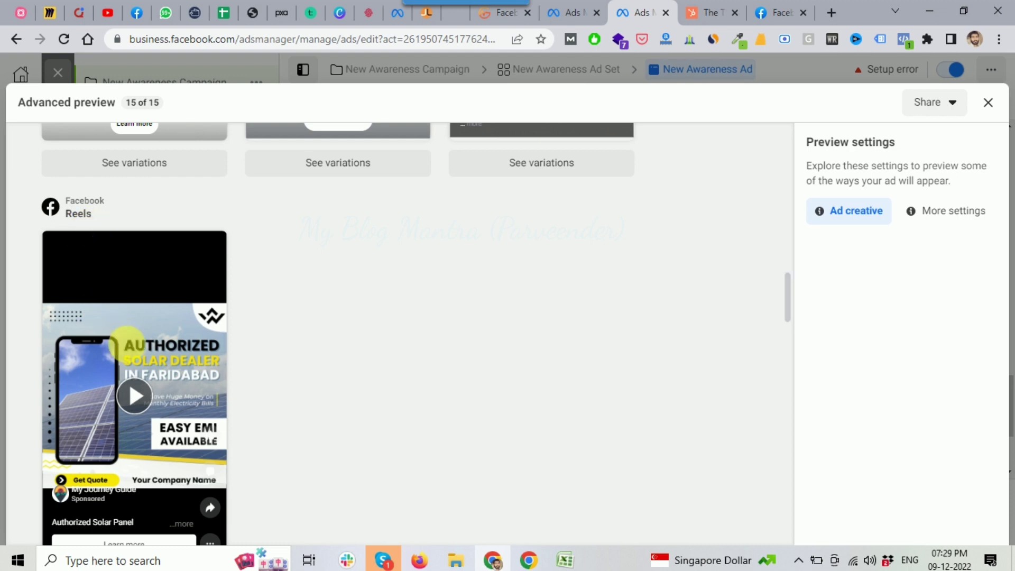
- Review the in-stream, search results and instant articles placements, and close the advanced preview
scroll(165, 351, "down", 10)
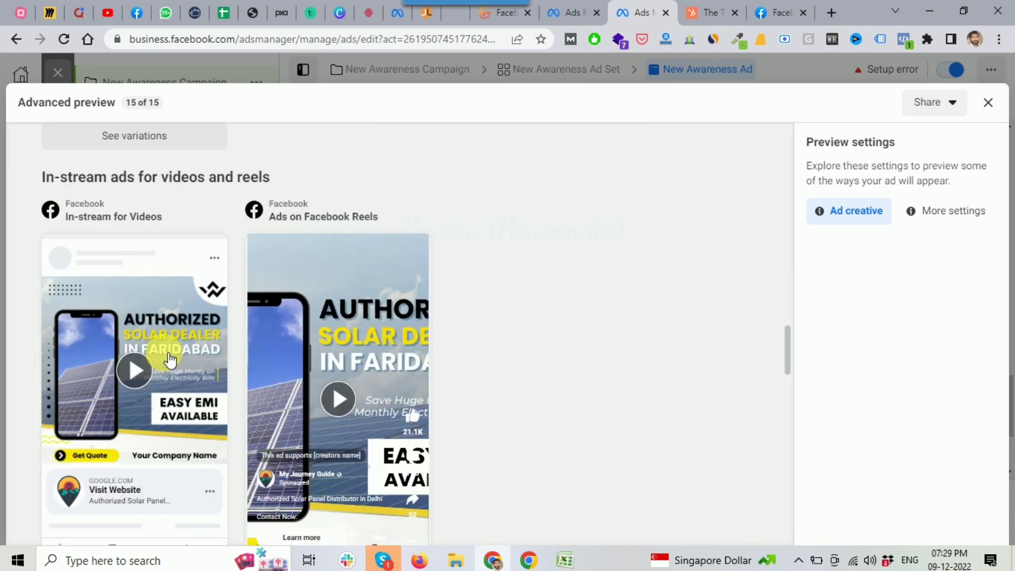
scroll(169, 361, "down", 2)
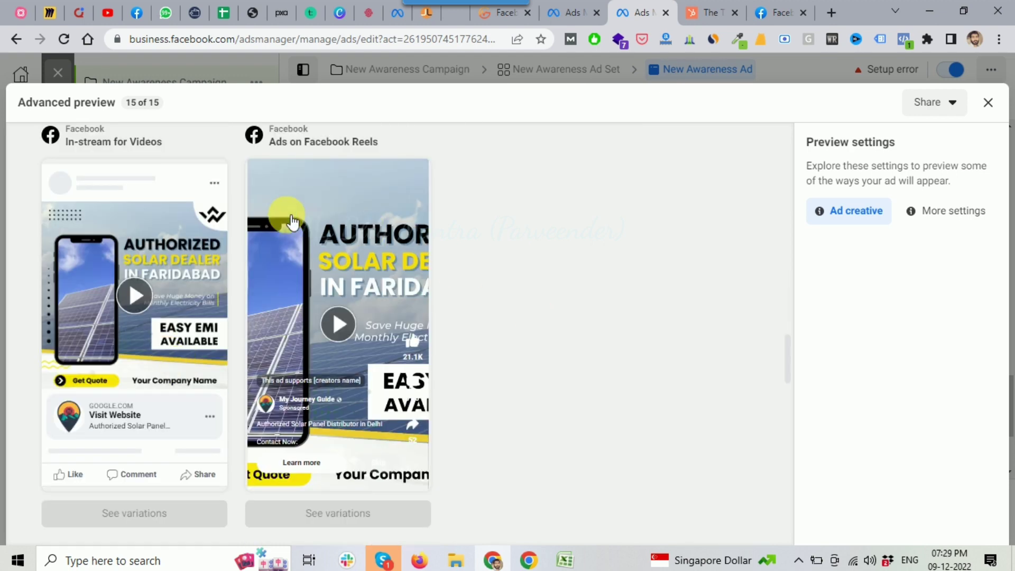
scroll(415, 340, "down", 2)
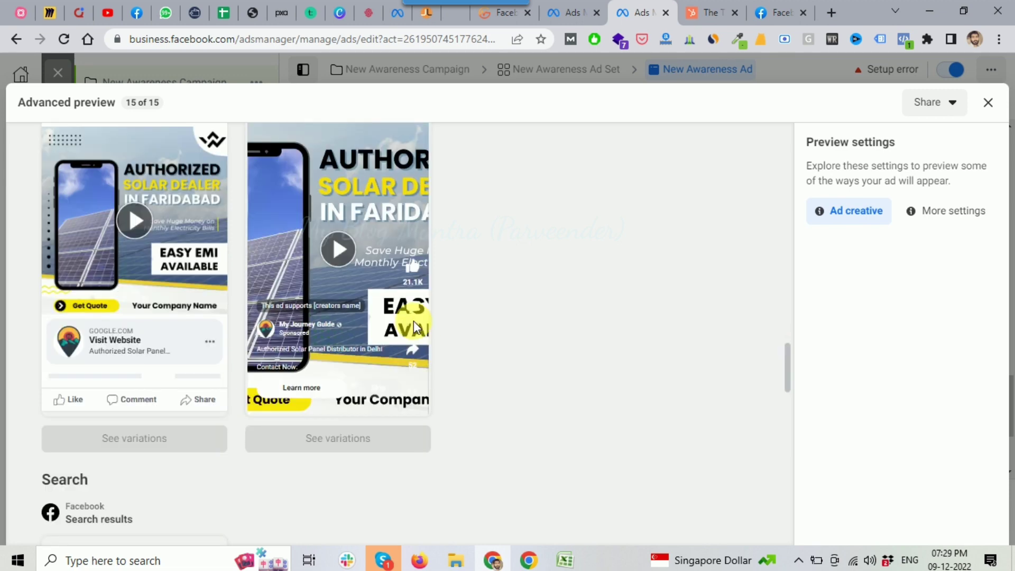
scroll(267, 307, "down", 7)
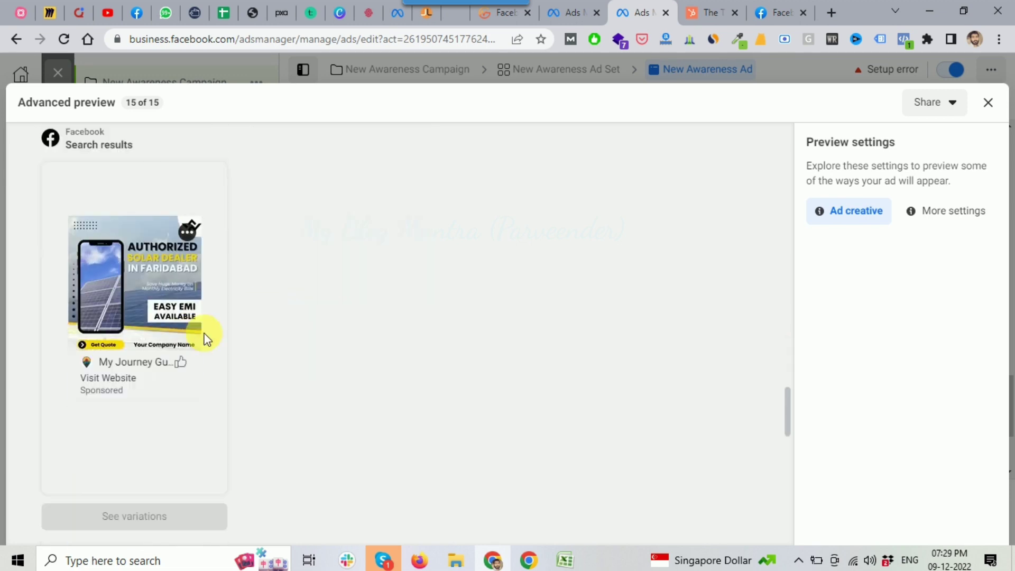
scroll(613, 338, "down", 3)
scroll(581, 349, "down", 5)
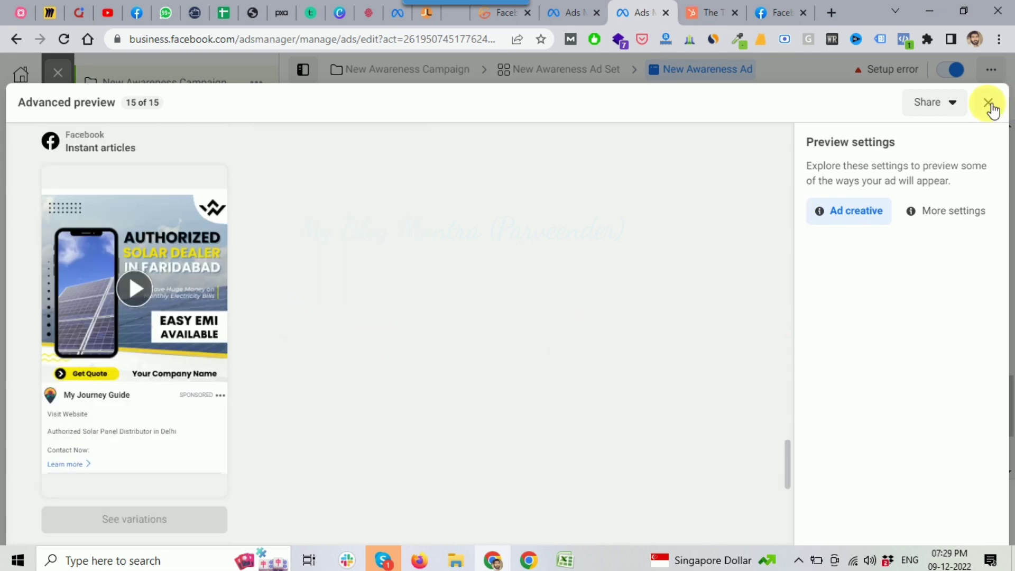
key("Escape")
- Start publishing the ad and continue with debit or credit card as the payment method
scroll(534, 372, "down", 3)
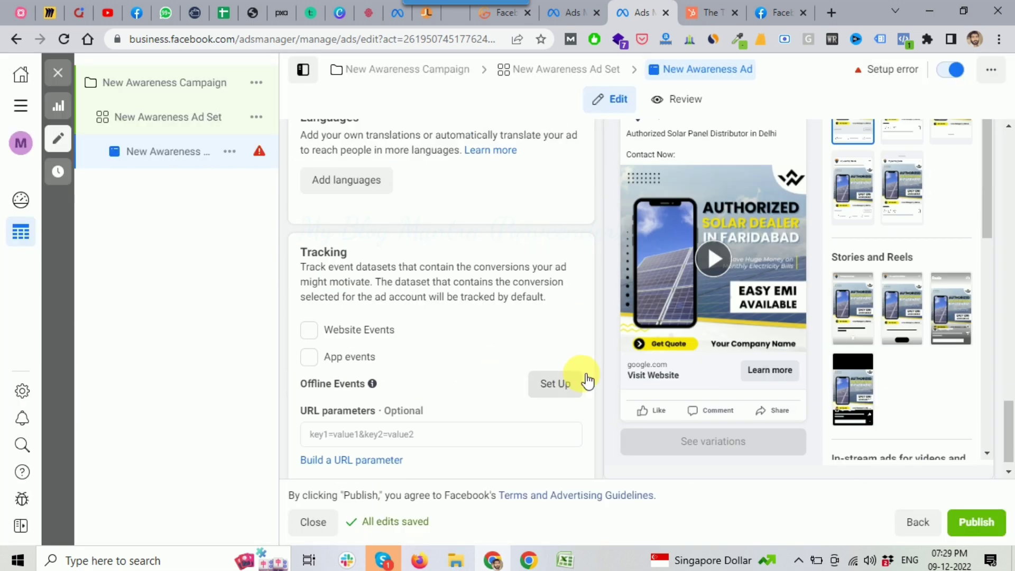
left_click(985, 525)
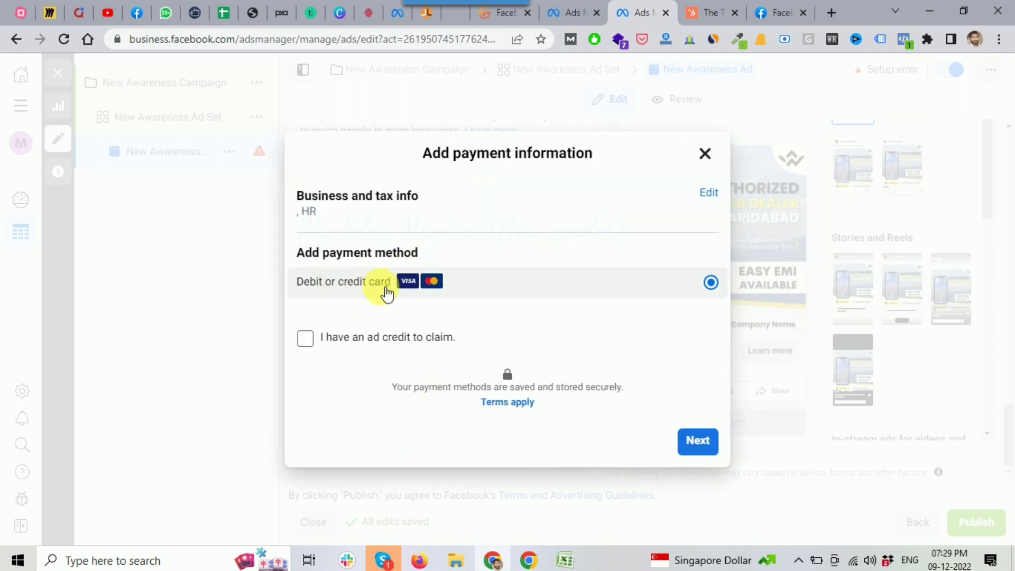
left_click(697, 441)
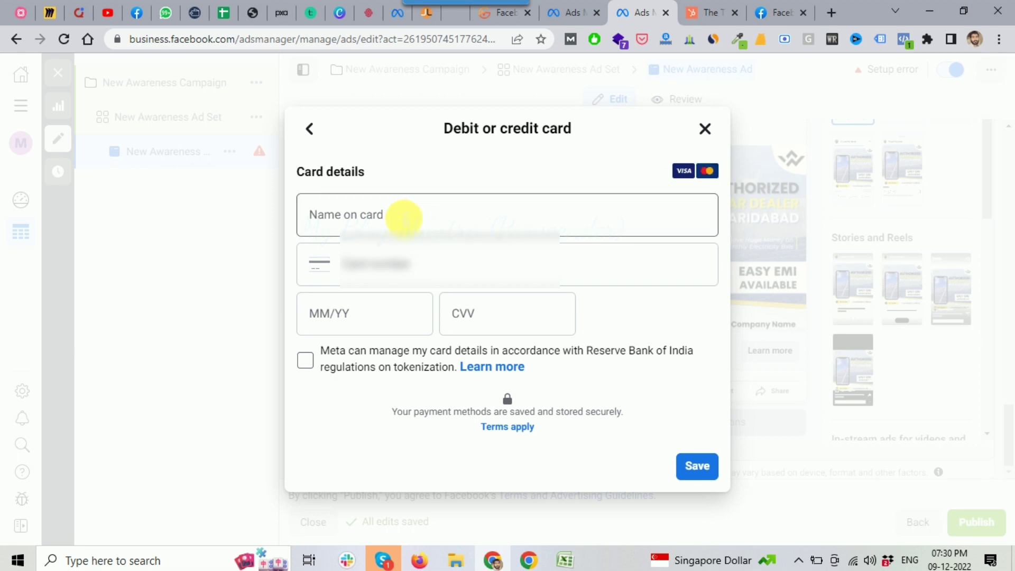
- Examine the card details form, accept Meta's card tokenization consent, and dismiss the form without saving
left_click(403, 219)
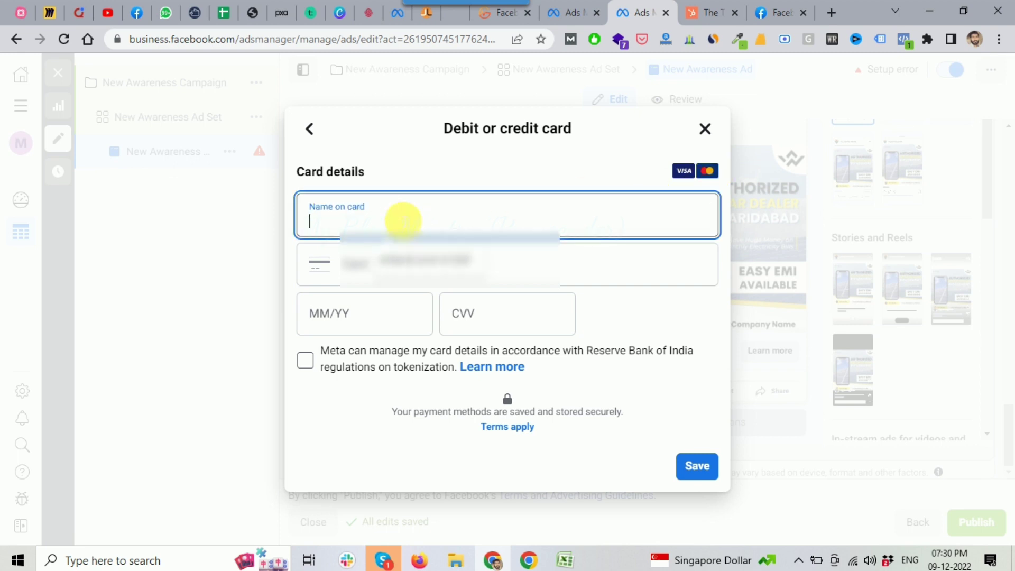
left_click(503, 159)
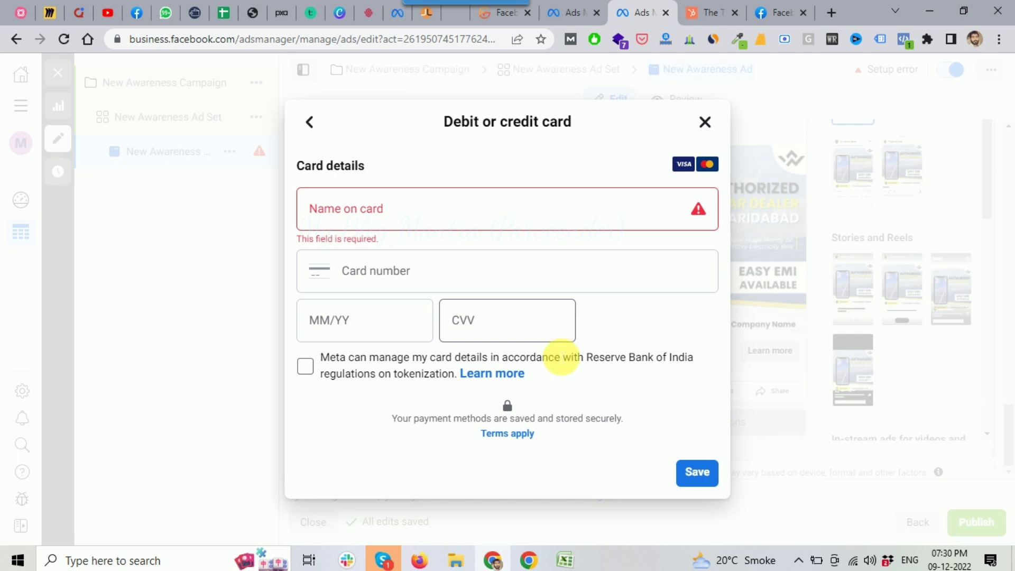
left_click(312, 372)
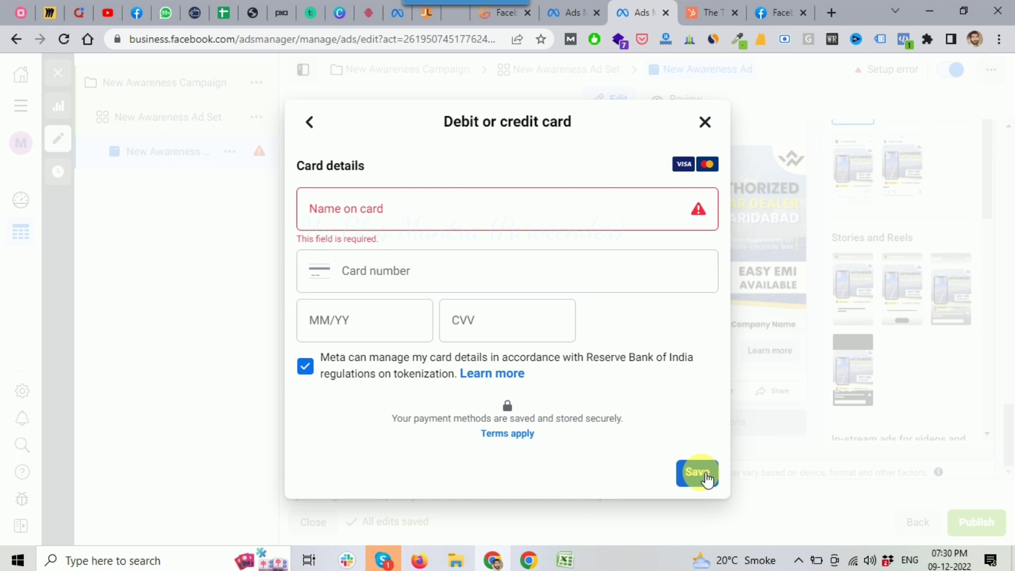
left_click(706, 123)
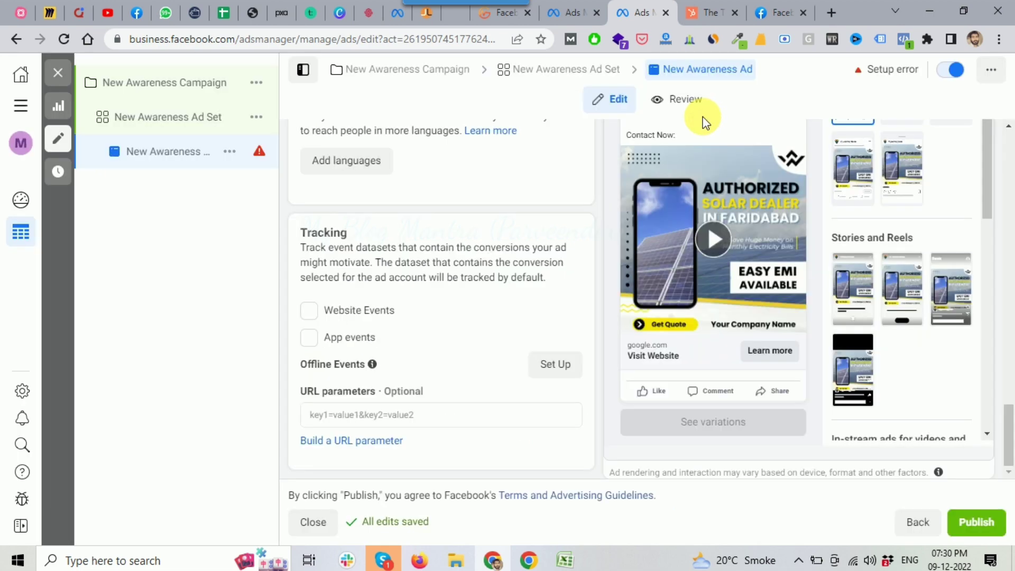
- Close the ad editor and open Billing from the All tools list in a new browser tab
left_click(58, 72)
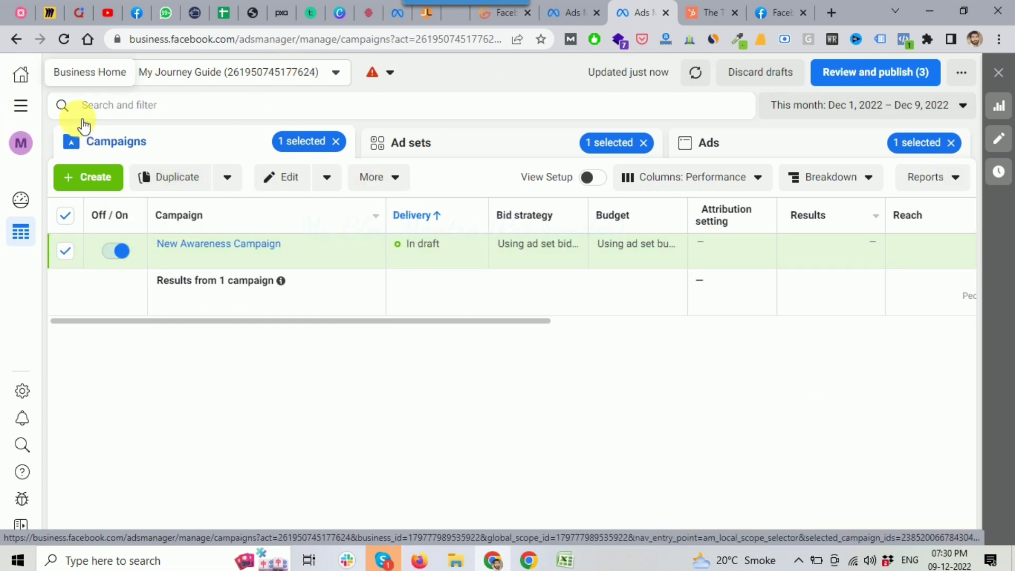
left_click(22, 109)
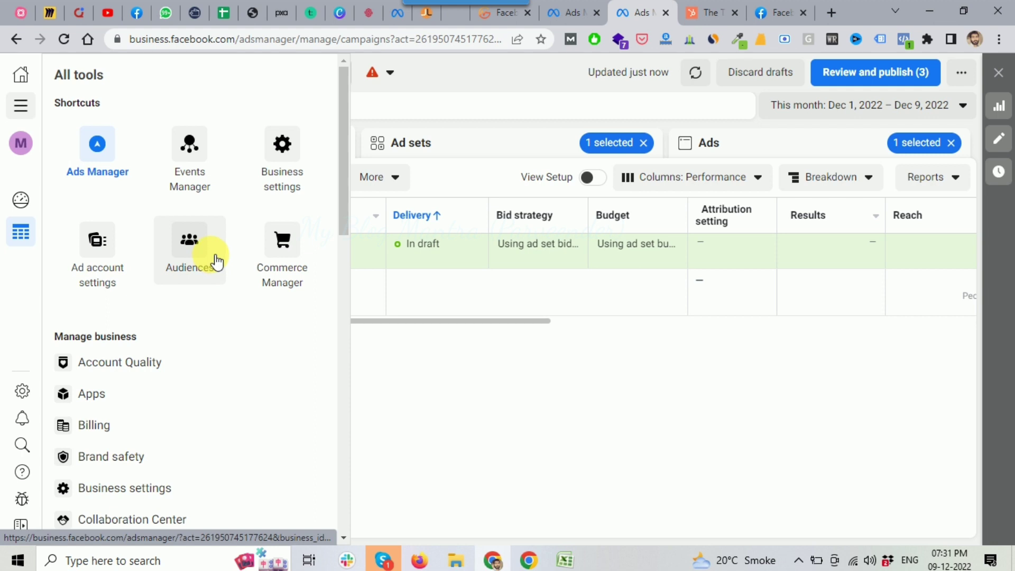
scroll(215, 261, "down", 1)
scroll(111, 285, "down", 1)
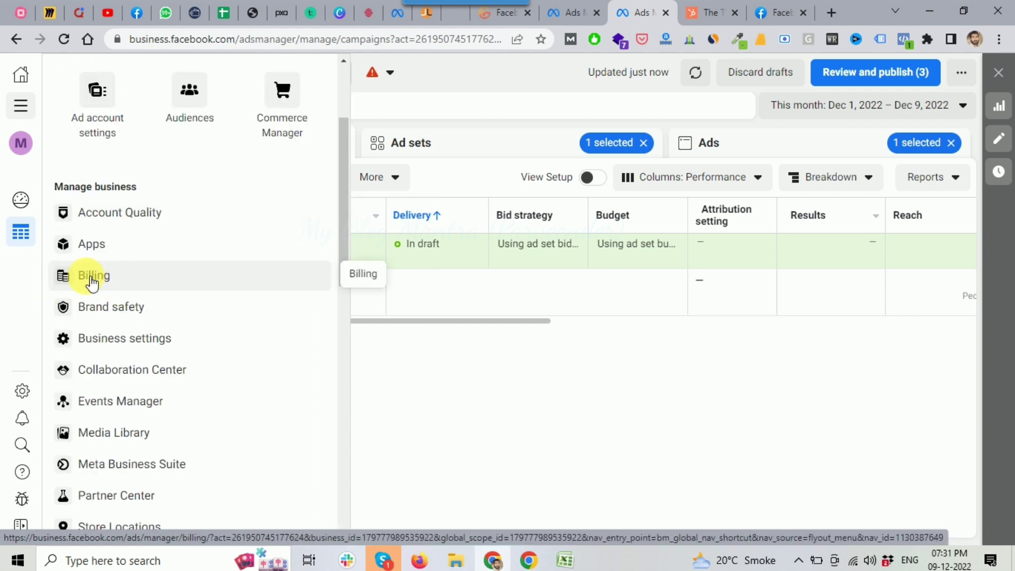
right_click(99, 278)
left_click(136, 290)
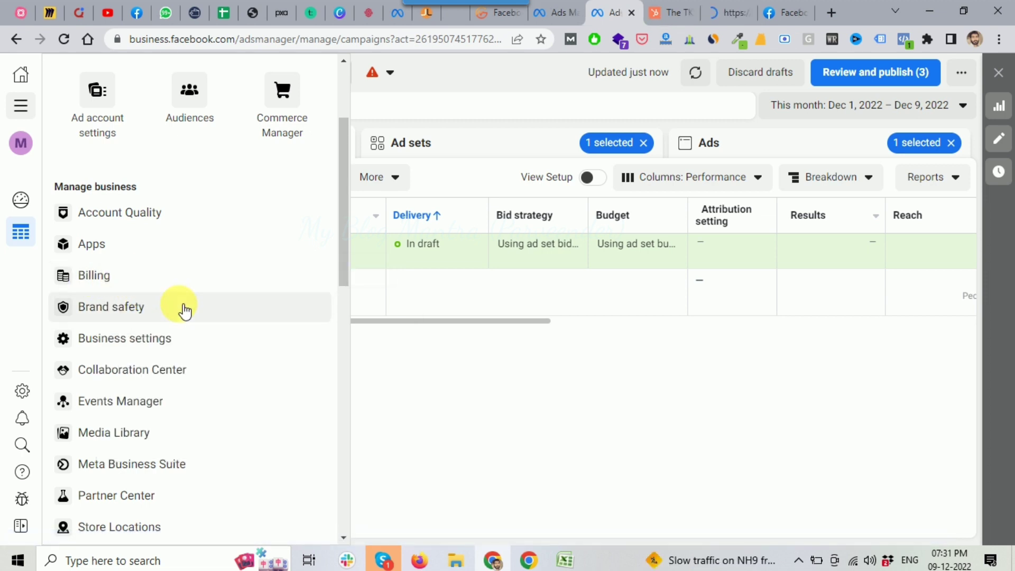
- Look through the All tools list, including its business management, advertising, reporting and sales sections
scroll(185, 288, "down", 1)
scroll(201, 316, "down", 1)
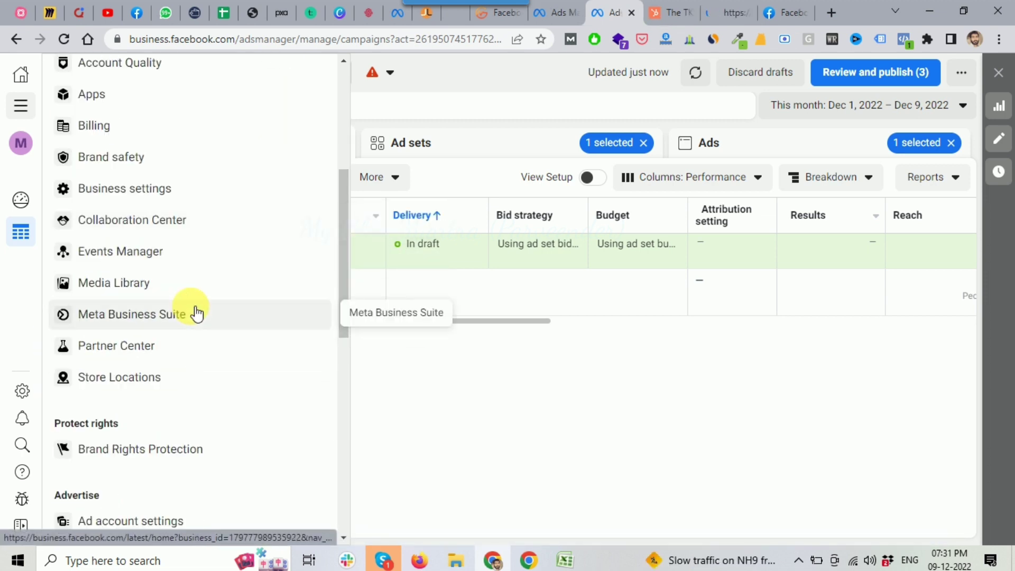
scroll(197, 314, "down", 1)
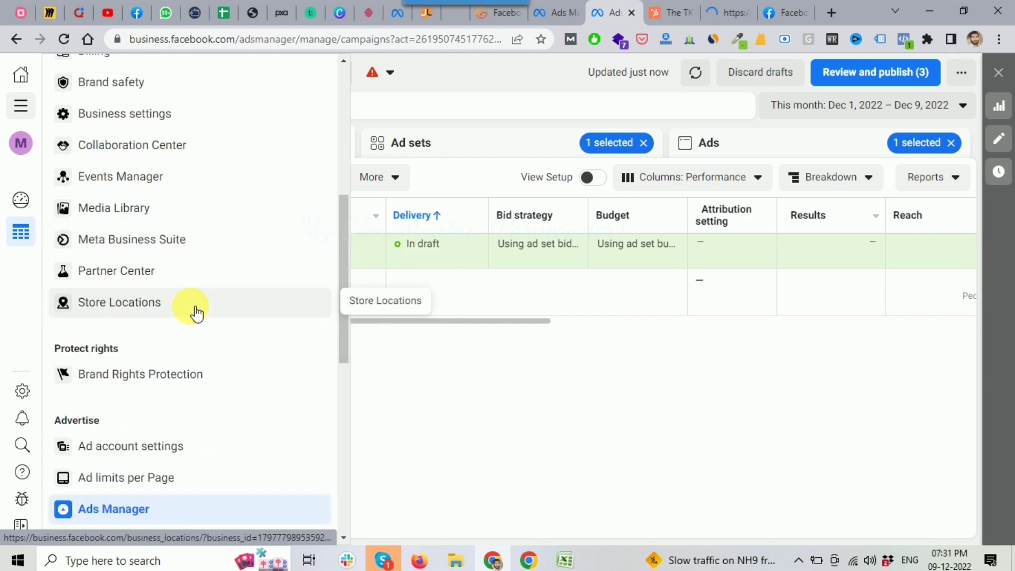
scroll(197, 313, "down", 3)
scroll(197, 313, "down", 1)
scroll(197, 313, "down", 2)
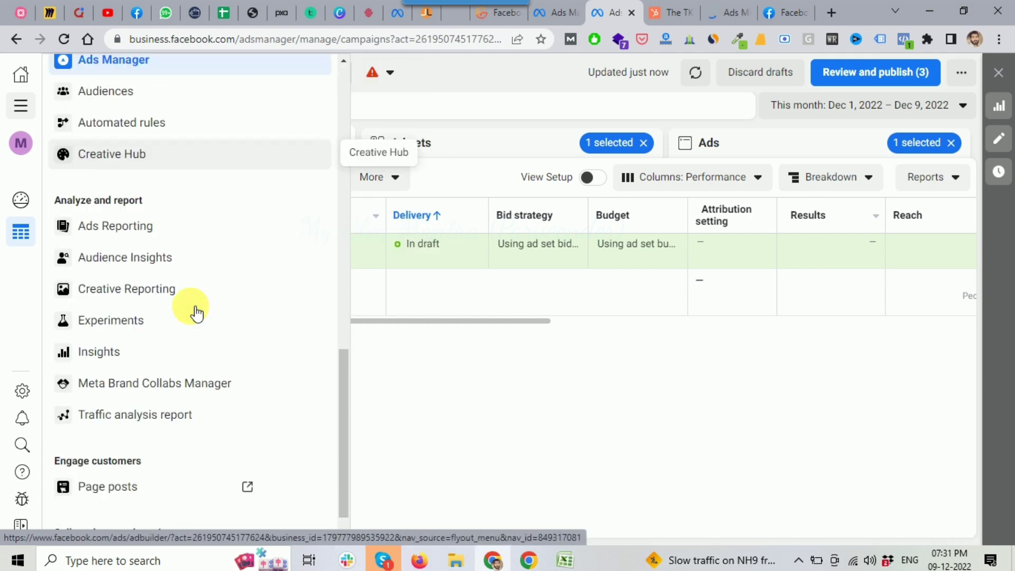
scroll(196, 312, "down", 1)
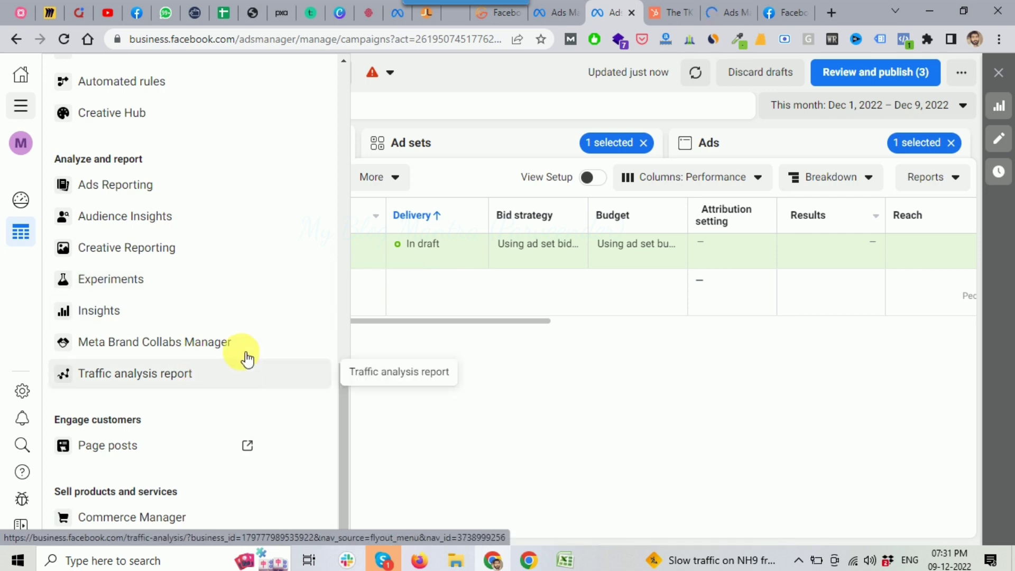
scroll(233, 341, "up", 12)
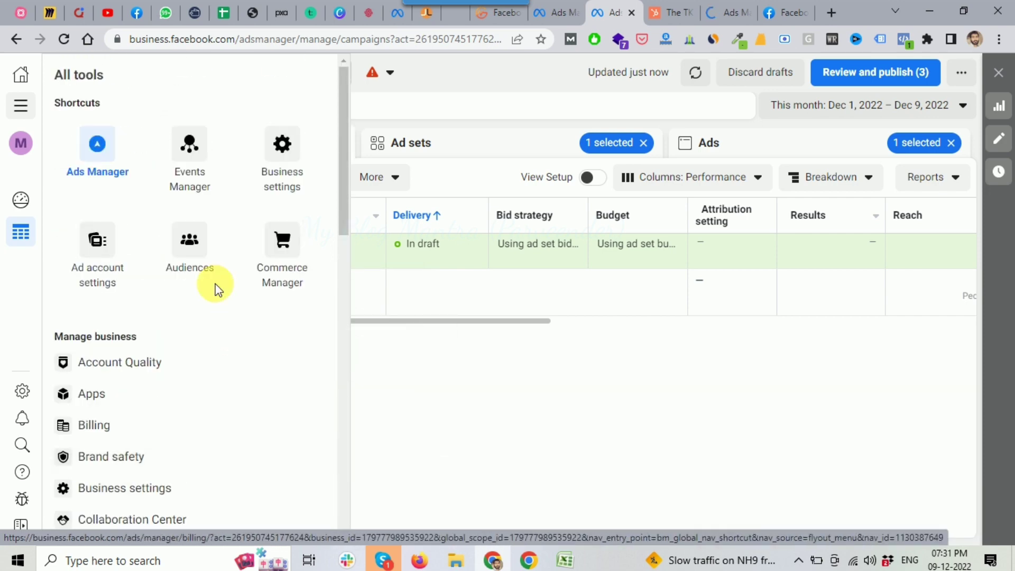
scroll(110, 155, "down", 1)
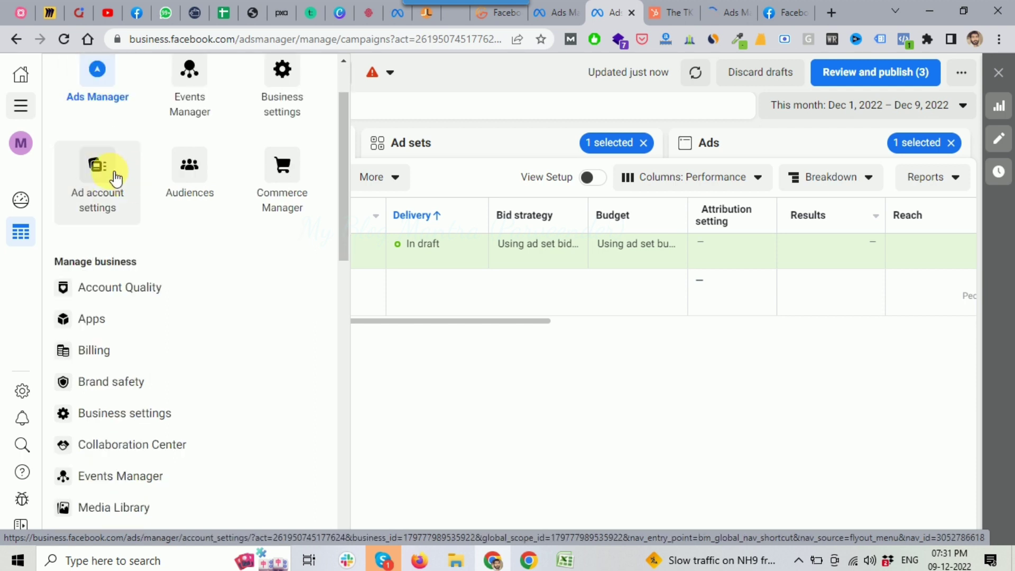
scroll(115, 179, "down", 2)
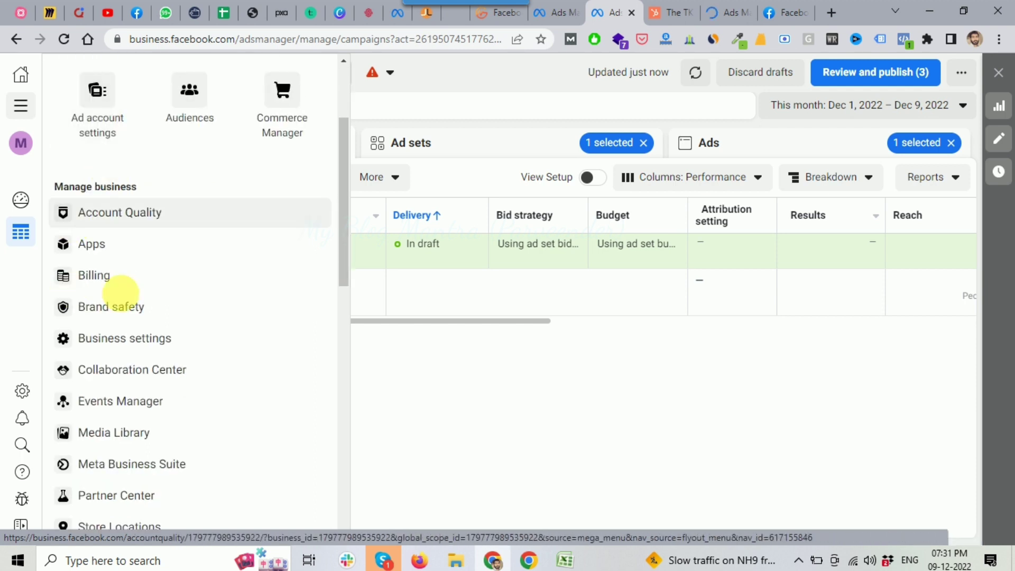
- Dismiss the All tools list and switch to the ad account's billing page
left_click(633, 381)
left_click(726, 10)
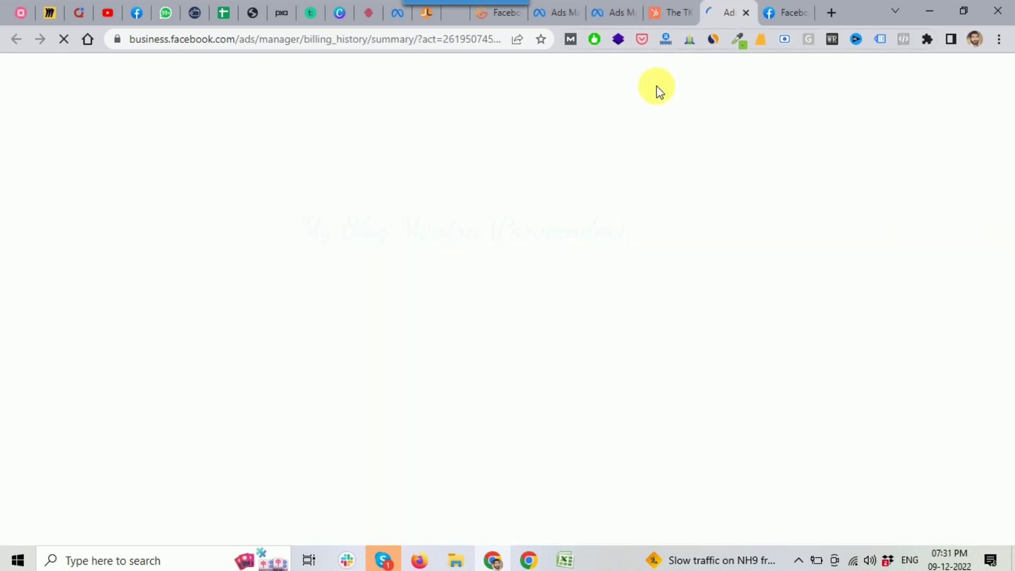